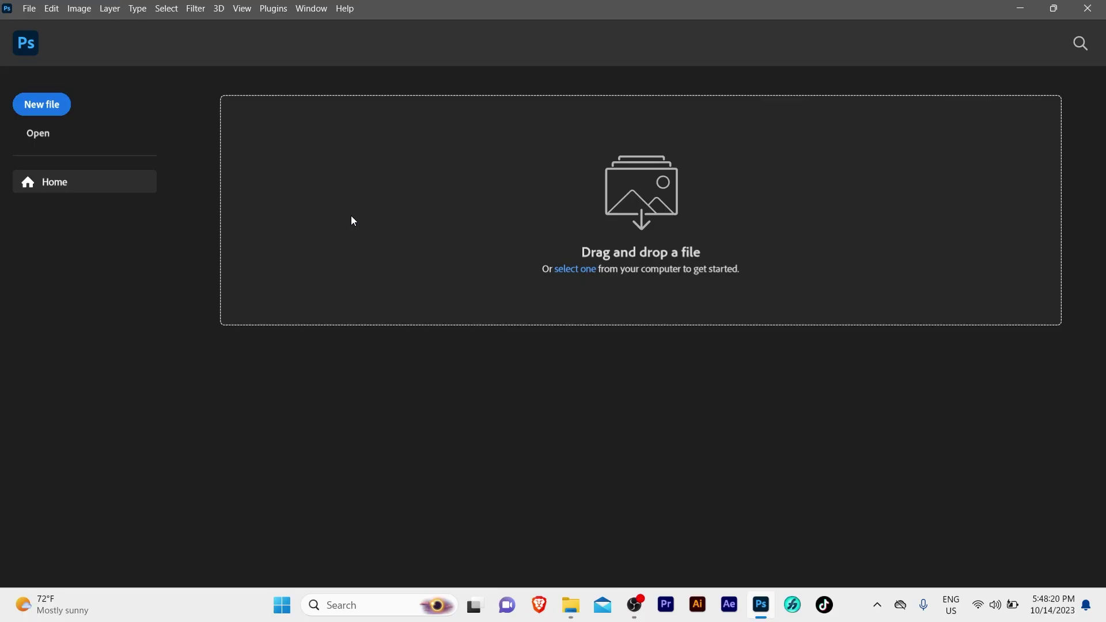
# Set up a new 1080 × 1080 pixel canvas at 300 ppi, RGB Color, white background
pyautogui.click(56, 107)
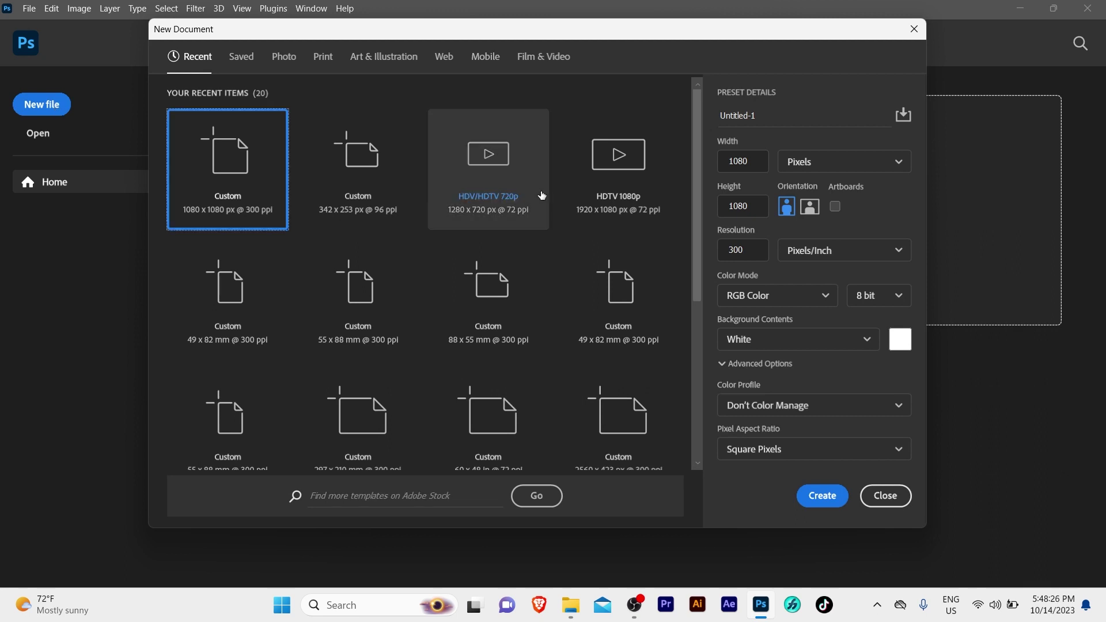
pyautogui.click(841, 160)
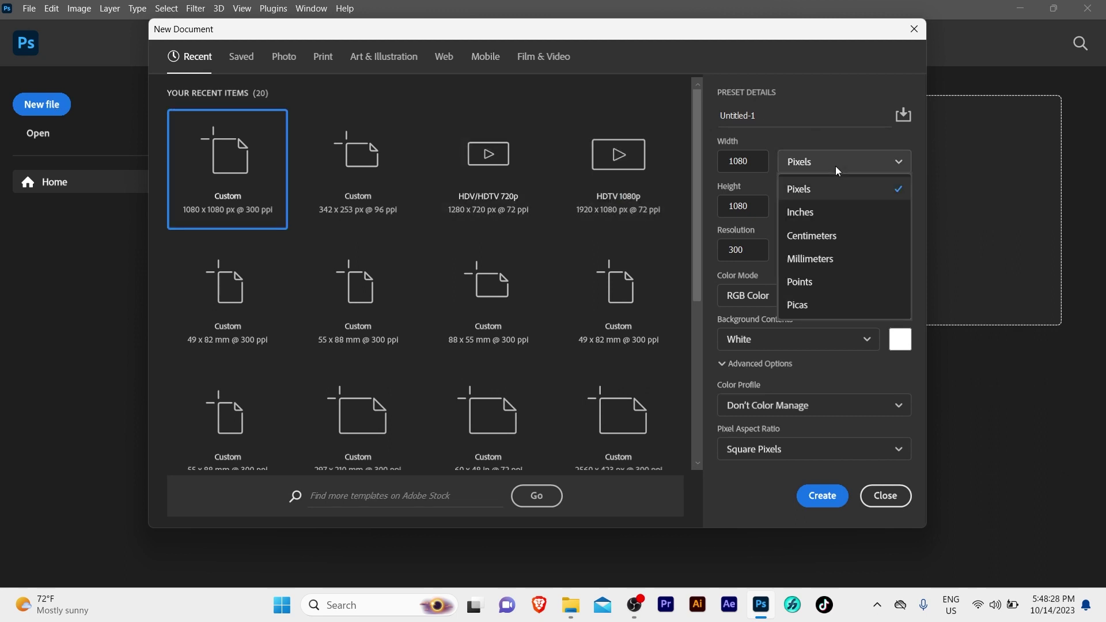
pyautogui.click(825, 193)
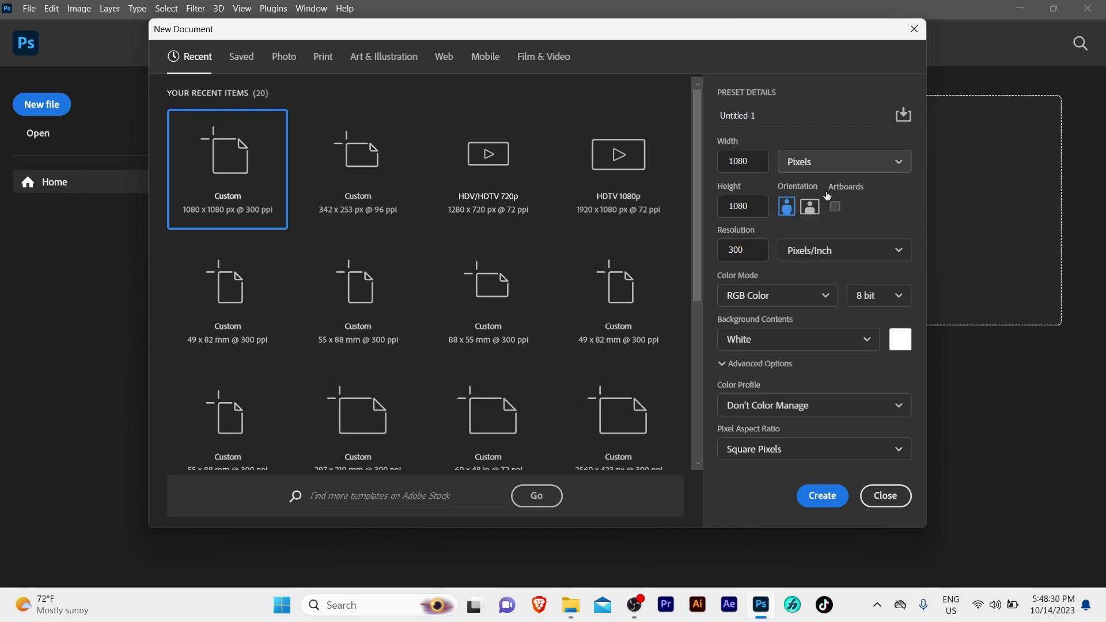
pyautogui.doubleClick(757, 161)
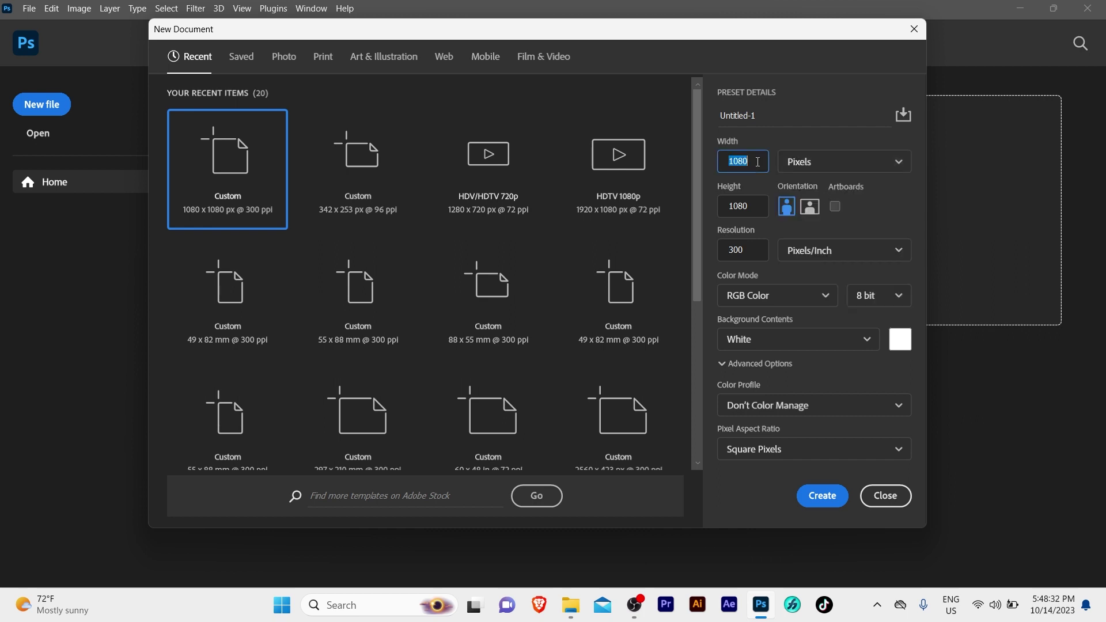
pyautogui.write('1081')
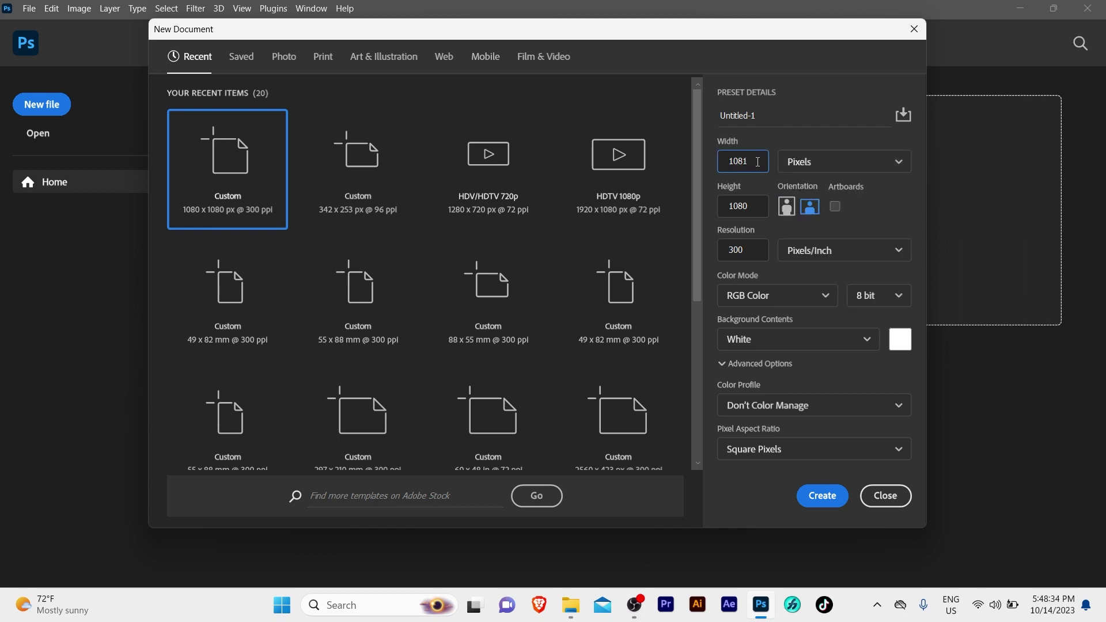
pyautogui.press('BackSpace')
pyautogui.write('0')
pyautogui.click(754, 212)
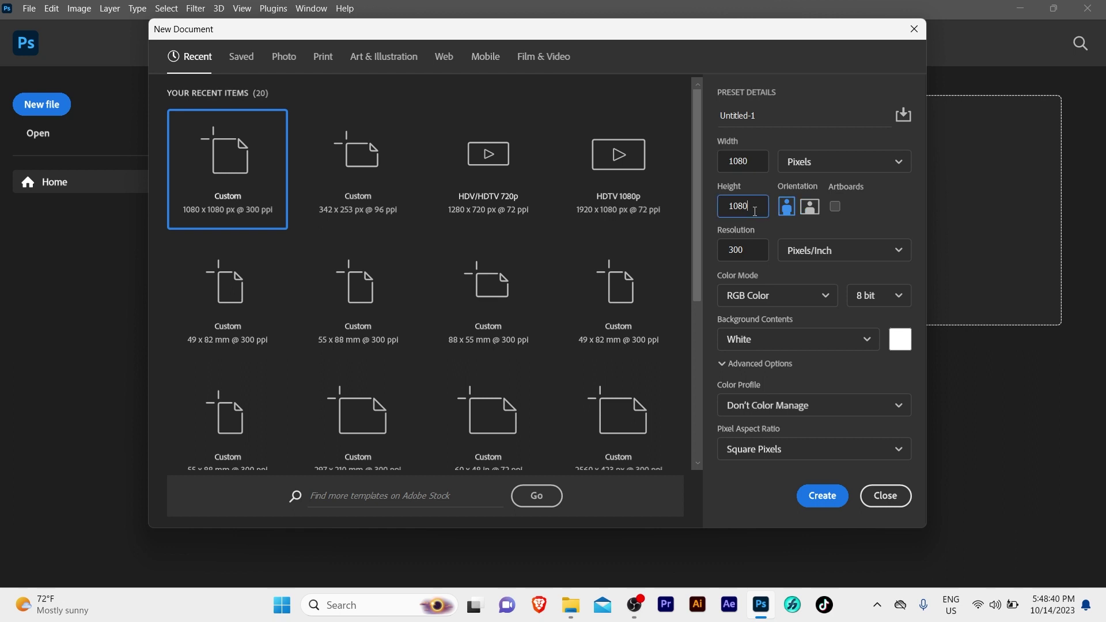
pyautogui.click(746, 251)
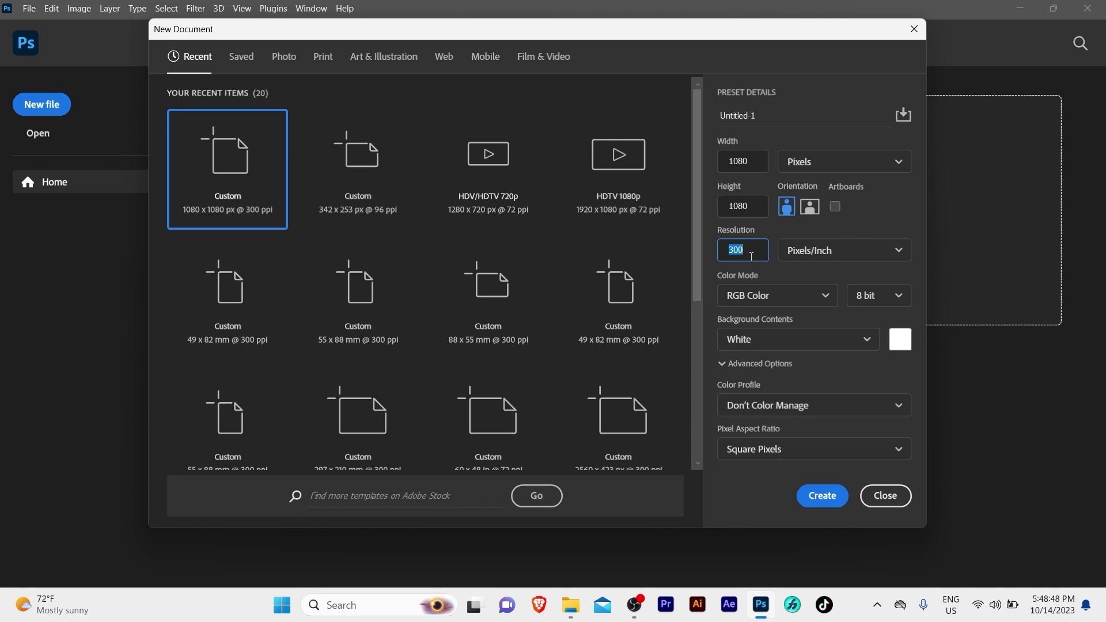
pyautogui.click(784, 295)
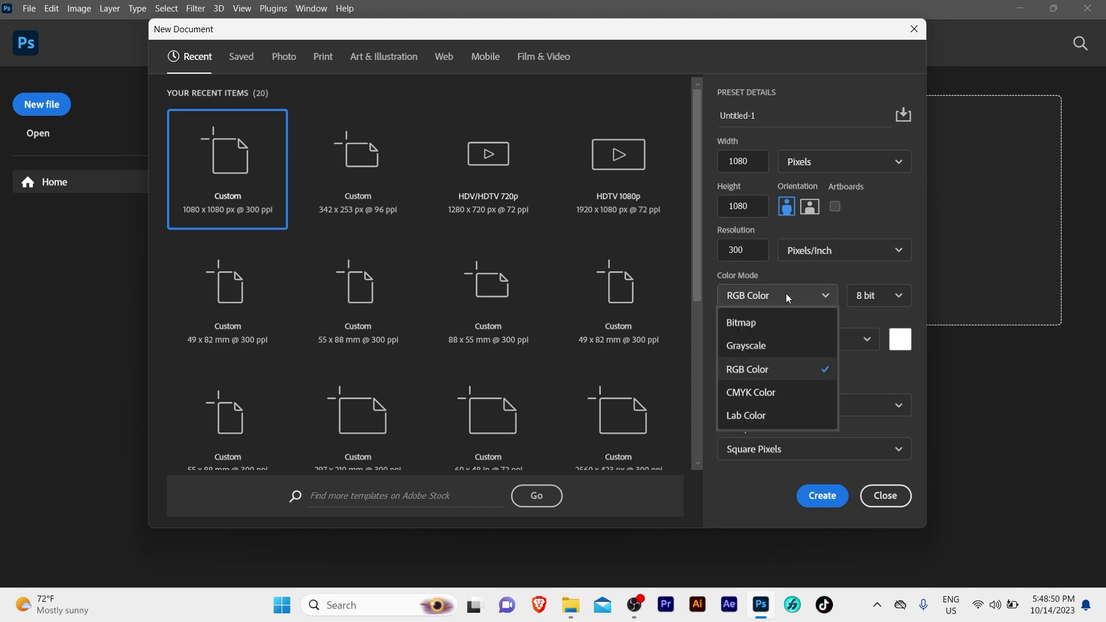
pyautogui.click(773, 369)
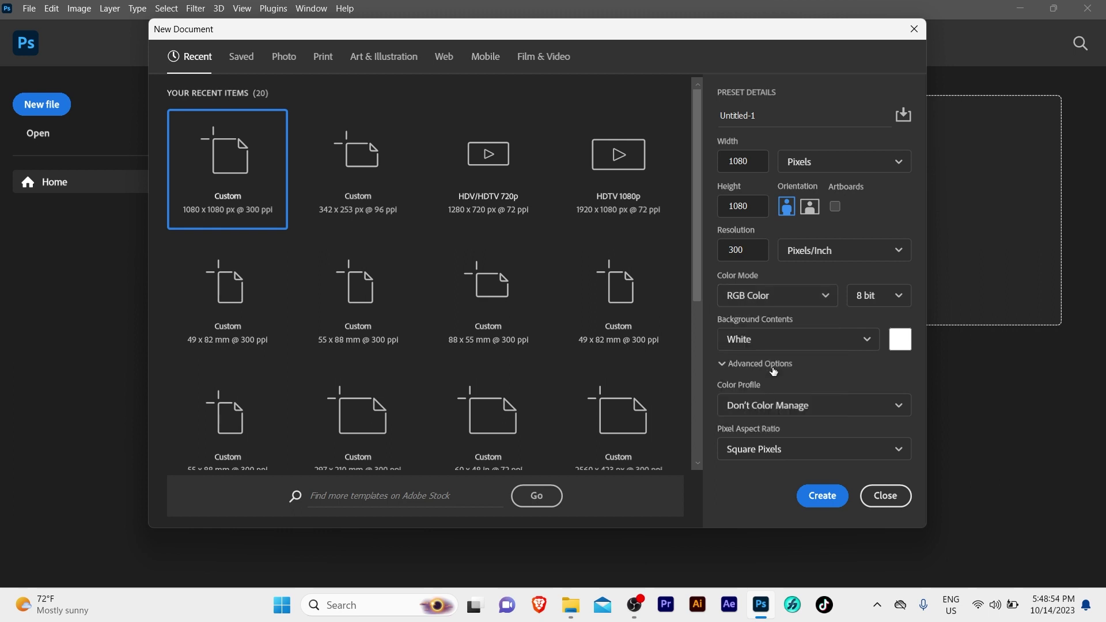
pyautogui.click(822, 495)
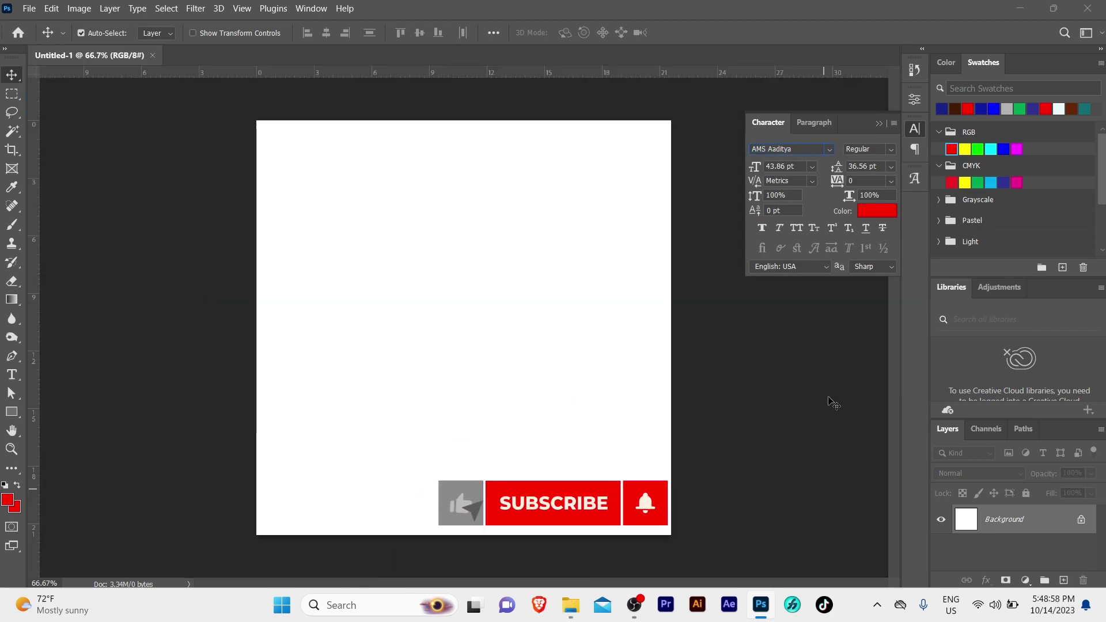
# Collapse the floating Character/Paragraph panel to clear the canvas view
pyautogui.click(879, 123)
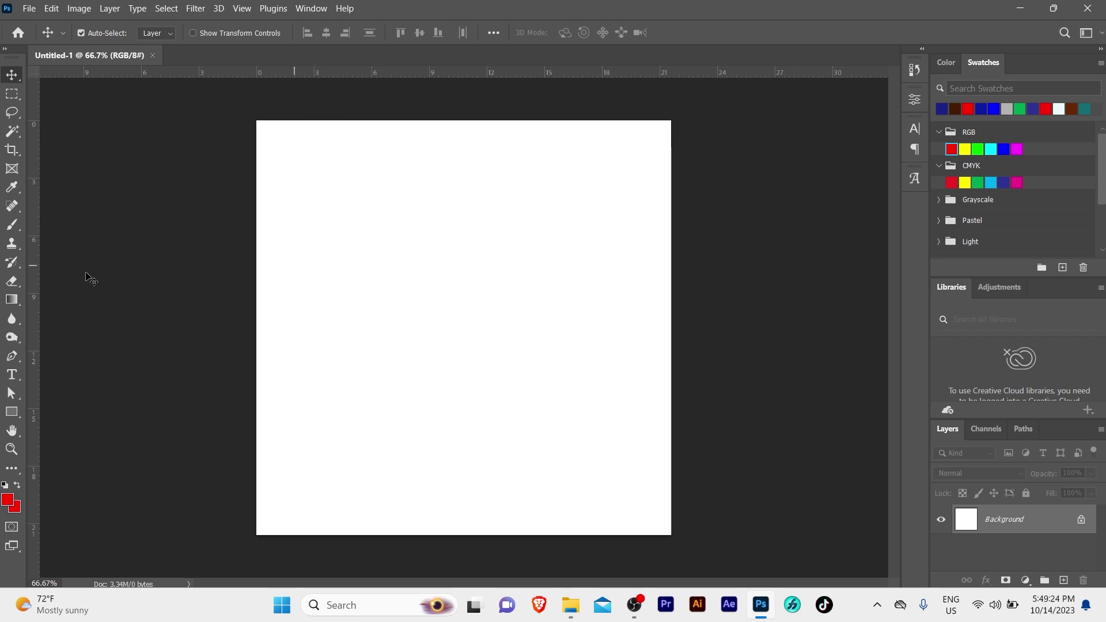
# Add a text layer set in Aakriti Bold, then place and shrink it on the canvas
pyautogui.press('t')
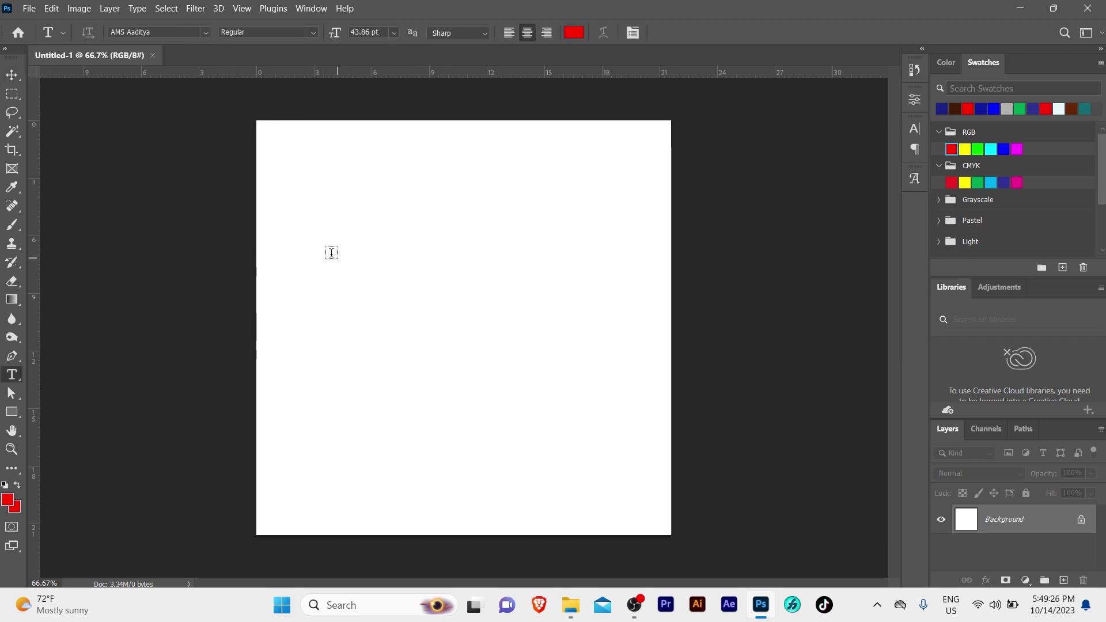
pyautogui.click(331, 252)
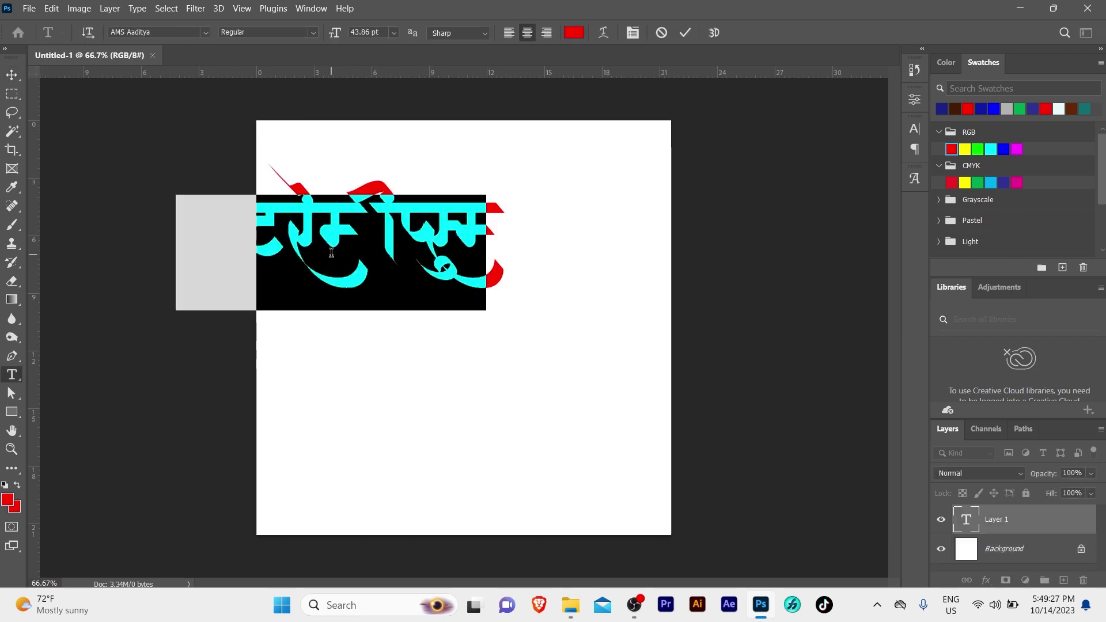
pyautogui.click(913, 128)
pyautogui.click(817, 145)
pyautogui.write('aa')
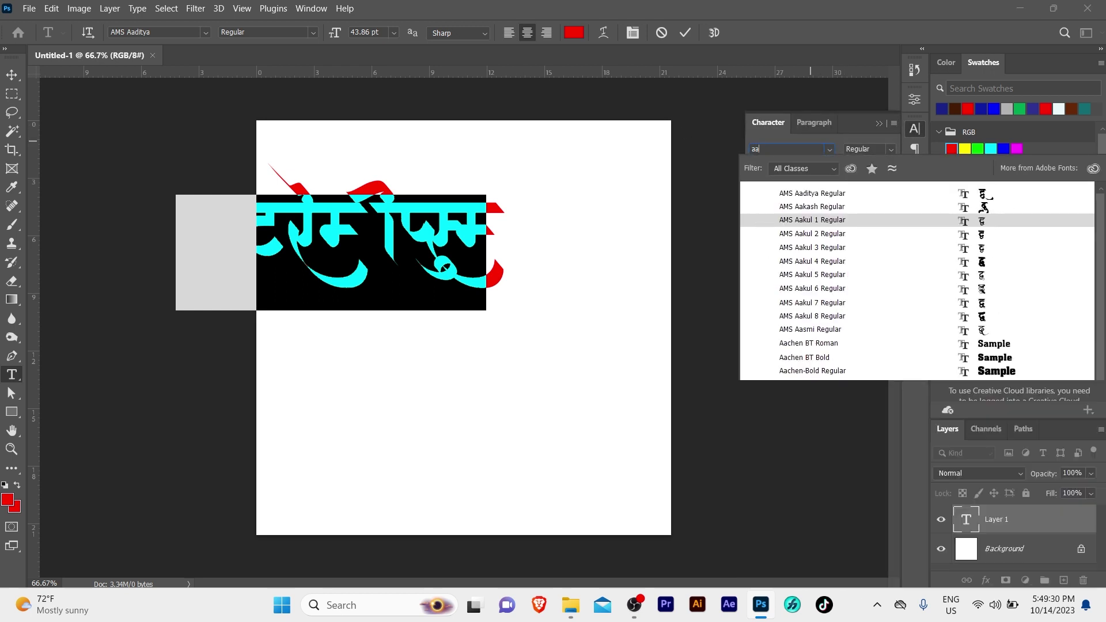
pyautogui.write('kriti')
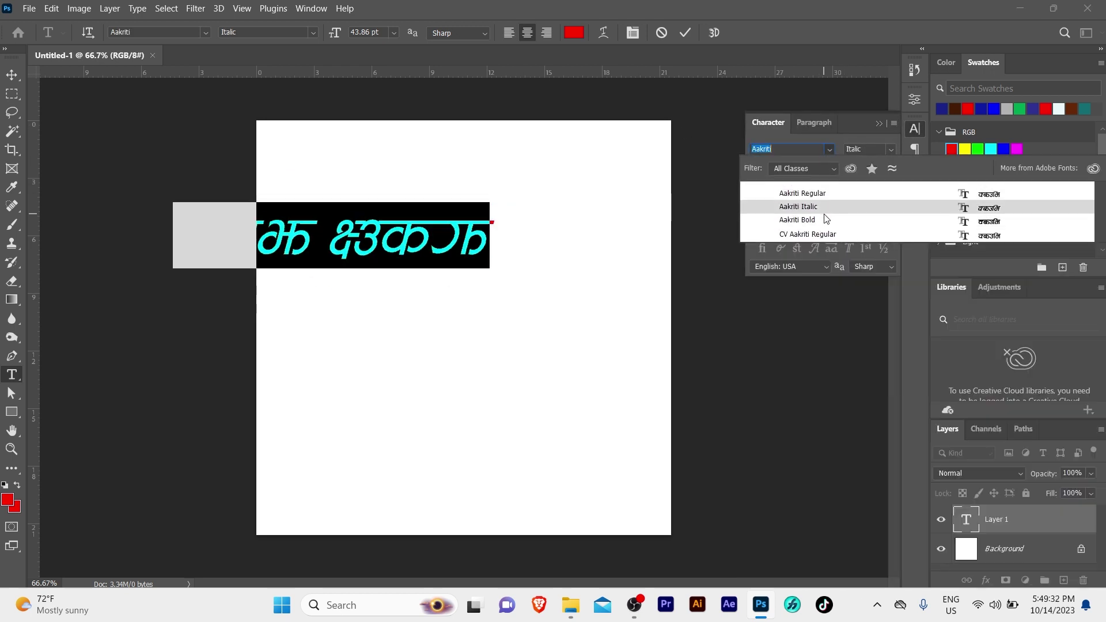
pyautogui.click(824, 218)
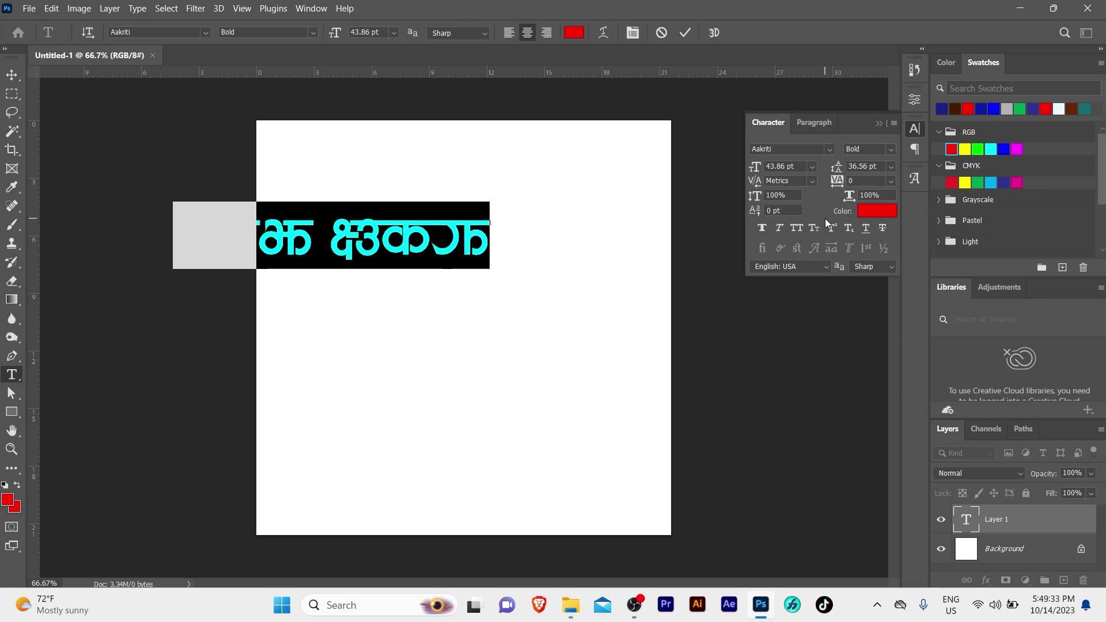
pyautogui.click(12, 75)
pyautogui.moveTo(414, 265); pyautogui.dragTo(483, 270)
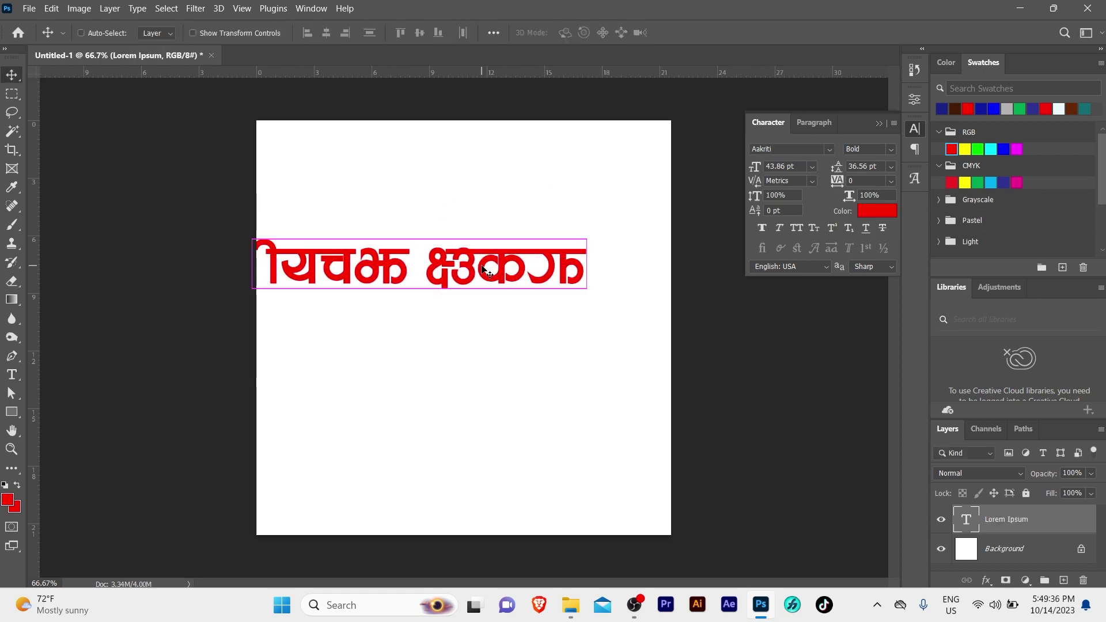
pyautogui.hotkey('ctrl', 't')
pyautogui.moveTo(587, 289)
pyautogui.mouseDown()
pyautogui.moveTo(465, 272)
pyautogui.moveTo(611, 272)
pyautogui.mouseUp()
pyautogui.press('Return')
# Replace the placeholder with 'दशौ तथा नवरात्रको शुभारम्भ' and move it left and up
pyautogui.doubleClick(489, 282)
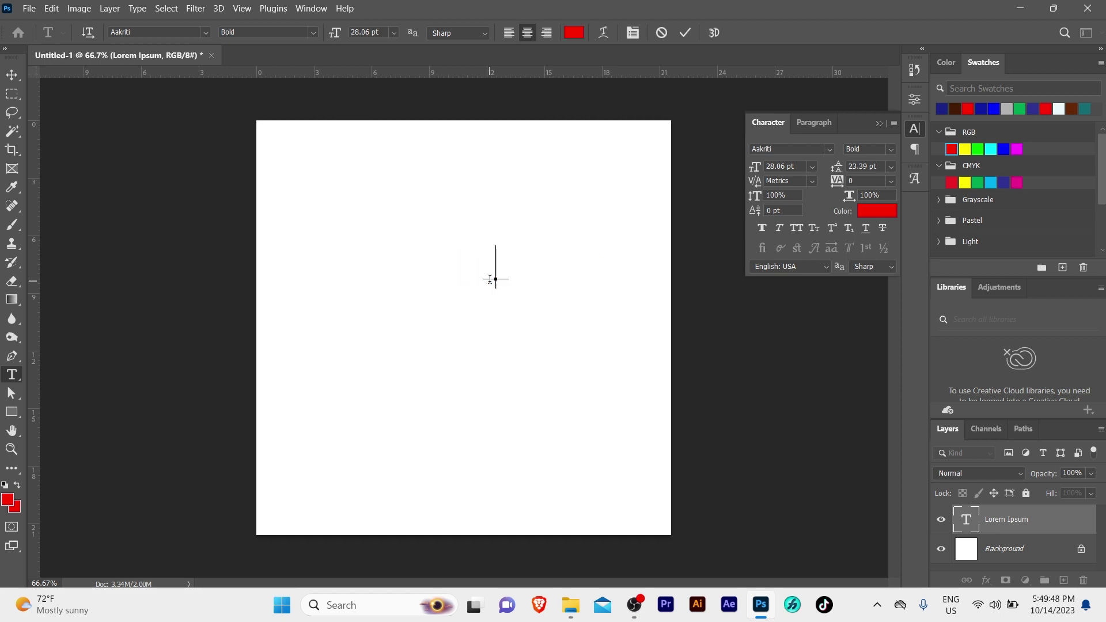
pyautogui.write('दशौ तथा नवरात्रको शुभारम्भ')
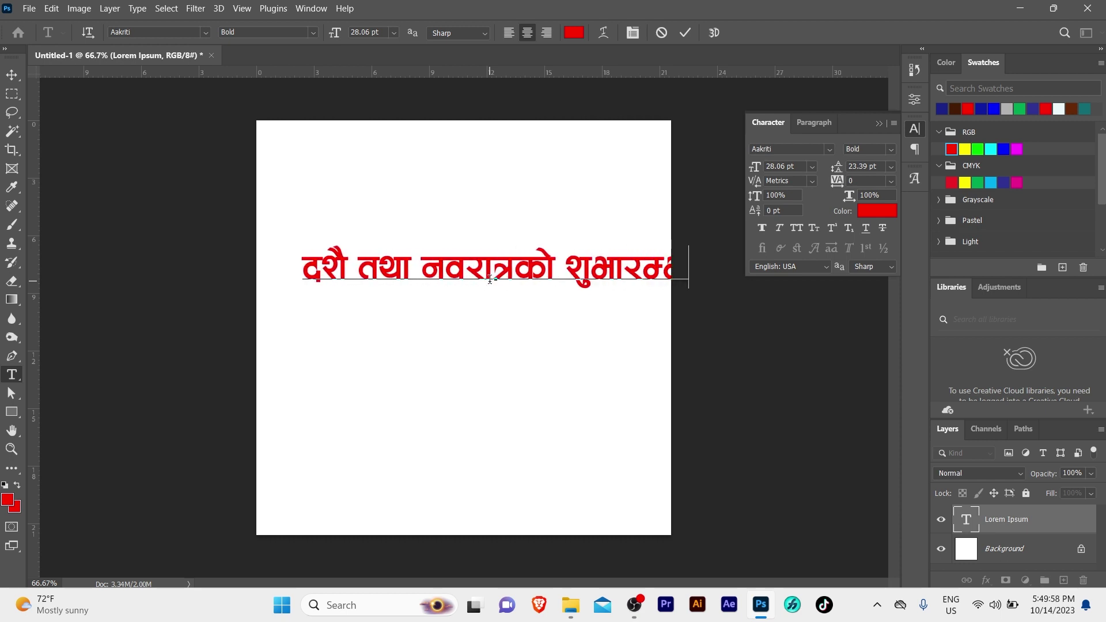
pyautogui.hotkey('ctrl', 'Return')
pyautogui.press('v')
pyautogui.moveTo(491, 286); pyautogui.dragTo(463, 279)
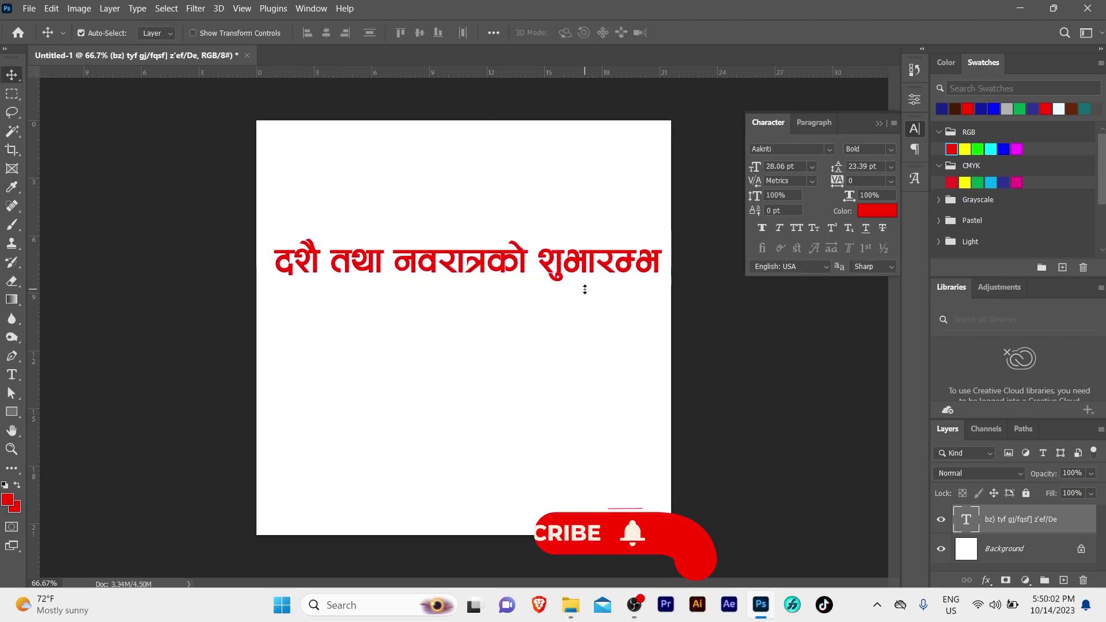
# Shrink the headline to about two thirds and zoom in around it
pyautogui.hotkey('ctrl', 't')
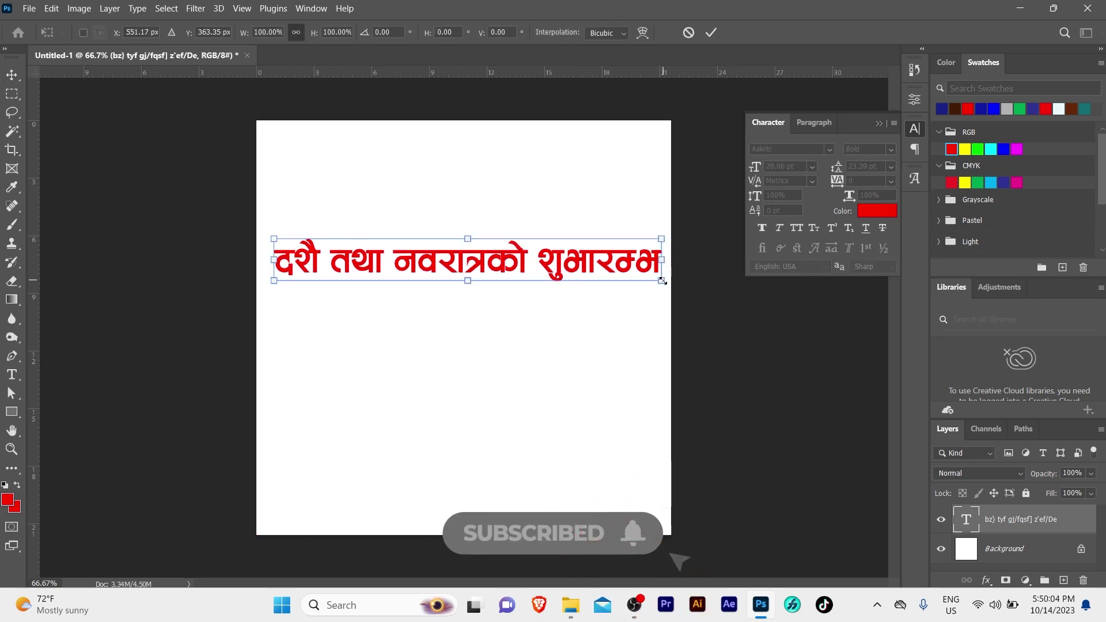
pyautogui.moveTo(668, 288)
pyautogui.mouseDown()
pyautogui.moveTo(520, 251)
pyautogui.moveTo(463, 250)
pyautogui.mouseUp()
pyautogui.press('Return')
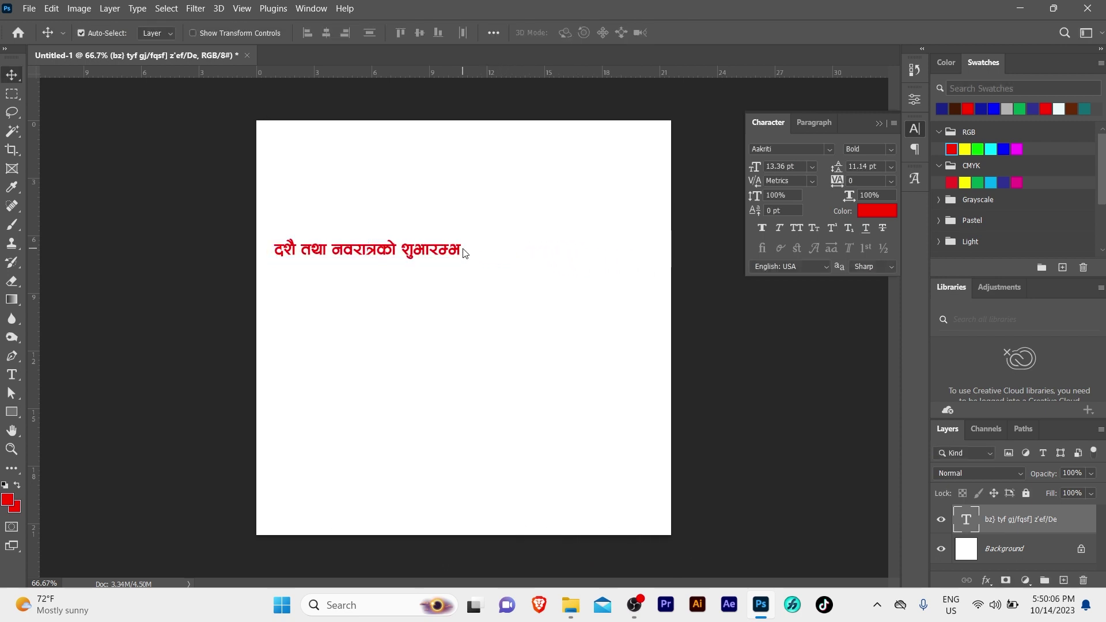
pyautogui.press('z')
pyautogui.click(374, 257)
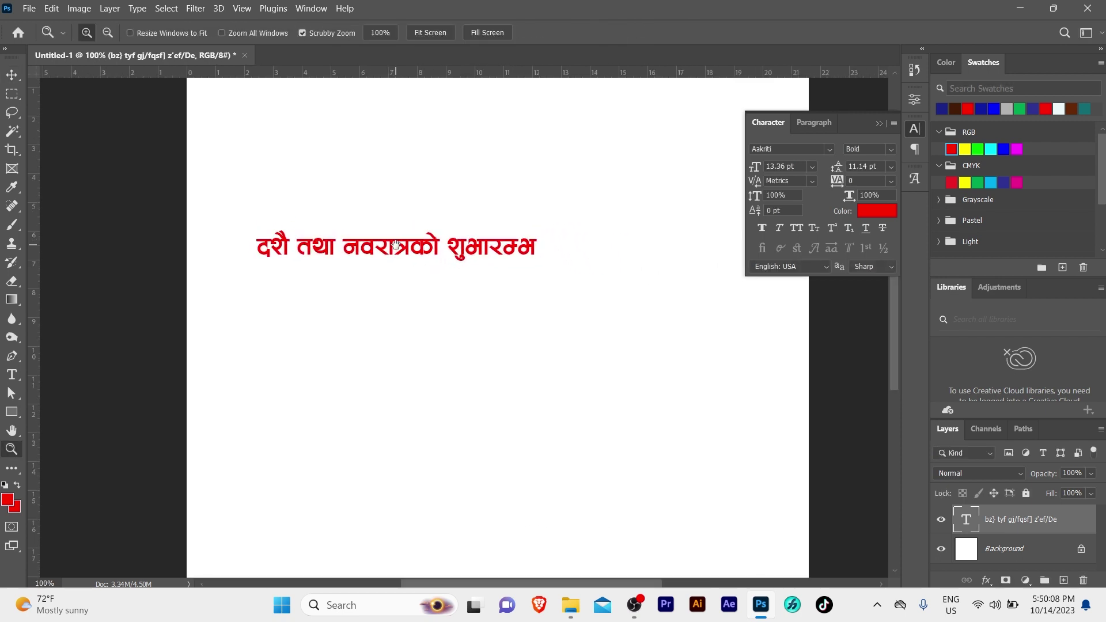
pyautogui.moveTo(374, 257)
pyautogui.mouseDown()
pyautogui.moveTo(401, 293)
pyautogui.moveTo(411, 278)
pyautogui.moveTo(422, 347)
pyautogui.mouseUp()
pyautogui.press('v')
# Change the duplicated line's text to शुभकामना and move it lower right
pyautogui.doubleClick(422, 347)
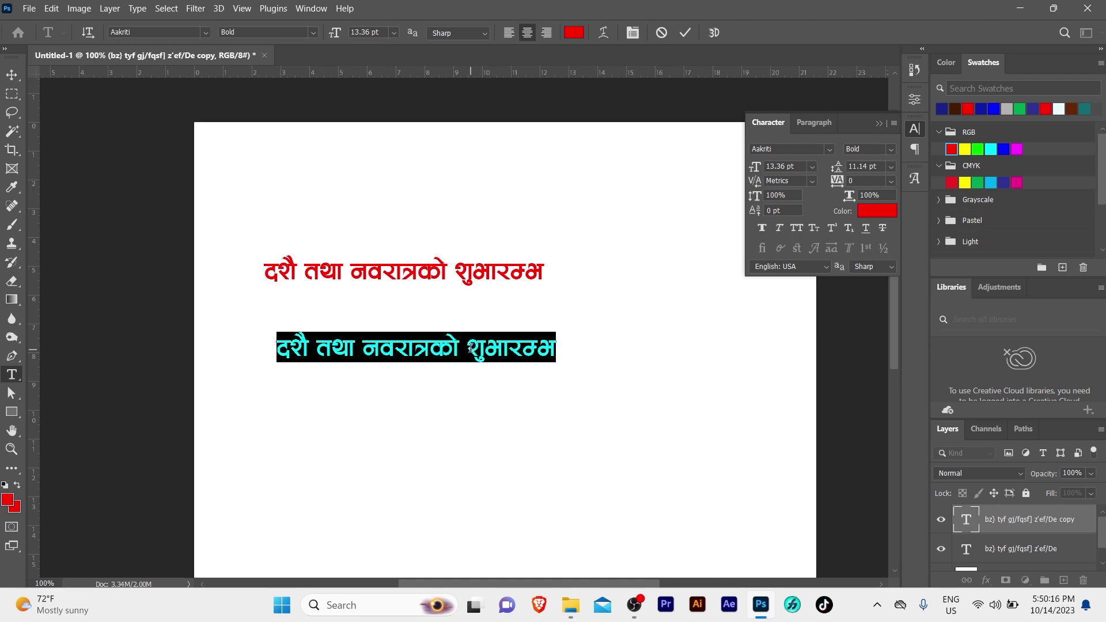
pyautogui.write('x')
pyautogui.press('BackSpace')
pyautogui.write('z')
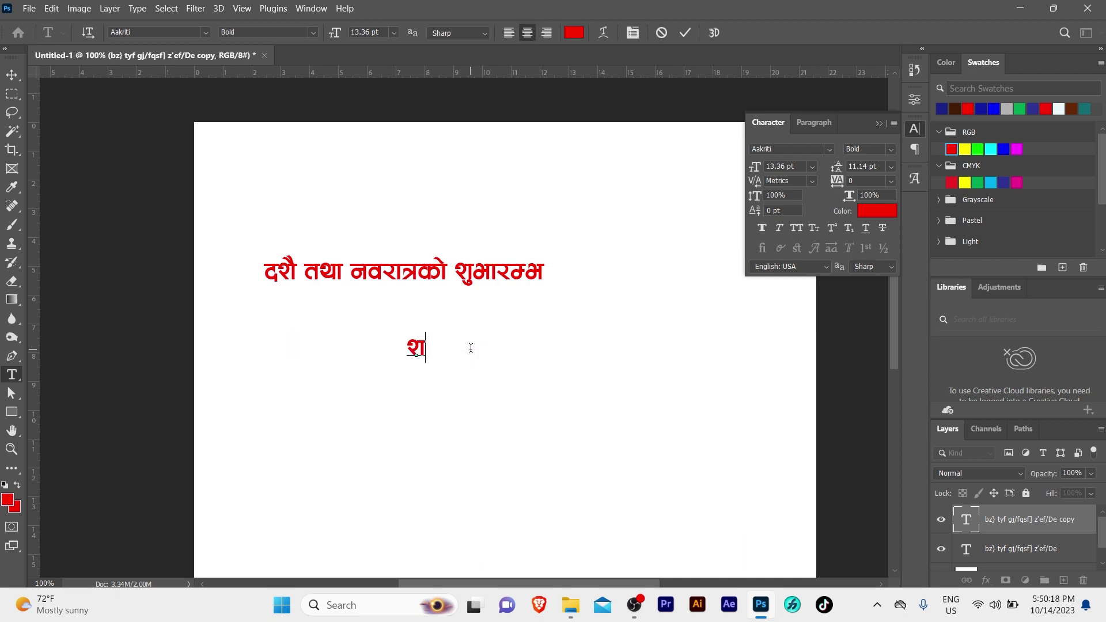
pyautogui.write("'esf")
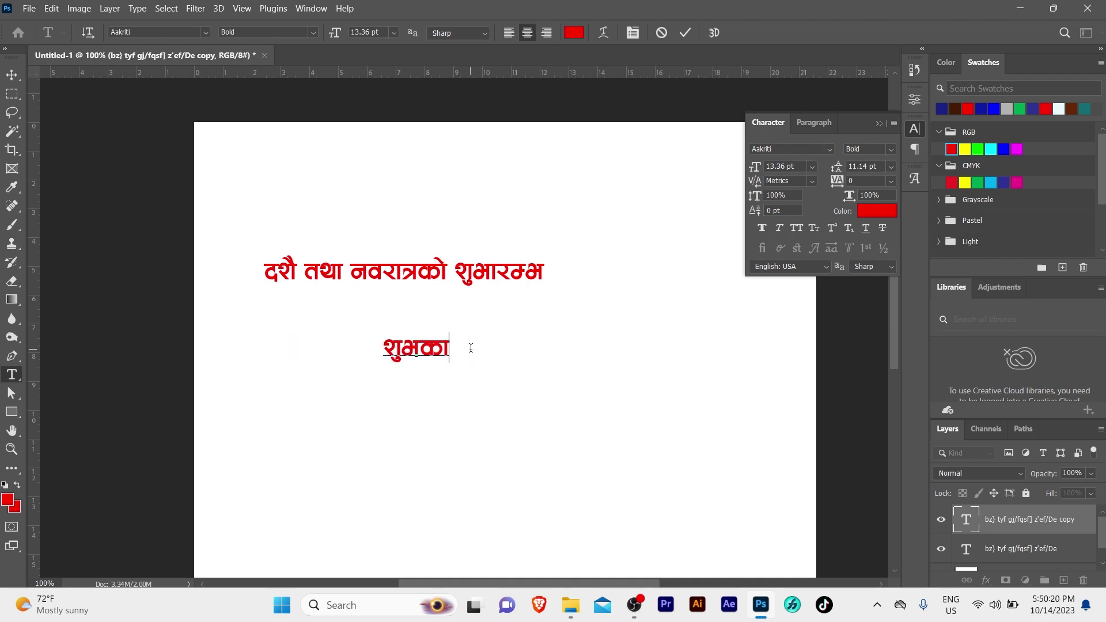
pyautogui.write('dgf')
pyautogui.hotkey('ctrl', 'Return')
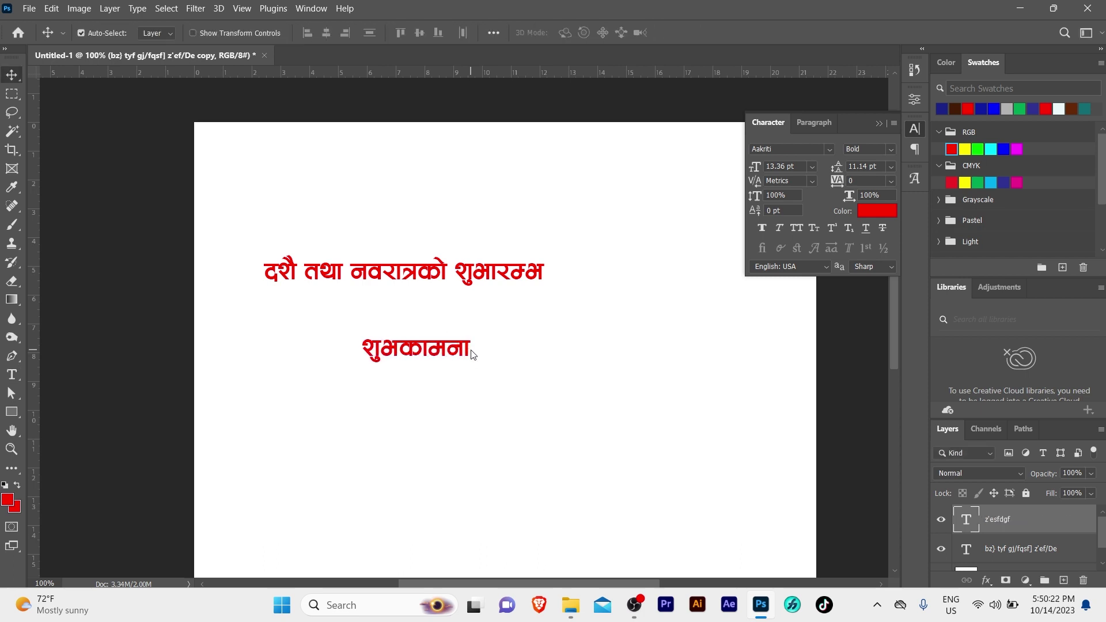
pyautogui.moveTo(459, 344)
pyautogui.mouseDown()
pyautogui.moveTo(494, 387)
pyautogui.moveTo(383, 327)
pyautogui.mouseUp()
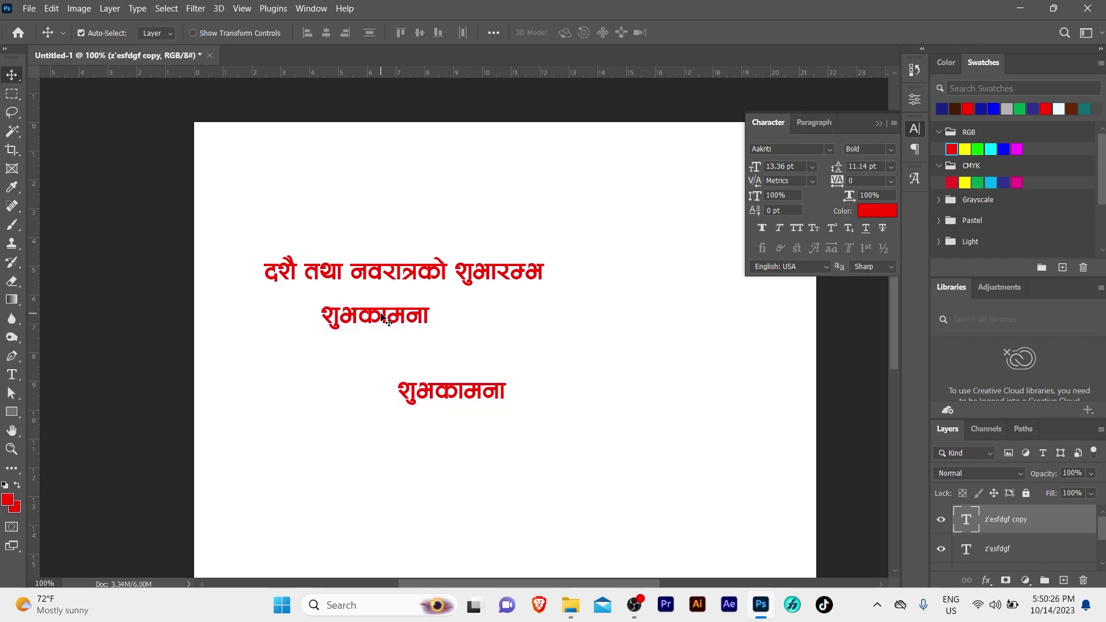
# Switch the middle copy to the AMS Aaditya font and delete its text
pyautogui.doubleClick(383, 325)
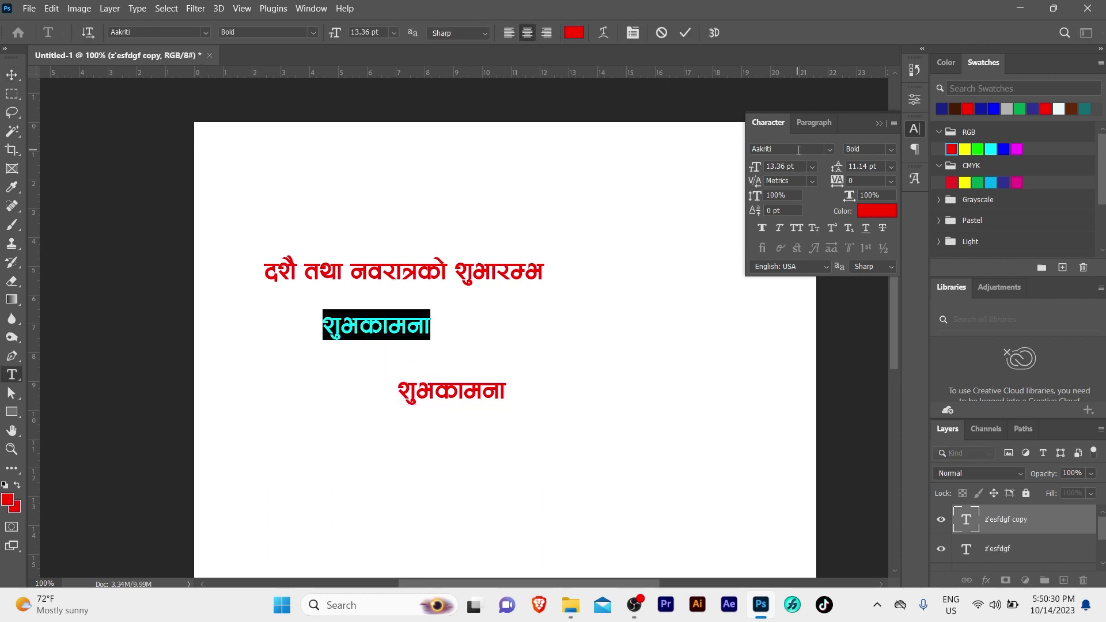
pyautogui.click(798, 150)
pyautogui.write('ams')
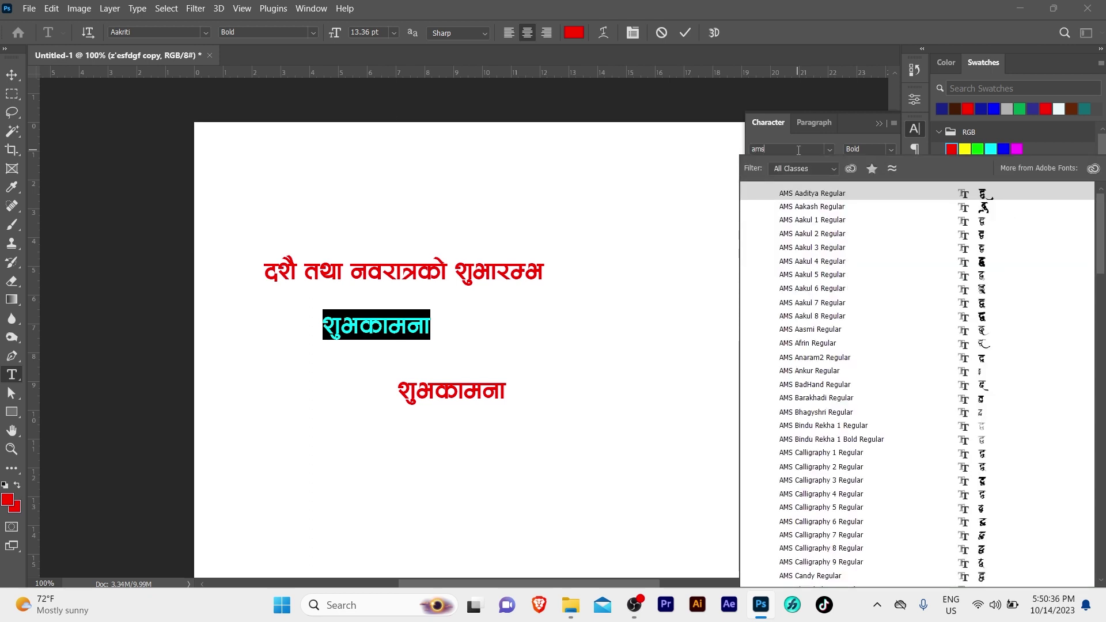
pyautogui.click(832, 192)
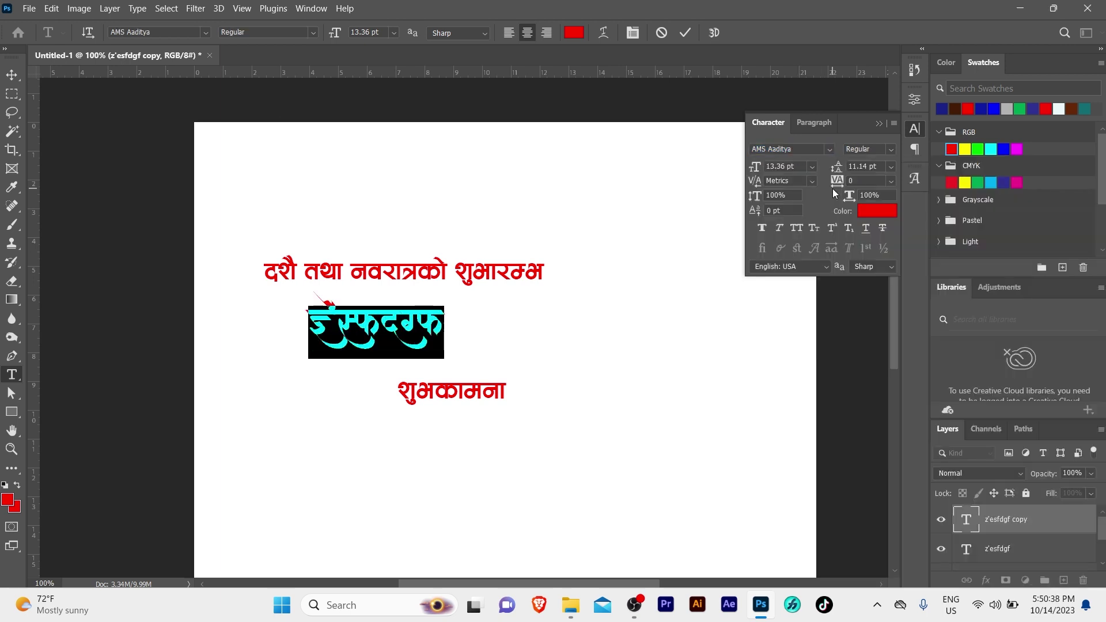
pyautogui.click(350, 318)
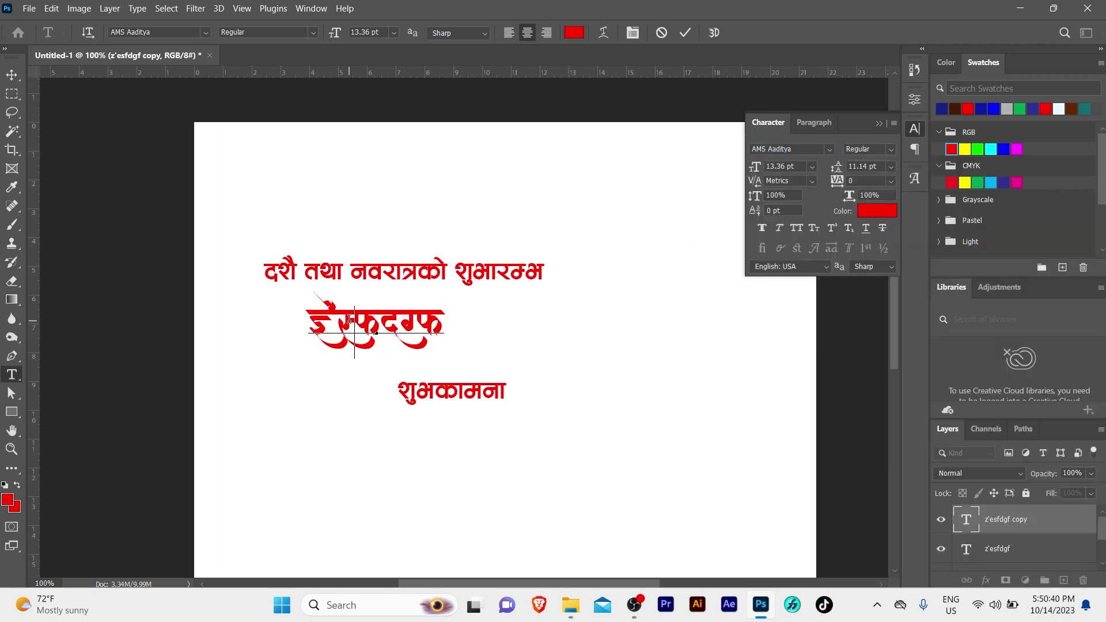
pyautogui.doubleClick(350, 318)
pyautogui.write('g')
pyautogui.press('BackSpace')
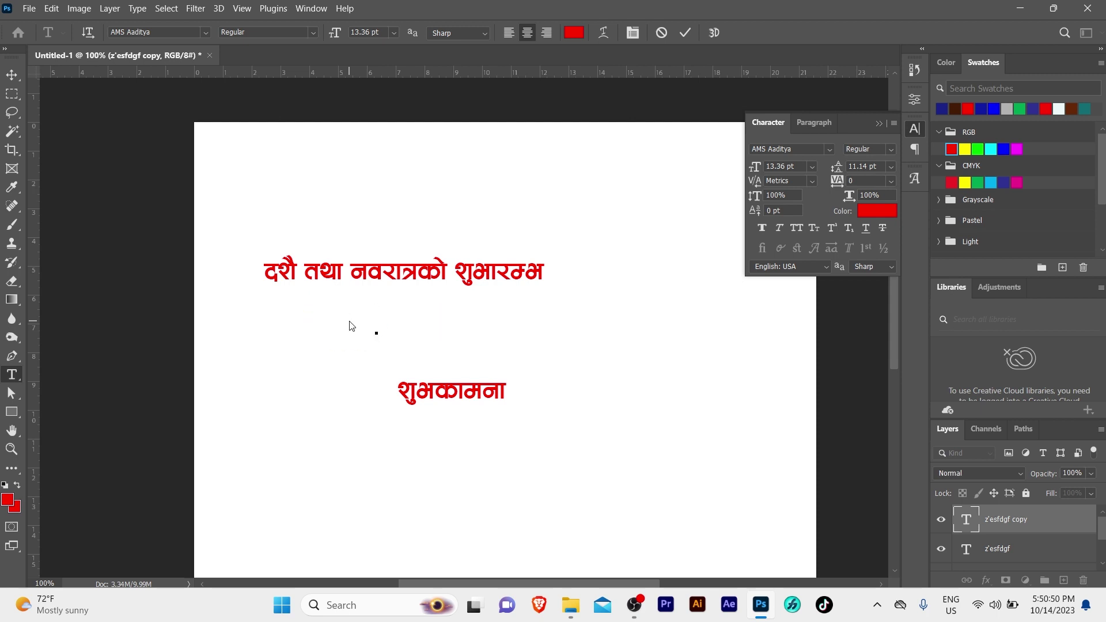
# Type घटस्थाप into the empty middle line, inserting ट from the Glyphs panel
pyautogui.write('x')
pyautogui.press('BackSpace')
pyautogui.write('3')
pyautogui.click(914, 179)
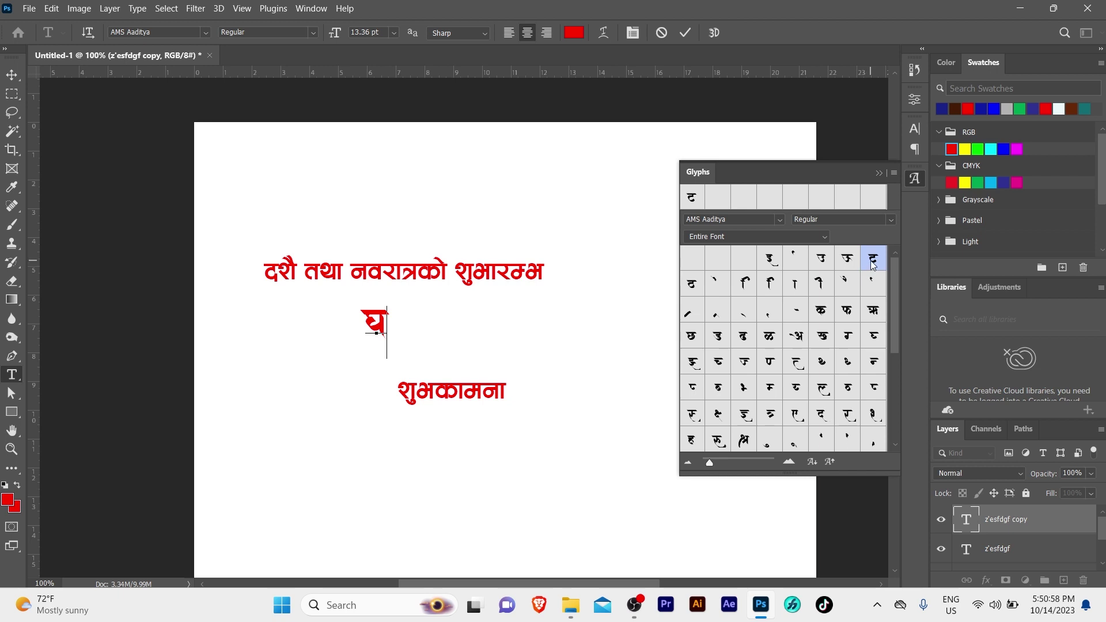
pyautogui.doubleClick(872, 261)
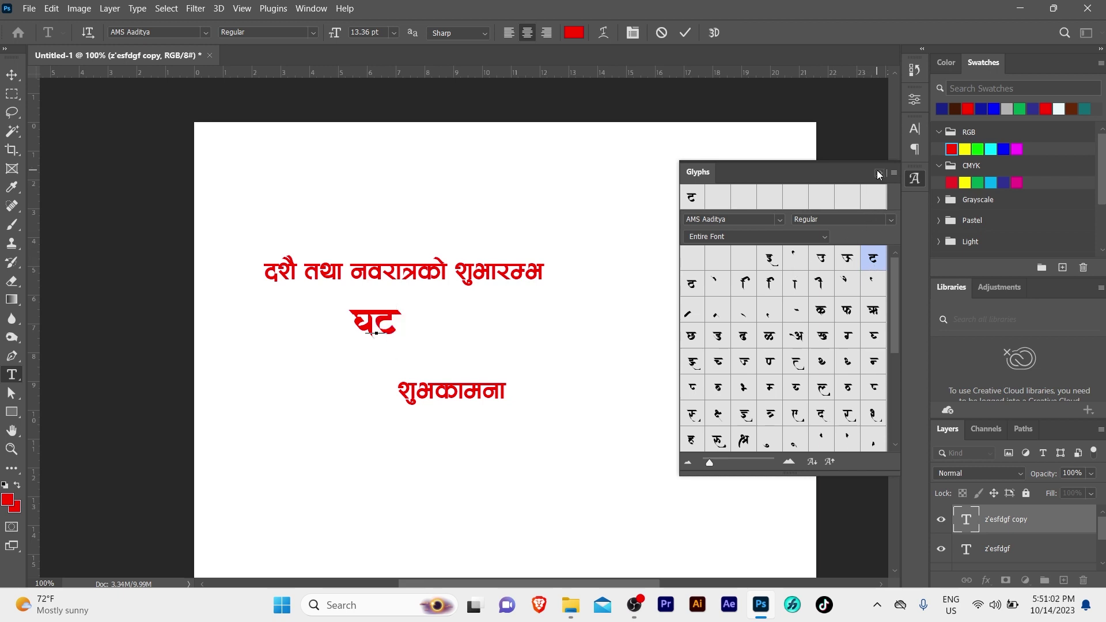
pyautogui.click(877, 174)
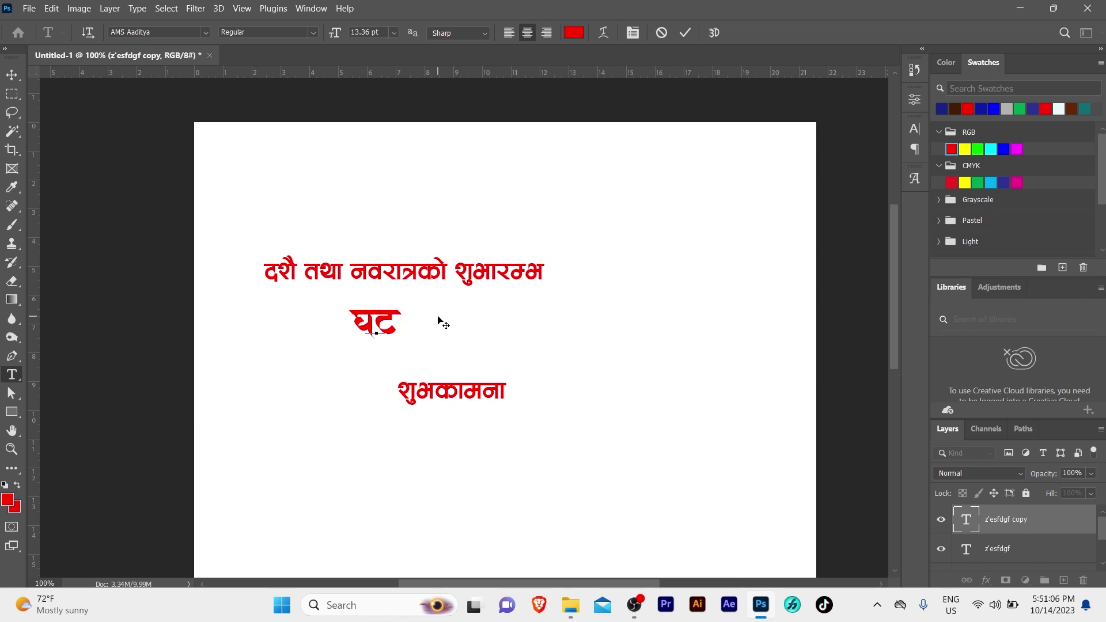
pyautogui.write(':')
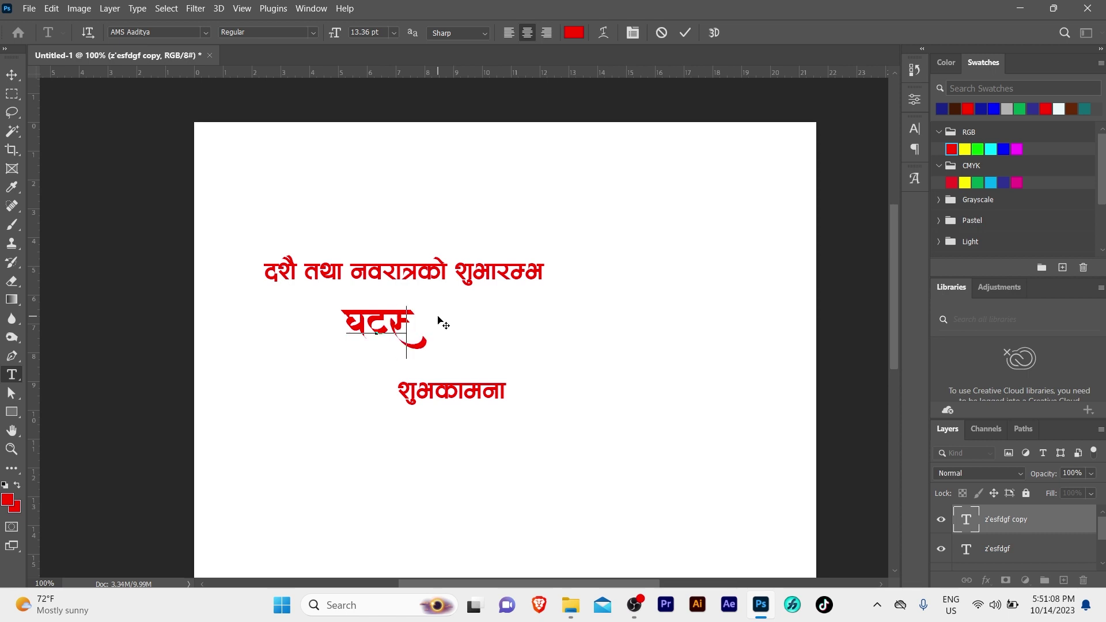
pyautogui.write('x')
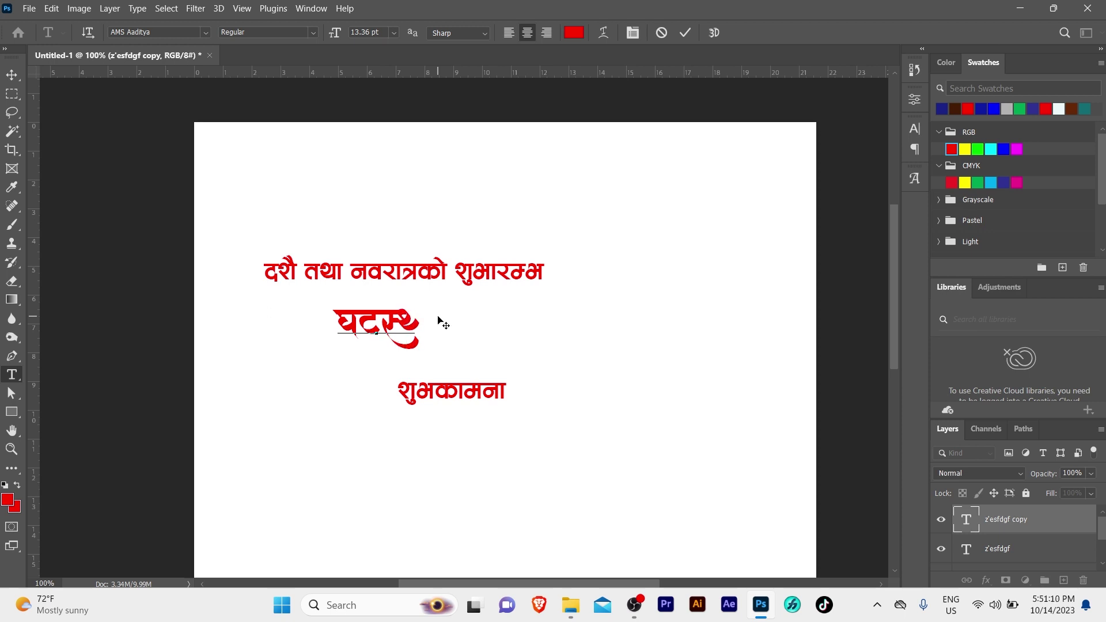
pyautogui.write('fk')
pyautogui.press('BackSpace')
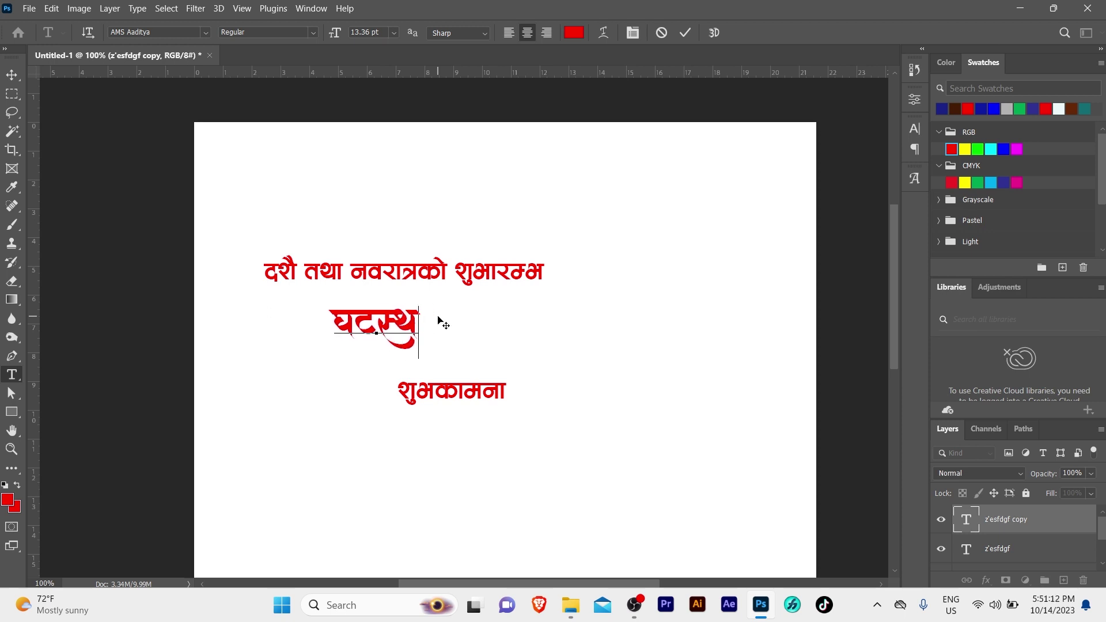
pyautogui.press('BackSpace')
pyautogui.write('fs')
pyautogui.press('BackSpace')
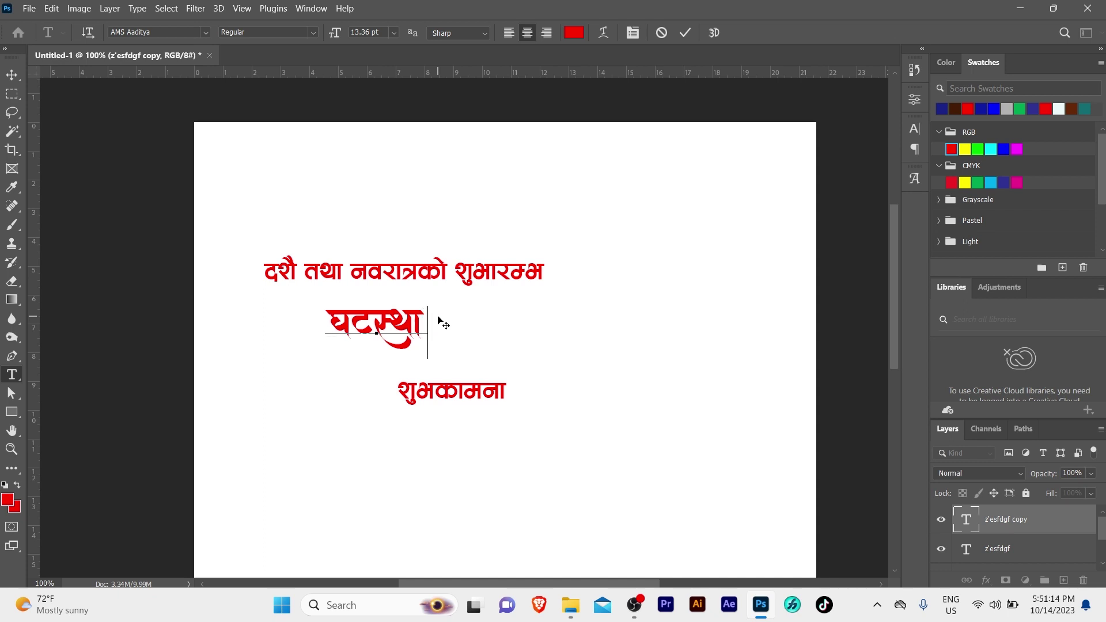
pyautogui.write('k')
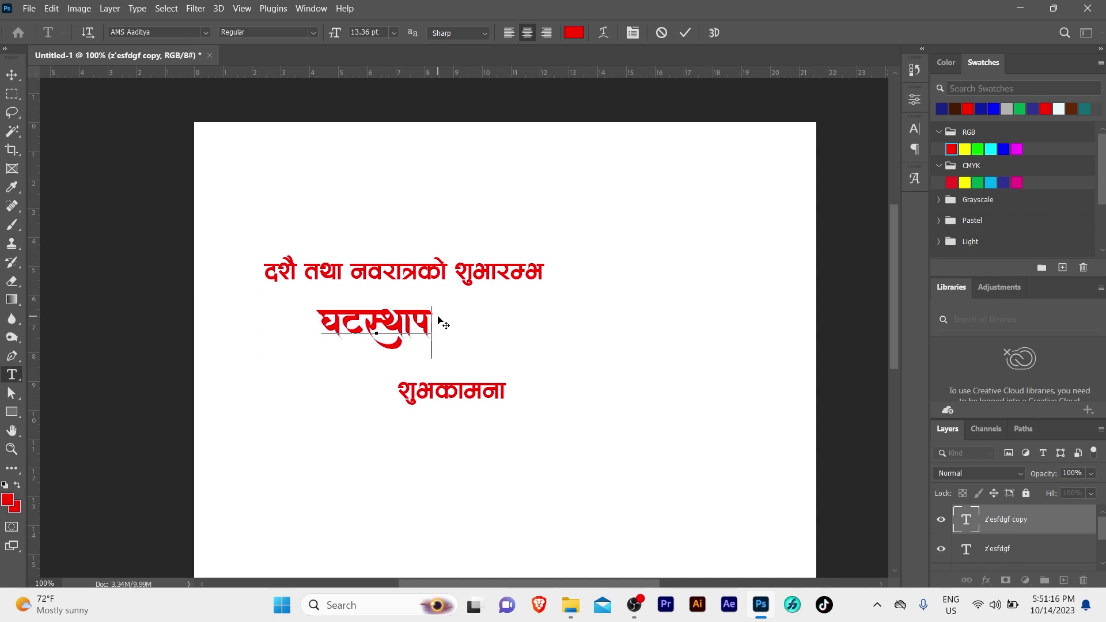
pyautogui.write('g')
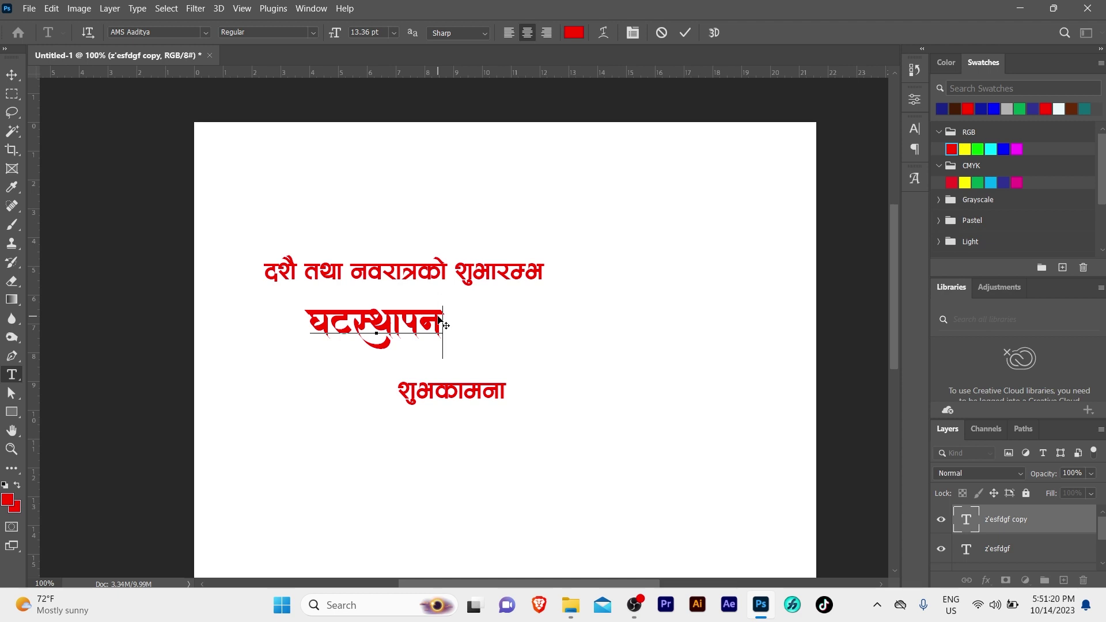
pyautogui.write('f')
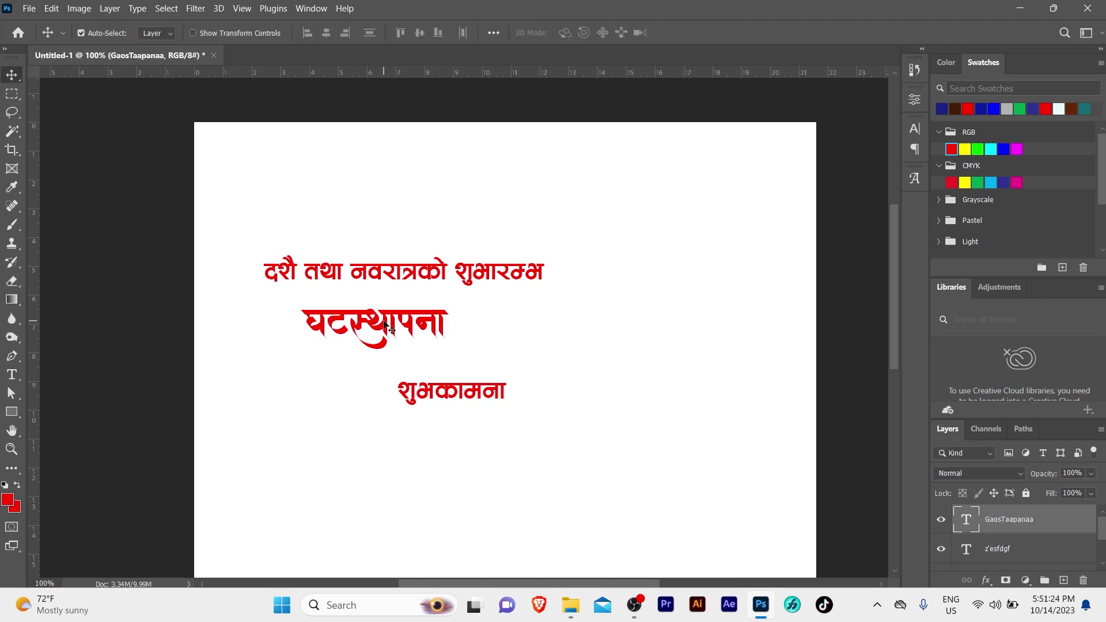
# Move घटस्थापना slightly up-left and enlarge it to about 178%
pyautogui.moveTo(386, 324); pyautogui.dragTo(365, 315)
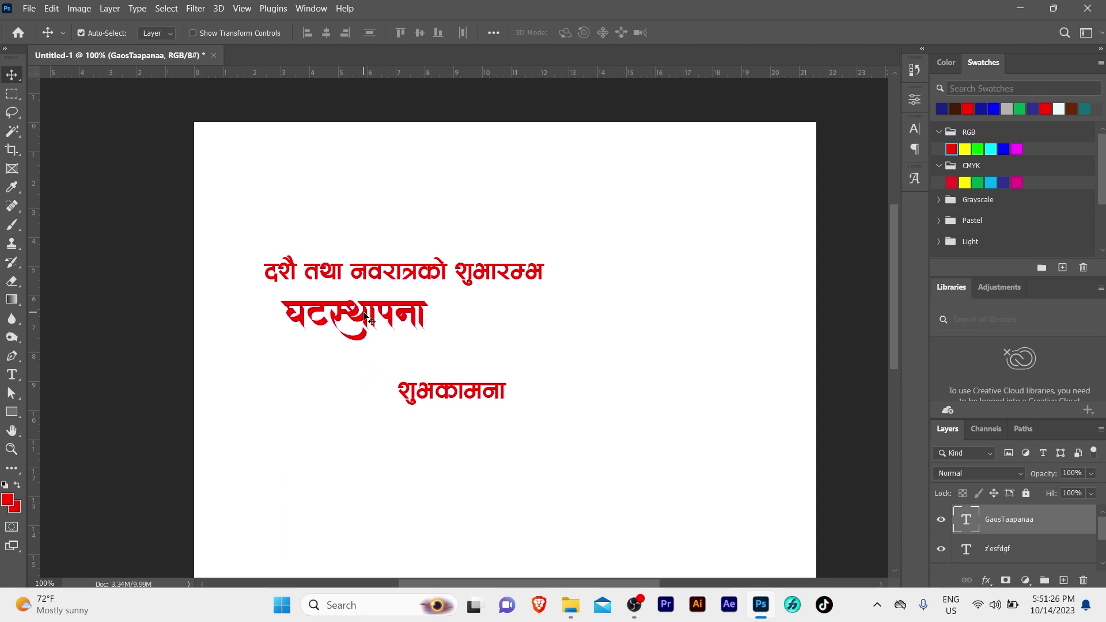
pyautogui.press('ctrl')
pyautogui.hotkey('ctrl', 't')
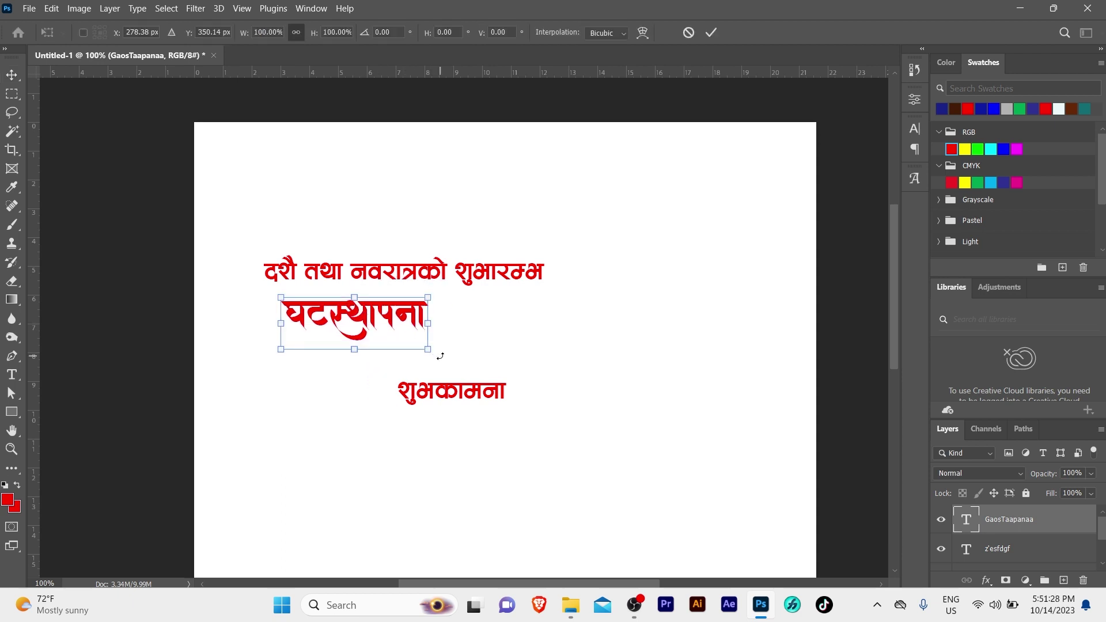
pyautogui.moveTo(431, 351); pyautogui.dragTo(562, 367)
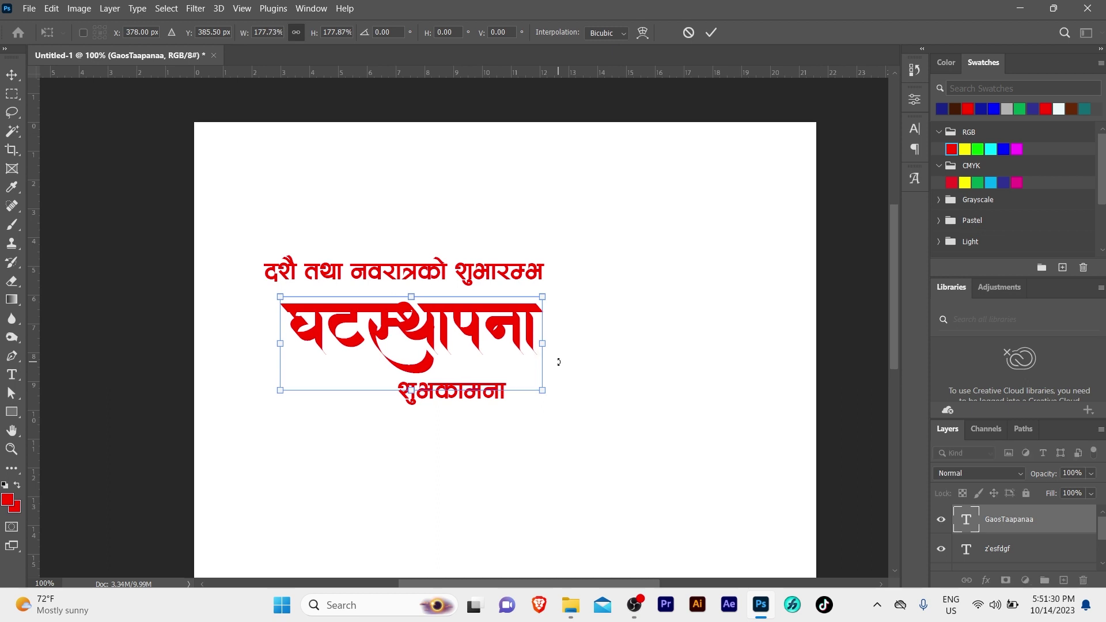
pyautogui.press('Return')
# Reposition the top headline line and shrink it to about 70%
pyautogui.moveTo(473, 284); pyautogui.dragTo(463, 279)
pyautogui.moveTo(475, 237); pyautogui.dragTo(538, 271)
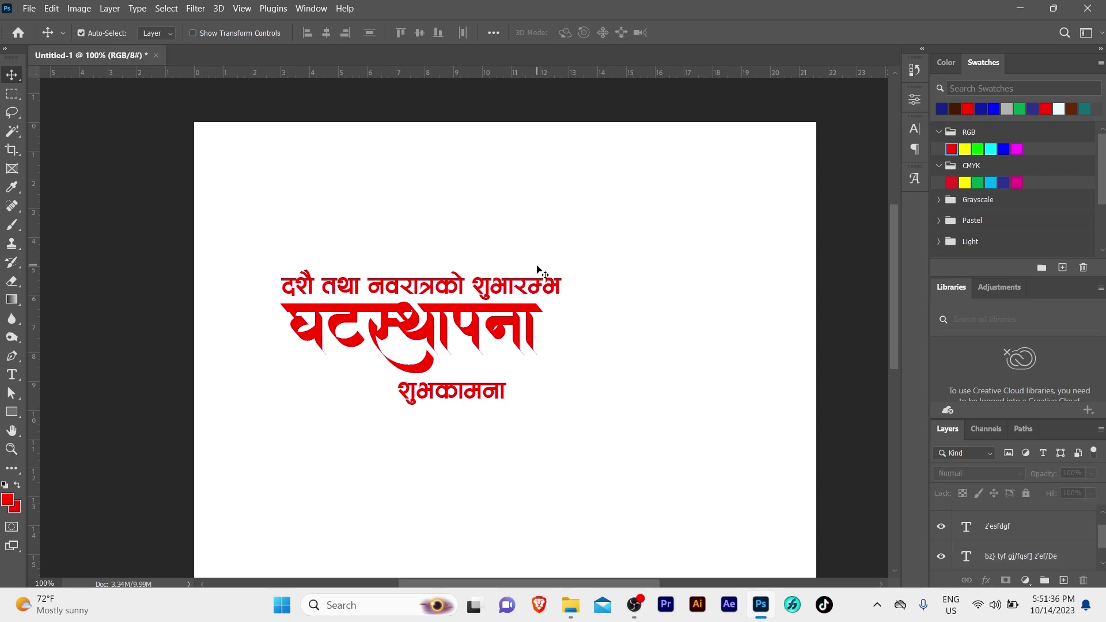
pyautogui.click(542, 288)
pyautogui.hotkey('ctrl', 't')
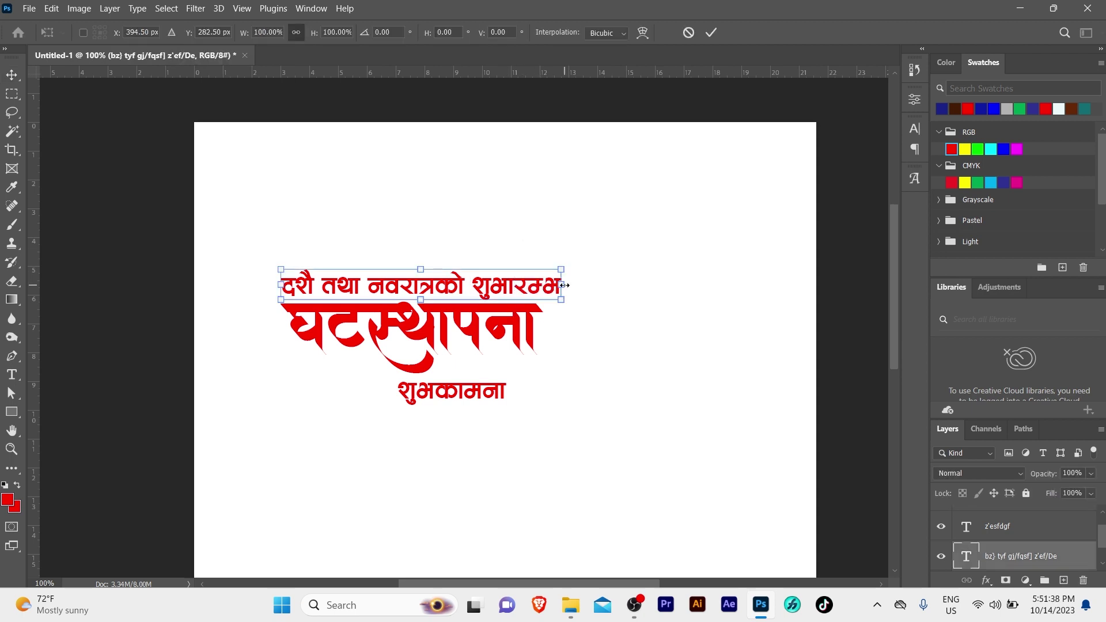
pyautogui.moveTo(564, 284); pyautogui.dragTo(485, 285)
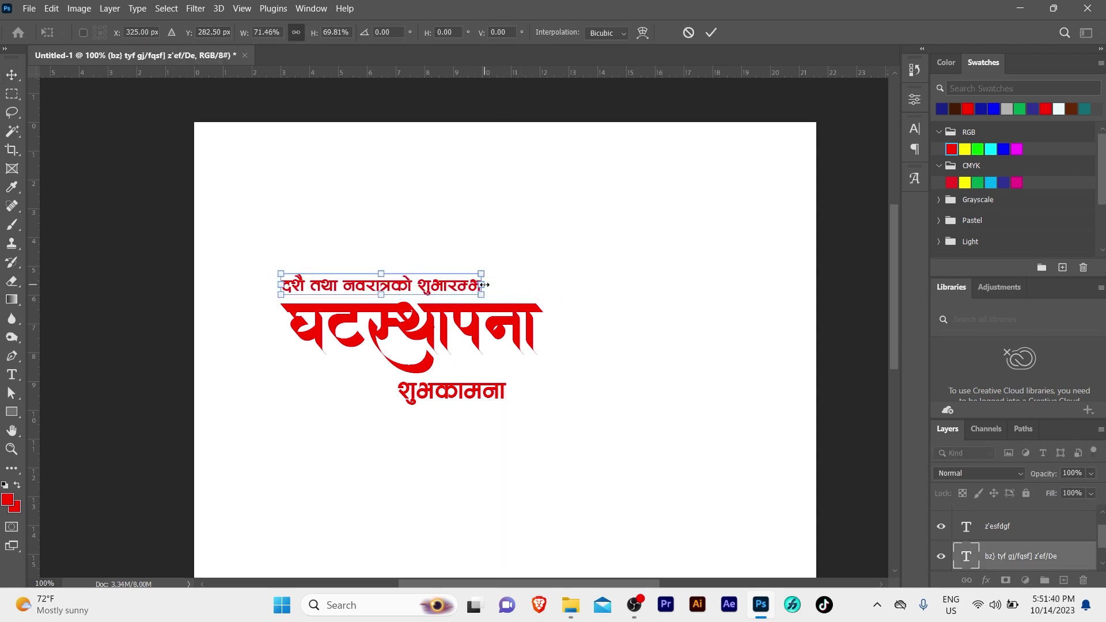
pyautogui.press('Return')
# Move the top line and title up-right, with शुभकामना under the title's right end
pyautogui.moveTo(432, 233); pyautogui.dragTo(455, 306)
pyautogui.moveTo(456, 350); pyautogui.dragTo(495, 310)
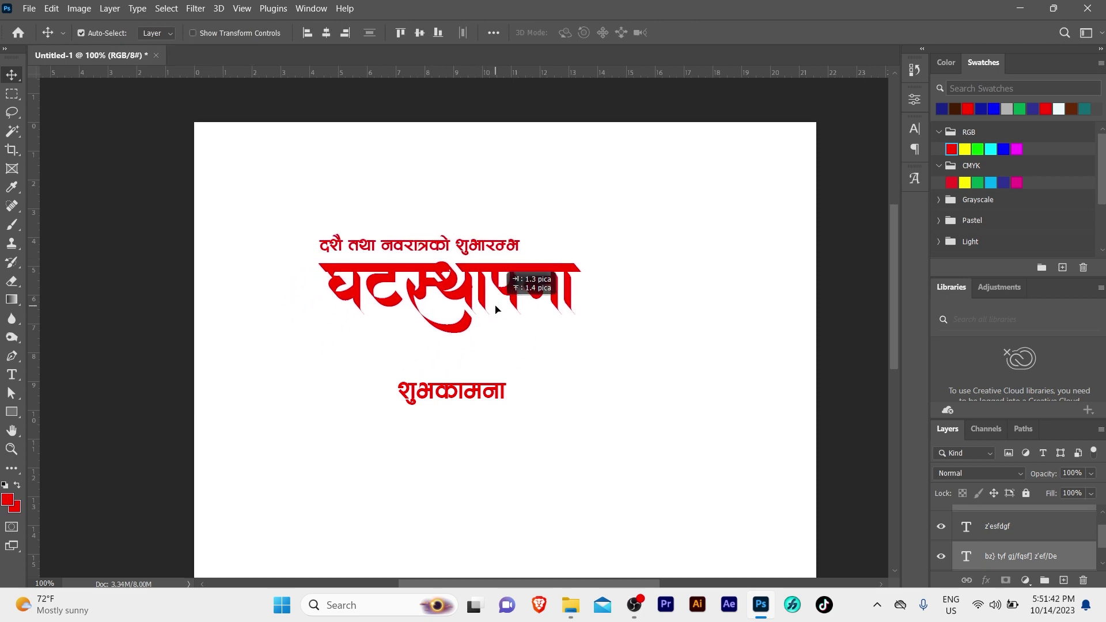
pyautogui.moveTo(449, 384)
pyautogui.mouseDown()
pyautogui.moveTo(540, 333)
pyautogui.moveTo(527, 322)
pyautogui.mouseUp()
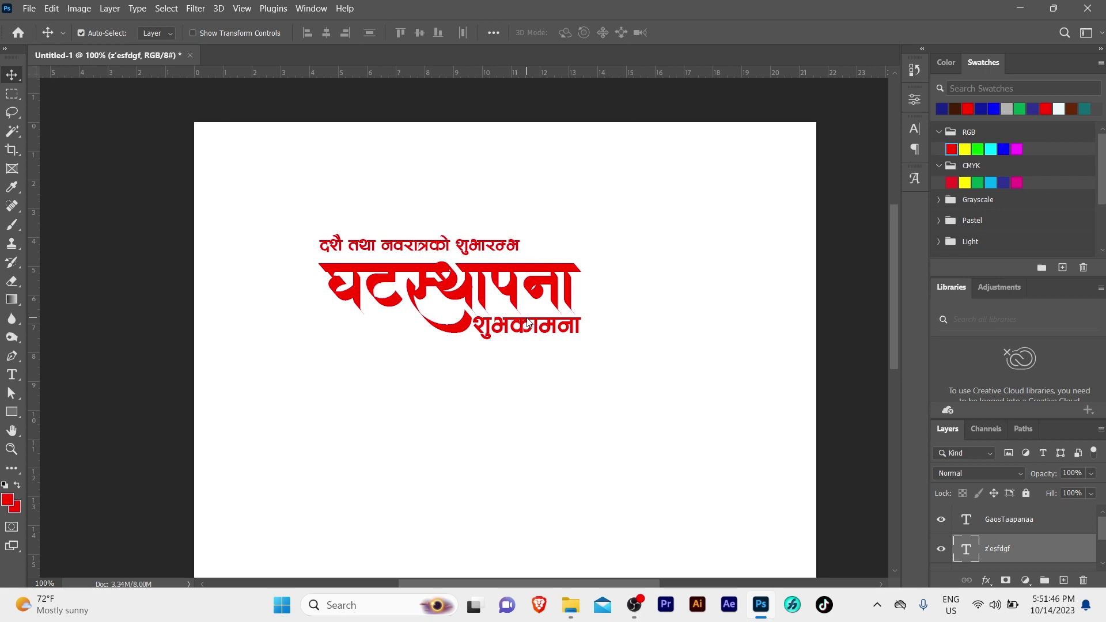
pyautogui.press('Right')
pyautogui.press('Right')
pyautogui.press('Right')
pyautogui.press('Right')
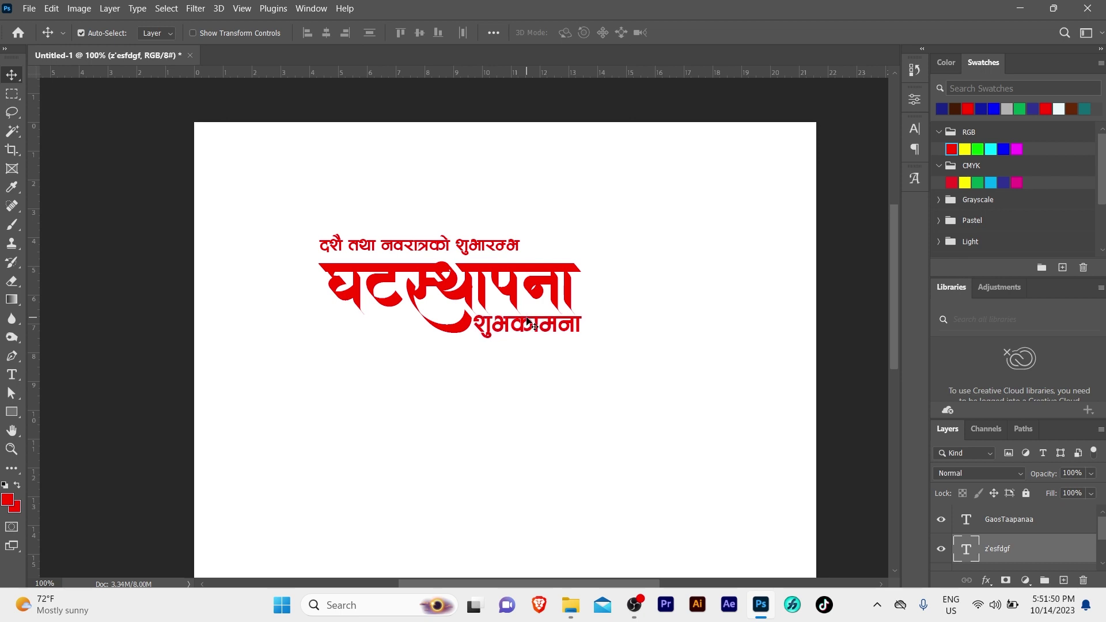
pyautogui.press('z')
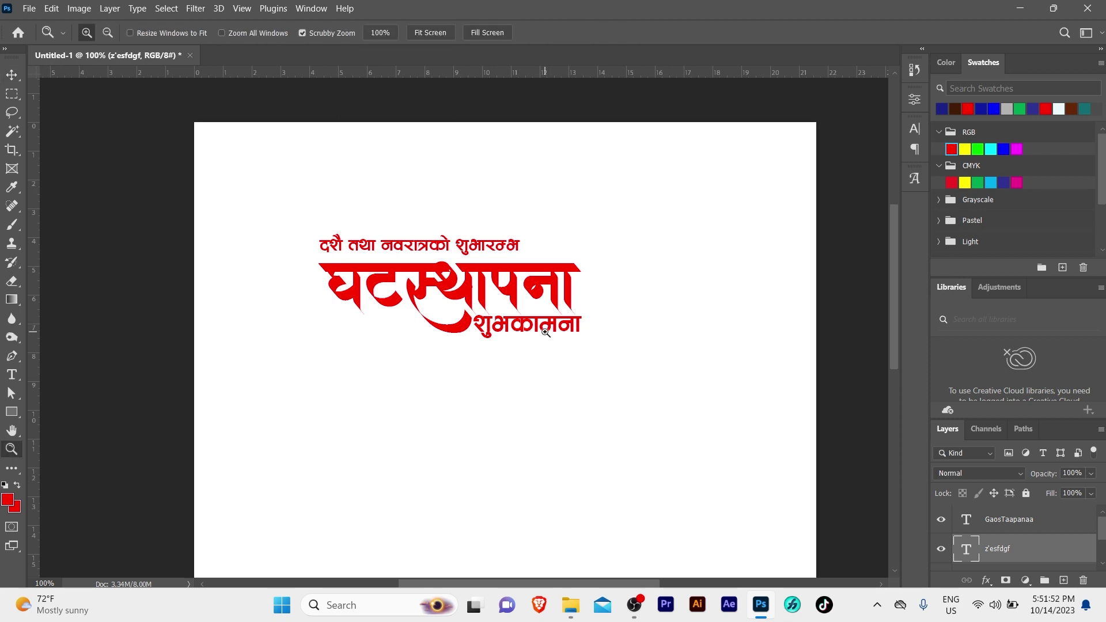
pyautogui.click(546, 333)
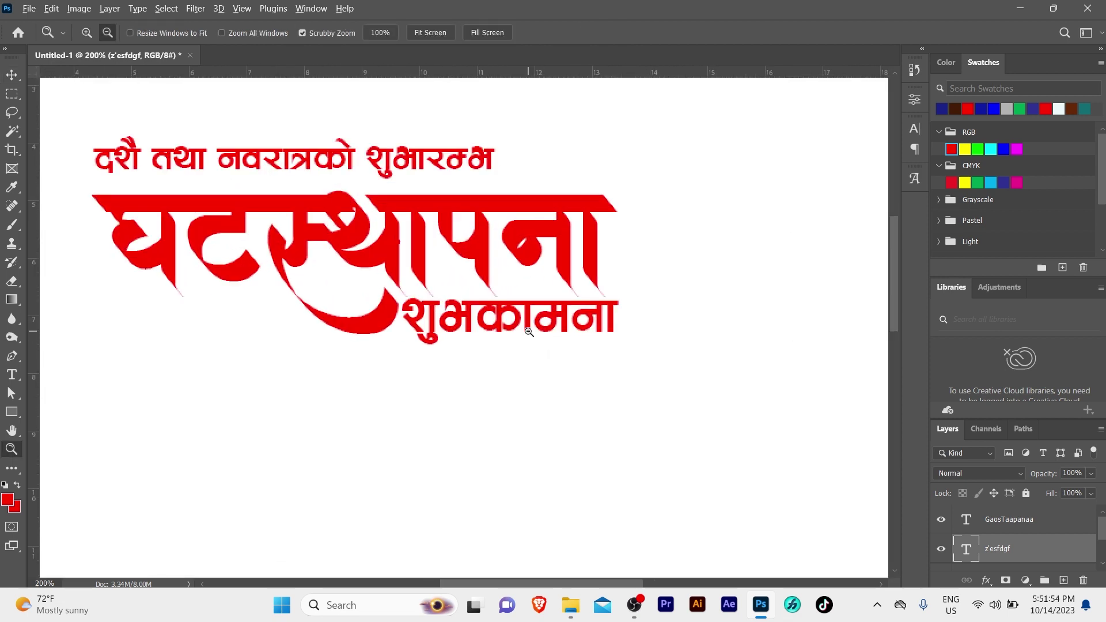
pyautogui.keyDown('alt'); pyautogui.click(532, 346); pyautogui.keyUp('alt')
pyautogui.press('v')
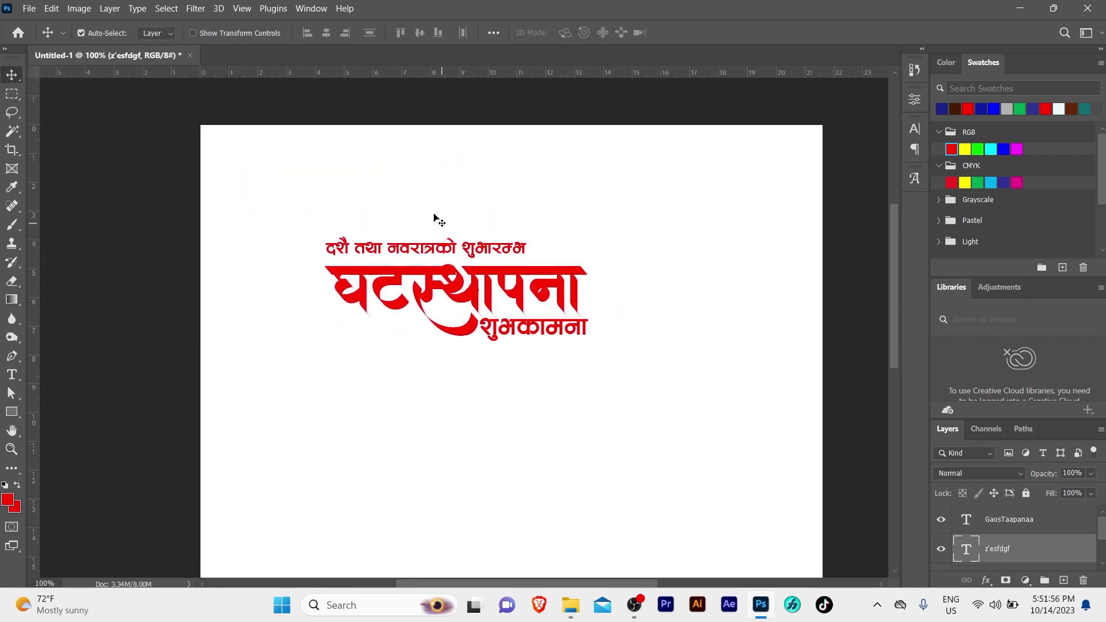
# Enlarge all headline text lines together and reposition the block on the page
pyautogui.moveTo(433, 206); pyautogui.dragTo(592, 382)
pyautogui.hotkey('ctrl', 't')
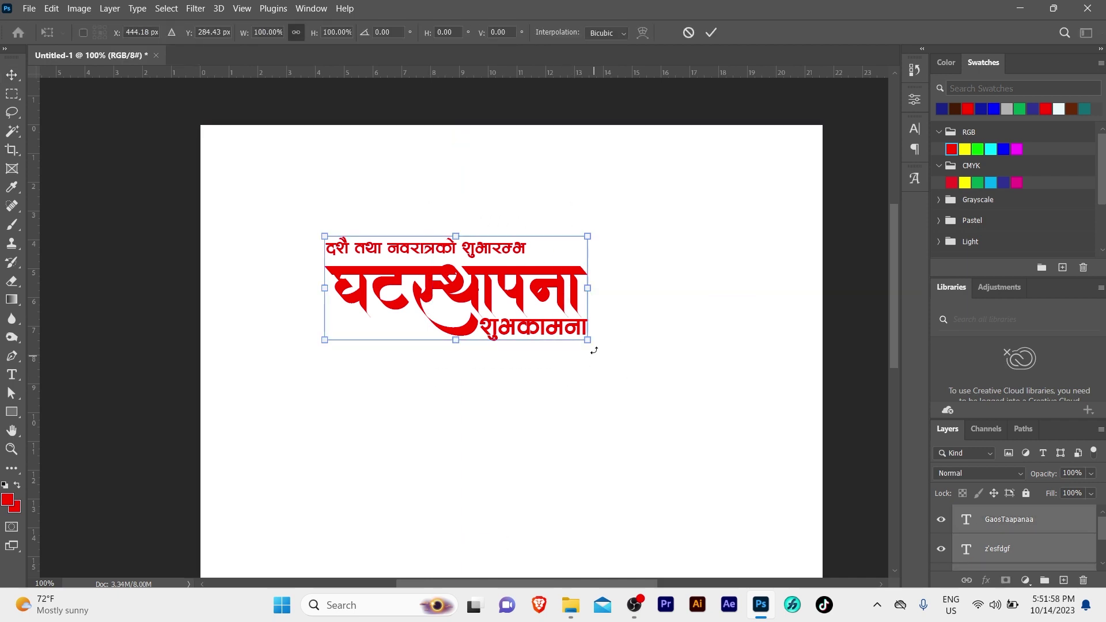
pyautogui.moveTo(588, 344); pyautogui.dragTo(637, 348)
pyautogui.press('Return')
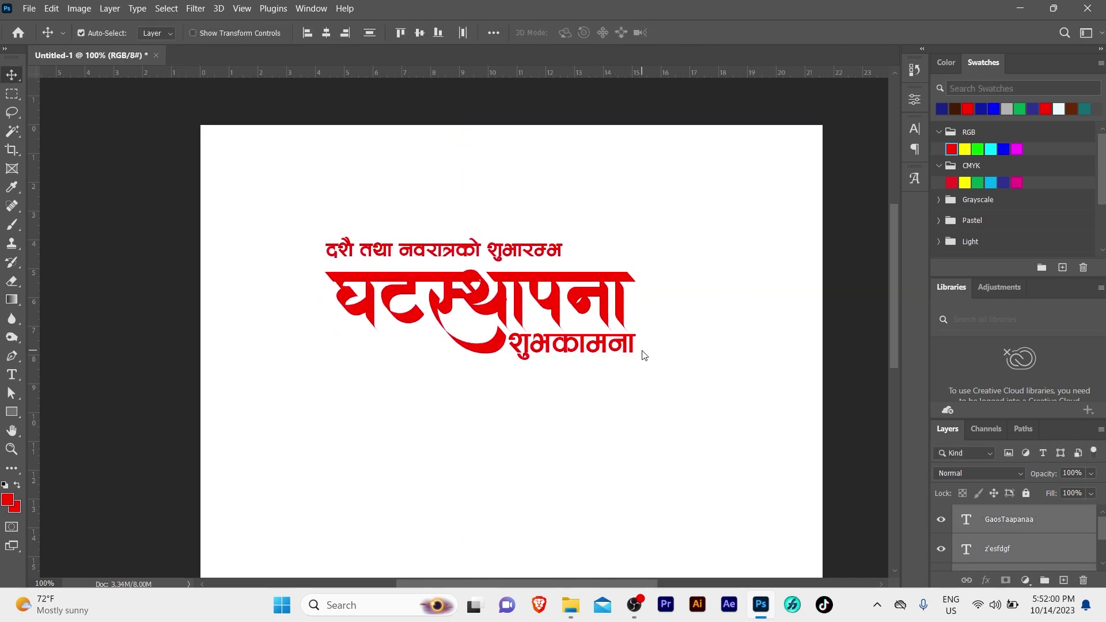
pyautogui.hotkey('shift', 'Up')
pyautogui.hotkey('shift', 'Up')
pyautogui.hotkey('shift', 'Up')
pyautogui.hotkey('shift', 'Right')
pyautogui.hotkey('shift', 'Right')
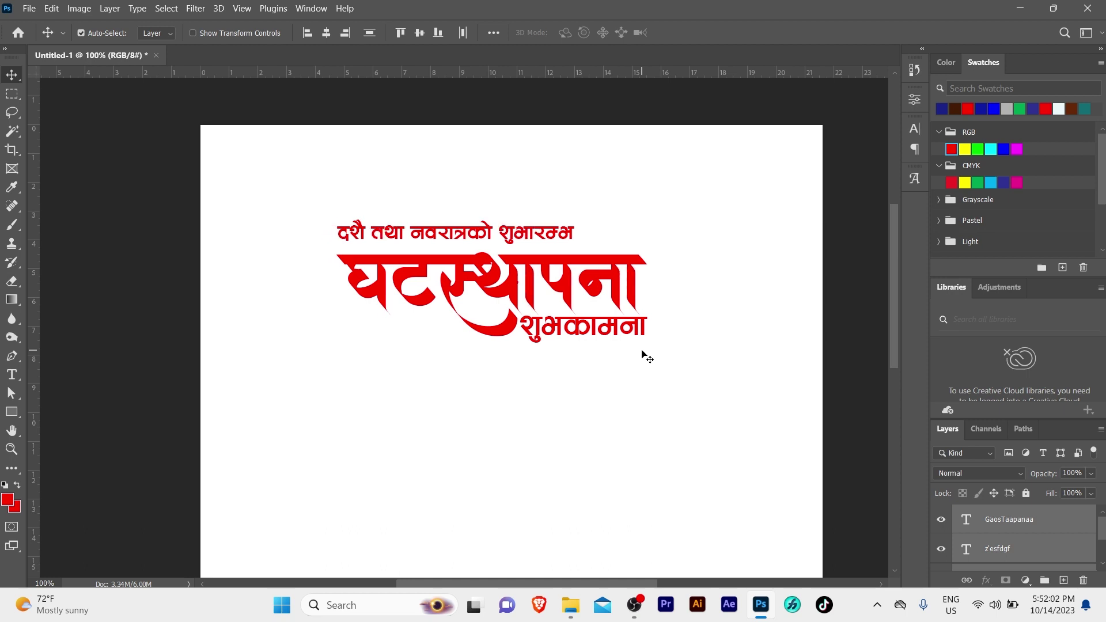
pyautogui.press('z')
pyautogui.hotkey('ctrl', '-')
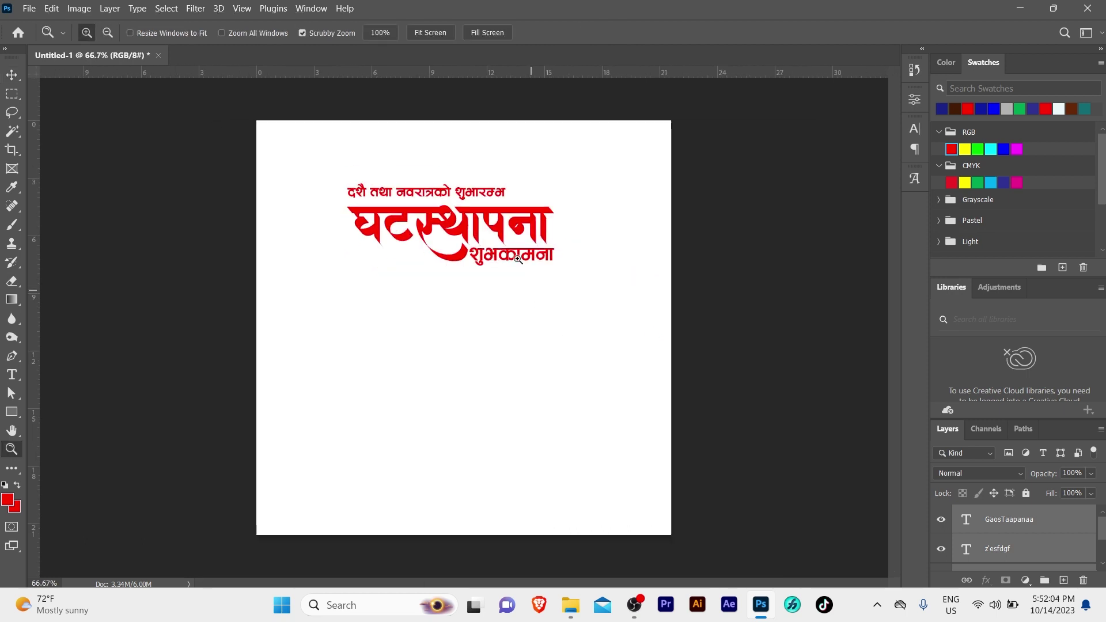
pyautogui.click(513, 252)
pyautogui.press('v')
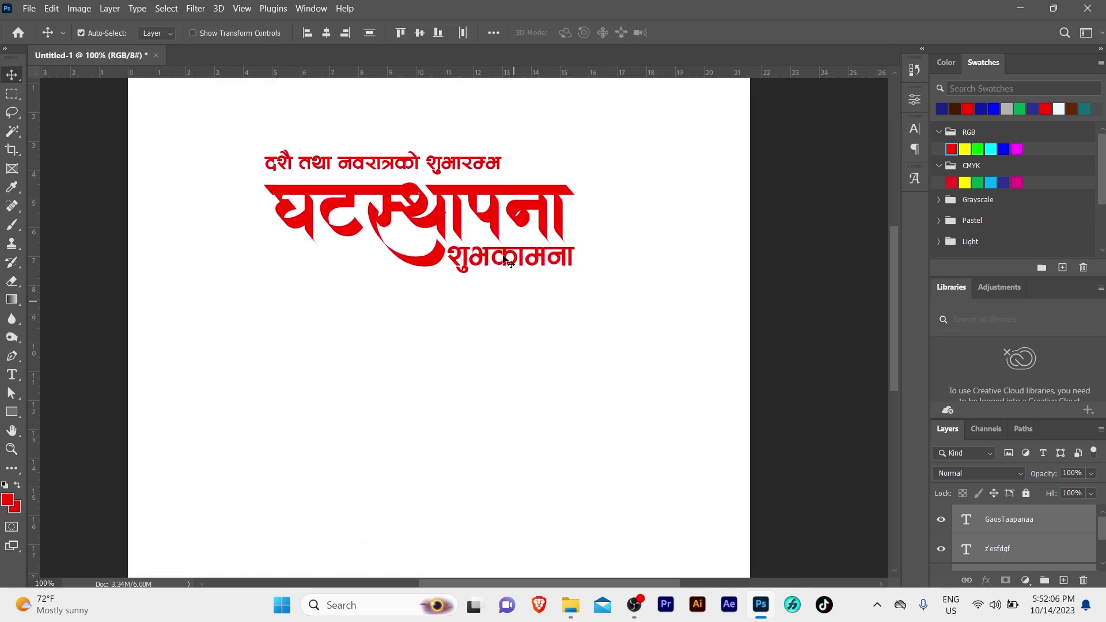
pyautogui.moveTo(499, 225); pyautogui.dragTo(499, 270)
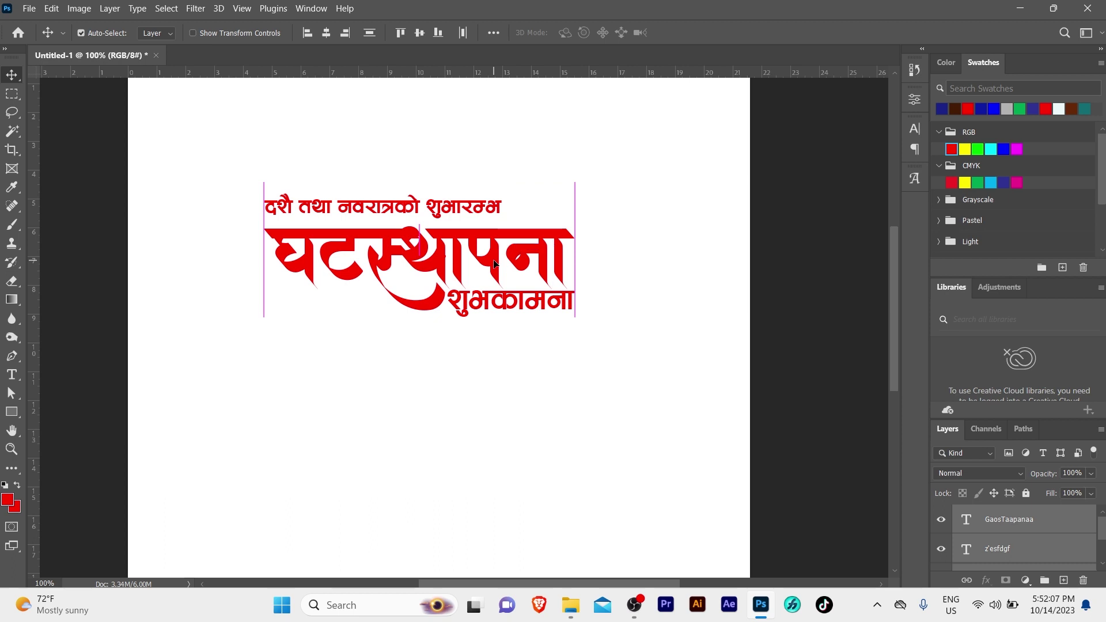
# Extend the headline to घटस्थापनाका and shift it slightly right
pyautogui.doubleClick(561, 256)
pyautogui.click(564, 251)
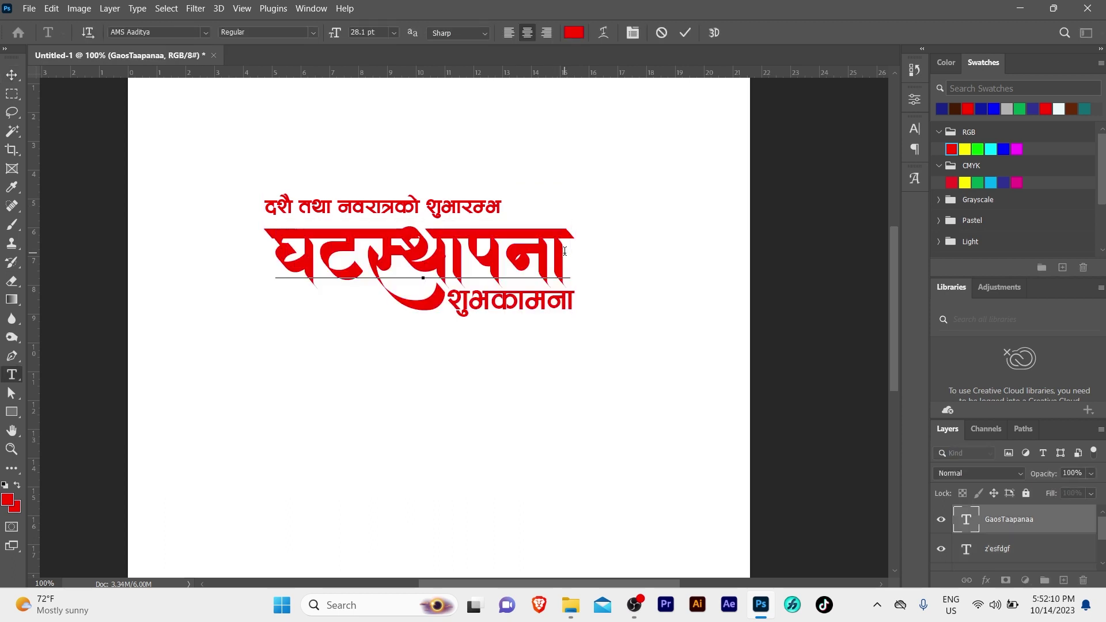
pyautogui.write('ka')
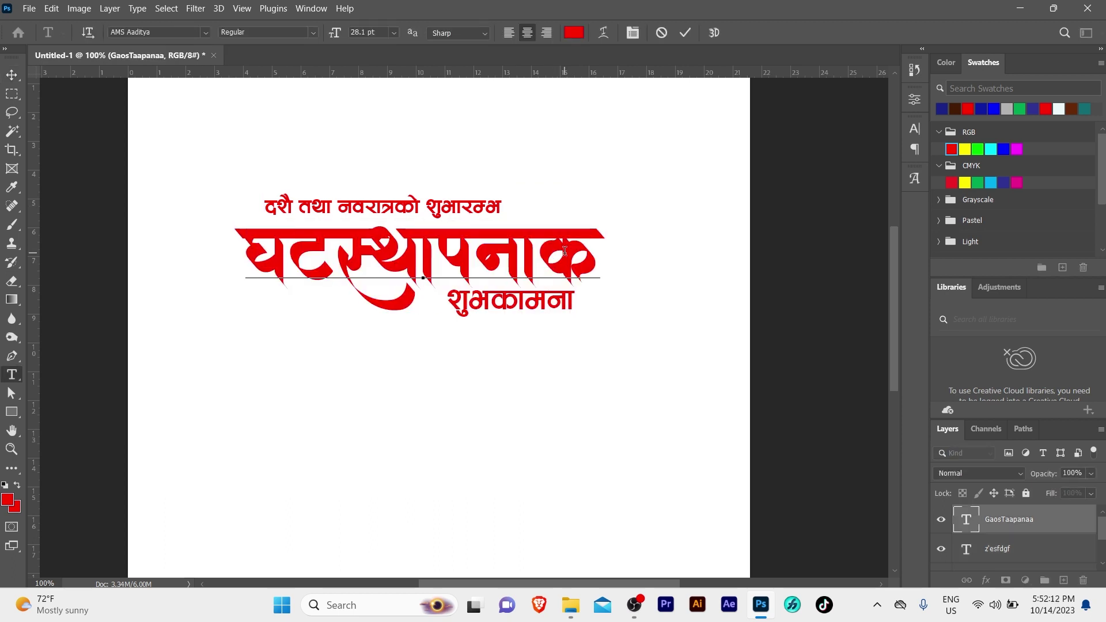
pyautogui.write('a')
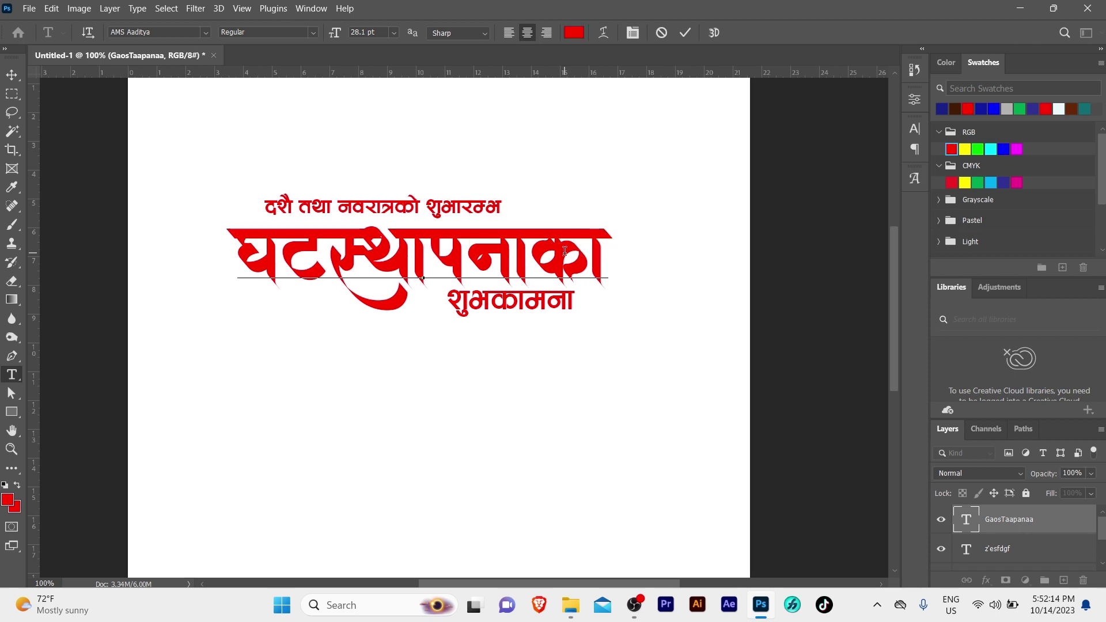
pyautogui.hotkey('ctrl', 'Return')
pyautogui.press('v')
pyautogui.moveTo(550, 255); pyautogui.dragTo(578, 251)
pyautogui.moveTo(516, 310); pyautogui.dragTo(521, 310)
# Enlarge the शुभकामना line and shrink the headline to about 91%
pyautogui.hotkey('ctrl', 't')
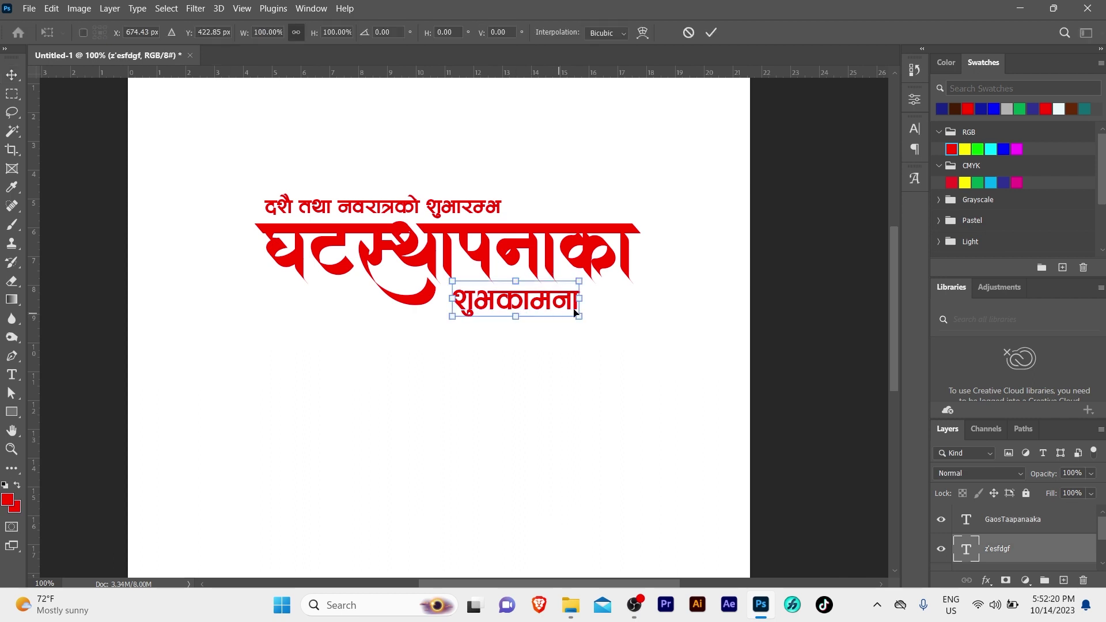
pyautogui.moveTo(586, 299); pyautogui.dragTo(602, 298)
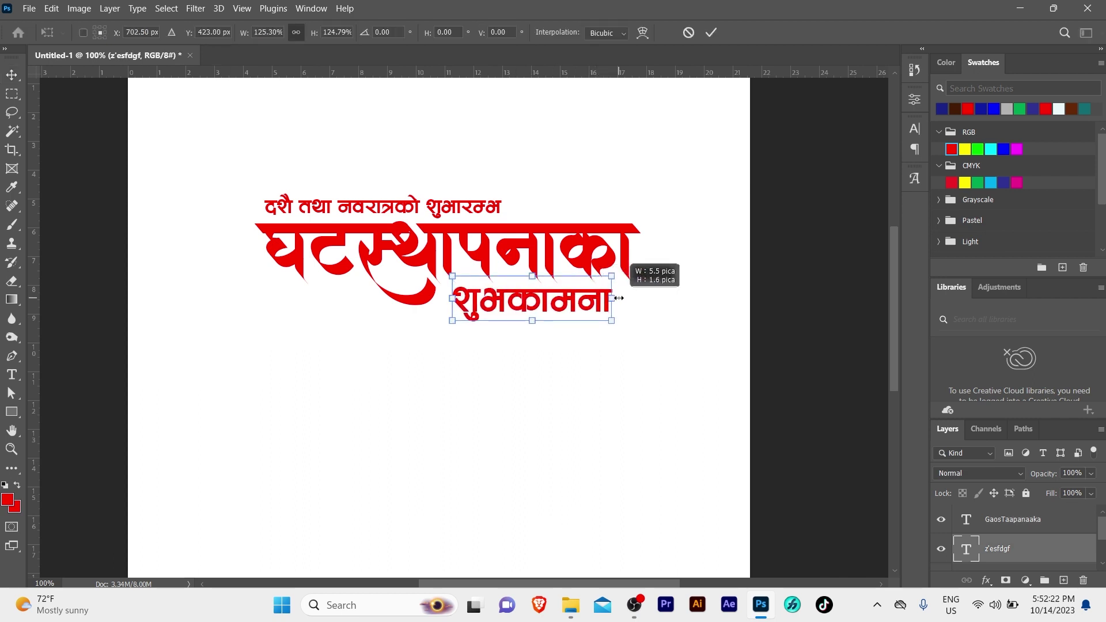
pyautogui.press('Return')
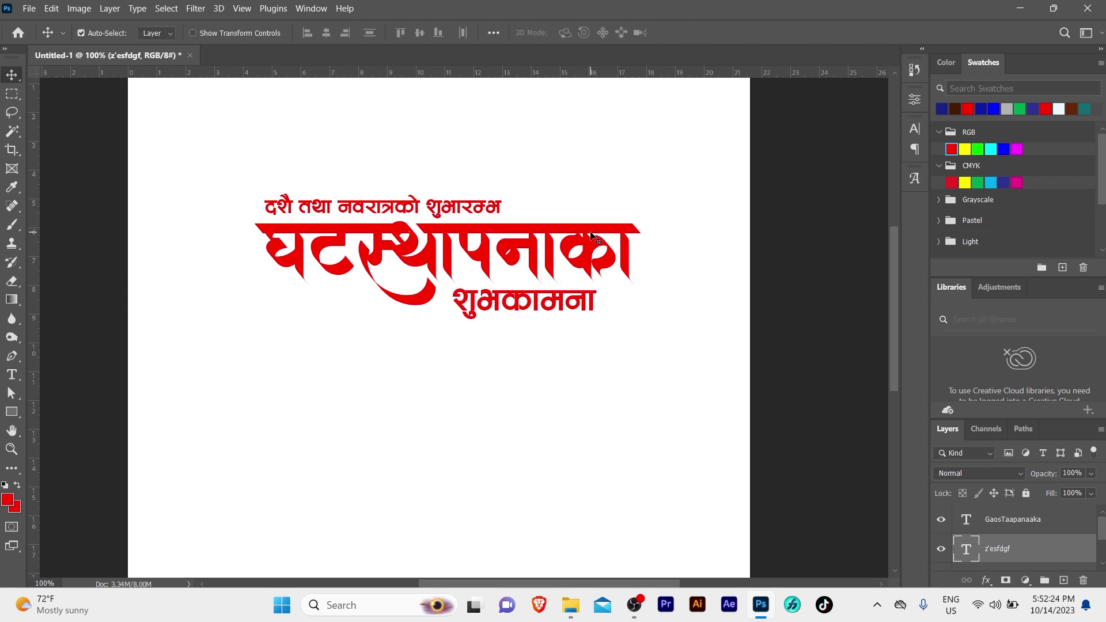
pyautogui.click(592, 235)
pyautogui.hotkey('ctrl', 't')
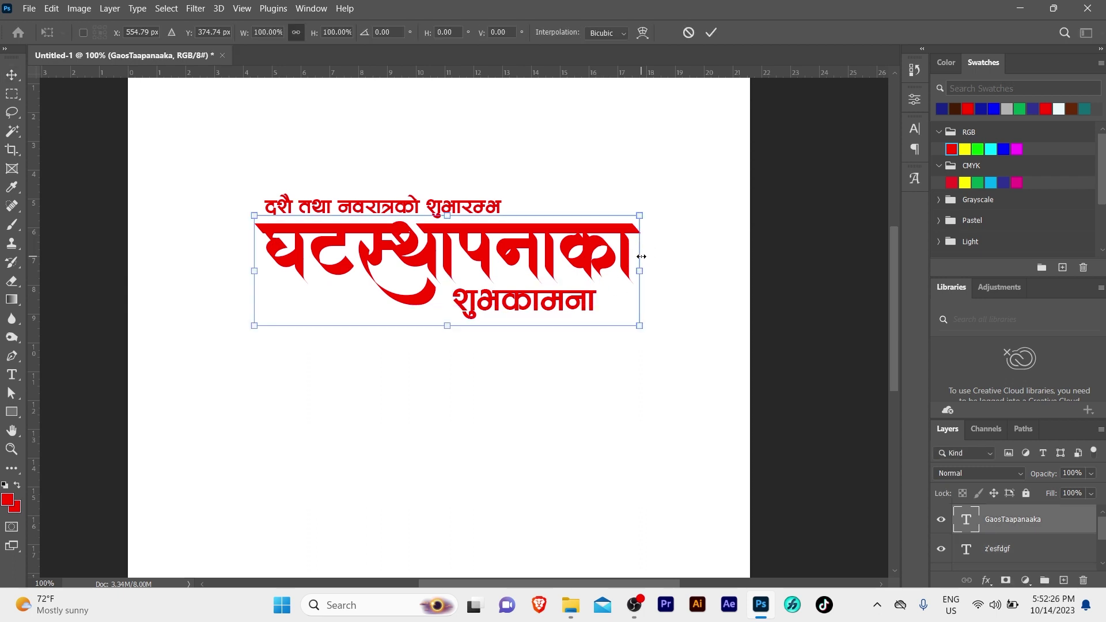
pyautogui.moveTo(641, 256); pyautogui.dragTo(608, 256)
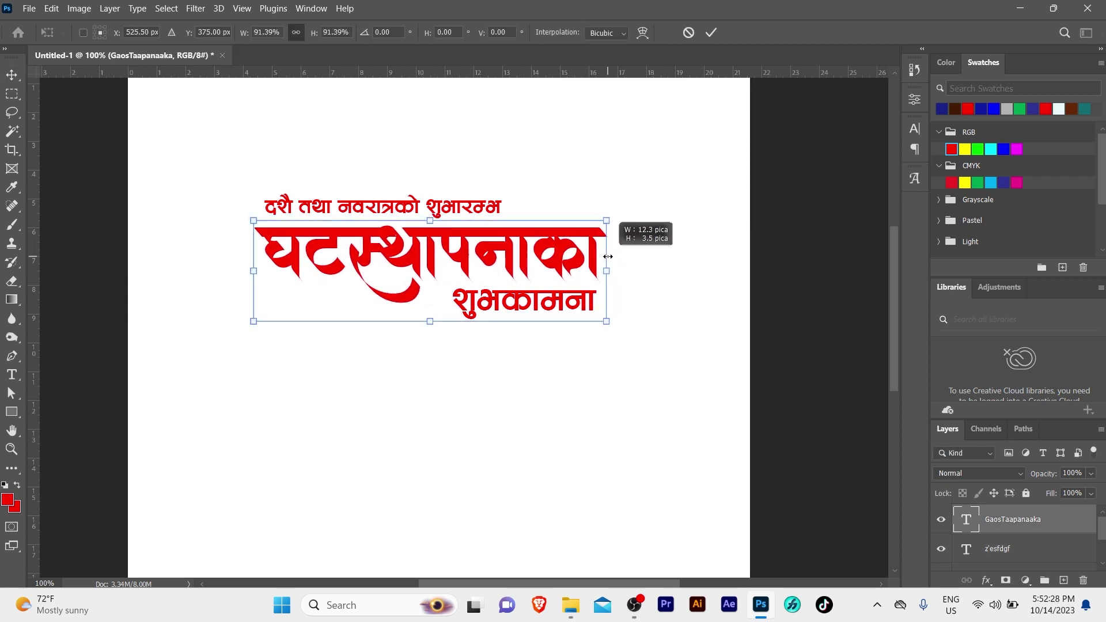
pyautogui.press('Return')
# Align शुभकामना under the headline, widen it slightly, and shift both lines left
pyautogui.moveTo(534, 306); pyautogui.dragTo(516, 303)
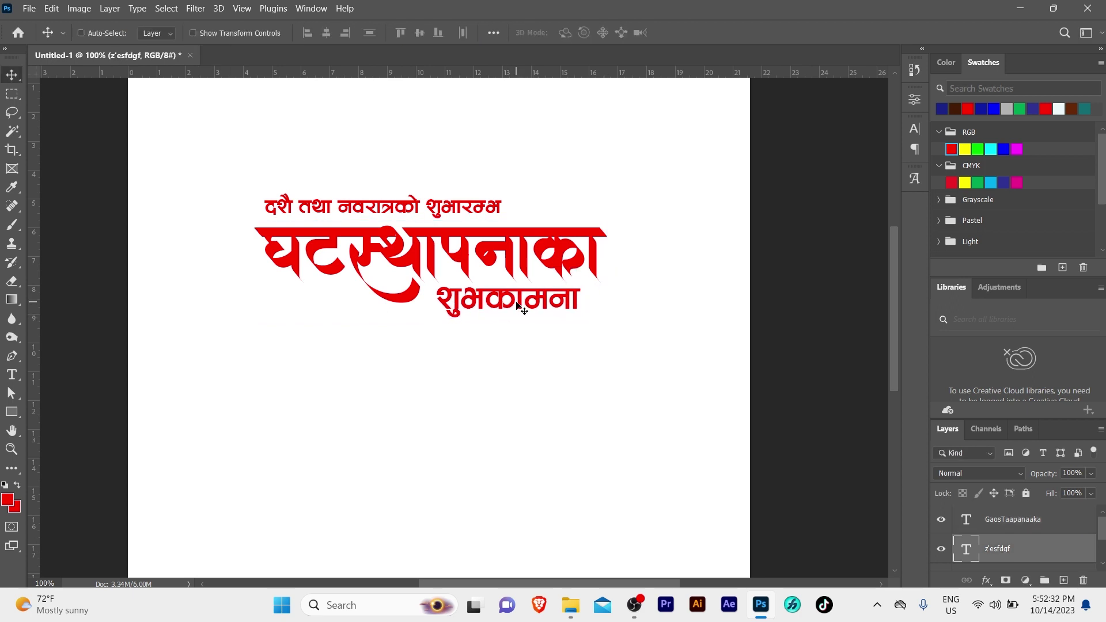
pyautogui.hotkey('ctrl', 't')
pyautogui.moveTo(580, 293); pyautogui.dragTo(588, 293)
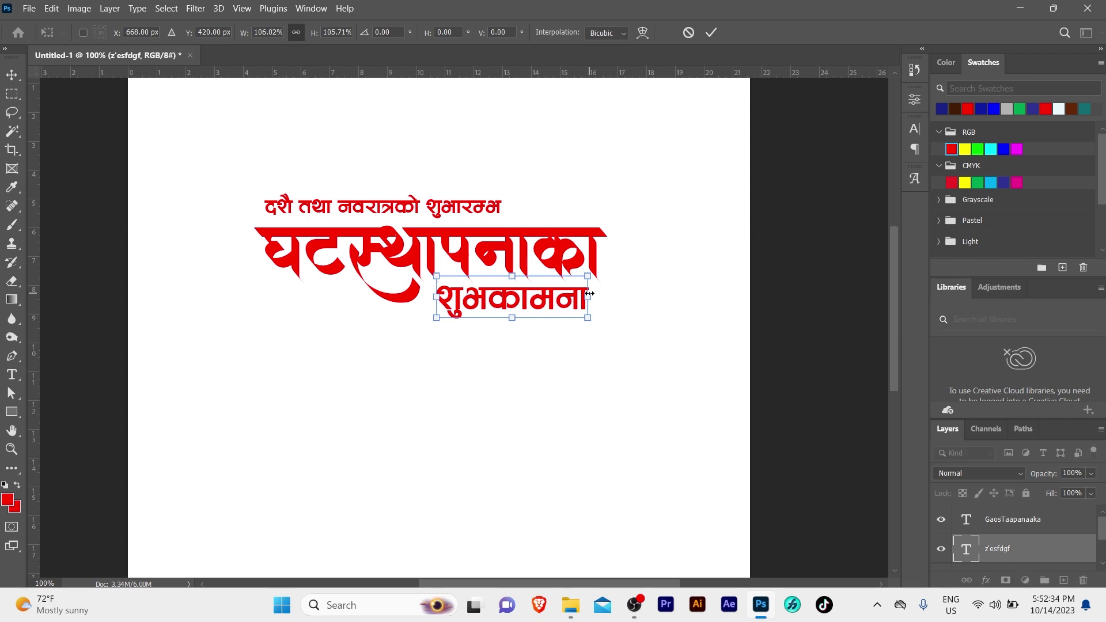
pyautogui.press('Return')
pyautogui.keyDown('alt'); pyautogui.click(538, 283); pyautogui.keyUp('alt')
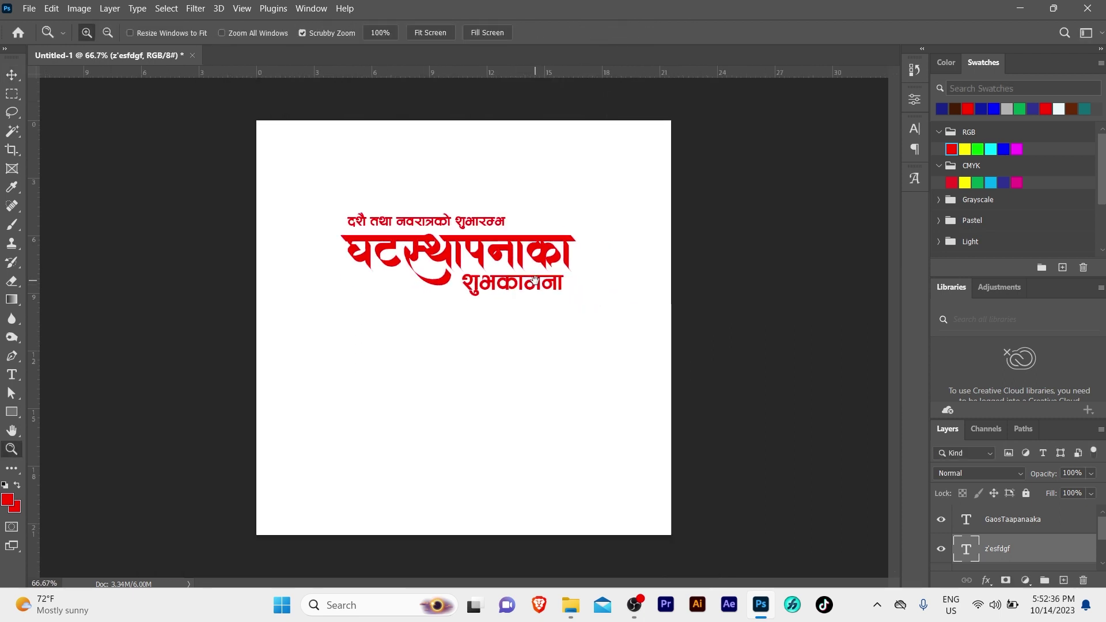
pyautogui.press('v')
pyautogui.moveTo(424, 168); pyautogui.dragTo(576, 300)
pyautogui.moveTo(505, 217); pyautogui.dragTo(494, 217)
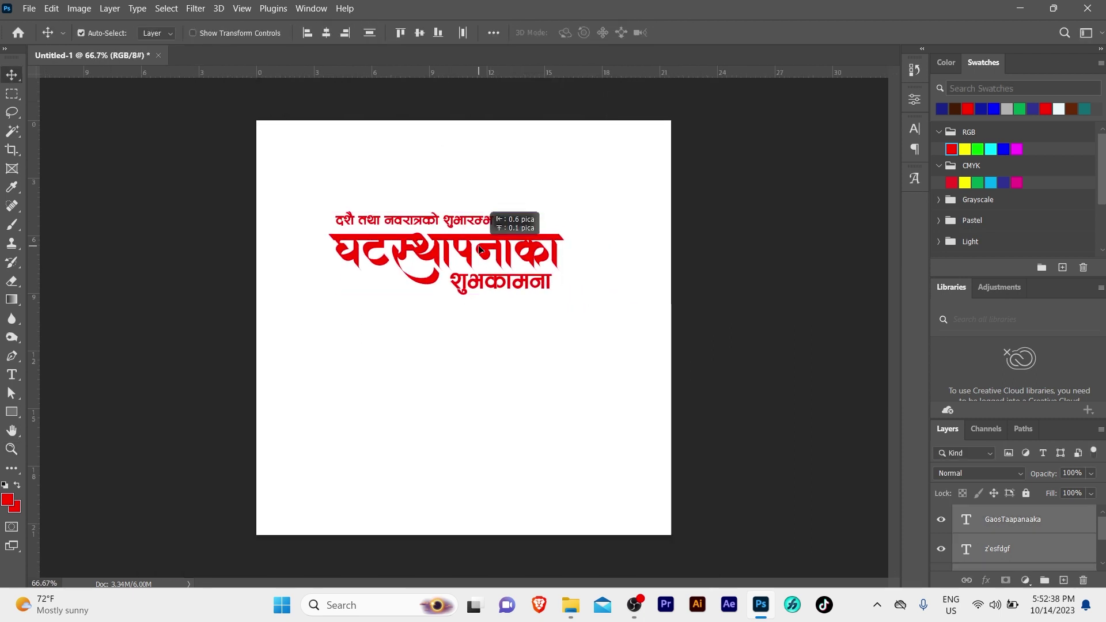
pyautogui.click(604, 197)
# Drag the vecteezy geometric pattern image from the Dashain folder onto the poster
pyautogui.click(1020, 8)
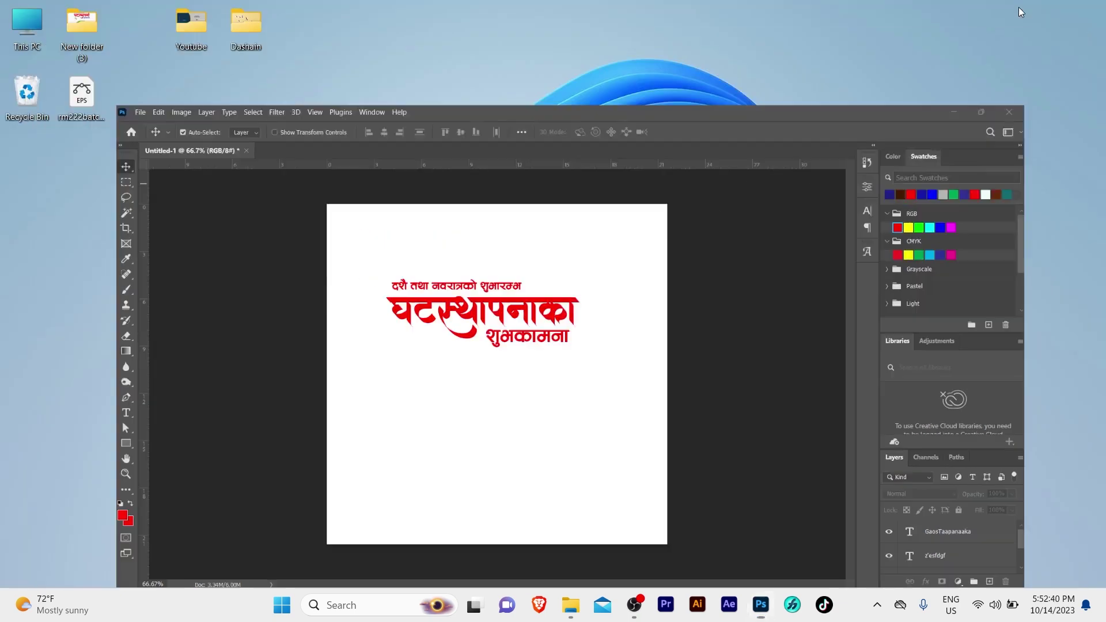
pyautogui.doubleClick(258, 16)
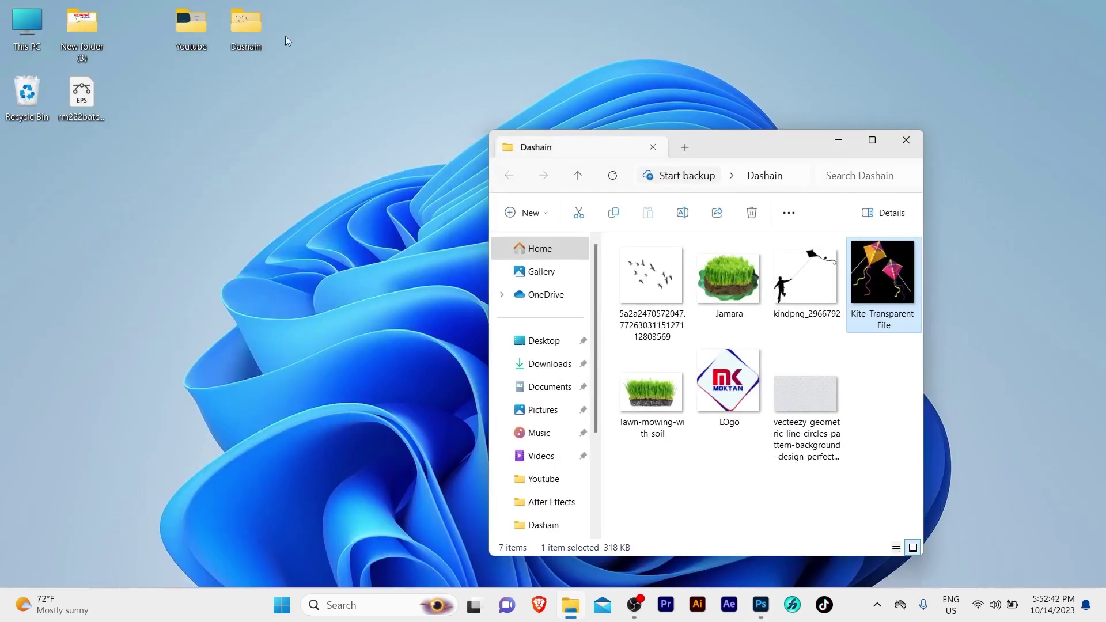
pyautogui.click(870, 142)
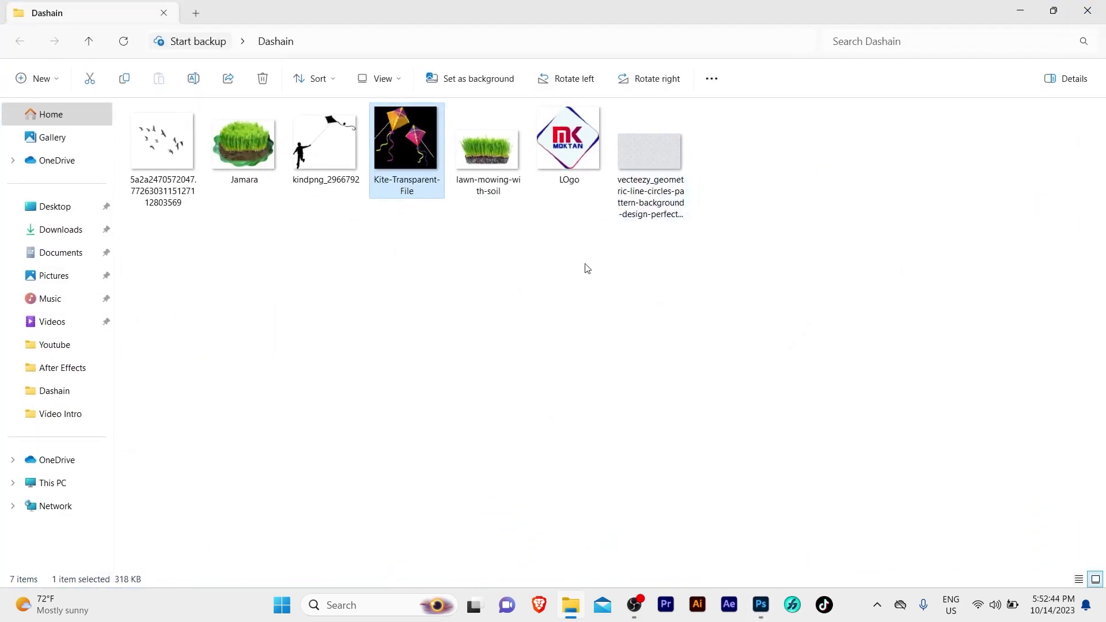
pyautogui.moveTo(649, 167)
pyautogui.mouseDown()
pyautogui.moveTo(763, 617)
pyautogui.moveTo(568, 433)
pyautogui.mouseUp()
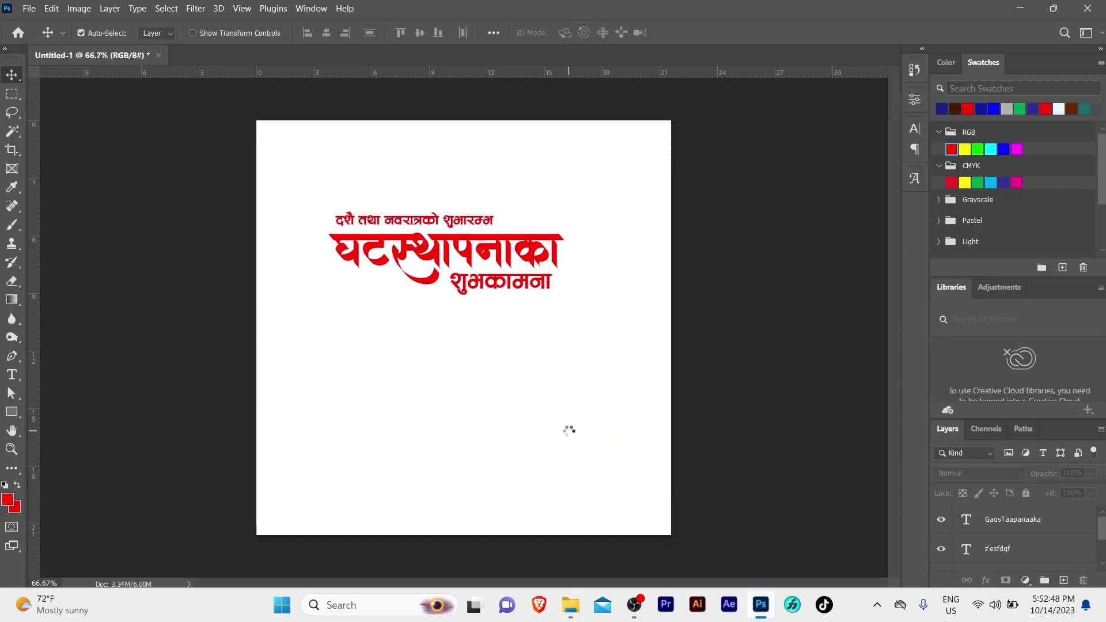
# Place the pattern image and align it to the canvas top edge
pyautogui.press('Return')
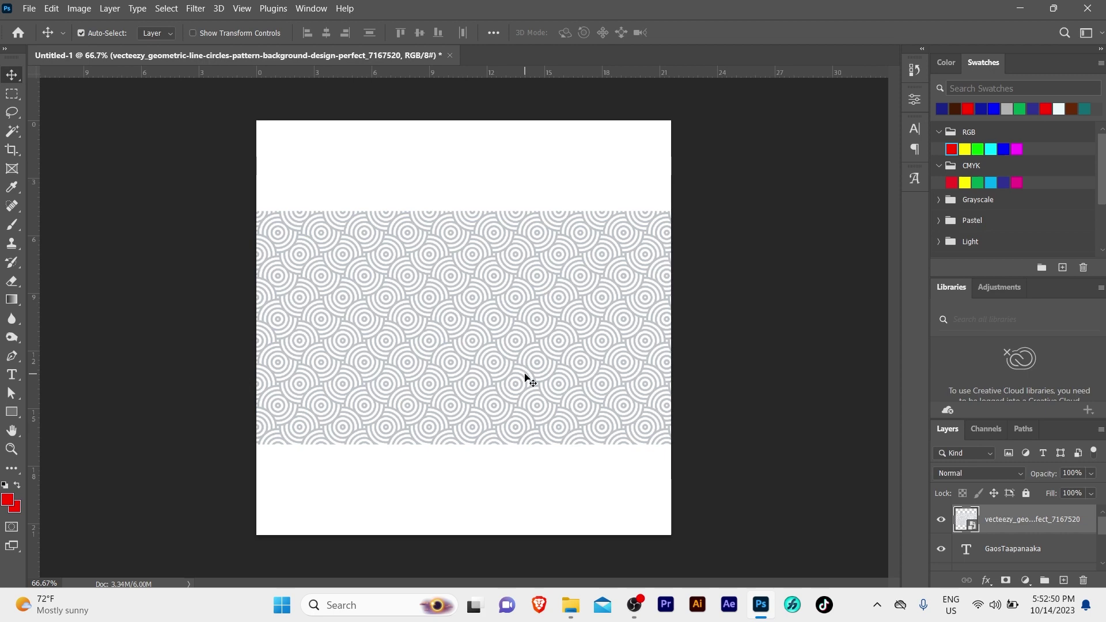
pyautogui.moveTo(526, 377); pyautogui.dragTo(518, 279)
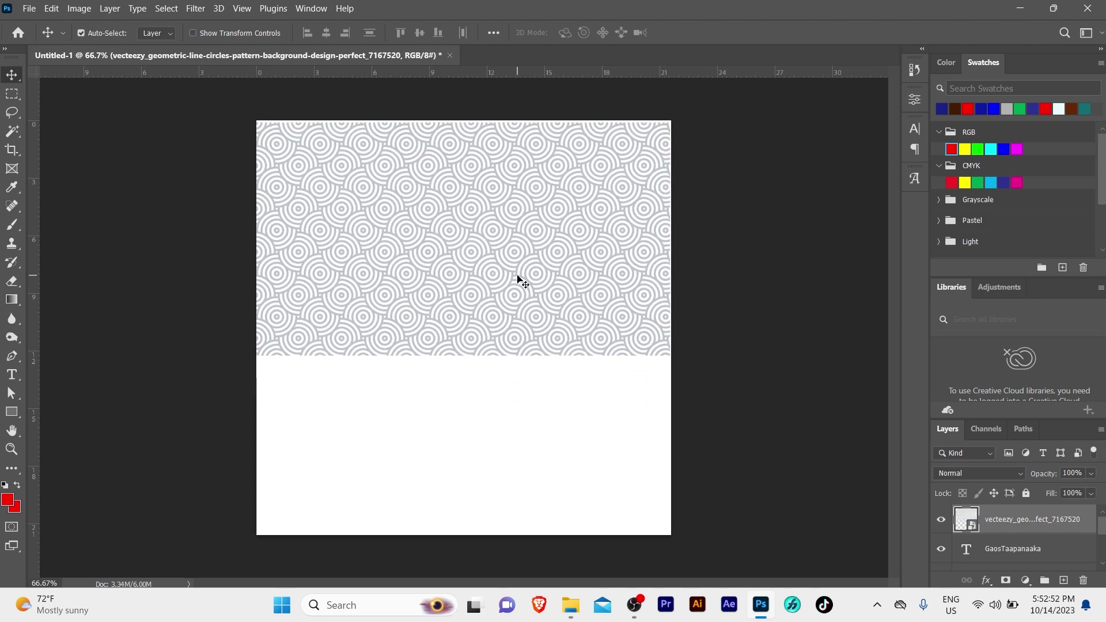
pyautogui.hotkey('ctrl', 'a')
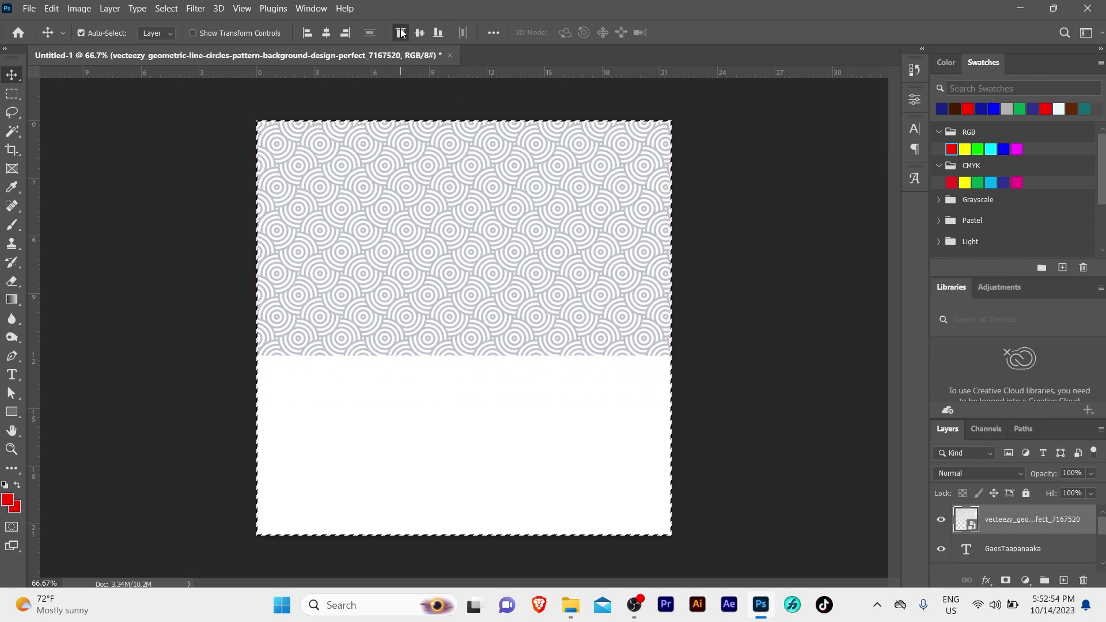
pyautogui.click(402, 33)
pyautogui.hotkey('ctrl', 'd')
pyautogui.press('z')
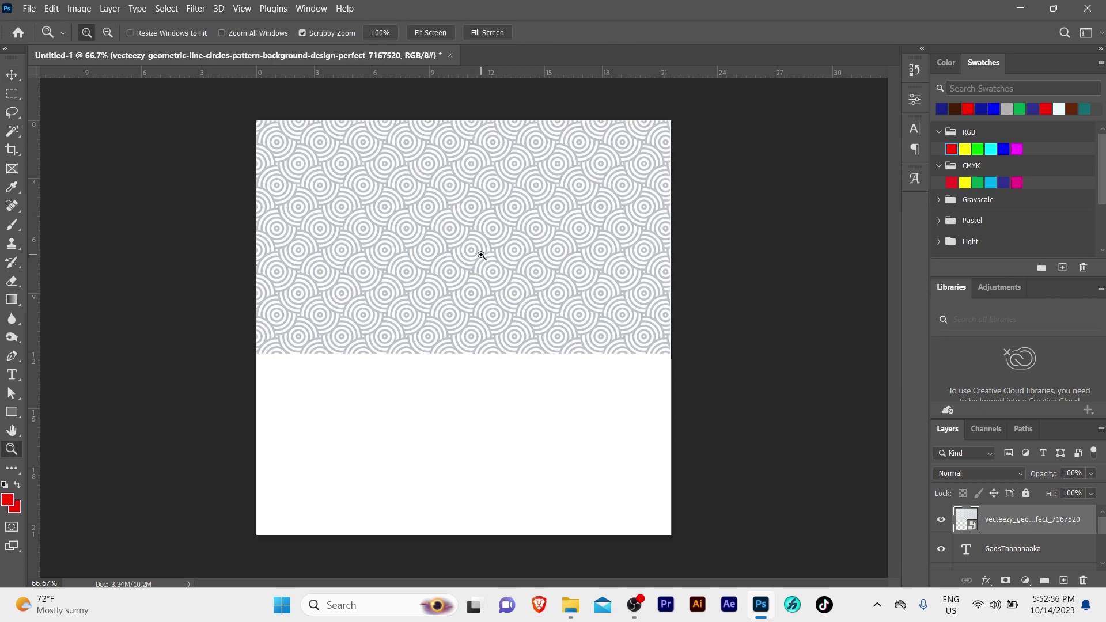
pyautogui.click(481, 255)
pyautogui.keyDown('alt'); pyautogui.click(482, 255); pyautogui.keyUp('alt')
pyautogui.press('v')
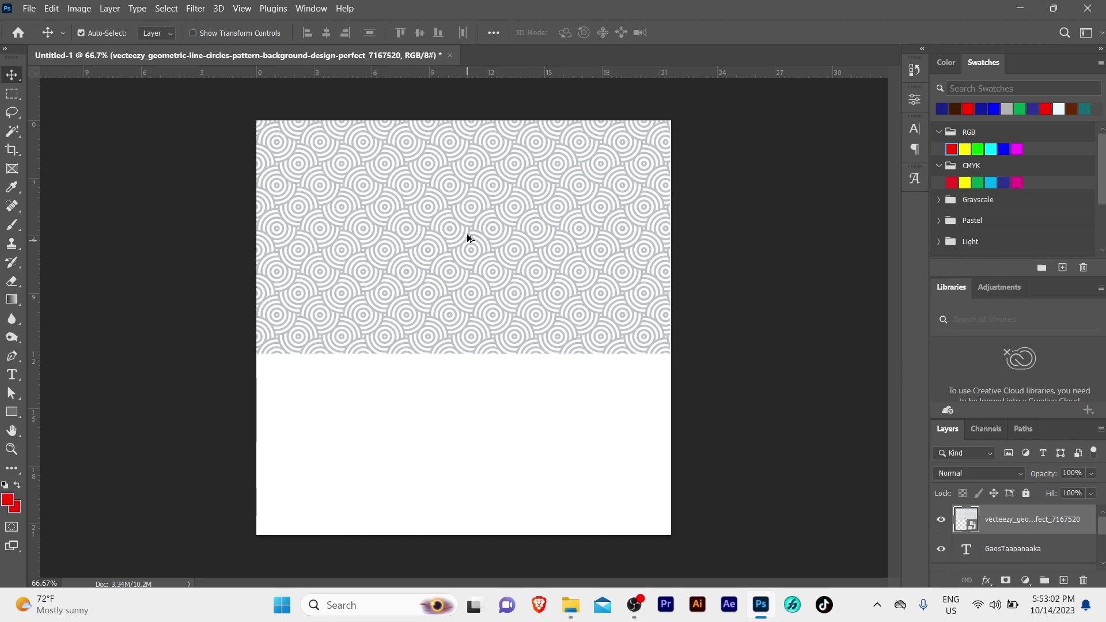
# Duplicate the pattern to cover the bottom, closing the gap, and select both pattern layers
pyautogui.moveTo(466, 233); pyautogui.dragTo(472, 426)
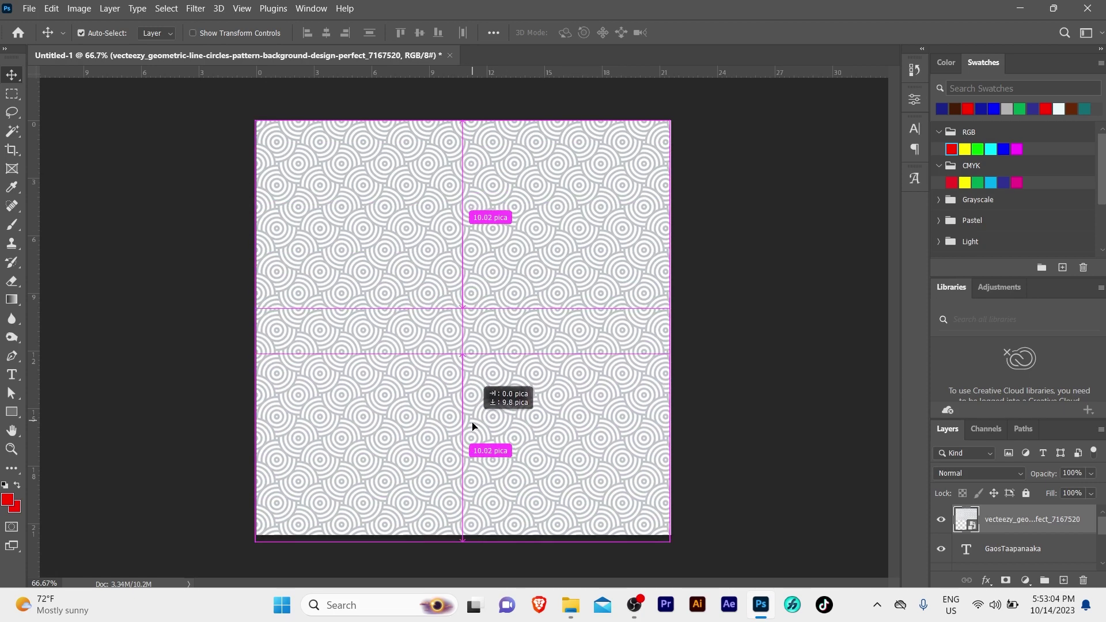
pyautogui.moveTo(472, 426); pyautogui.dragTo(476, 462)
pyautogui.press('Up')
pyautogui.press('Up')
pyautogui.press('Up')
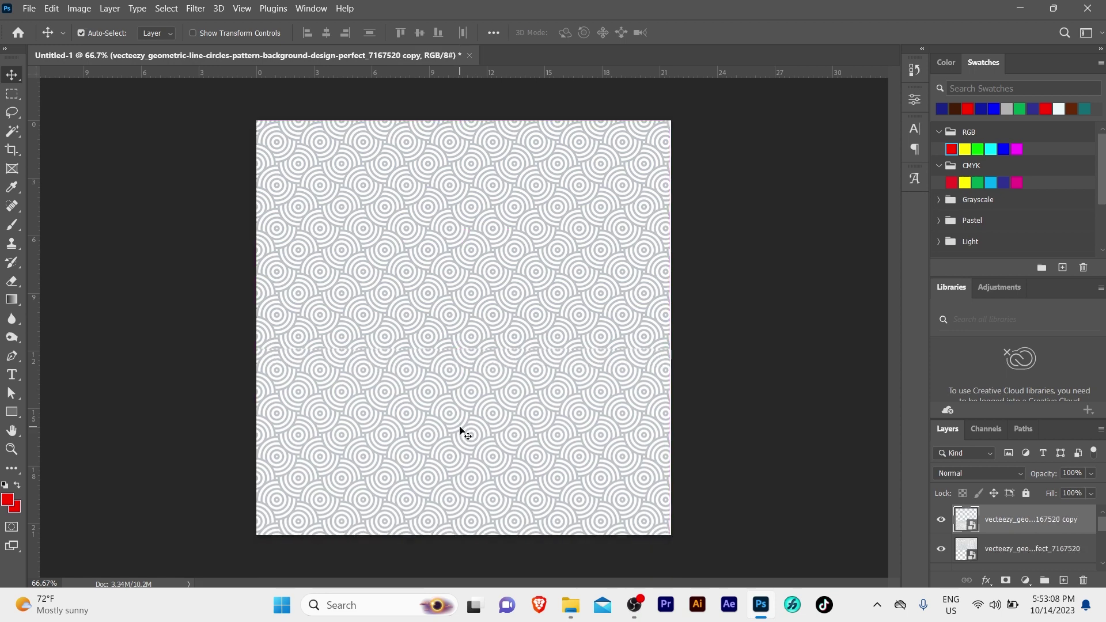
pyautogui.press('Up')
pyautogui.press('Up')
pyautogui.press('Up')
pyautogui.press('Up')
pyautogui.press('Up')
pyautogui.press('Up')
pyautogui.press('Up')
pyautogui.press('Up')
pyautogui.press('Up')
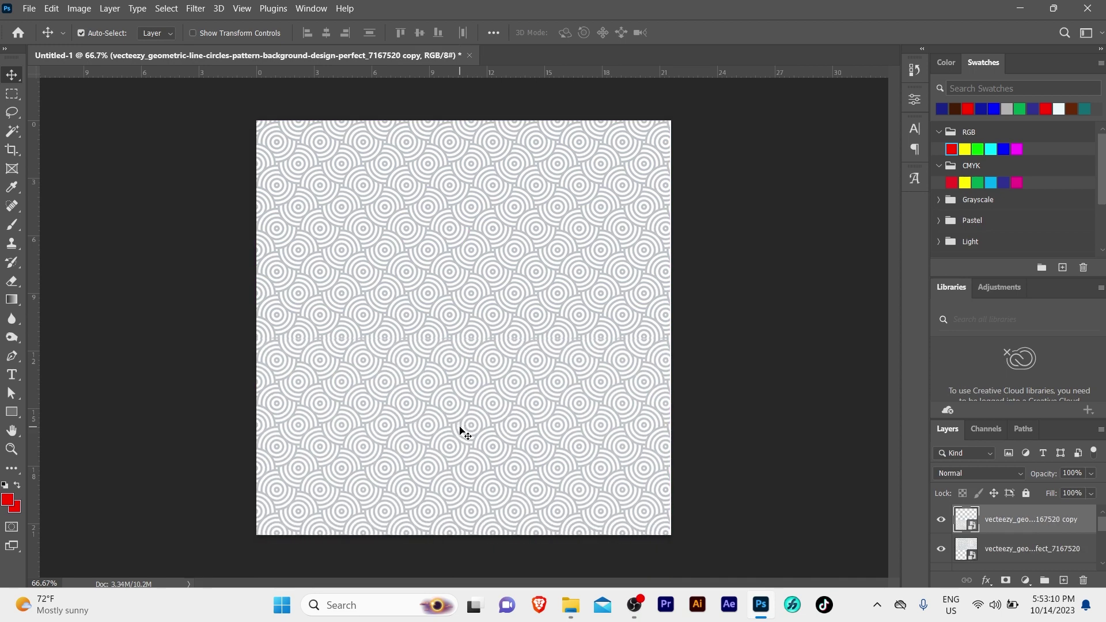
pyautogui.press('Up')
pyautogui.press('Up')
pyautogui.press('Up')
pyautogui.press('Up')
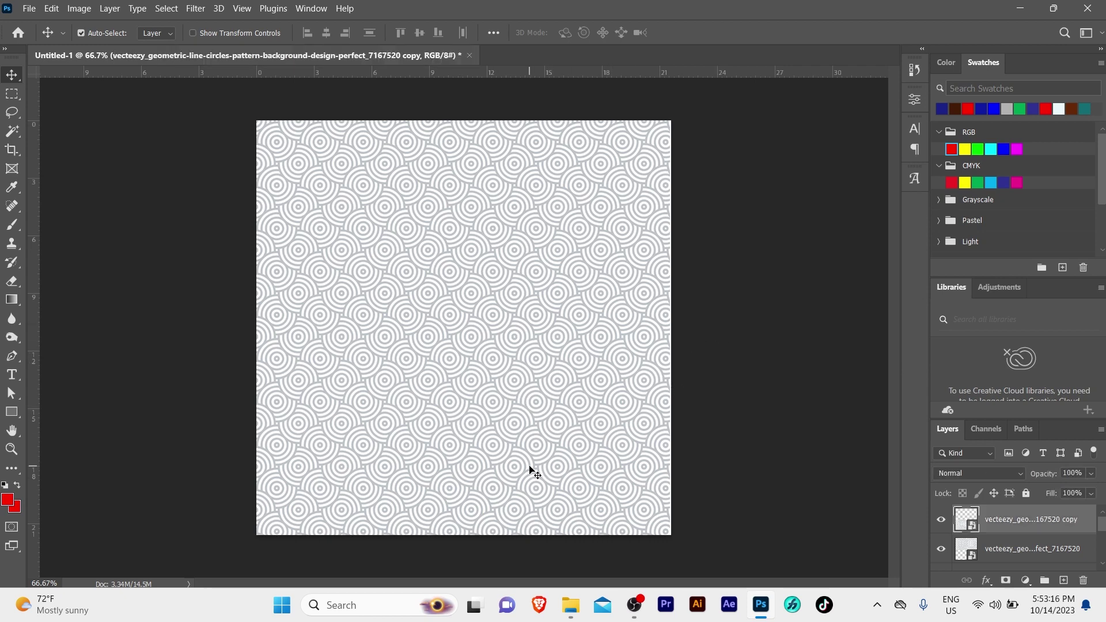
pyautogui.keyDown('shift'); pyautogui.click(522, 190); pyautogui.keyUp('shift')
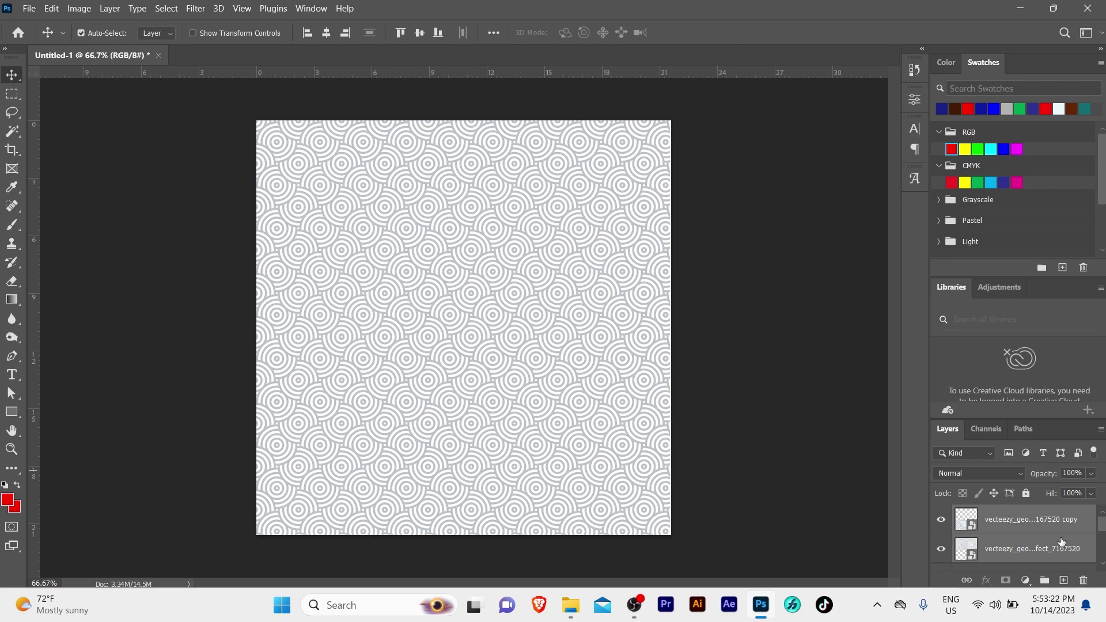
# Combine both pattern layers into one smart object and send it behind the headline
pyautogui.rightClick(1048, 525)
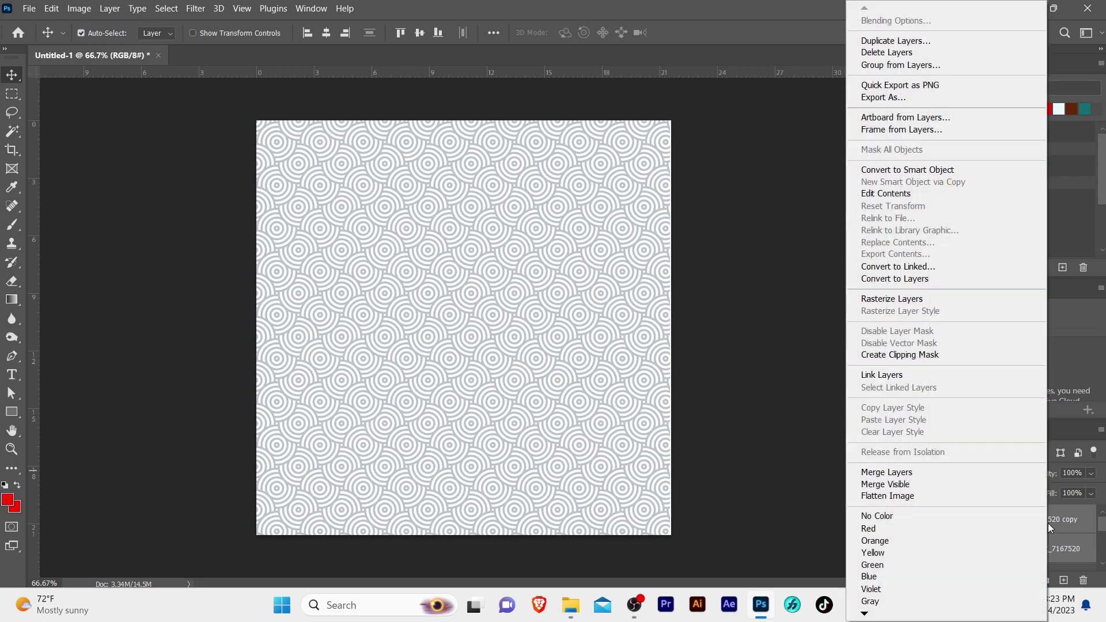
pyautogui.click(903, 171)
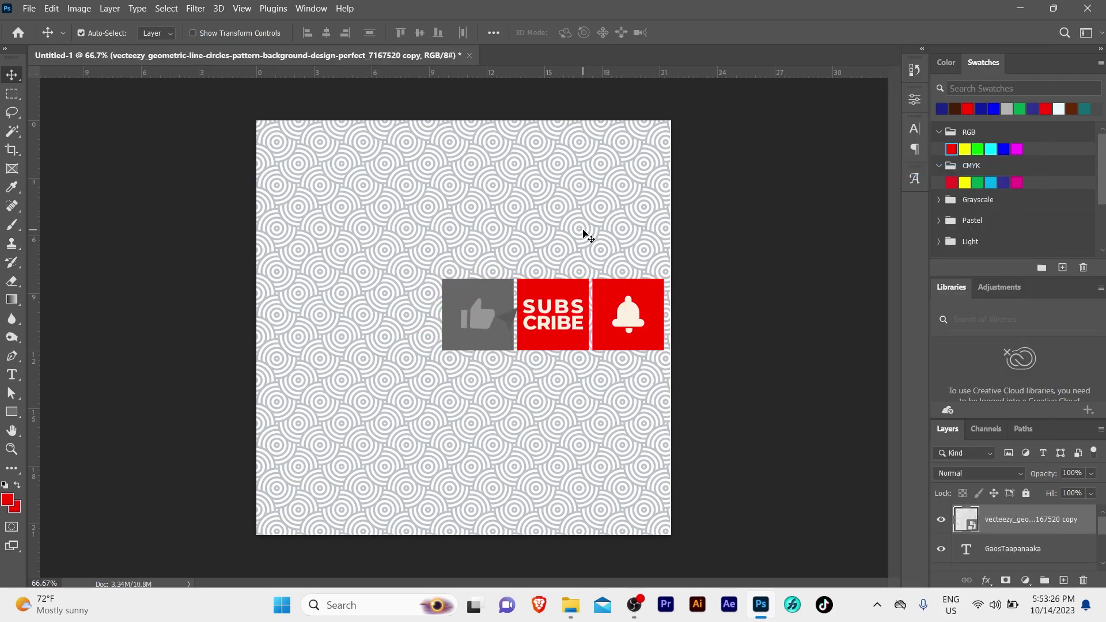
pyautogui.hotkey('ctrl', 'shift', '[')
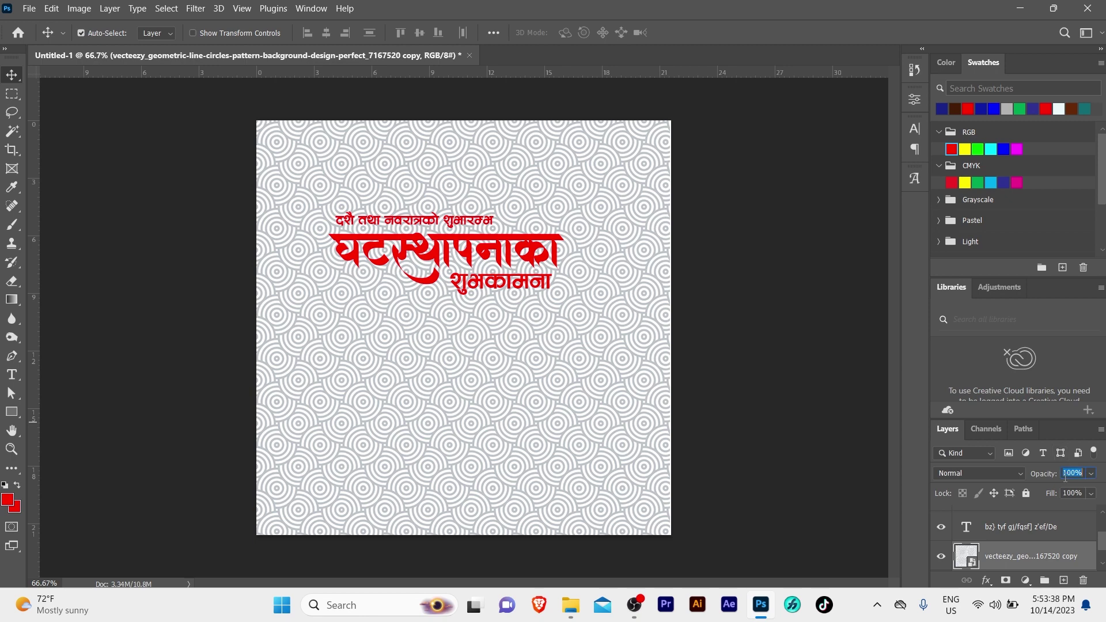
# Set the pattern layer's opacity to 20% and zoom in to inspect the faded background
pyautogui.write('5')
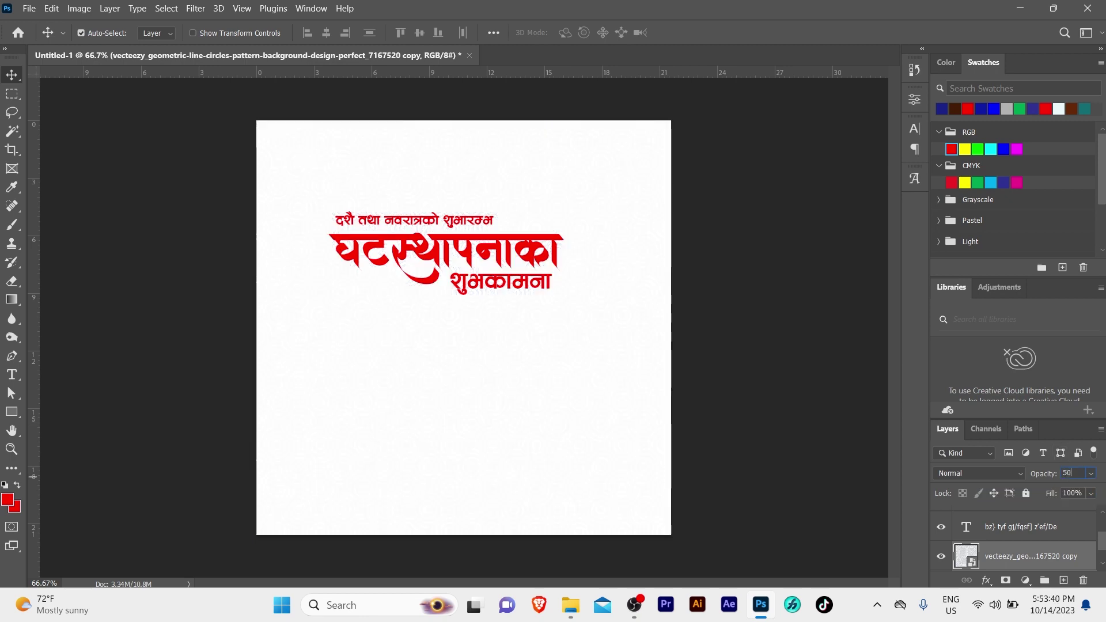
pyautogui.write('0')
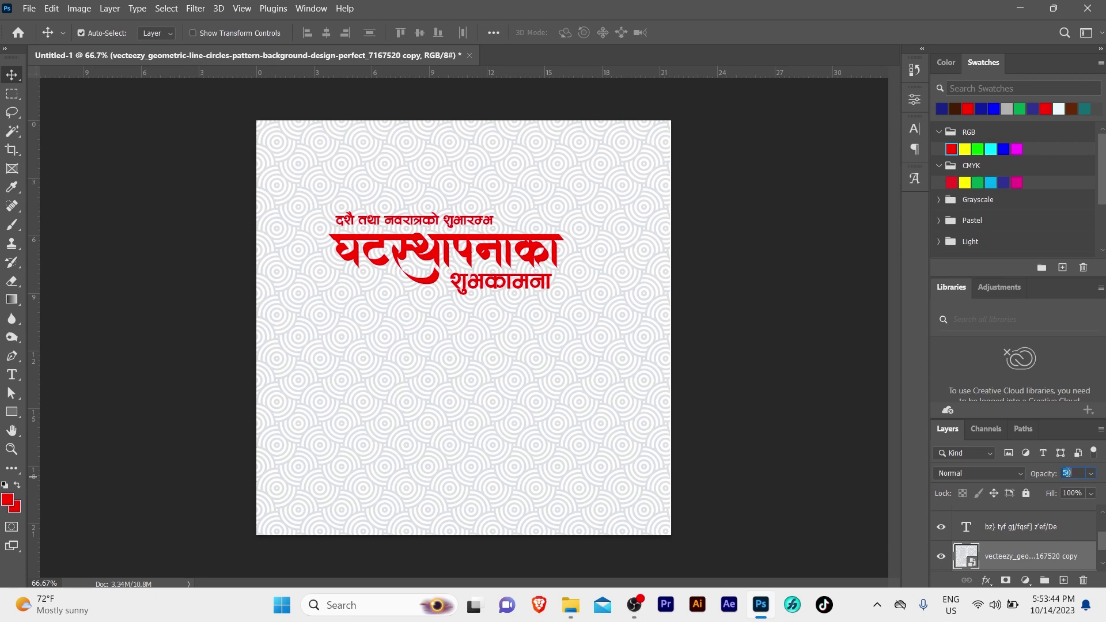
pyautogui.write('20')
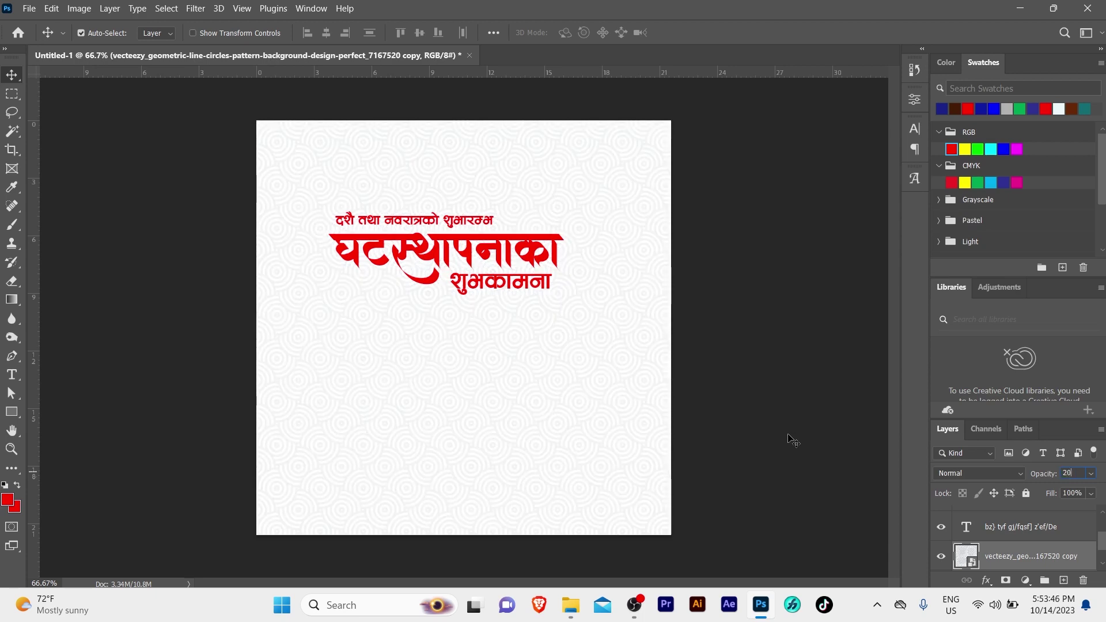
pyautogui.click(691, 384)
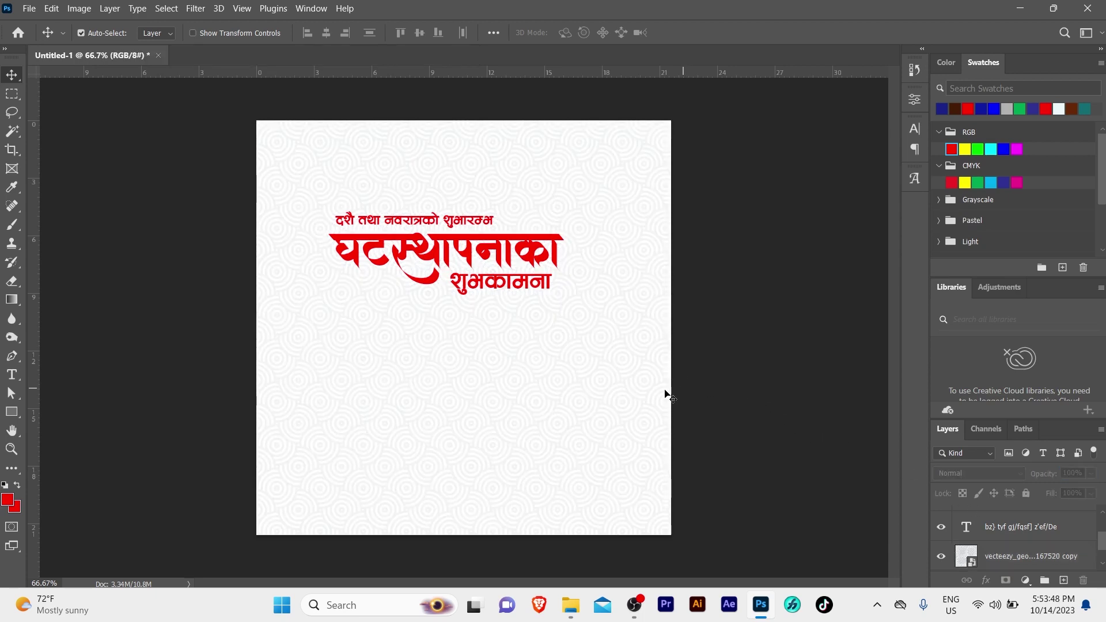
pyautogui.press('z')
pyautogui.click(494, 321)
pyautogui.keyDown('alt'); pyautogui.click(487, 324); pyautogui.keyUp('alt')
pyautogui.press('v')
# Lock the background pattern layer, check the poster, then select the headline text layer
pyautogui.click(613, 299)
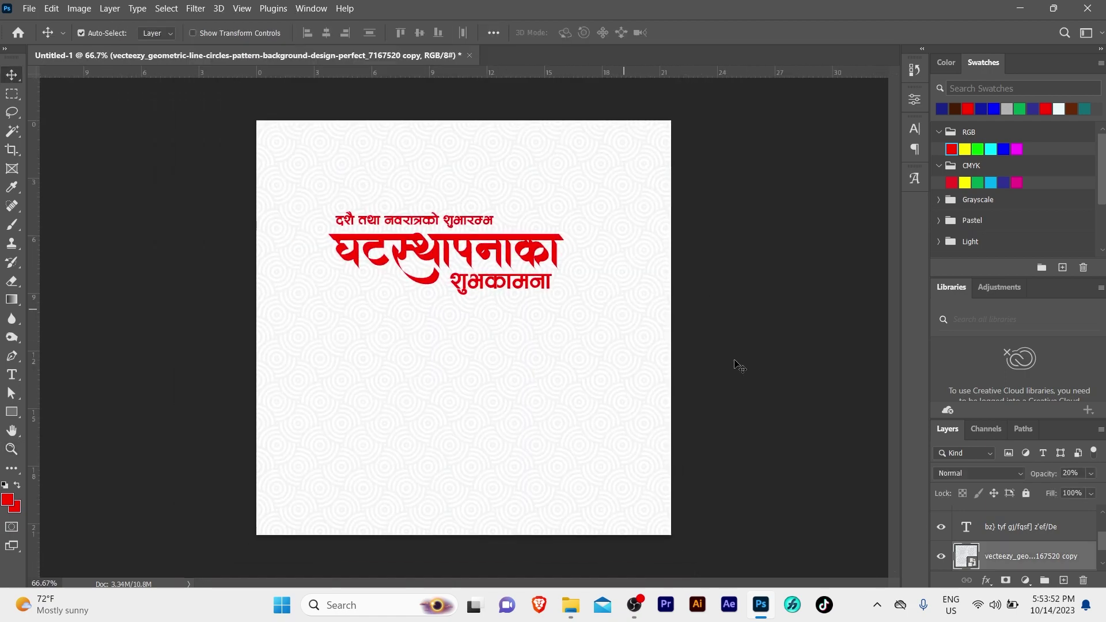
pyautogui.click(1026, 492)
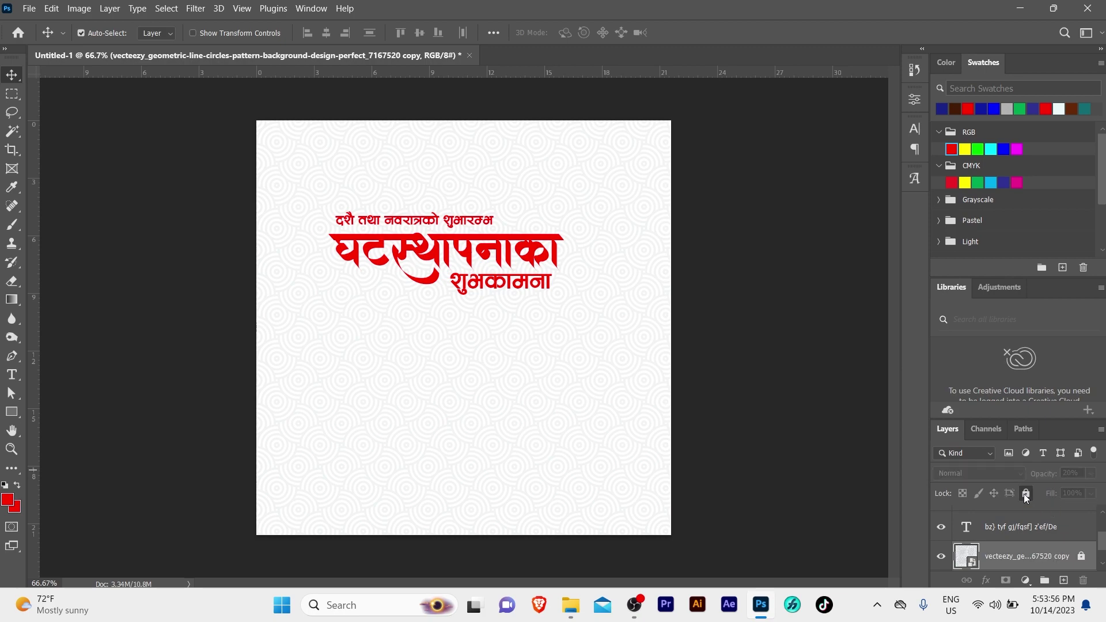
pyautogui.press('z')
pyautogui.click(581, 308)
pyautogui.keyDown('alt'); pyautogui.click(532, 315); pyautogui.keyUp('alt')
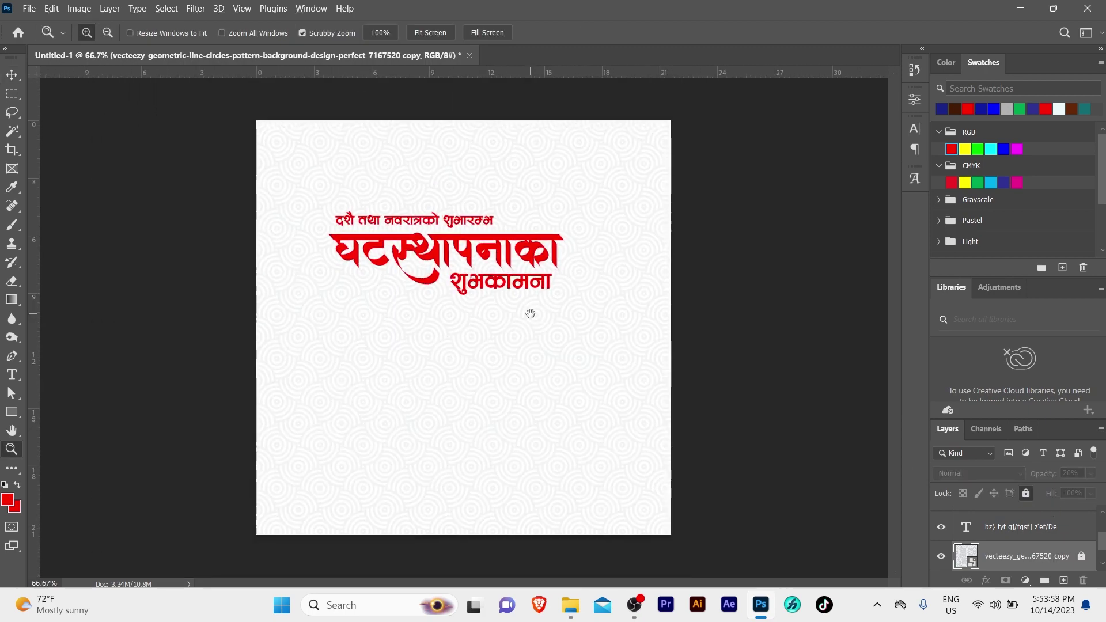
pyautogui.press('v')
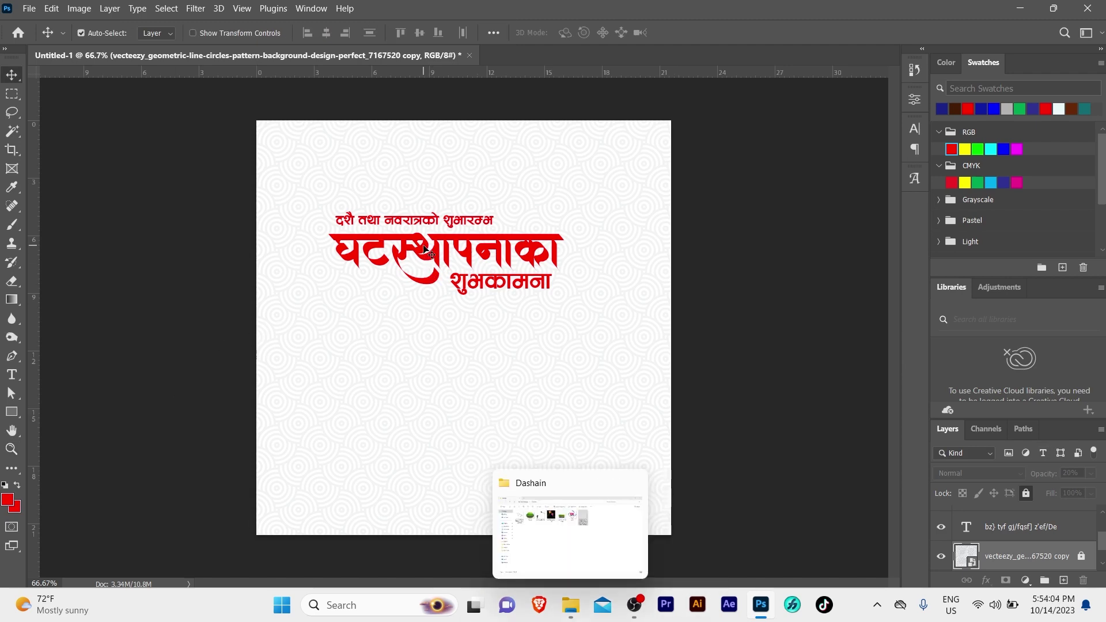
pyautogui.click(424, 247)
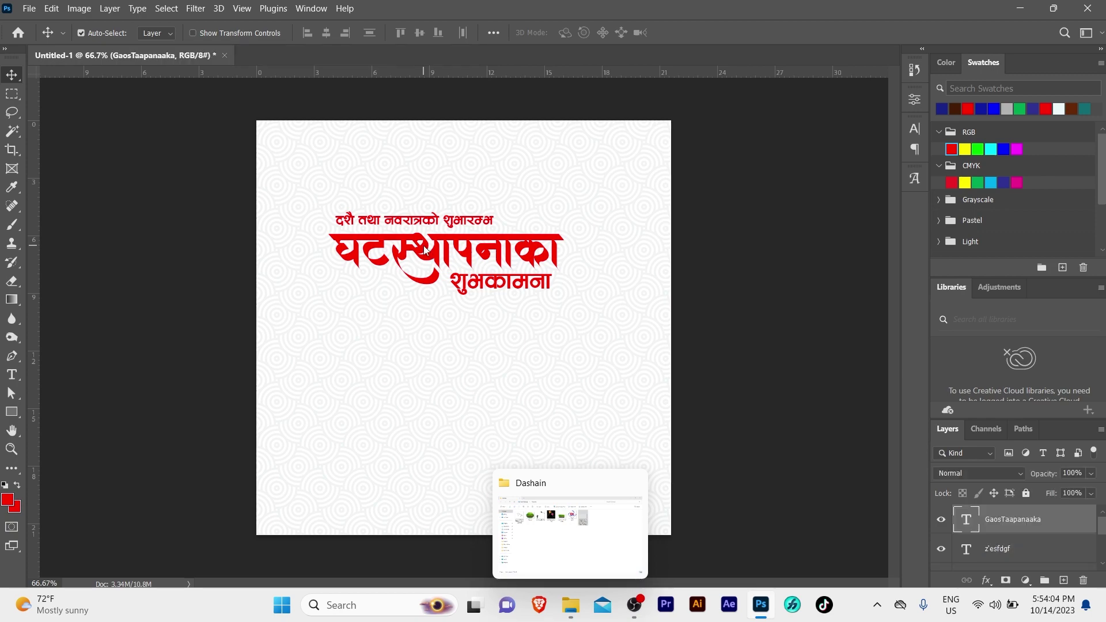
# Add a Gradient Overlay to the headline using a dark maroon-to-red gradient
pyautogui.rightClick(1029, 524)
pyautogui.click(890, 20)
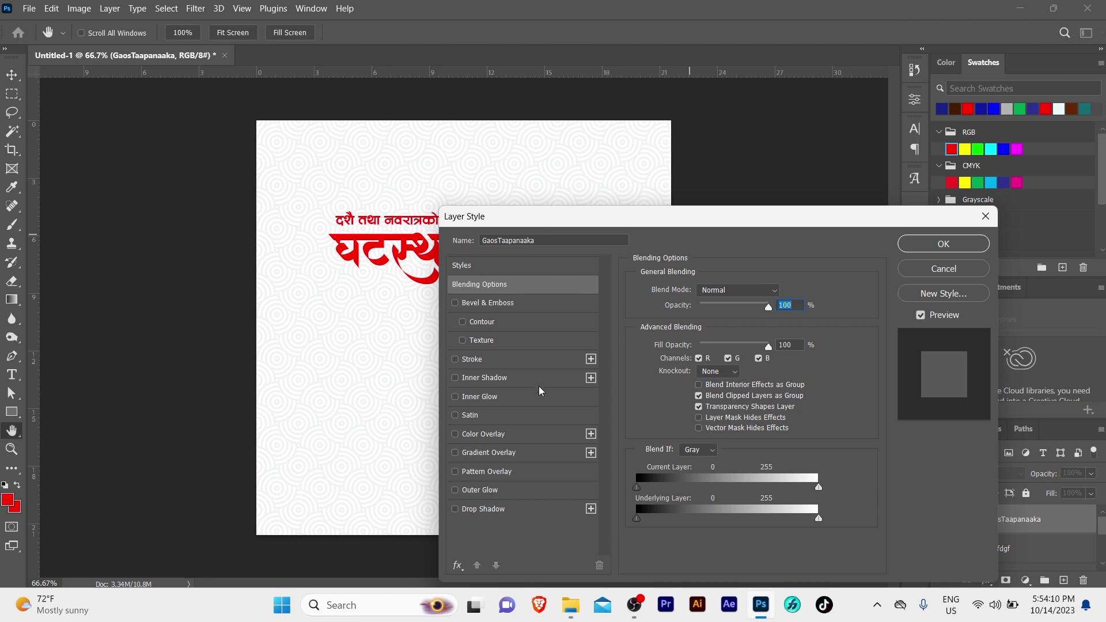
pyautogui.click(515, 452)
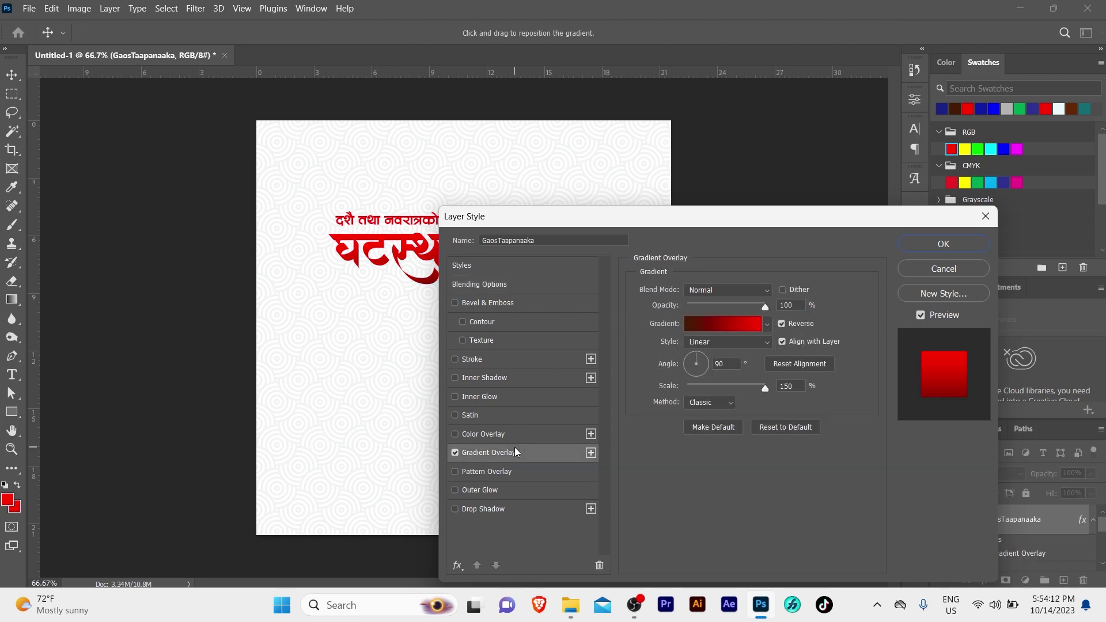
pyautogui.moveTo(571, 226); pyautogui.dragTo(699, 370)
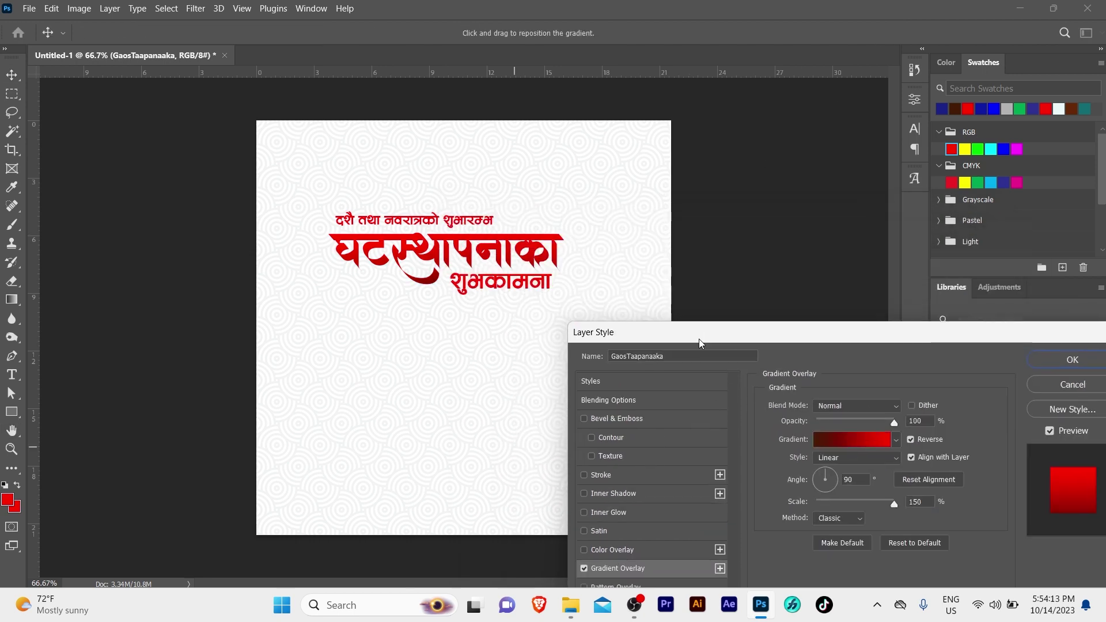
pyautogui.click(821, 437)
pyautogui.moveTo(679, 214); pyautogui.dragTo(740, 198)
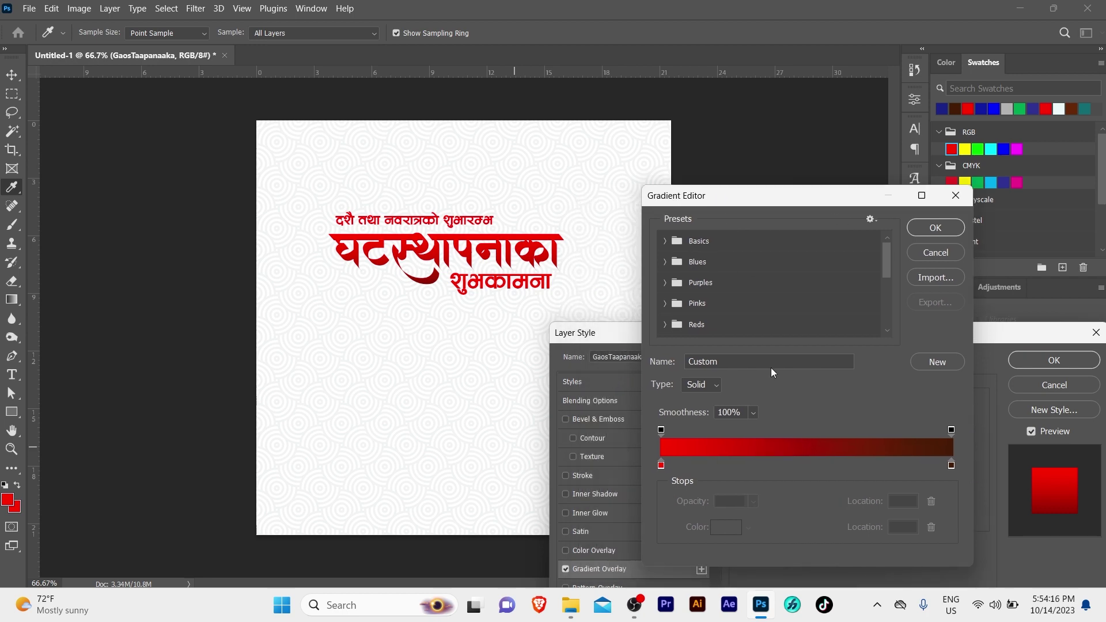
pyautogui.click(951, 466)
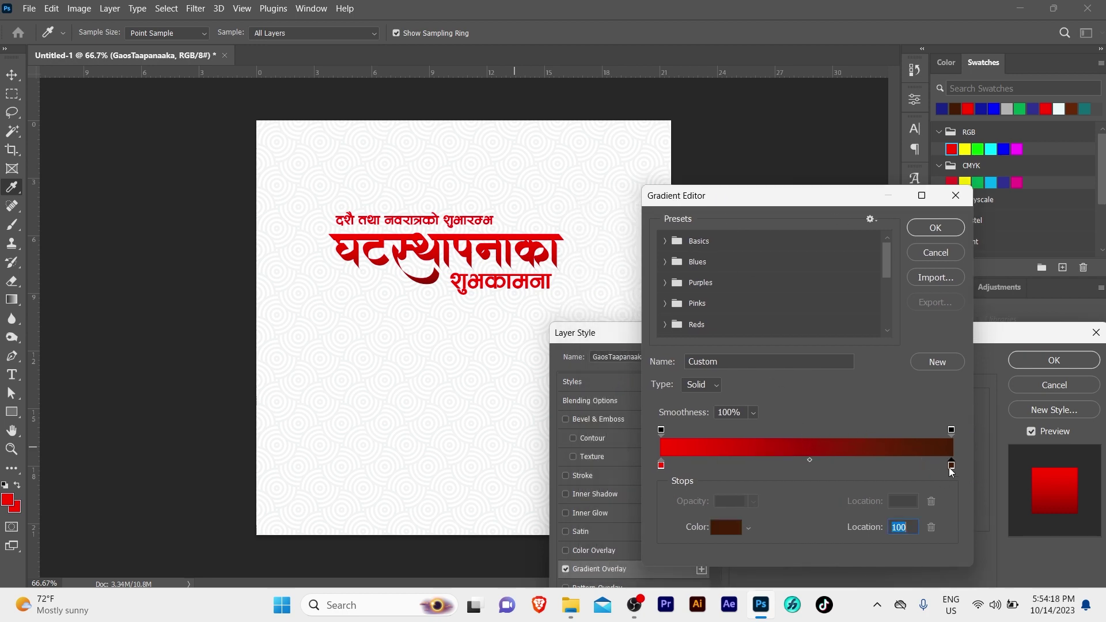
pyautogui.click(936, 232)
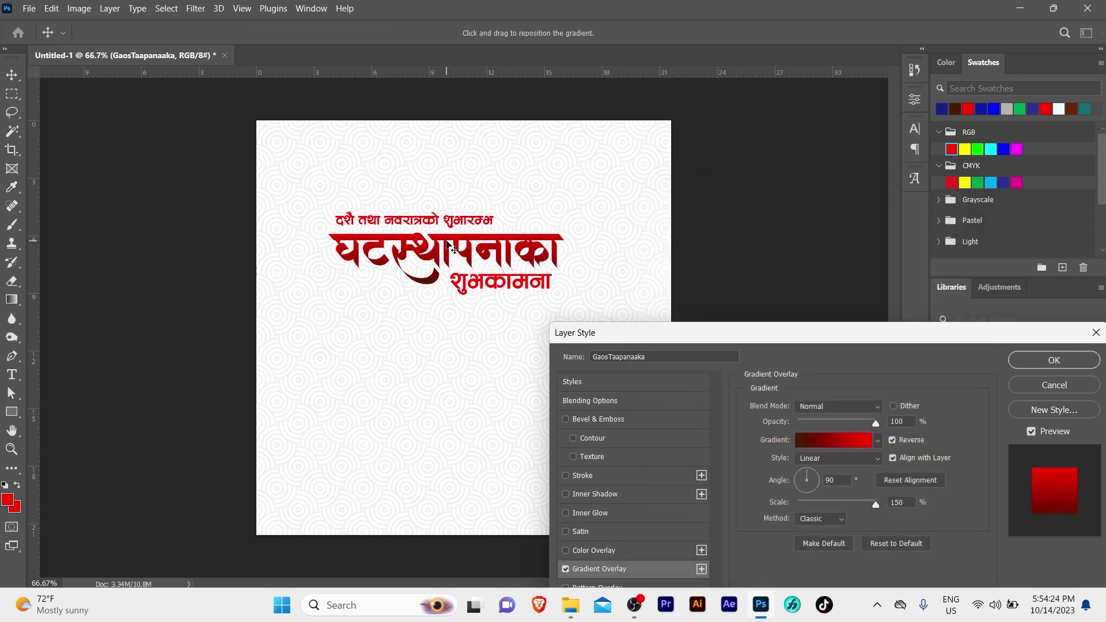
# Shift the gradient down across the headline letters, review its options and apply the style
pyautogui.moveTo(447, 249)
pyautogui.mouseDown()
pyautogui.moveTo(448, 270)
pyautogui.moveTo(777, 311)
pyautogui.mouseUp()
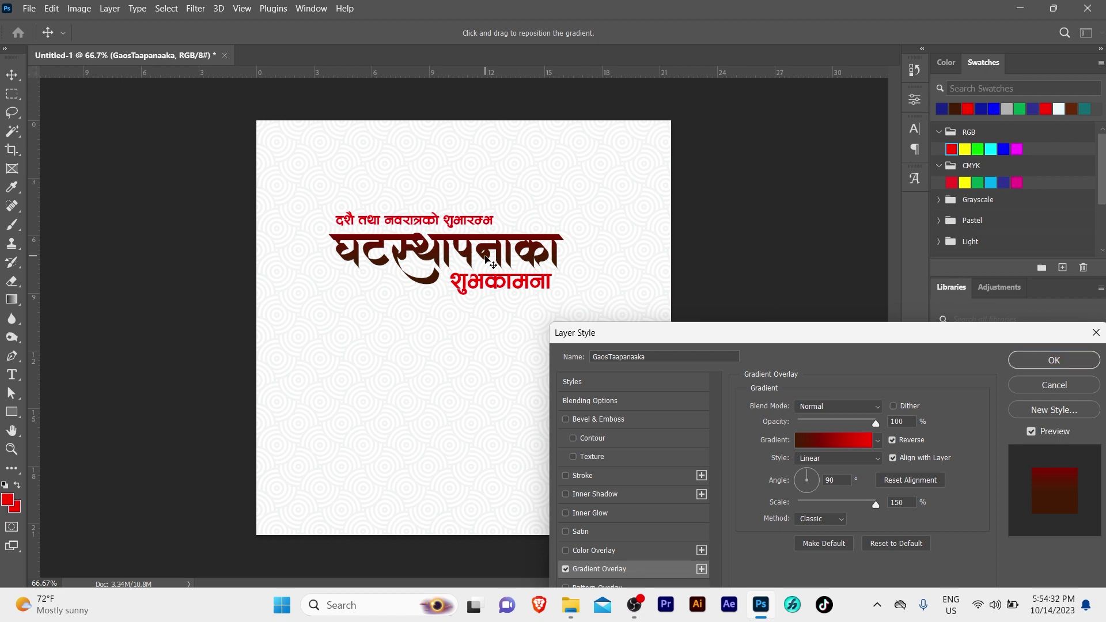
pyautogui.moveTo(488, 282); pyautogui.dragTo(490, 290)
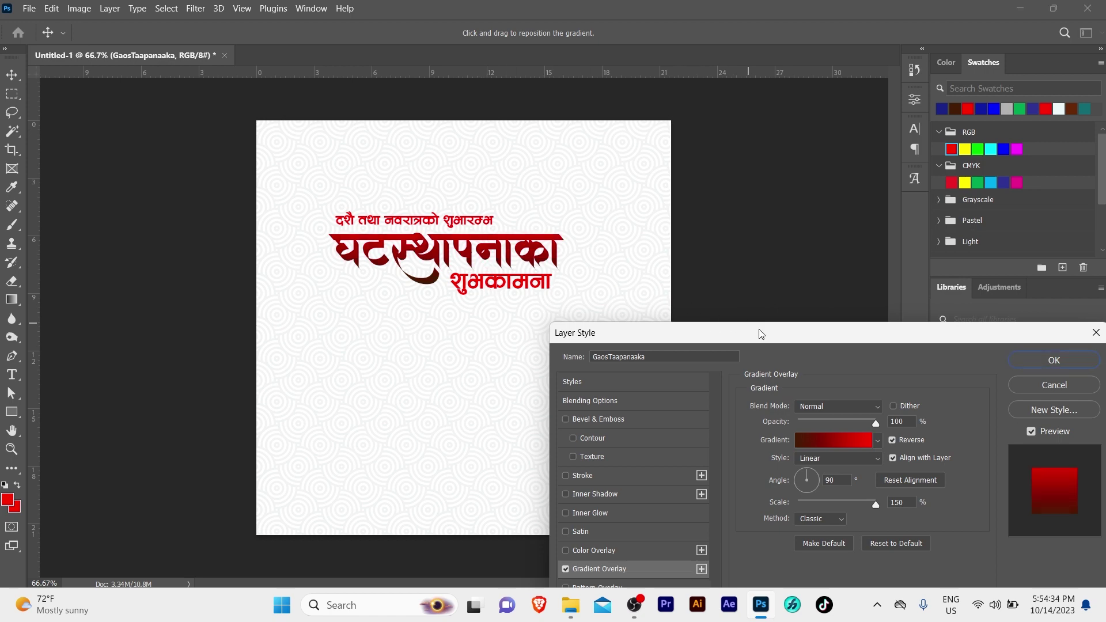
pyautogui.moveTo(760, 333); pyautogui.dragTo(713, 194)
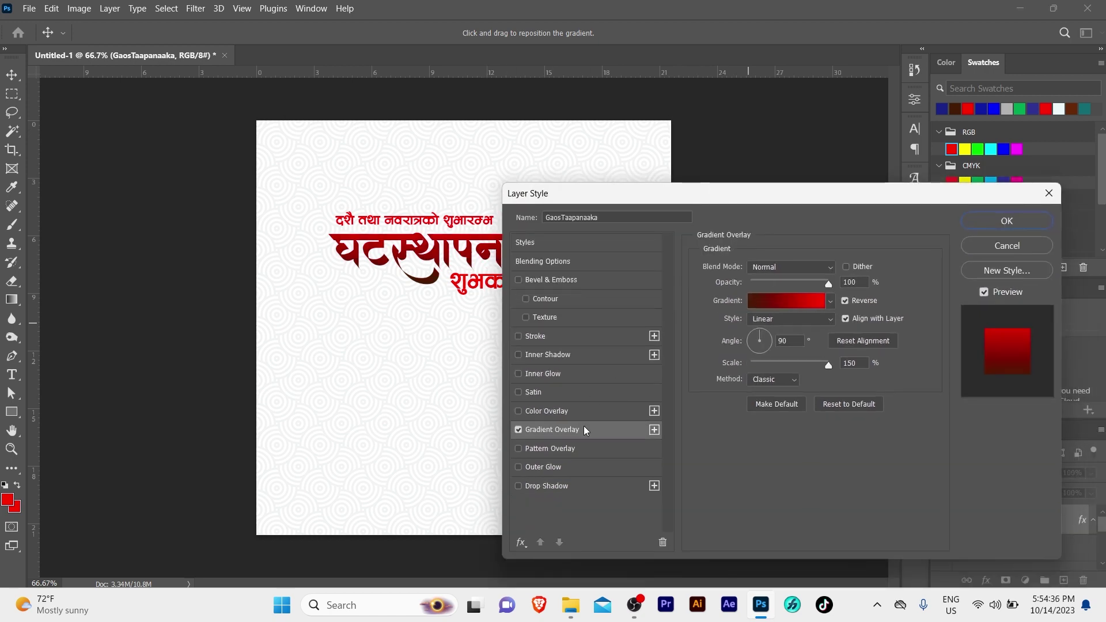
pyautogui.click(770, 306)
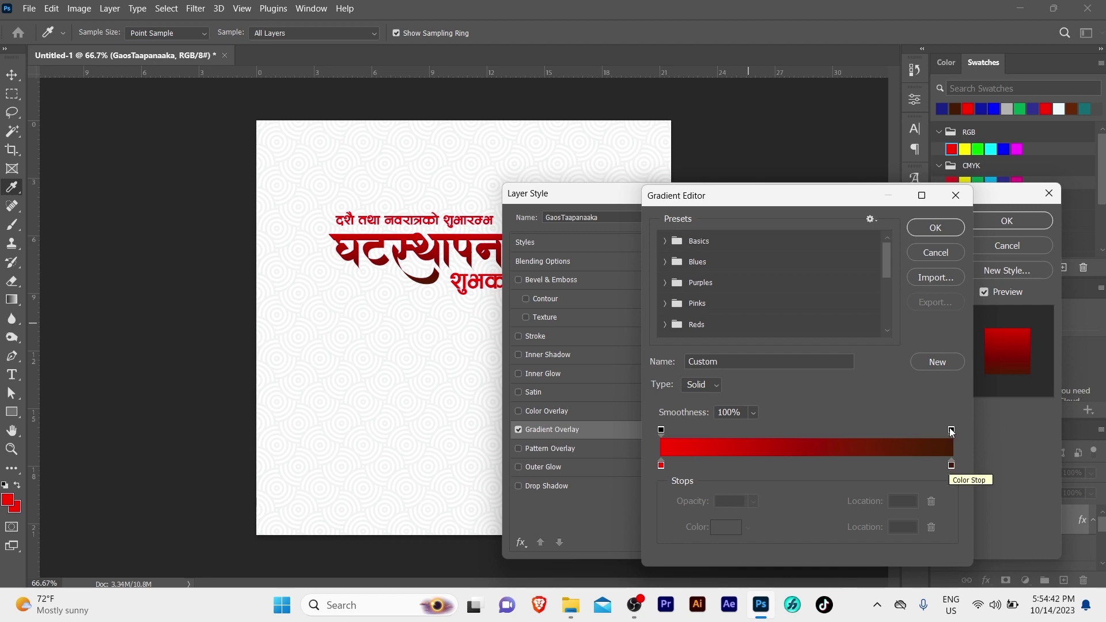
pyautogui.click(925, 235)
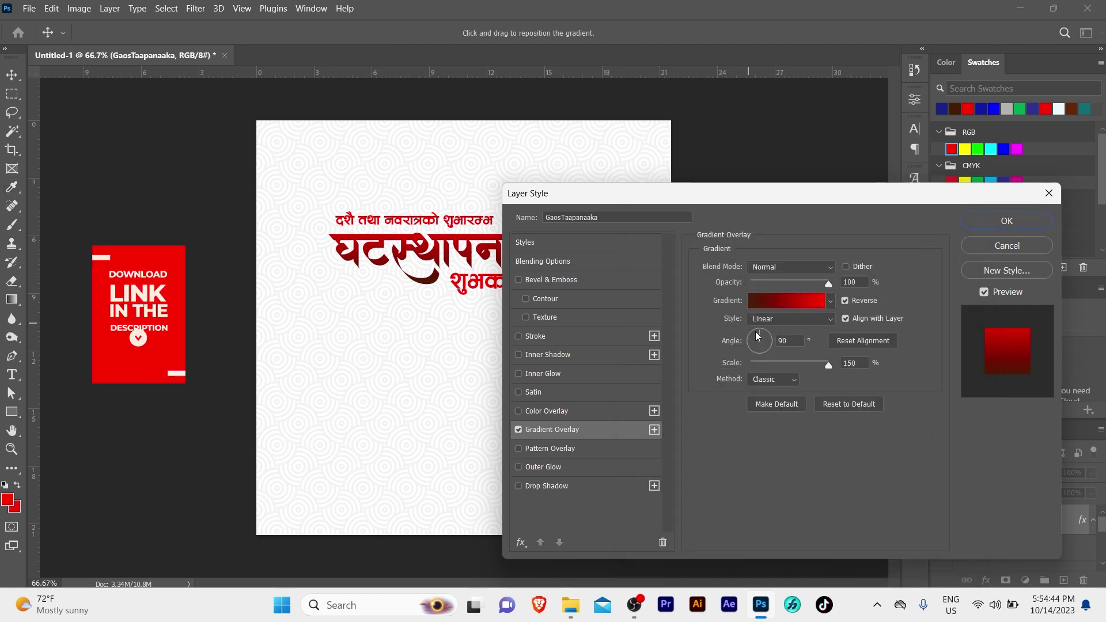
pyautogui.click(782, 318)
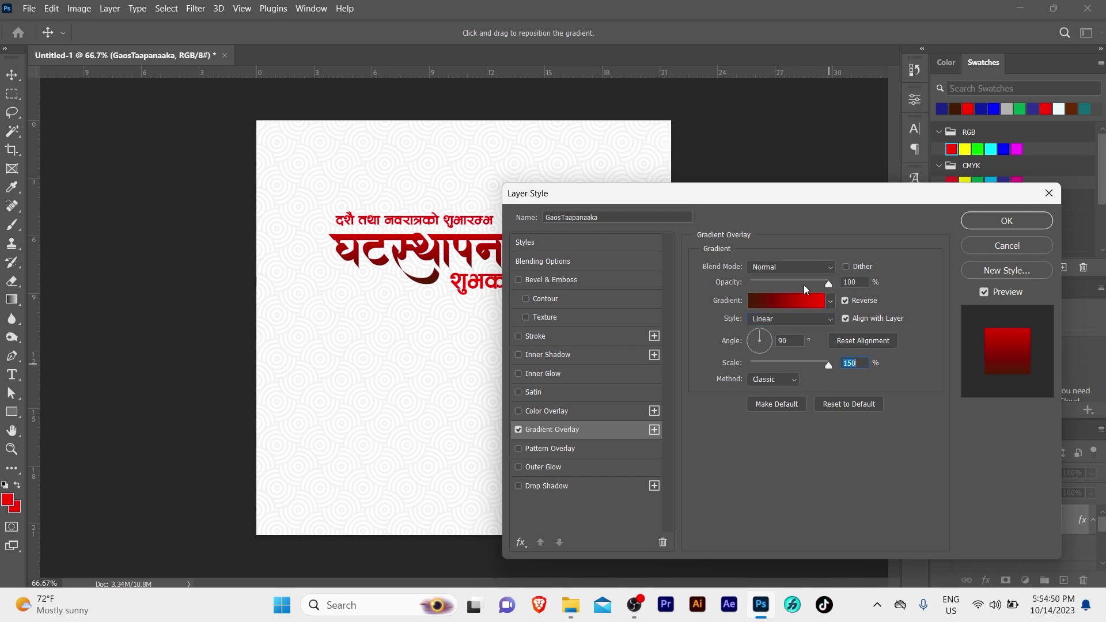
pyautogui.click(828, 280)
pyautogui.click(444, 264)
pyautogui.click(1016, 221)
# Zoom the poster out, then drag kindpng_2966792 from the Dashain folder onto the canvas
pyautogui.press('z')
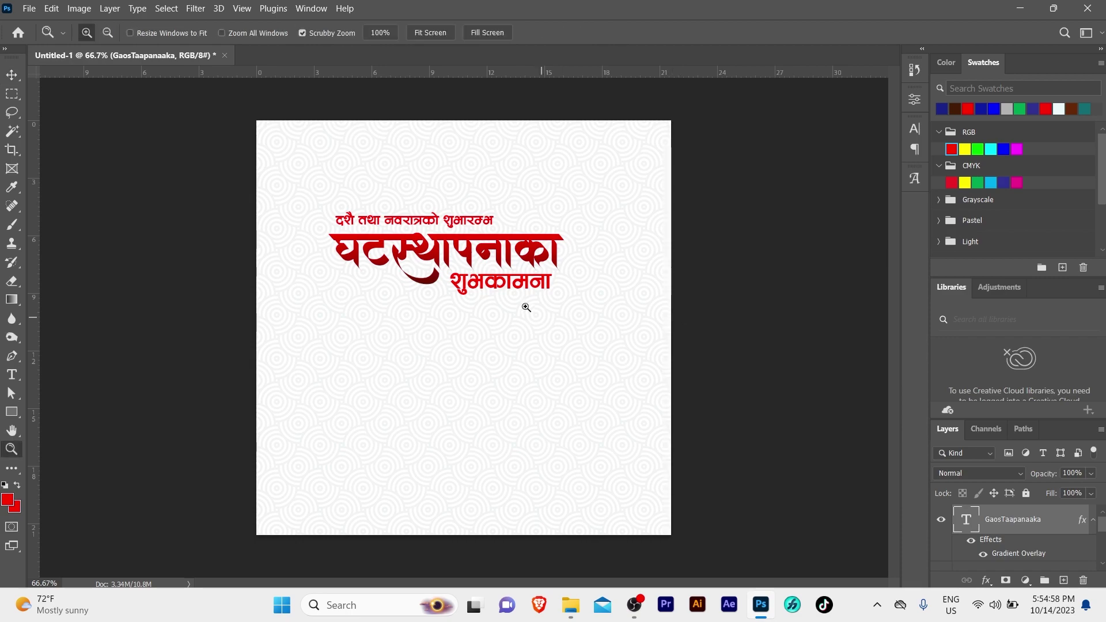
pyautogui.click(526, 307)
pyautogui.keyDown('alt'); pyautogui.click(539, 305); pyautogui.keyUp('alt')
pyautogui.press('v')
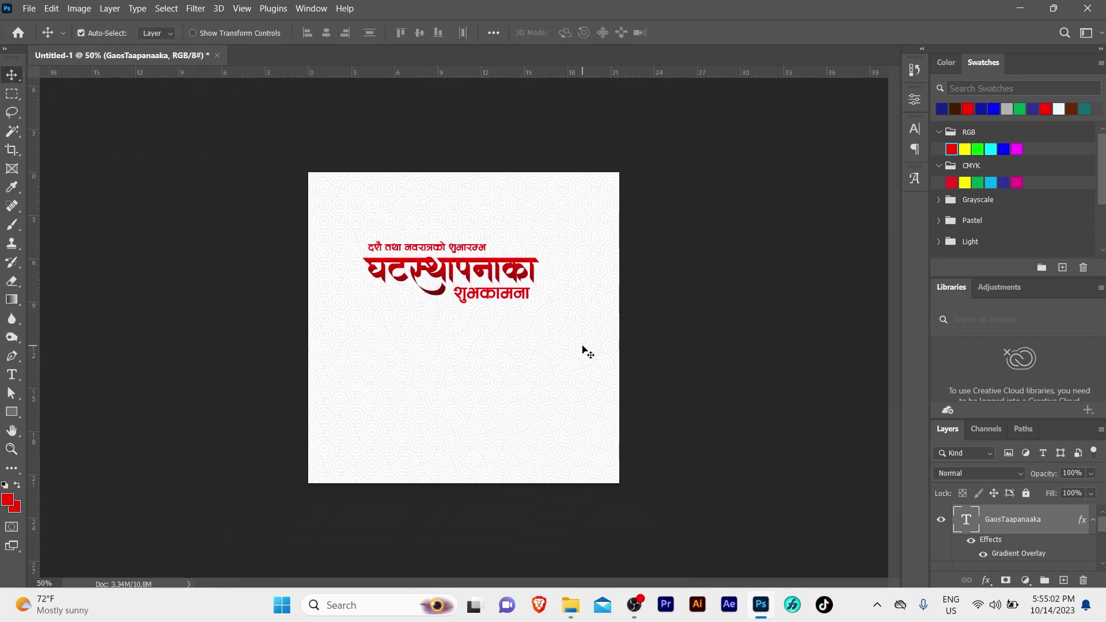
pyautogui.click(570, 604)
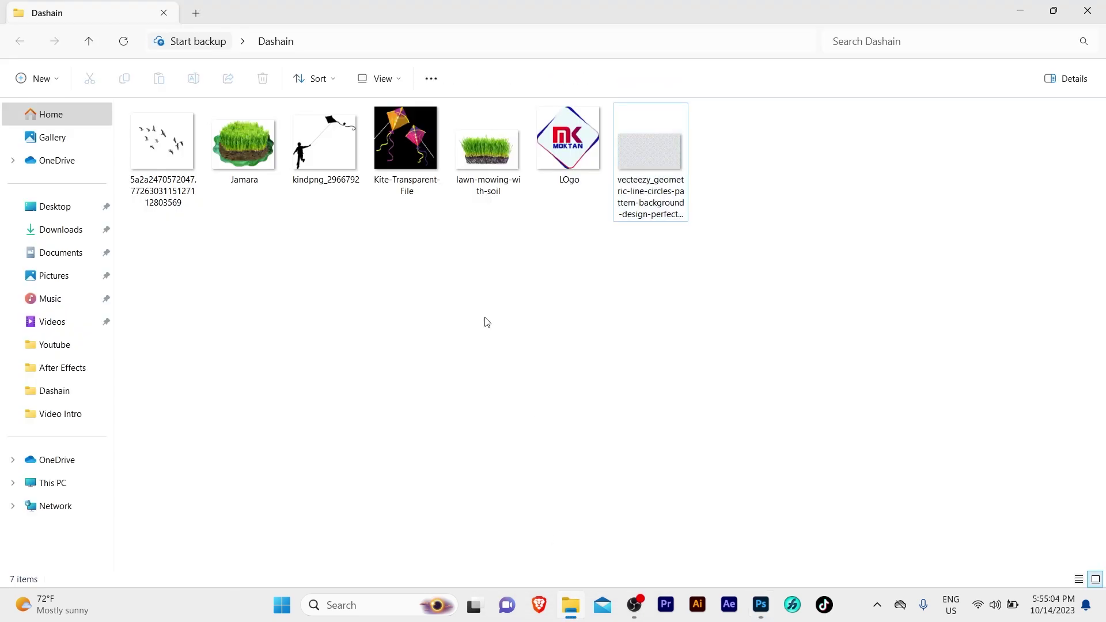
pyautogui.click(323, 153)
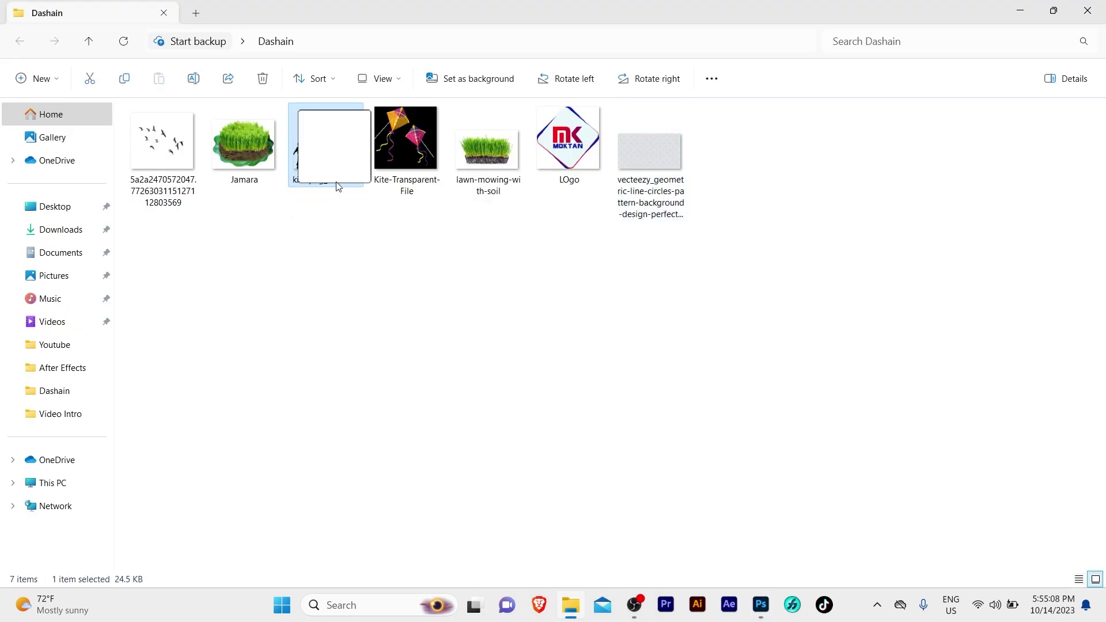
pyautogui.moveTo(321, 156)
pyautogui.mouseDown()
pyautogui.moveTo(776, 616)
pyautogui.moveTo(479, 363)
pyautogui.mouseUp()
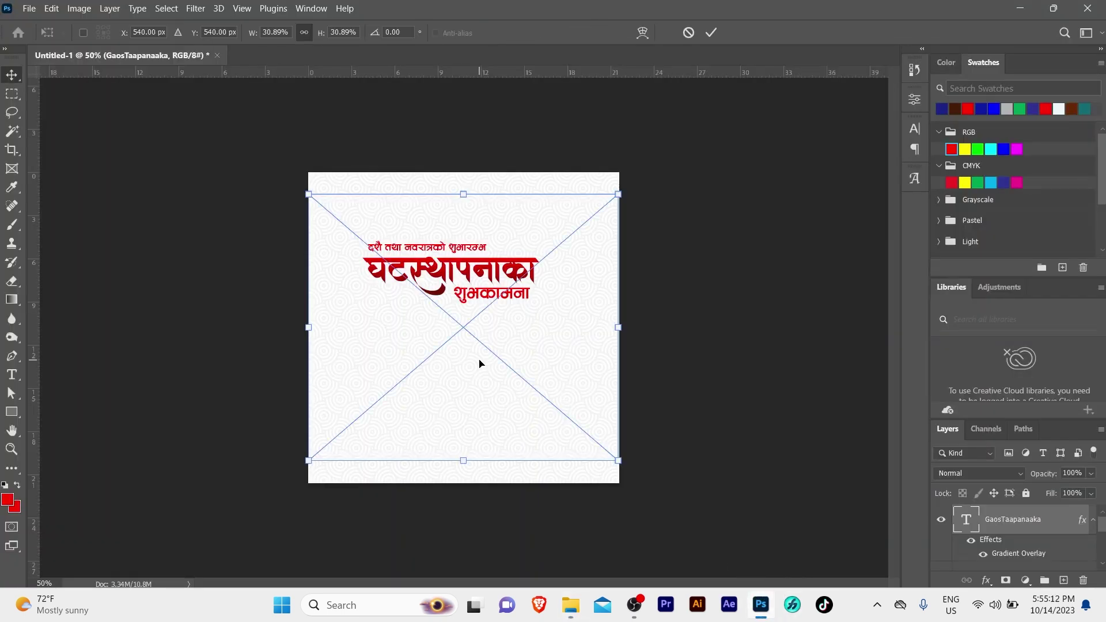
# Commit the kite-boy image, scale it to about 18% and move it below the headline
pyautogui.press('Return')
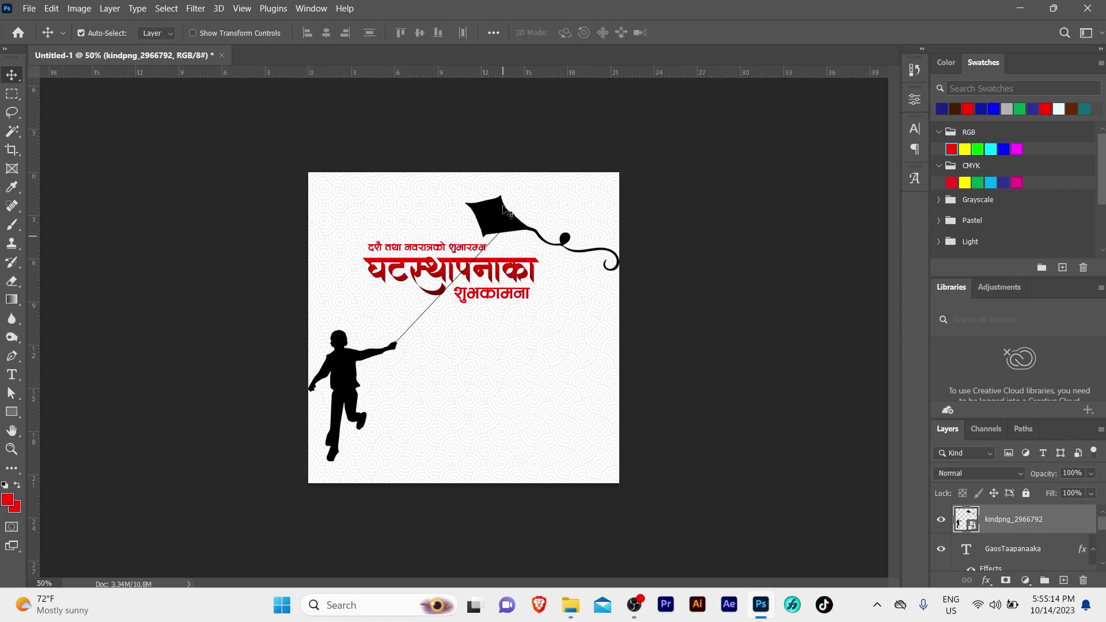
pyautogui.moveTo(507, 211); pyautogui.dragTo(529, 200)
pyautogui.hotkey('ctrl', 't')
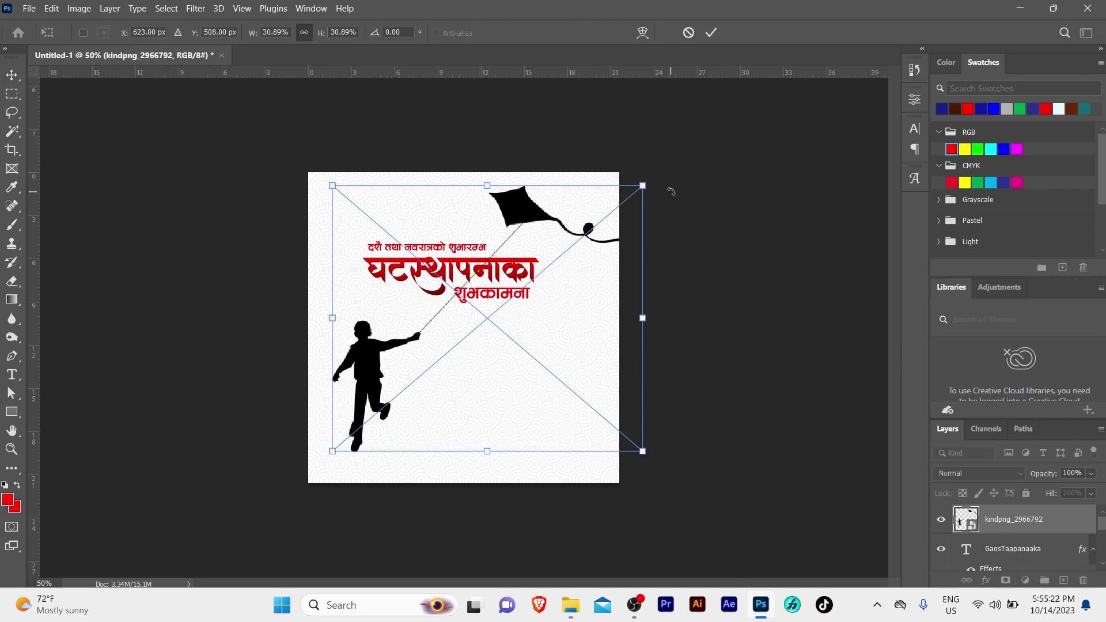
pyautogui.moveTo(648, 185); pyautogui.dragTo(549, 330)
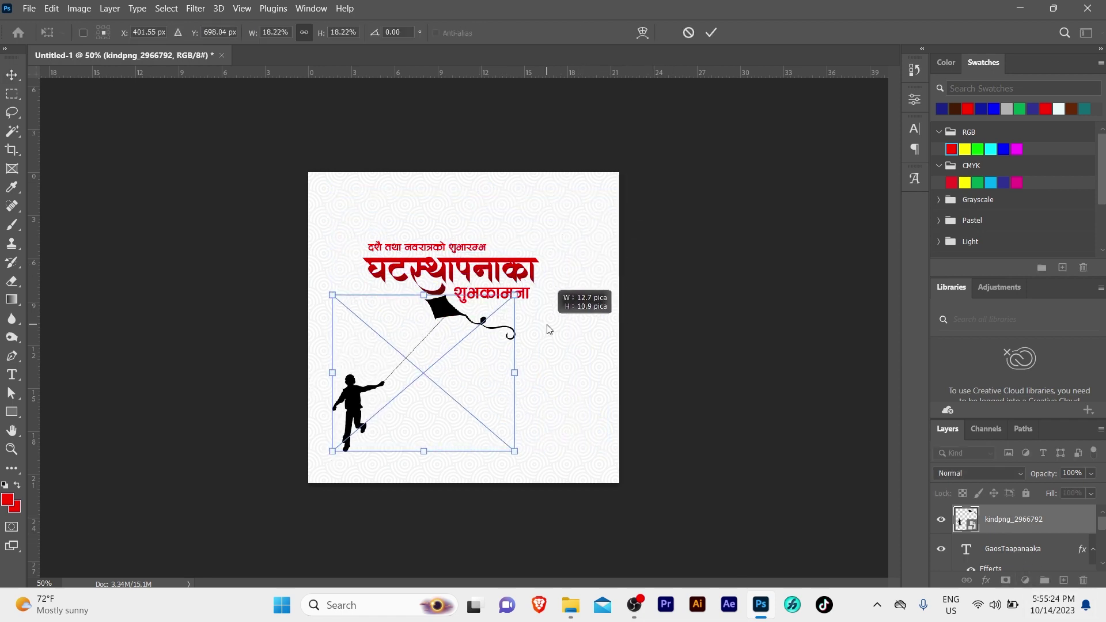
pyautogui.press('Return')
pyautogui.moveTo(440, 311); pyautogui.dragTo(466, 332)
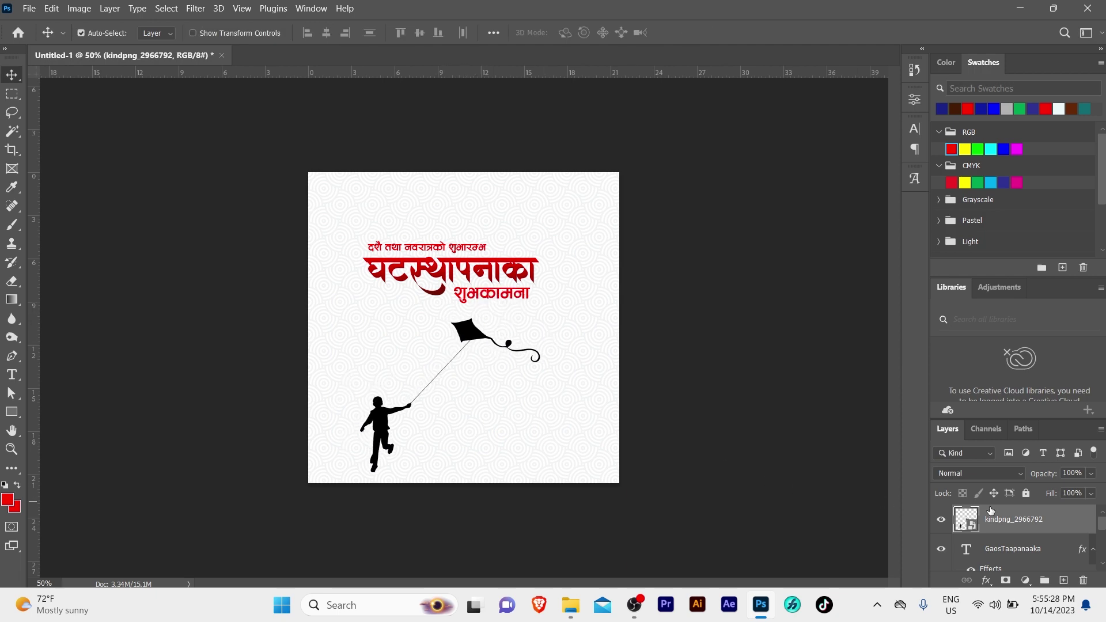
# Apply a pure red (ff0000) Color Overlay to the kite-boy layer and nudge it right
pyautogui.rightClick(1029, 520)
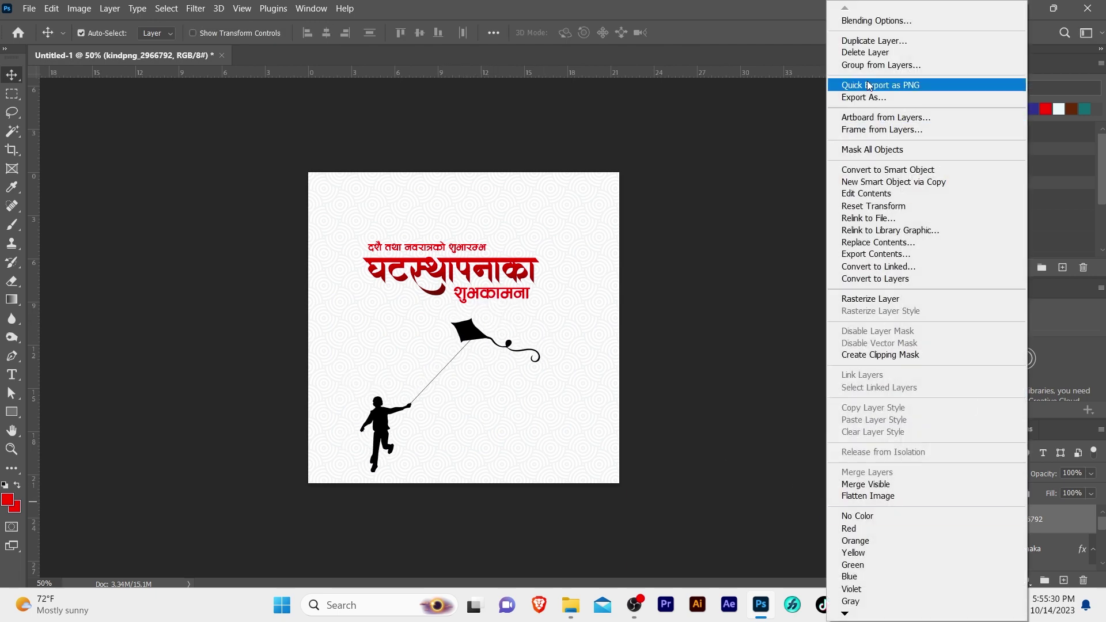
pyautogui.click(864, 23)
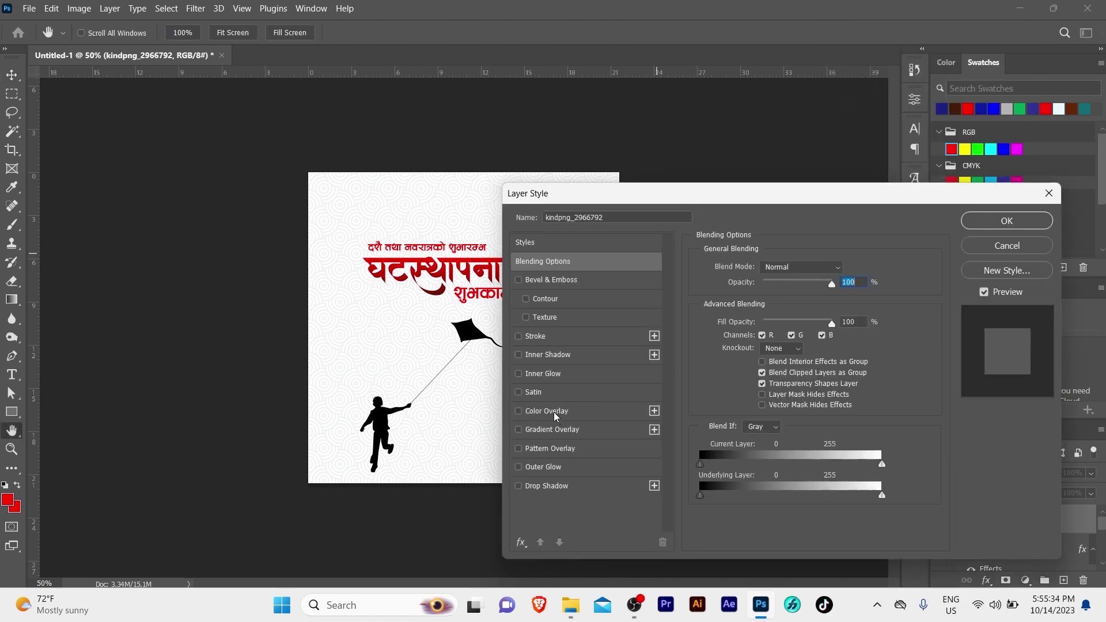
pyautogui.click(555, 413)
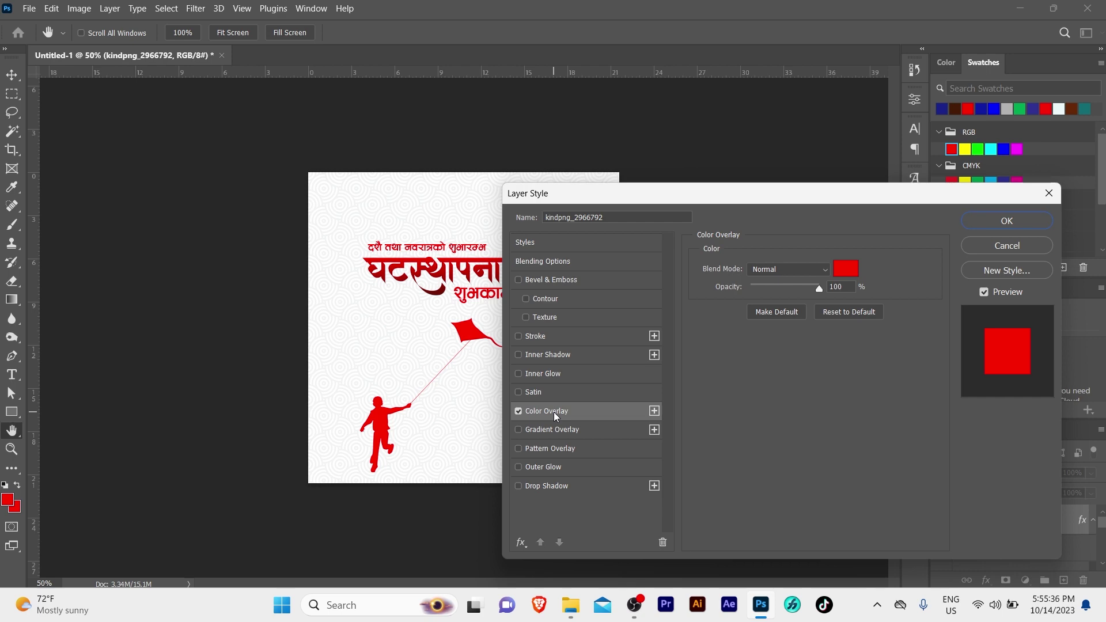
pyautogui.click(845, 269)
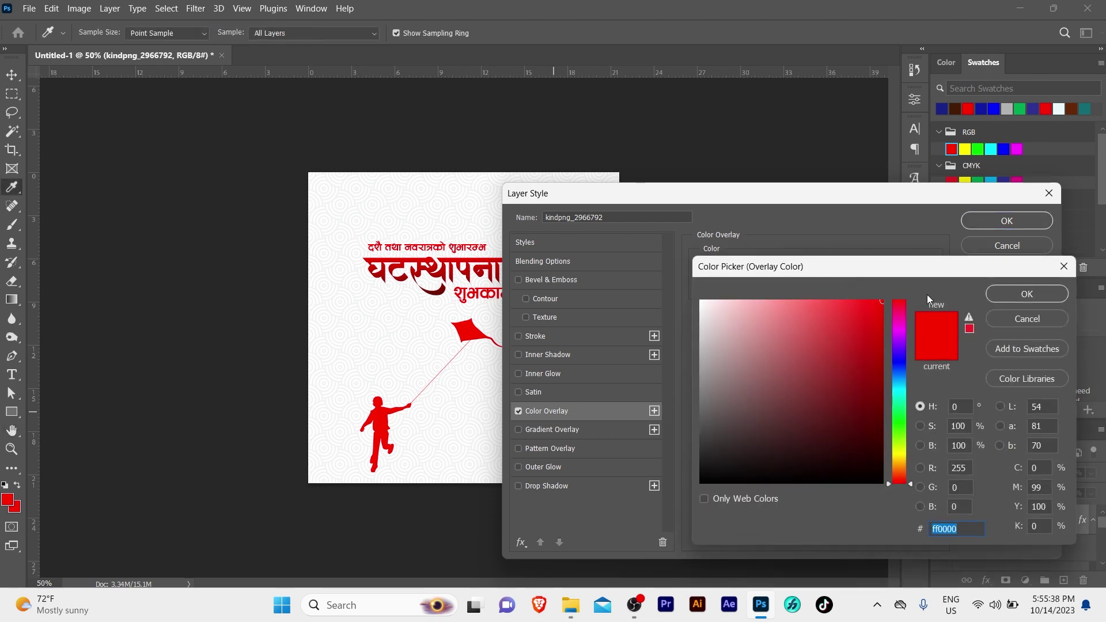
pyautogui.click(1006, 296)
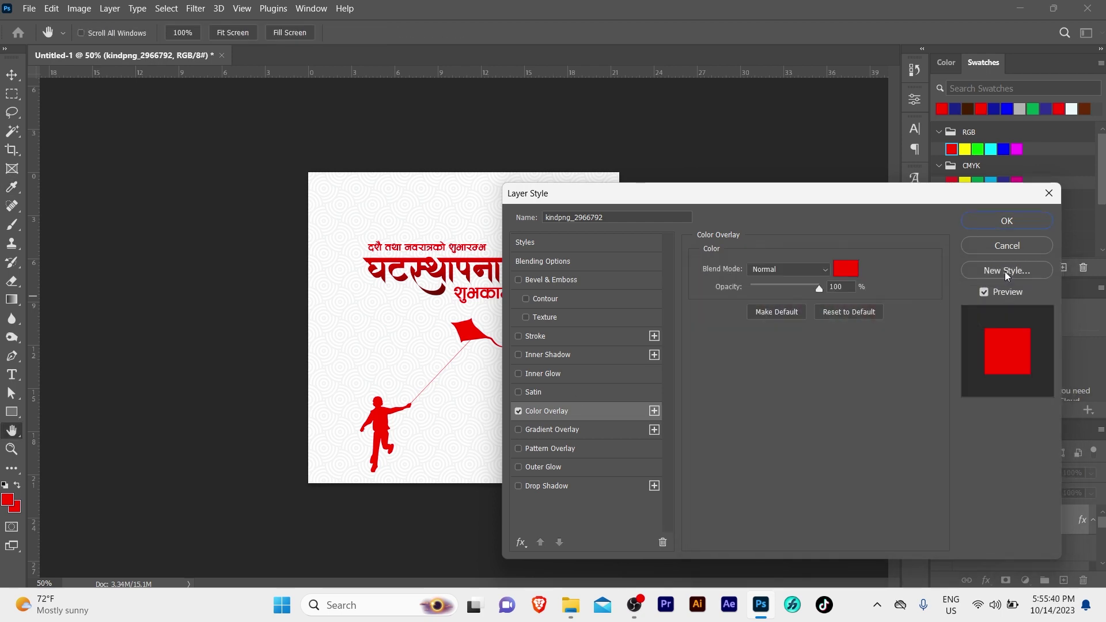
pyautogui.click(1007, 221)
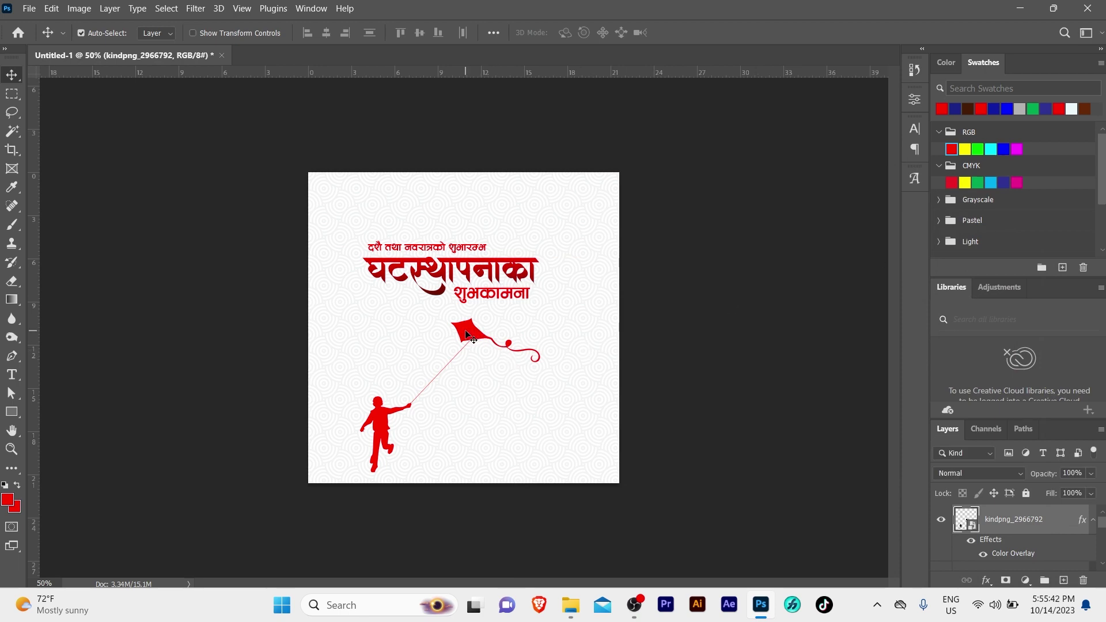
pyautogui.moveTo(467, 335); pyautogui.dragTo(490, 337)
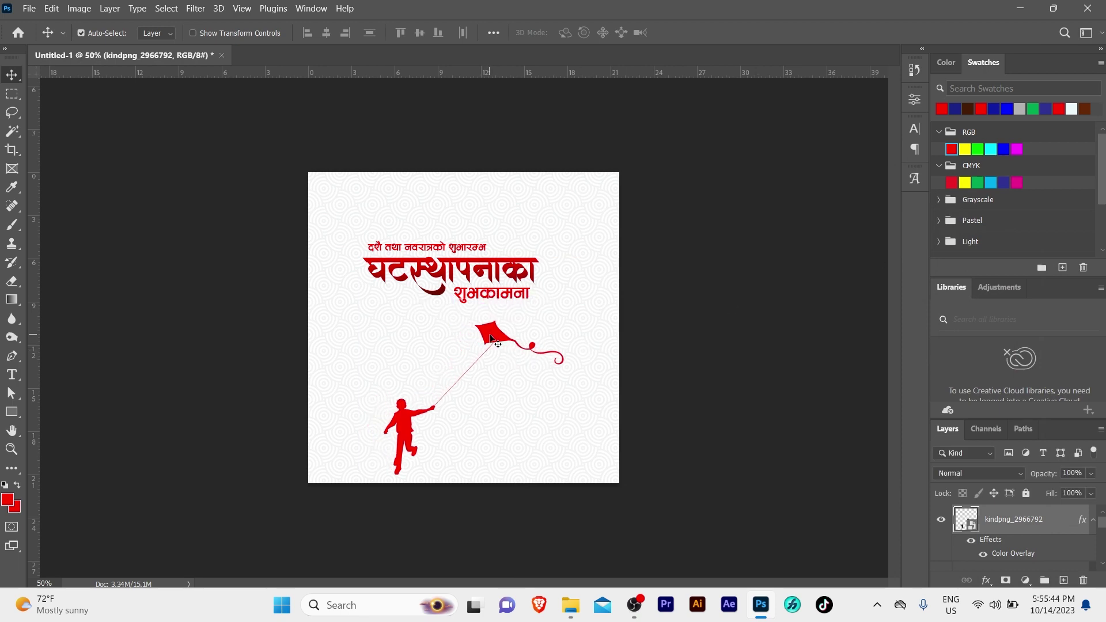
# Flip the kite-boy image horizontally, undoing an accidental vertical flip, and move it left
pyautogui.hotkey('ctrl', 't')
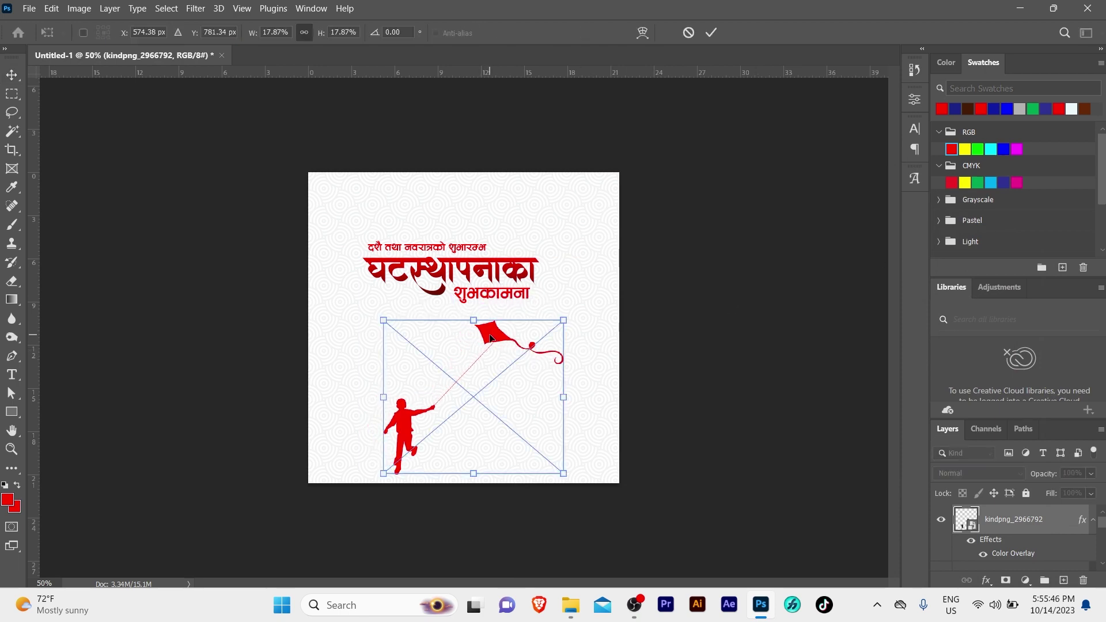
pyautogui.rightClick(490, 338)
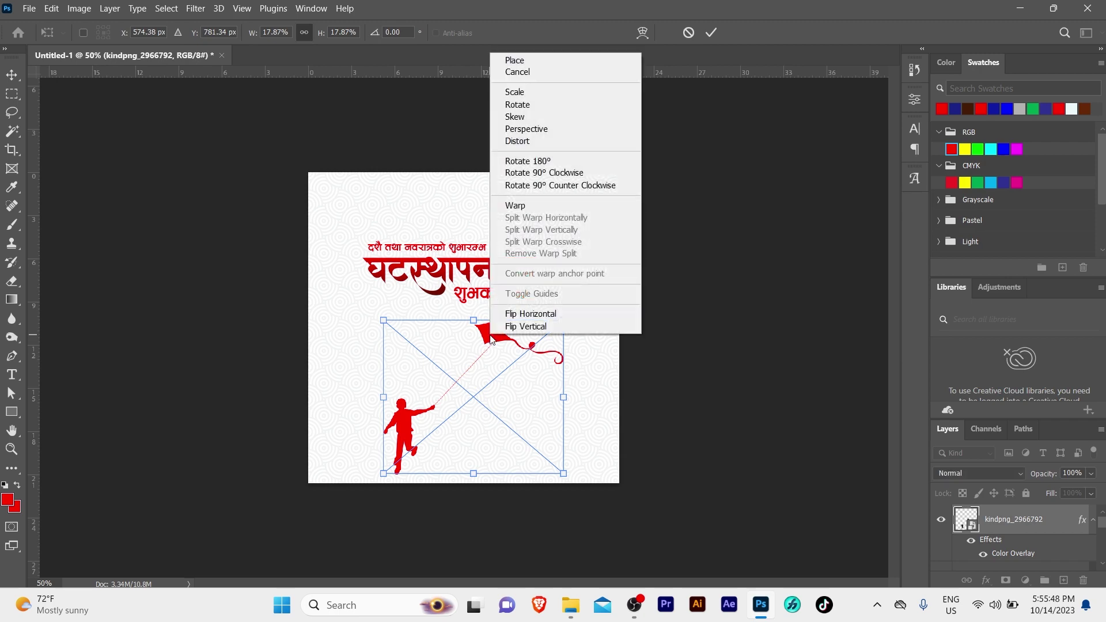
pyautogui.click(526, 326)
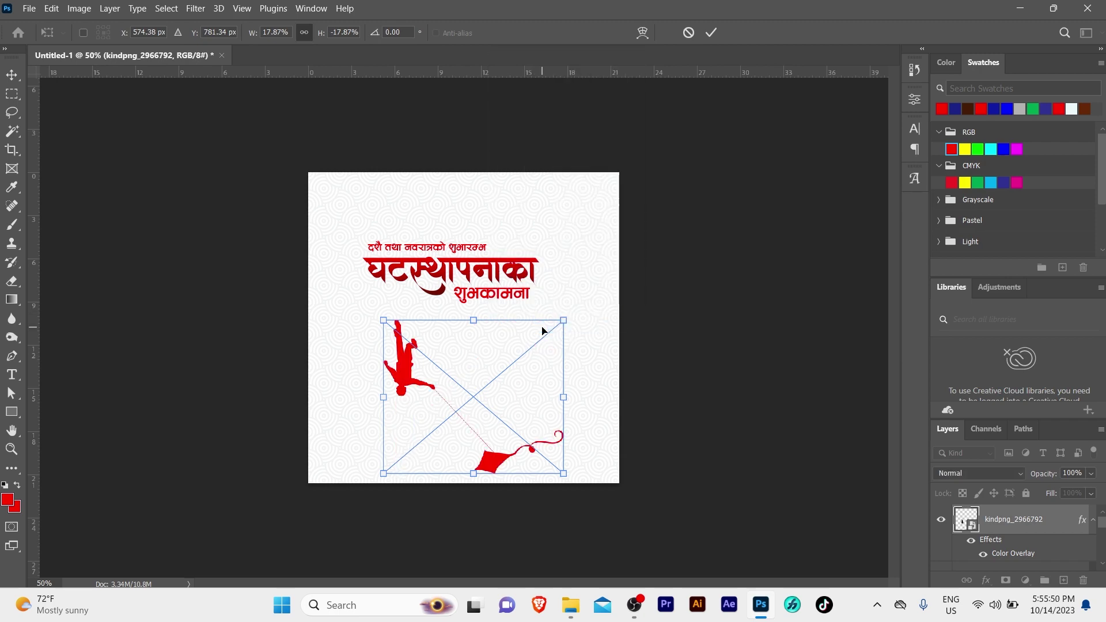
pyautogui.hotkey('ctrl', 'z')
pyautogui.rightClick(531, 323)
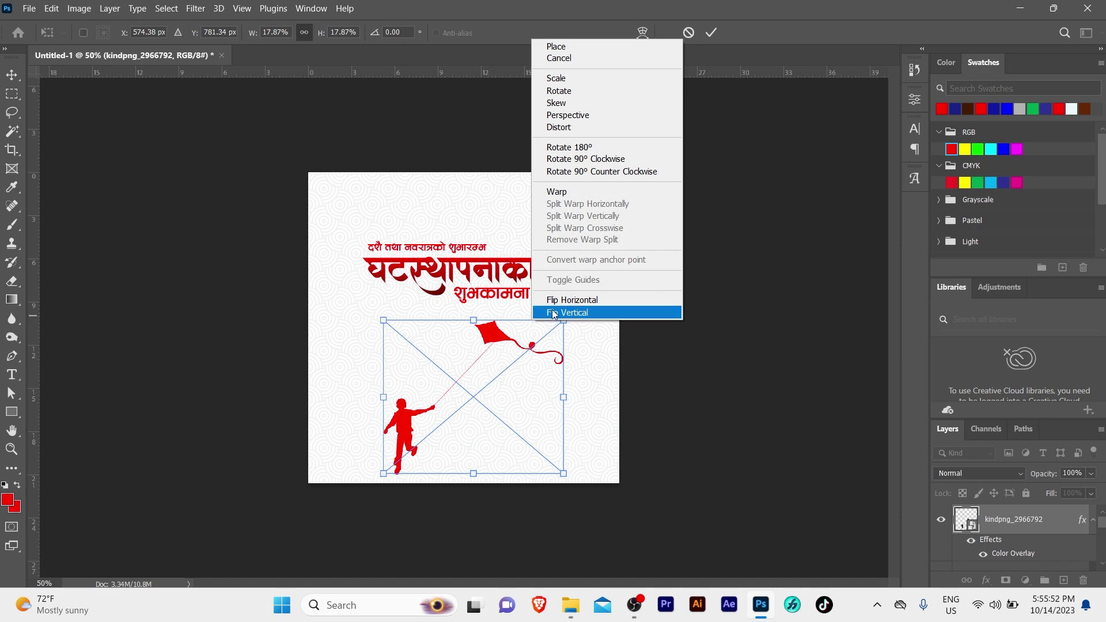
pyautogui.click(569, 300)
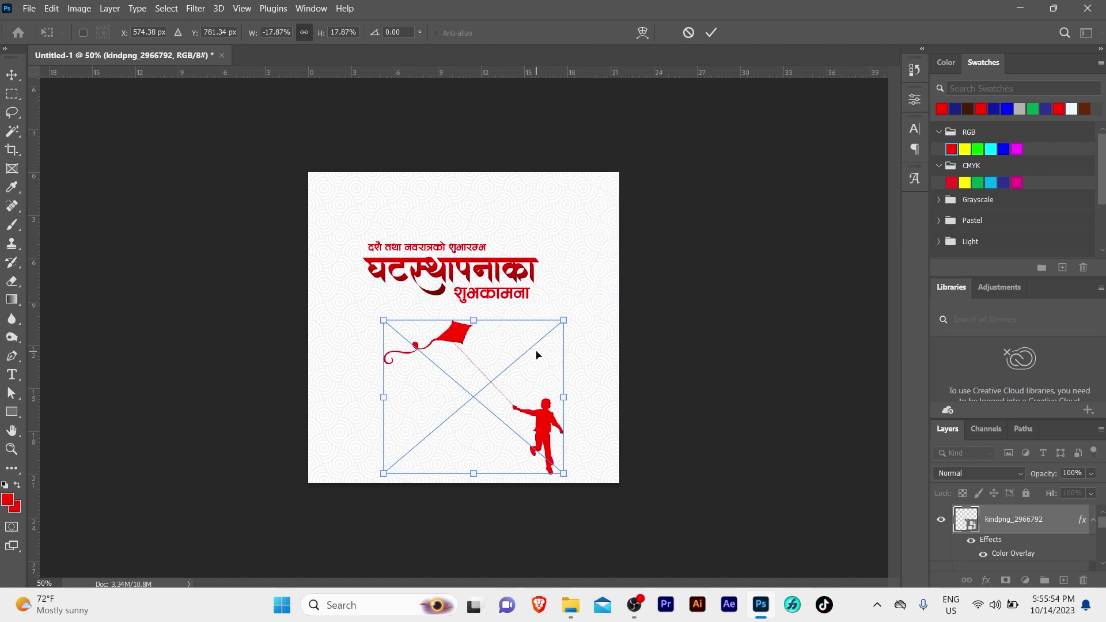
pyautogui.press('Return')
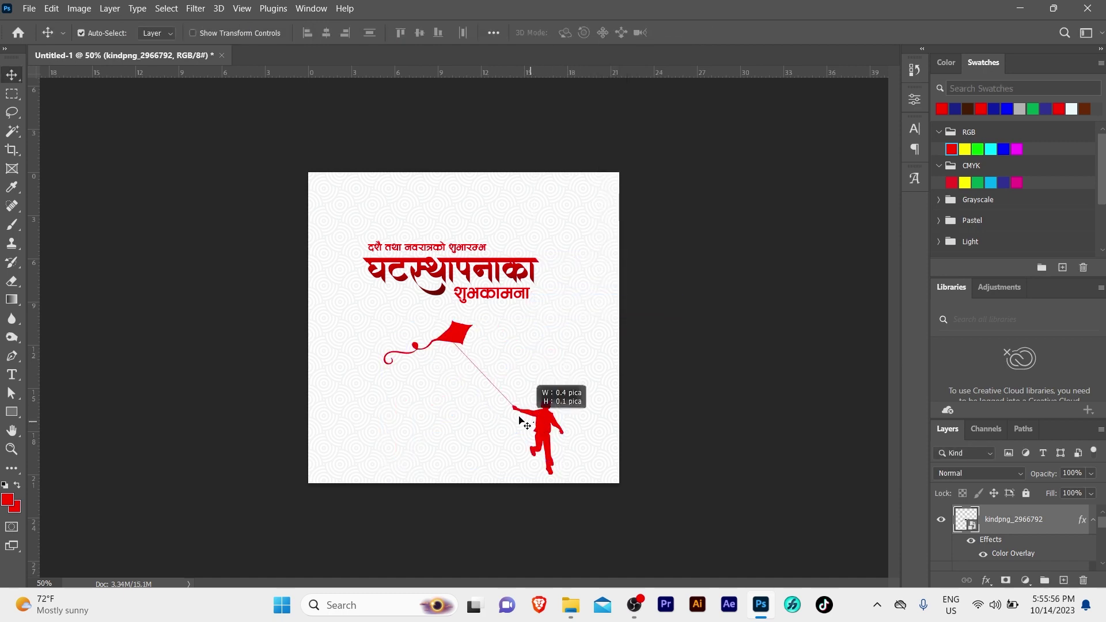
pyautogui.moveTo(532, 418); pyautogui.dragTo(508, 412)
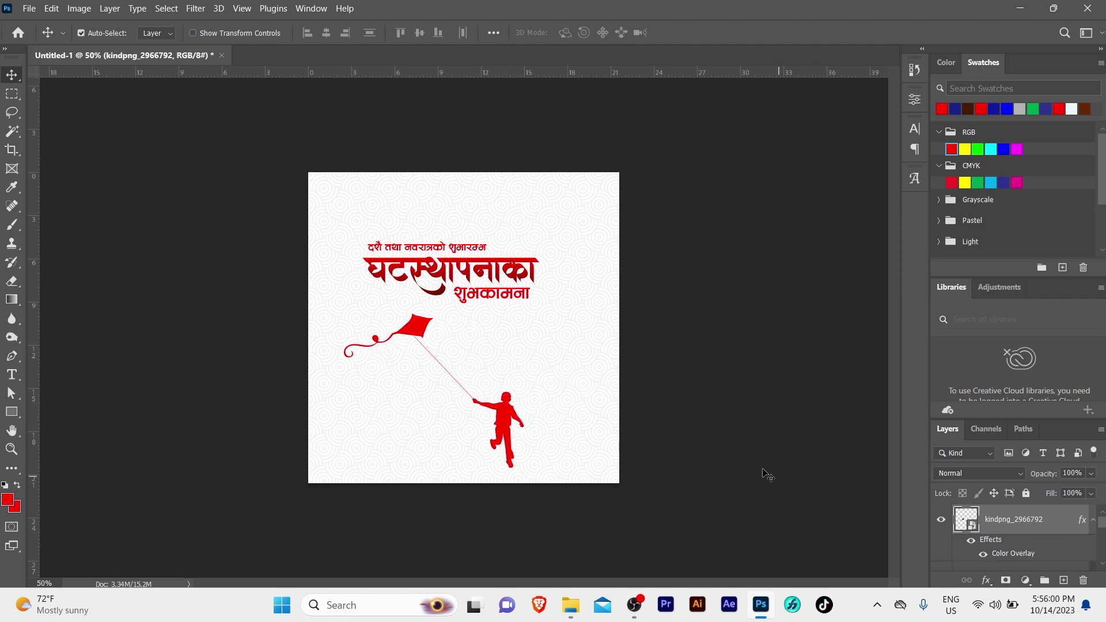
# Convert the kite-boy layer to a smart object, shrink it and place it above the headline
pyautogui.rightClick(1083, 518)
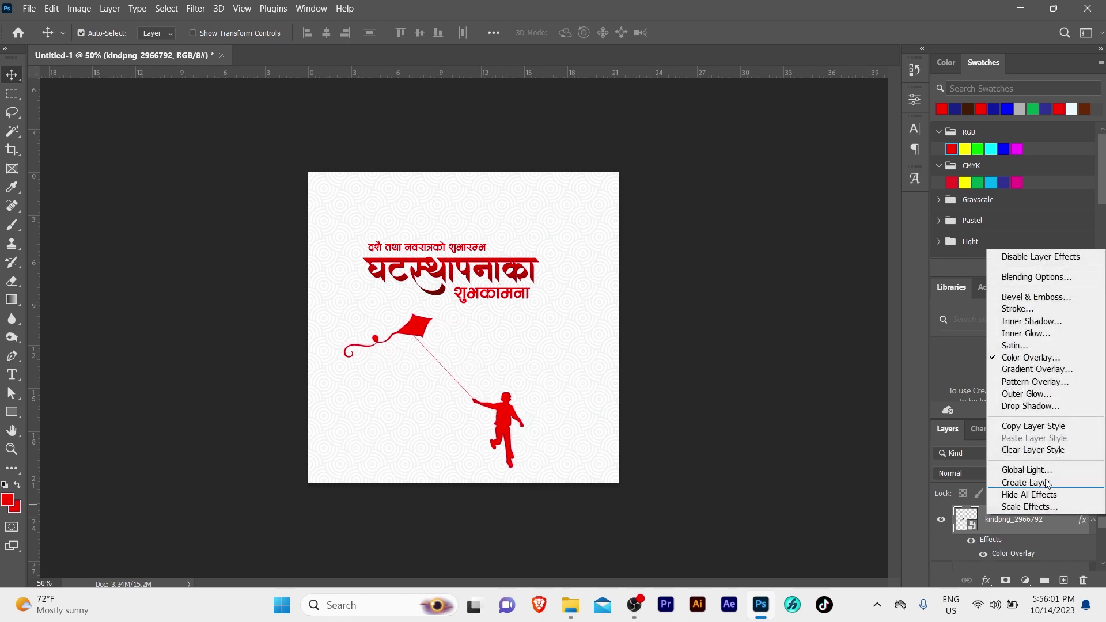
pyautogui.rightClick(979, 507)
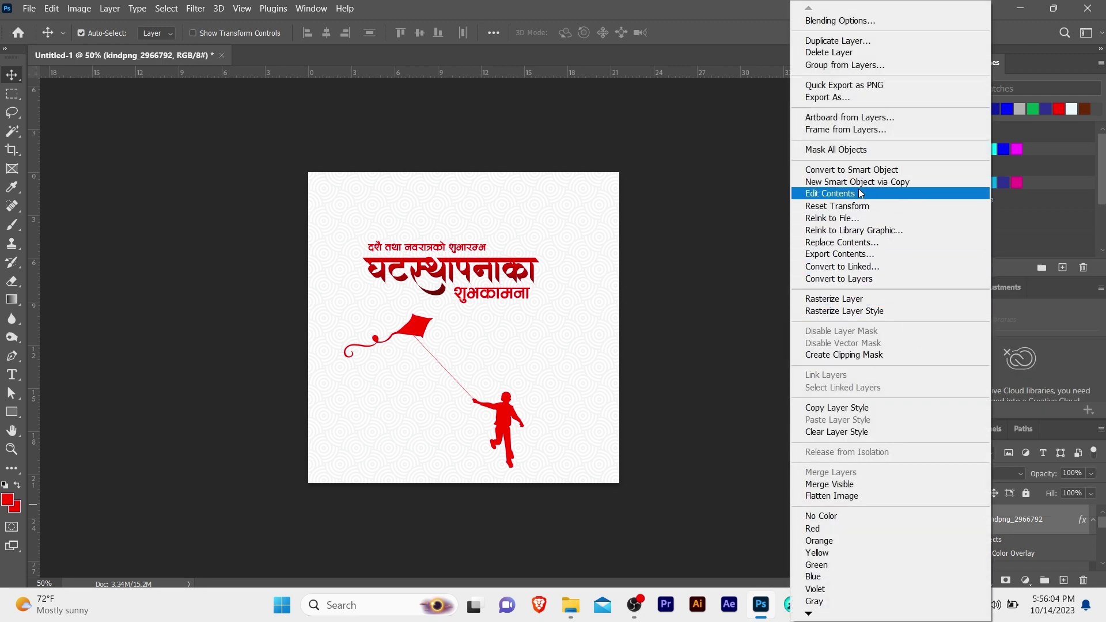
pyautogui.click(856, 169)
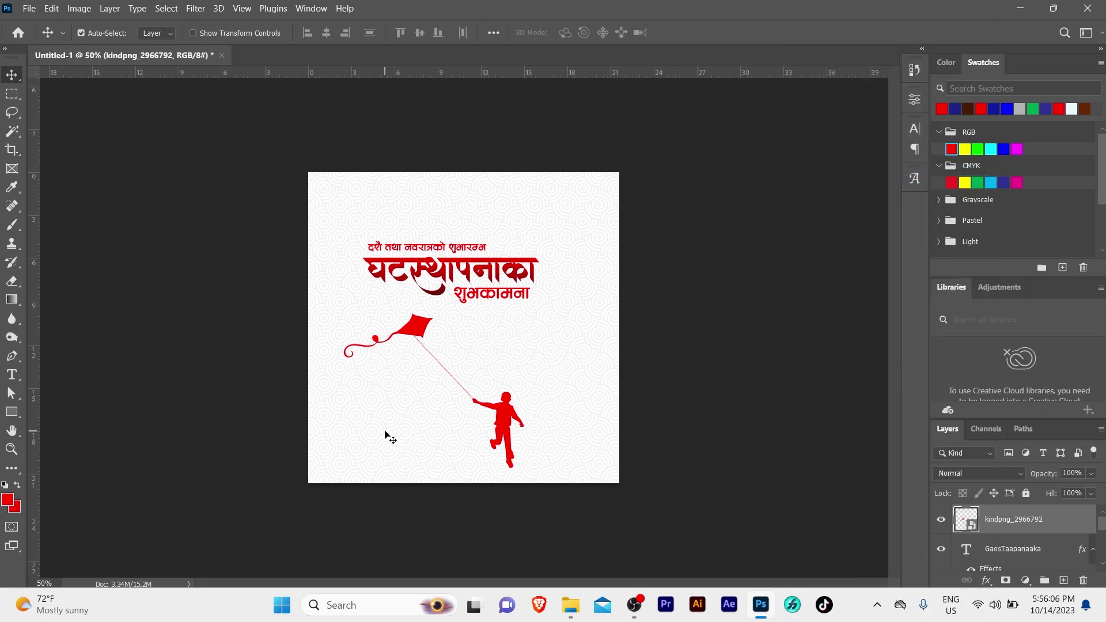
pyautogui.hotkey('ctrl', 't')
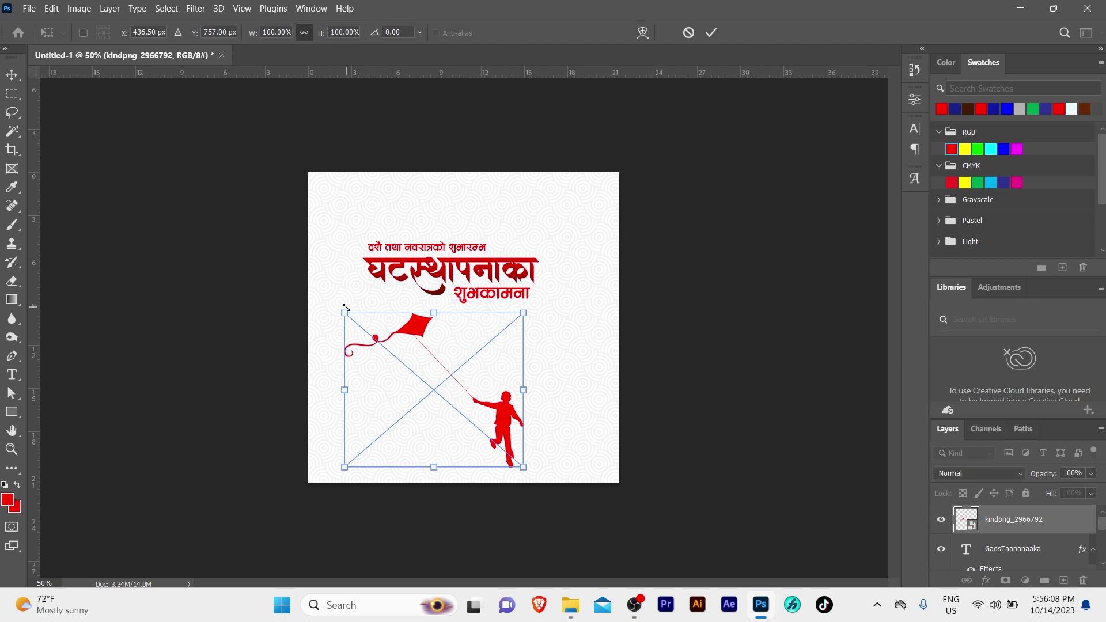
pyautogui.moveTo(346, 311); pyautogui.dragTo(502, 398)
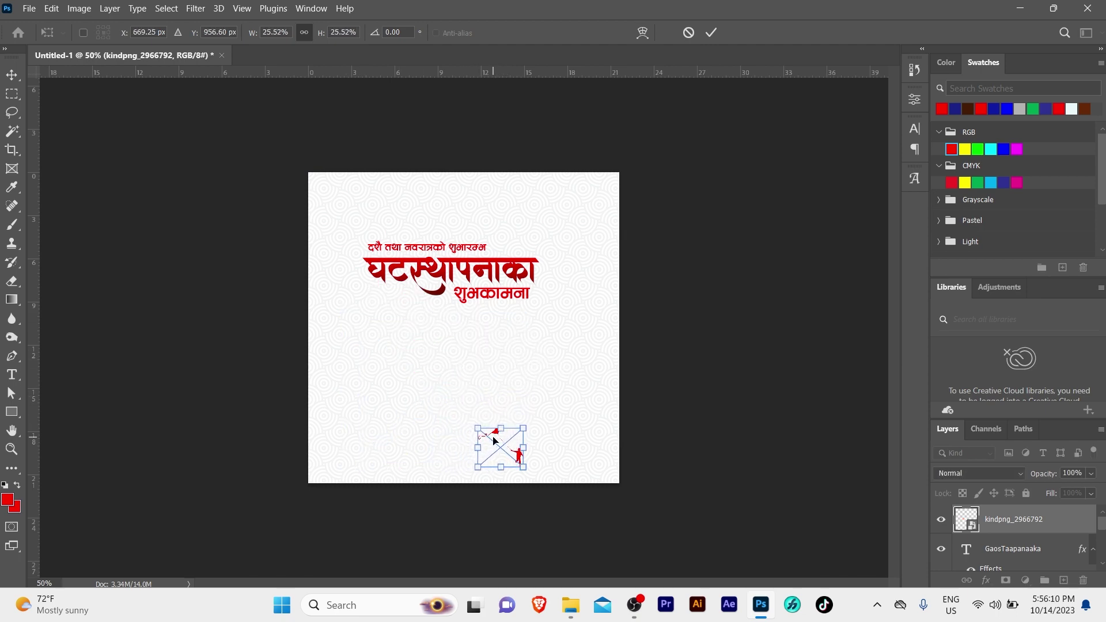
pyautogui.moveTo(493, 440); pyautogui.dragTo(504, 232)
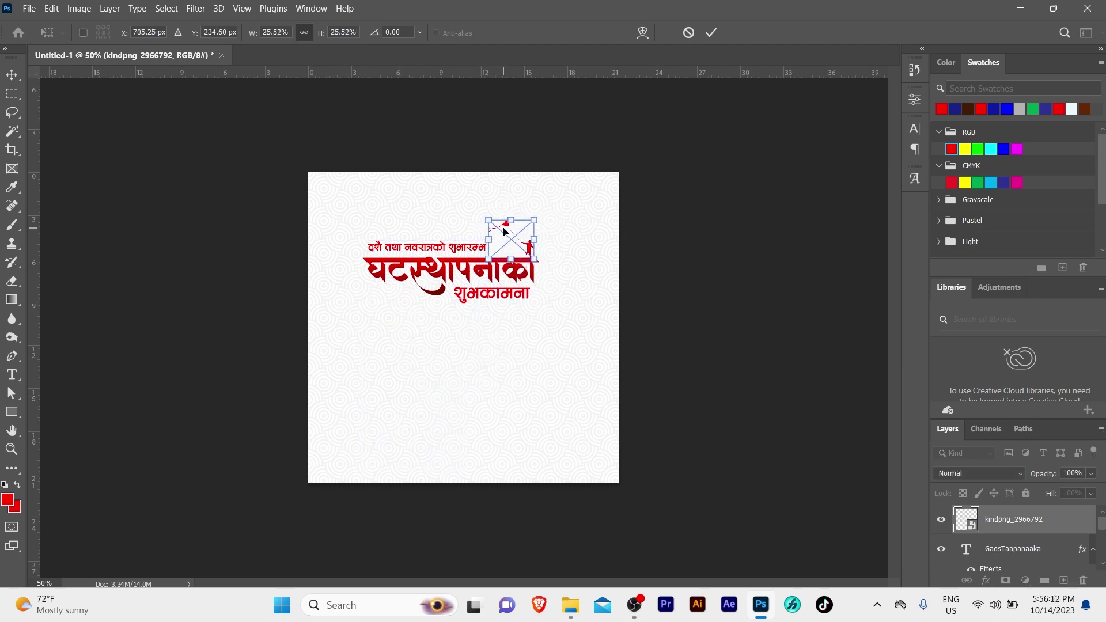
pyautogui.press('Return')
# Zoom in and lower the child figure onto the headline's top bar
pyautogui.press('z')
pyautogui.click(503, 260)
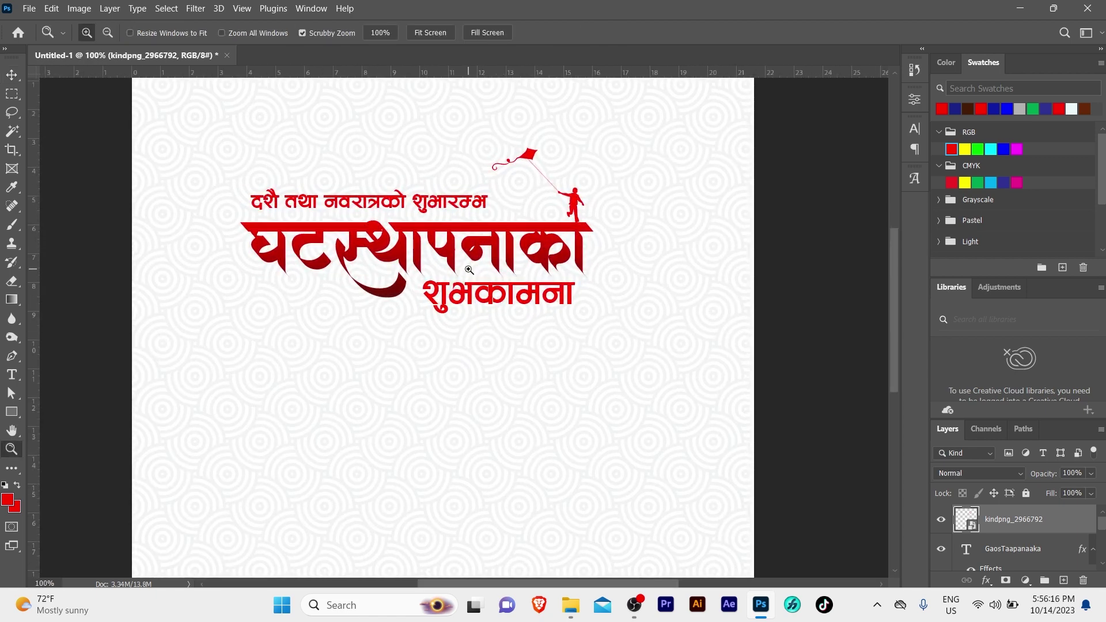
pyautogui.click(528, 221)
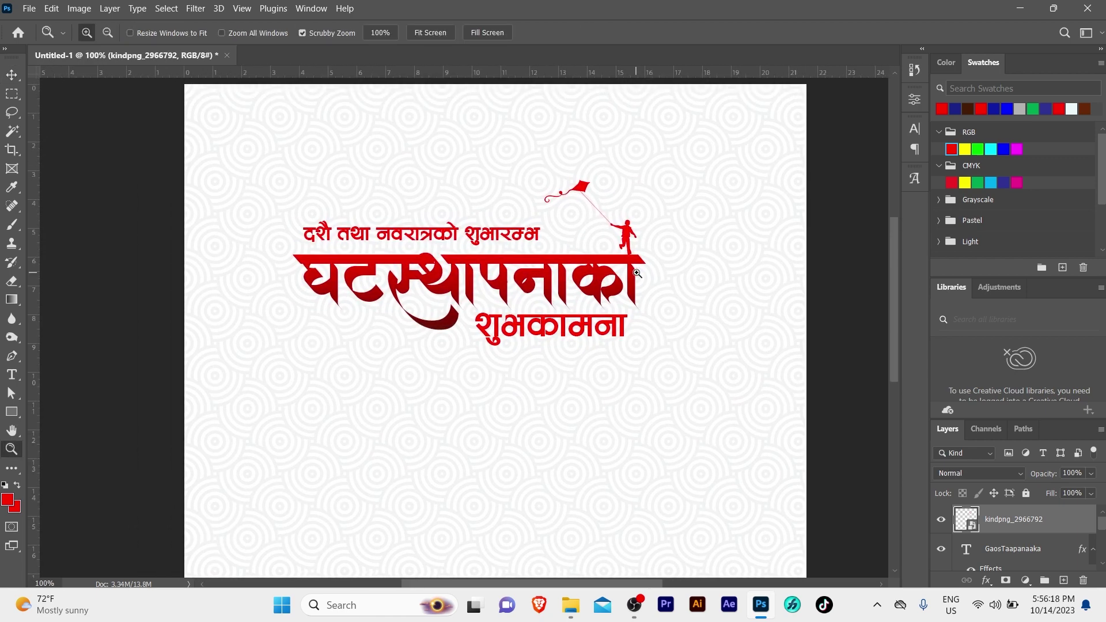
pyautogui.press('v')
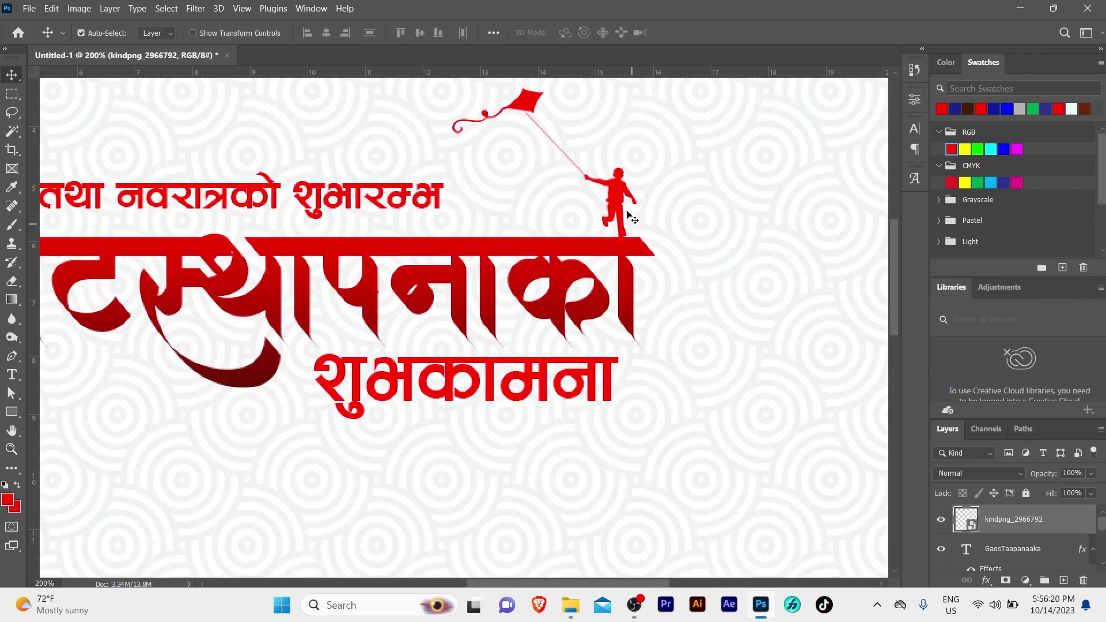
pyautogui.moveTo(622, 204); pyautogui.dragTo(618, 211)
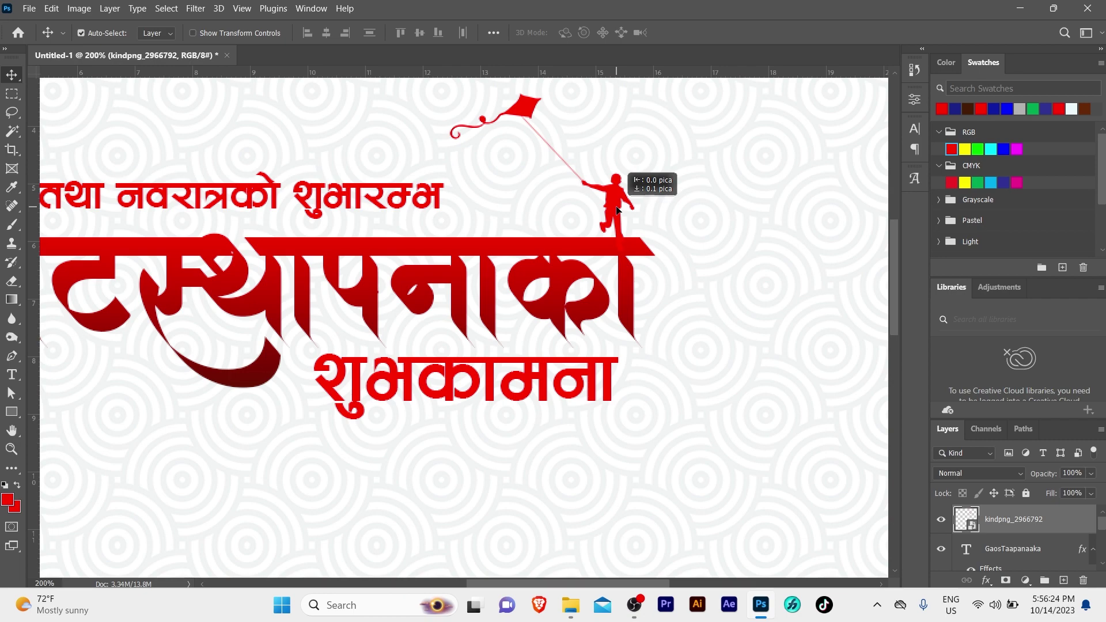
pyautogui.press('z')
pyautogui.keyDown('alt'); pyautogui.click(586, 227); pyautogui.keyUp('alt')
pyautogui.moveTo(556, 218); pyautogui.dragTo(644, 255)
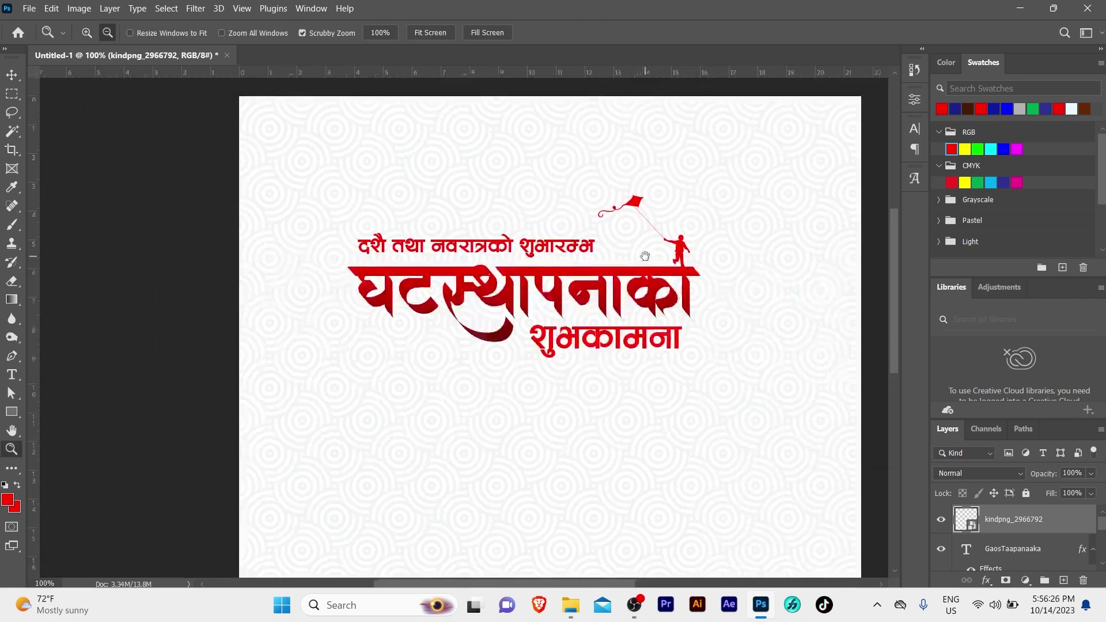
pyautogui.click(533, 196)
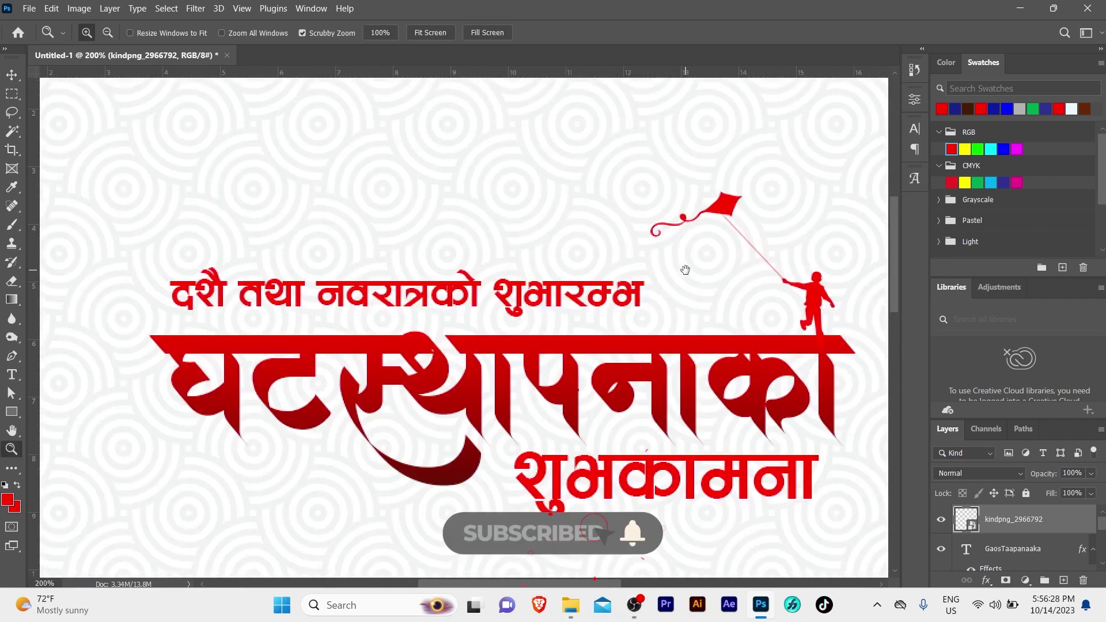
pyautogui.press('v')
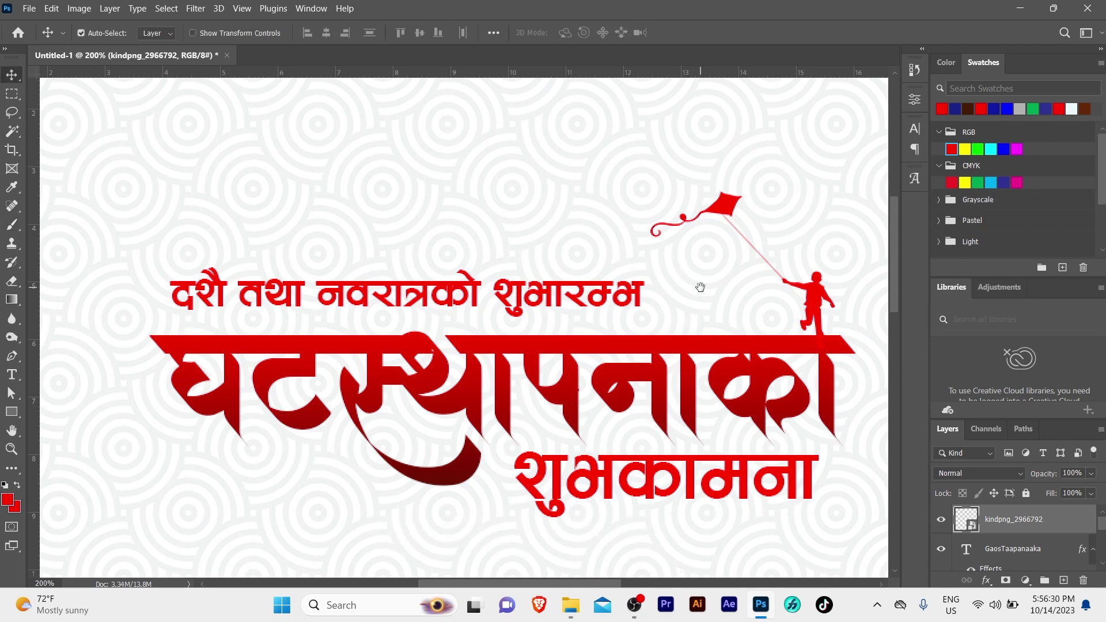
pyautogui.moveTo(700, 286); pyautogui.dragTo(672, 298)
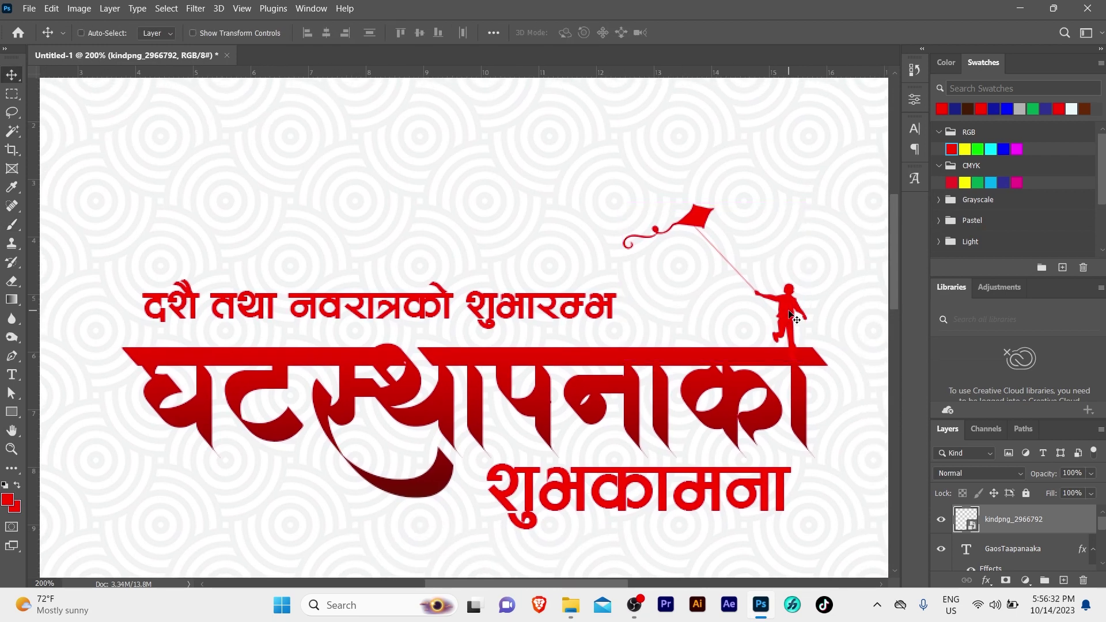
# Enlarge the kite-boy image slightly and shift it left to finalise its fit on the headline
pyautogui.hotkey('ctrl', 't')
pyautogui.moveTo(631, 199); pyautogui.dragTo(608, 173)
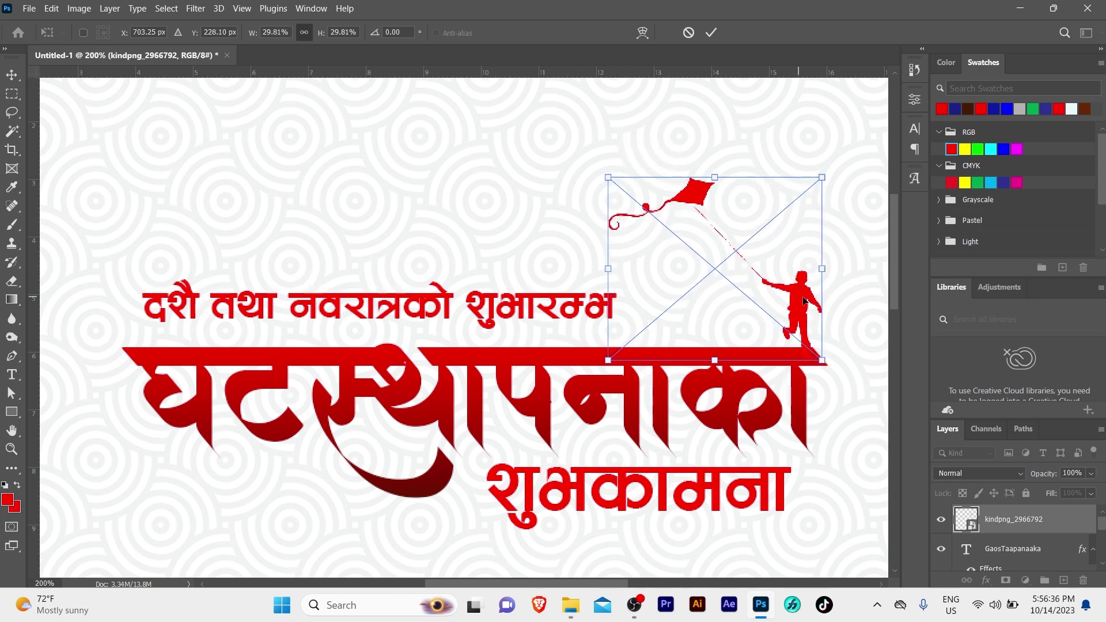
pyautogui.moveTo(802, 290); pyautogui.dragTo(792, 290)
pyautogui.moveTo(597, 172); pyautogui.dragTo(556, 141)
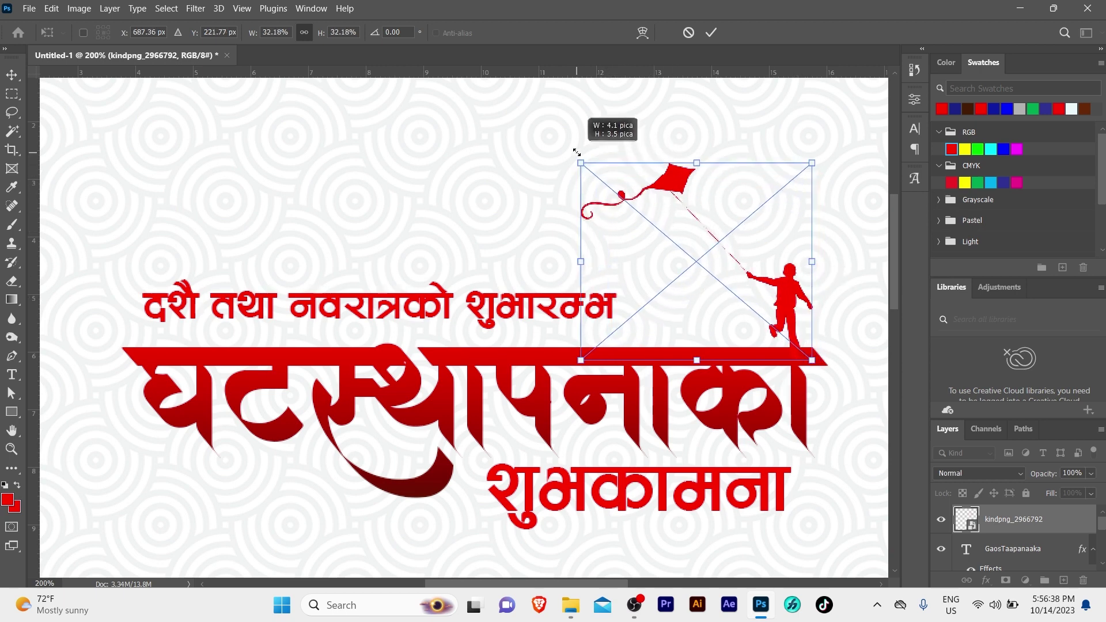
pyautogui.moveTo(784, 291); pyautogui.dragTo(781, 290)
pyautogui.press('Return')
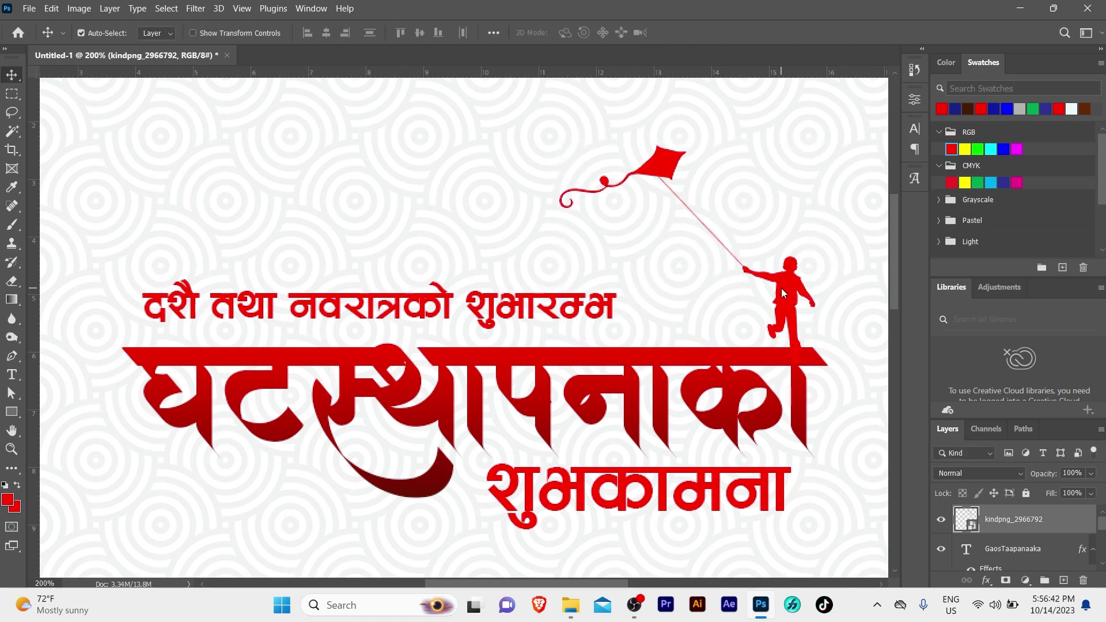
pyautogui.press('z')
pyautogui.keyDown('alt'); pyautogui.click(780, 288); pyautogui.keyUp('alt')
# Select the kite-boy image and headline together and group them
pyautogui.keyDown('alt'); pyautogui.click(786, 359); pyautogui.keyUp('alt')
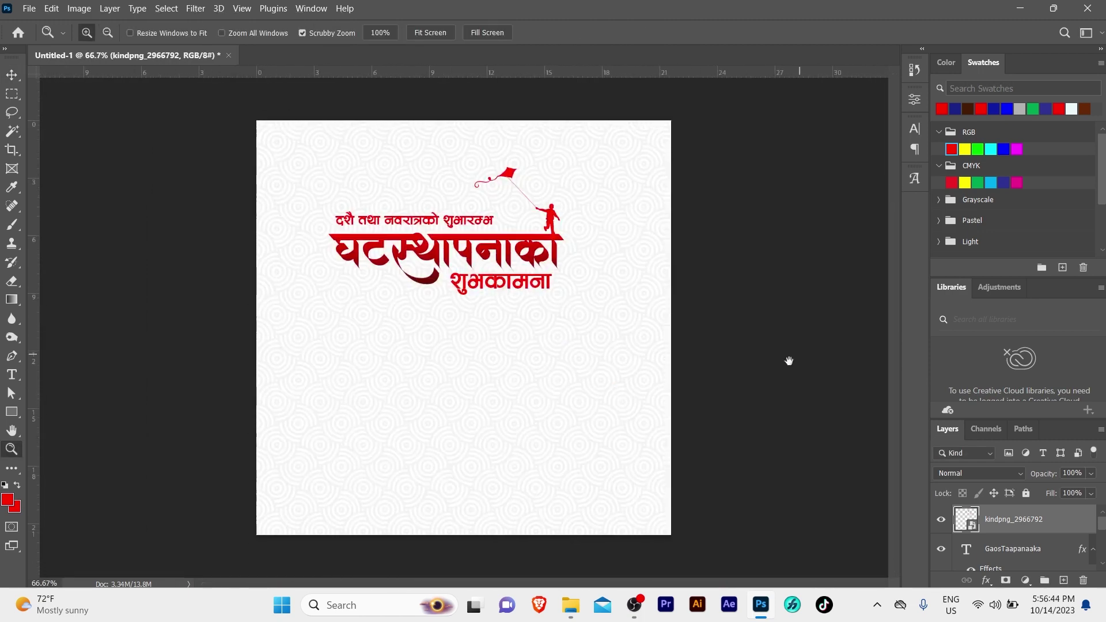
pyautogui.click(479, 258)
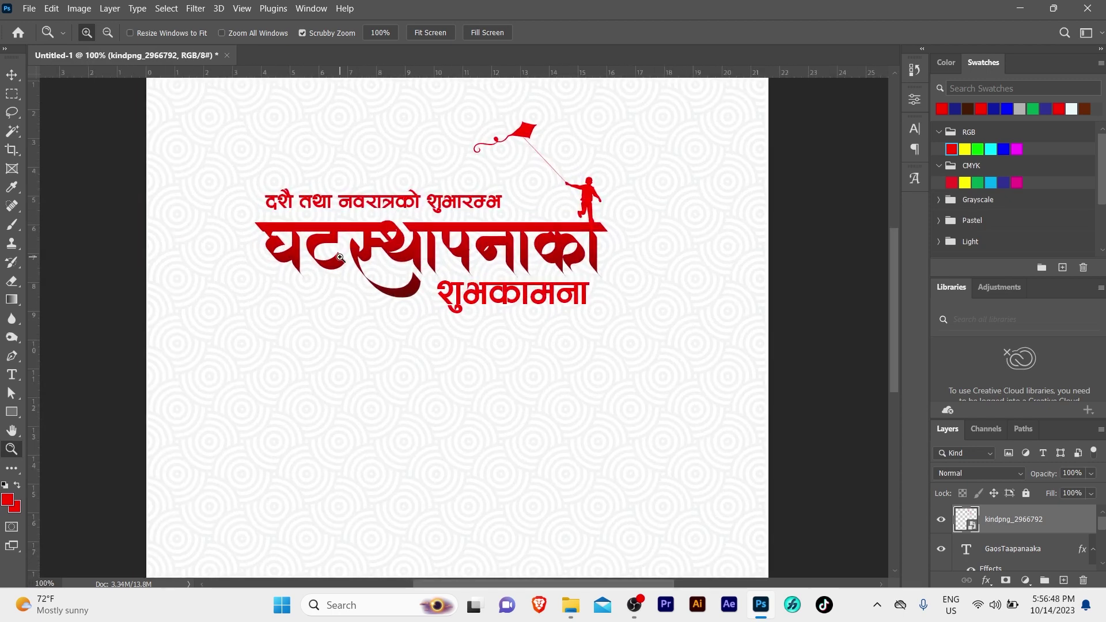
pyautogui.keyDown('alt'); pyautogui.click(519, 296); pyautogui.keyUp('alt')
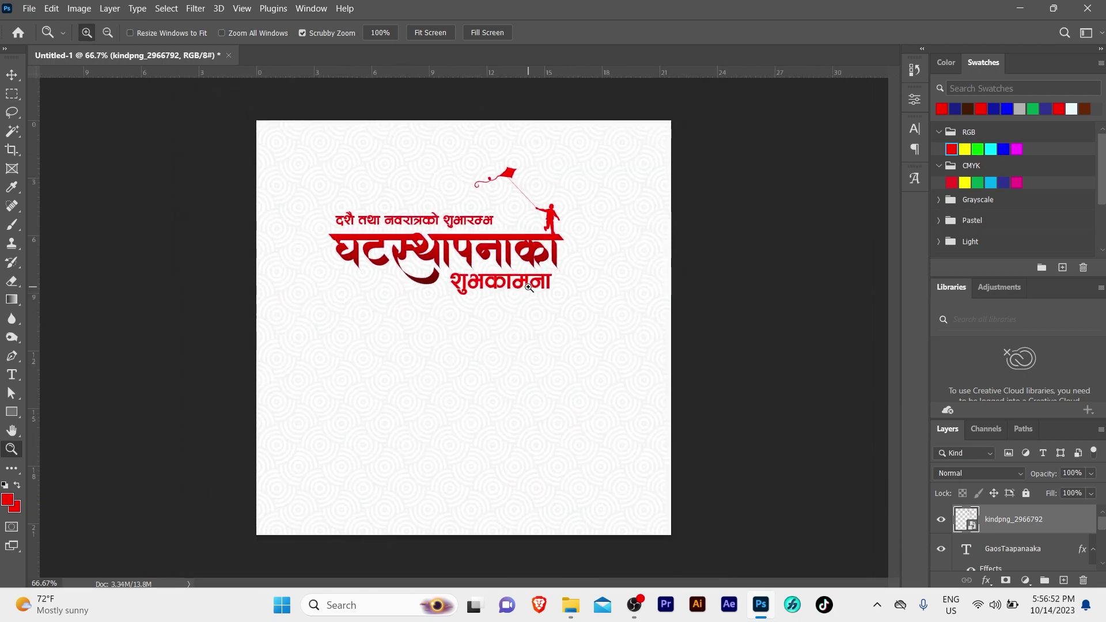
pyautogui.press('v')
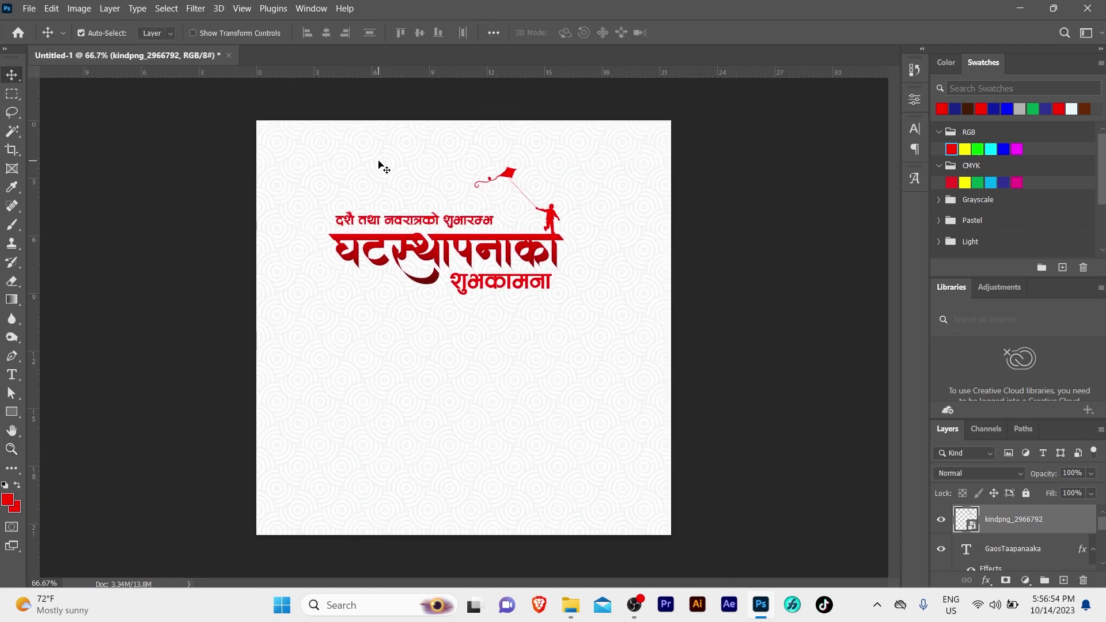
pyautogui.moveTo(378, 165); pyautogui.dragTo(582, 300)
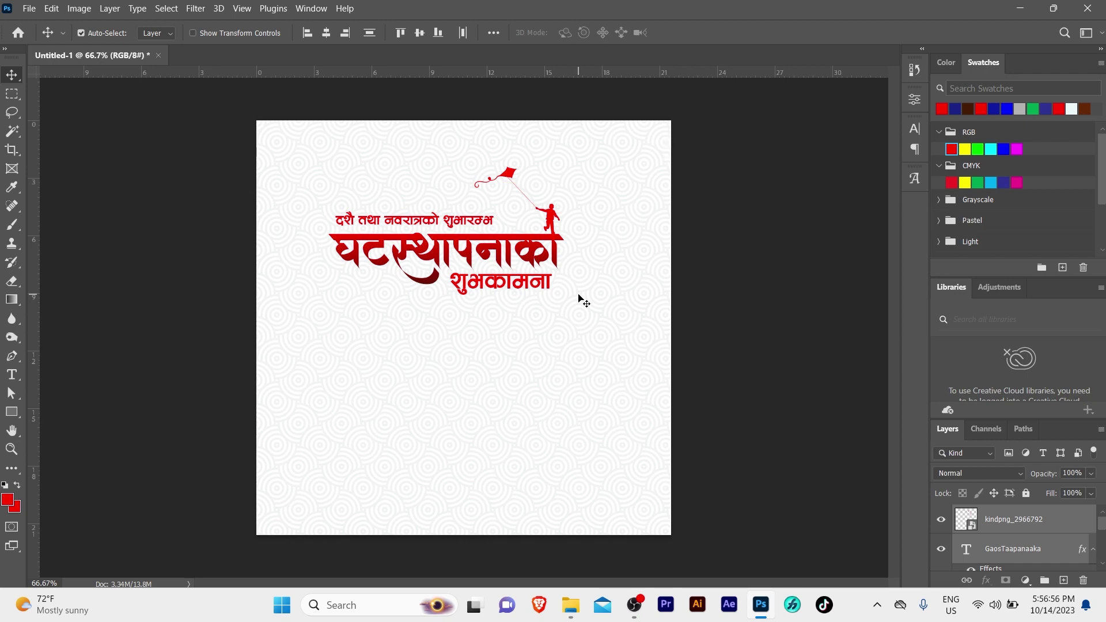
pyautogui.hotkey('ctrl', 'g')
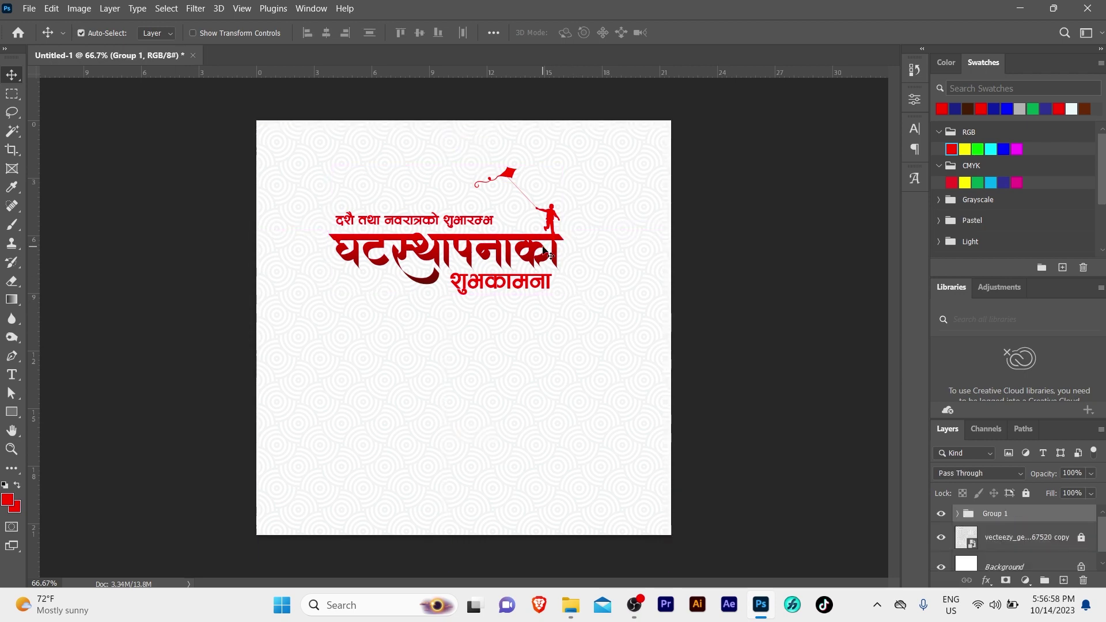
# Centre the group horizontally on the canvas and nudge it slightly up
pyautogui.hotkey('ctrl', 'a')
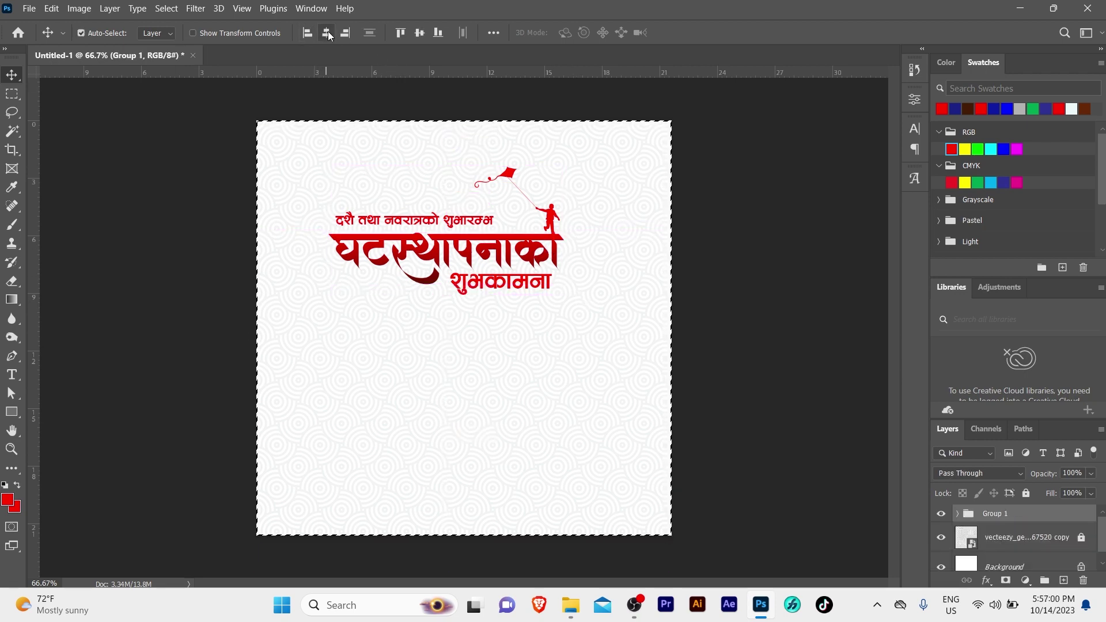
pyautogui.click(323, 33)
pyautogui.hotkey('ctrl', 'd')
pyautogui.press('ctrl')
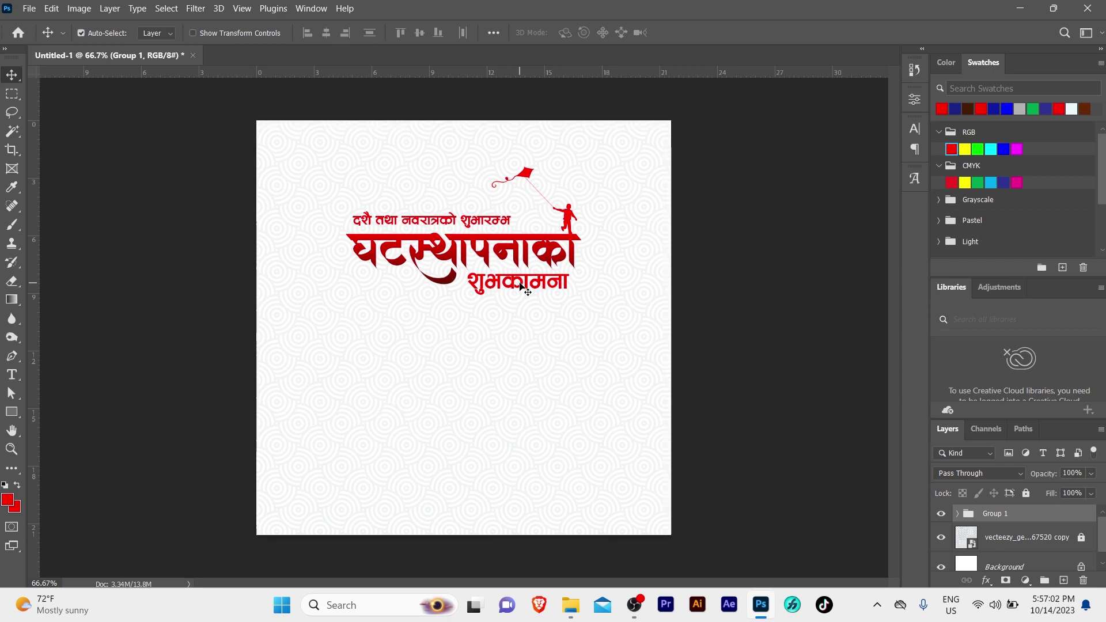
pyautogui.hotkey('shift', 'Up')
pyautogui.hotkey('shift', 'Up')
pyautogui.hotkey('shift', 'Up')
pyautogui.hotkey('shift', 'Up')
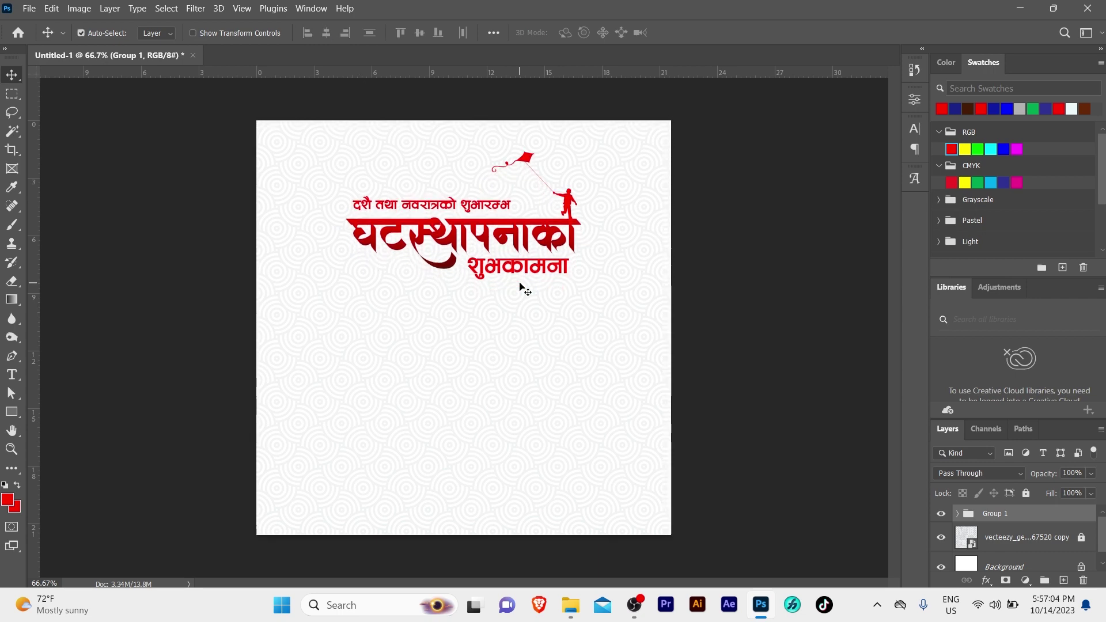
pyautogui.click(541, 311)
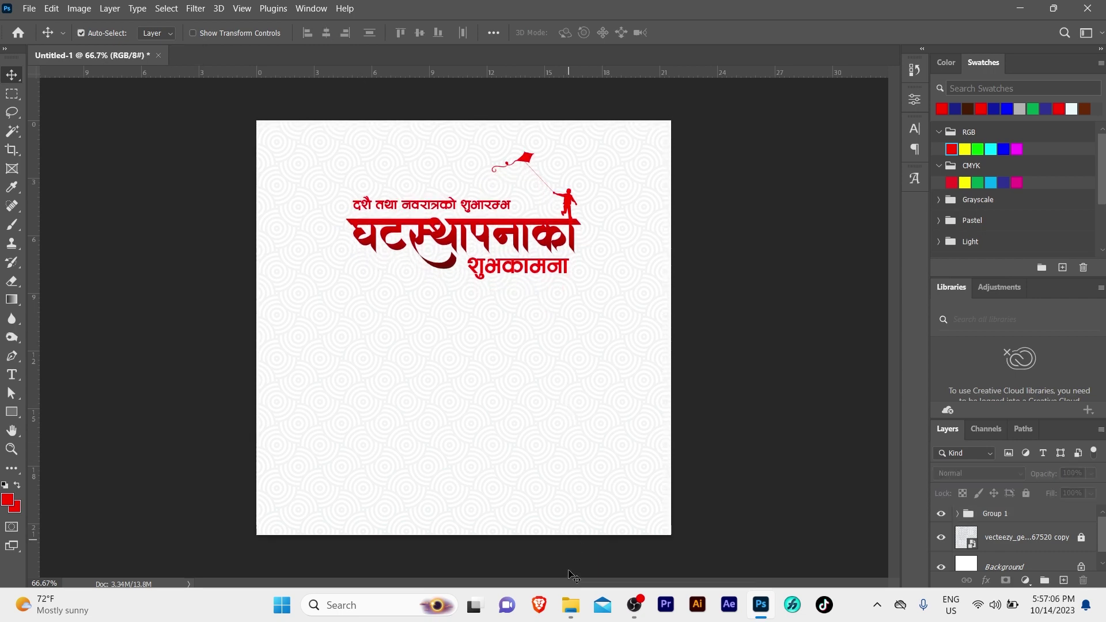
# Pick the Jamara image in the Dashain folder and drop it on the canvas below the headline
pyautogui.click(570, 604)
pyautogui.click(478, 353)
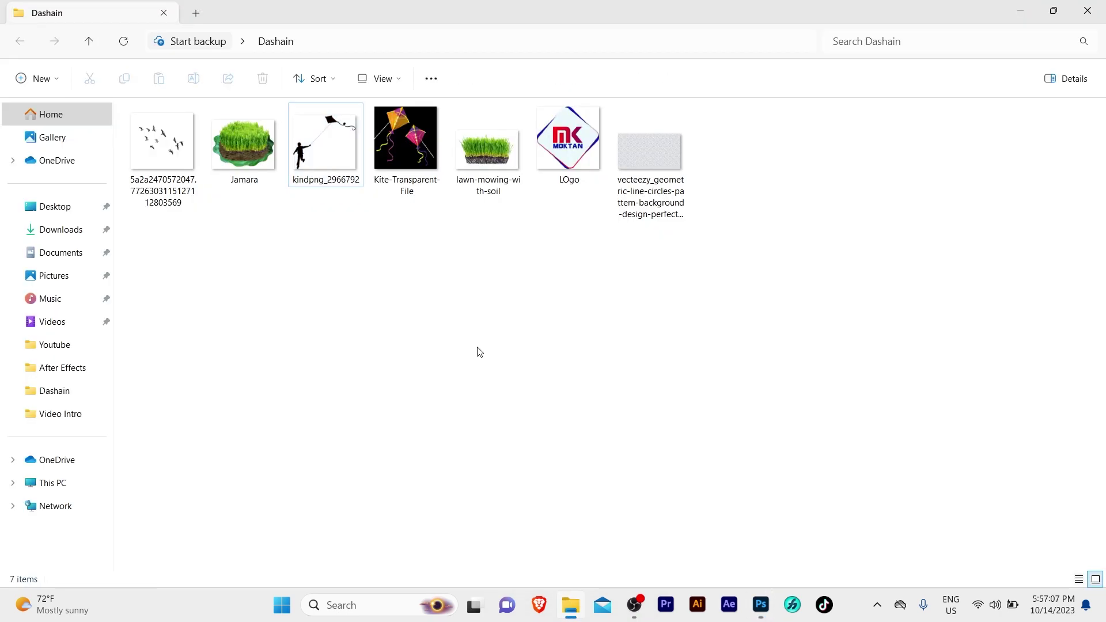
pyautogui.click(273, 160)
pyautogui.moveTo(257, 190)
pyautogui.mouseDown()
pyautogui.moveTo(439, 292)
pyautogui.moveTo(501, 393)
pyautogui.moveTo(493, 382)
pyautogui.mouseUp()
pyautogui.moveTo(486, 305)
pyautogui.mouseDown()
pyautogui.moveTo(484, 347)
pyautogui.moveTo(487, 333)
pyautogui.mouseUp()
# Commit the Jamara image, centre it horizontally on the canvas and nudge it down twice
pyautogui.press('Return')
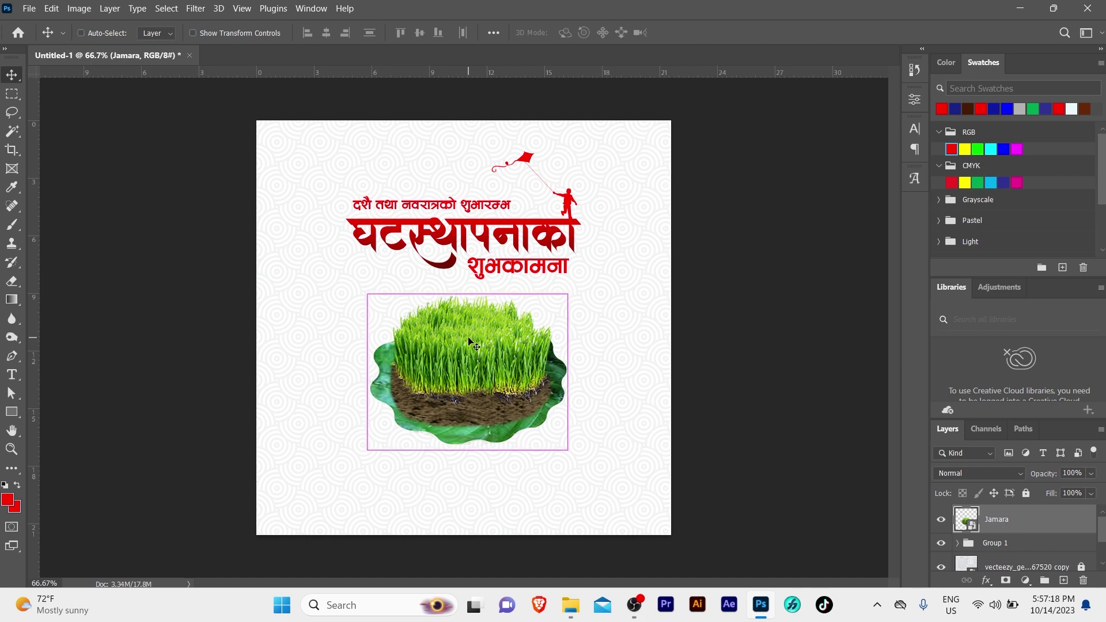
pyautogui.hotkey('ctrl', 'a')
pyautogui.click(325, 33)
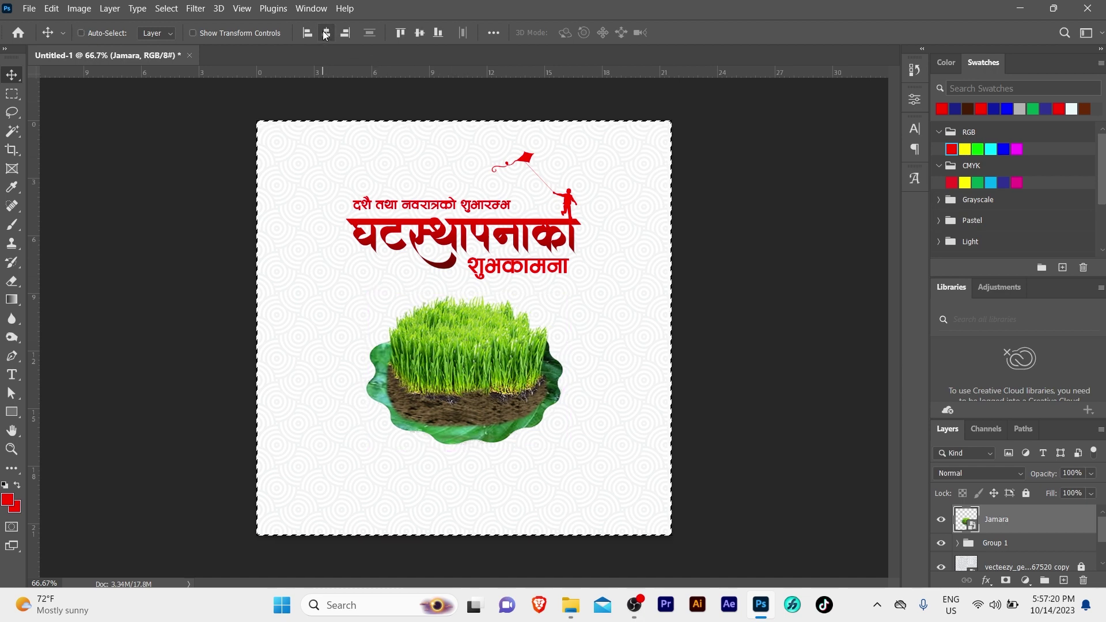
pyautogui.hotkey('ctrl', 'd')
pyautogui.hotkey('shift', 'Down')
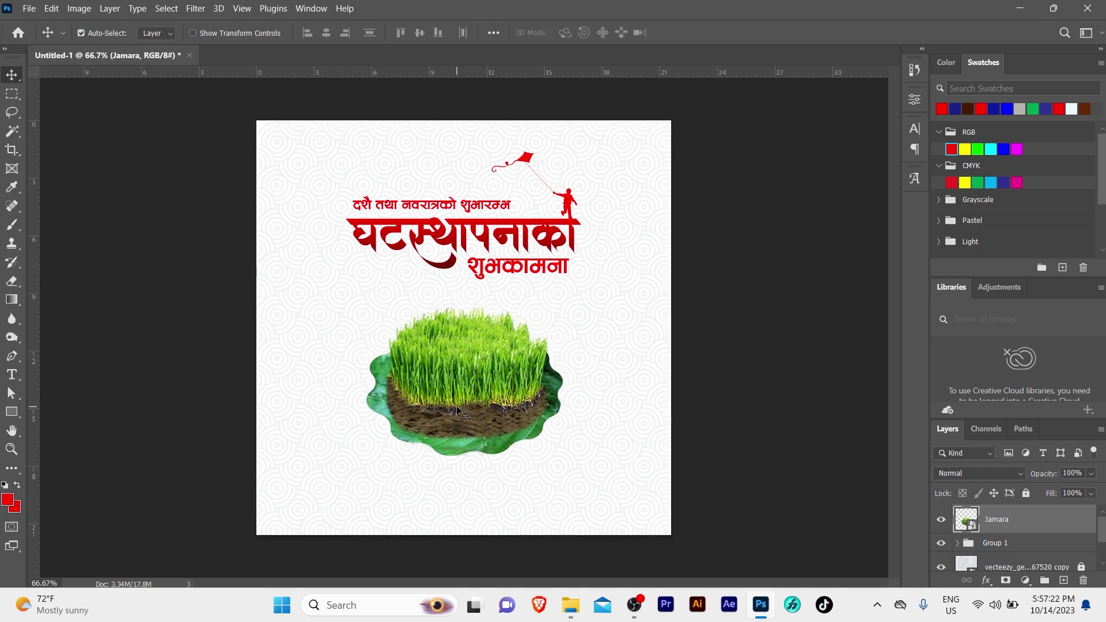
pyautogui.hotkey('shift', 'Down')
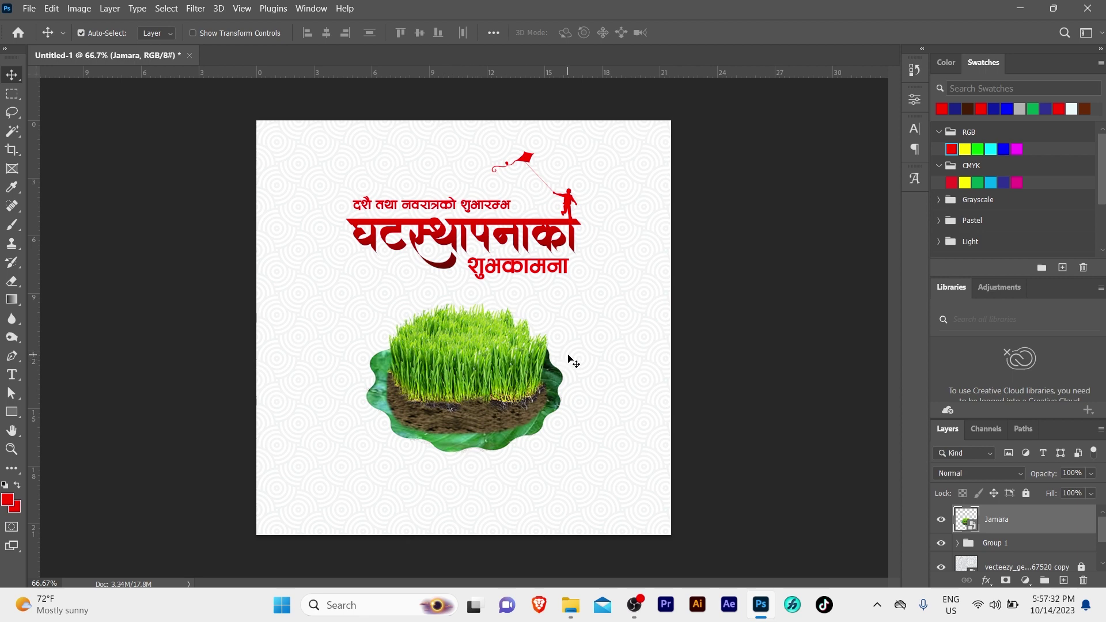
# Open Blending Options for the Jamara layer and enable Drop Shadow
pyautogui.rightClick(1049, 522)
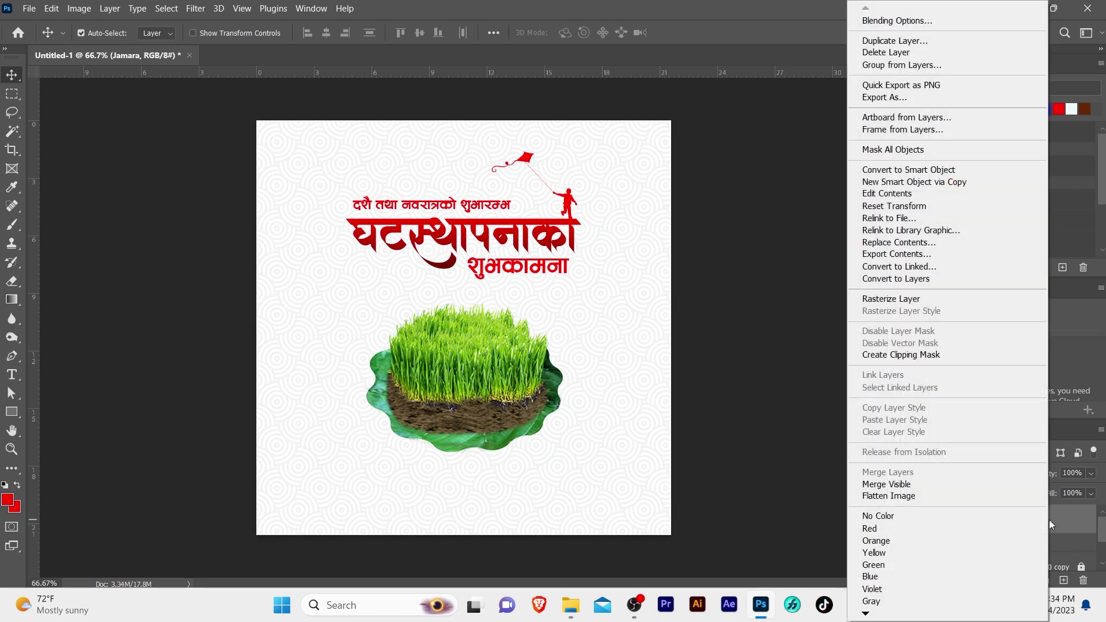
pyautogui.click(909, 21)
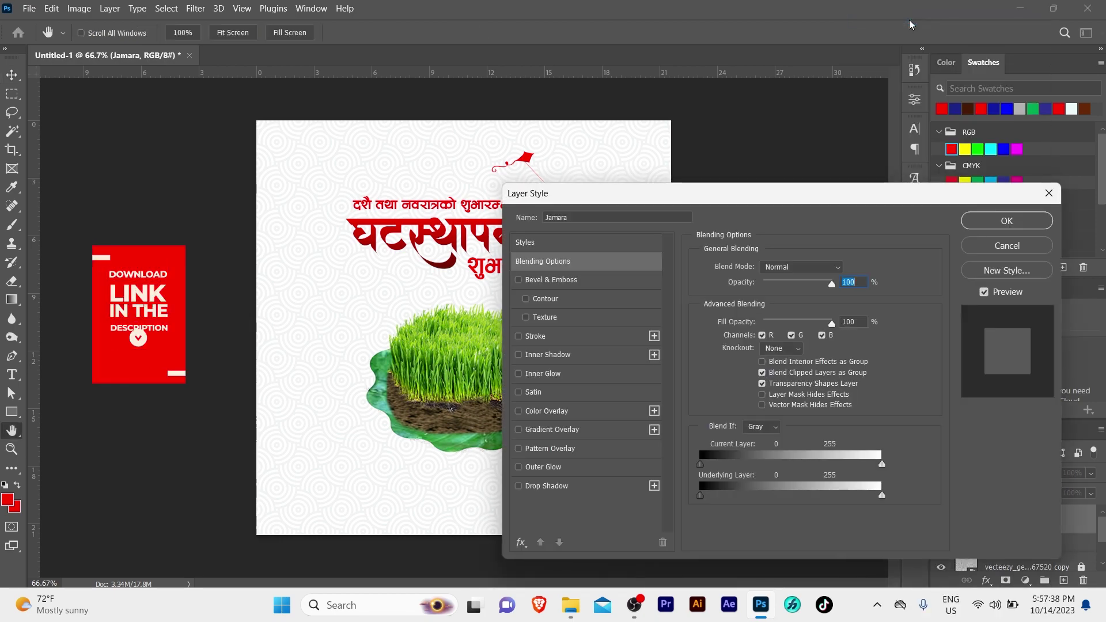
pyautogui.moveTo(622, 217); pyautogui.dragTo(673, 155)
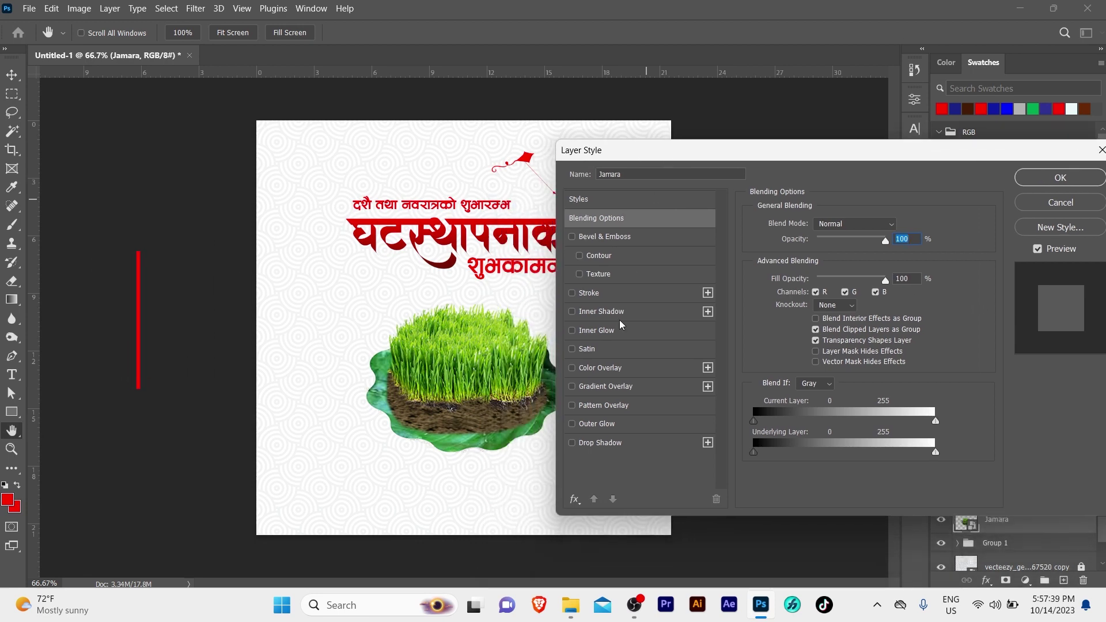
pyautogui.click(619, 445)
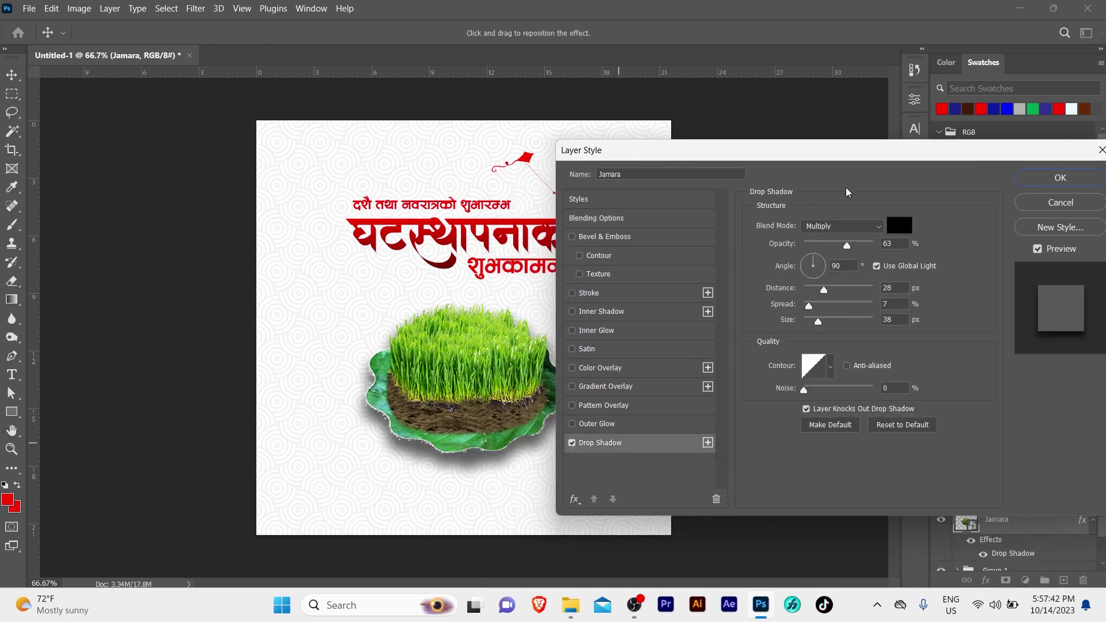
pyautogui.moveTo(797, 154); pyautogui.dragTo(840, 91)
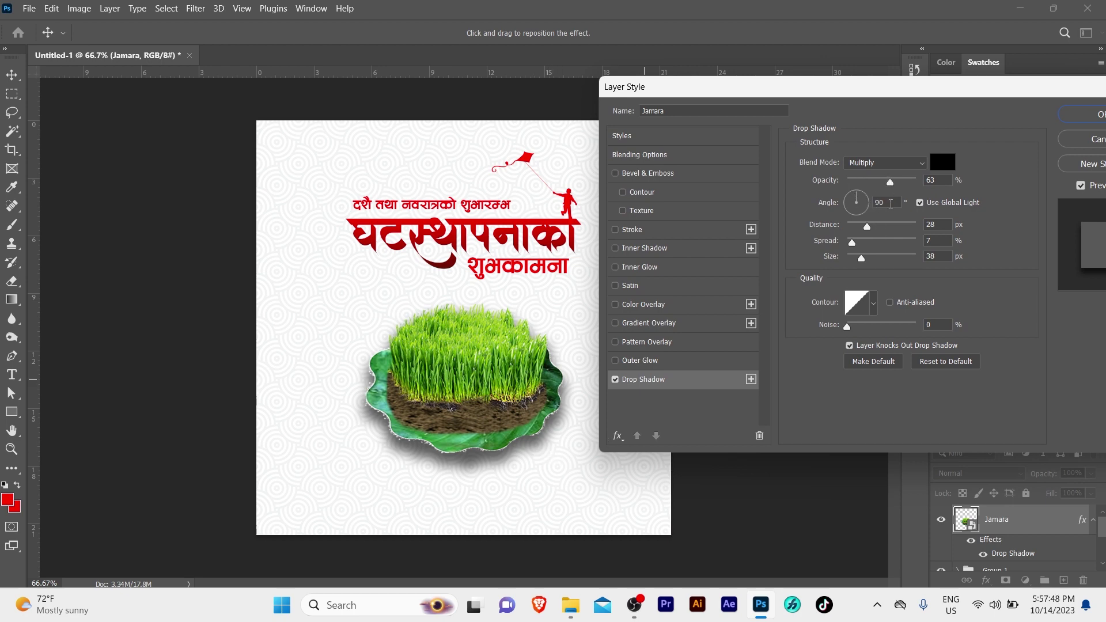
# Set the drop shadow to 70% opacity, 28 px distance, 10% spread and 30 px size, and apply it
pyautogui.doubleClick(890, 204)
pyautogui.moveTo(893, 180); pyautogui.dragTo(893, 181)
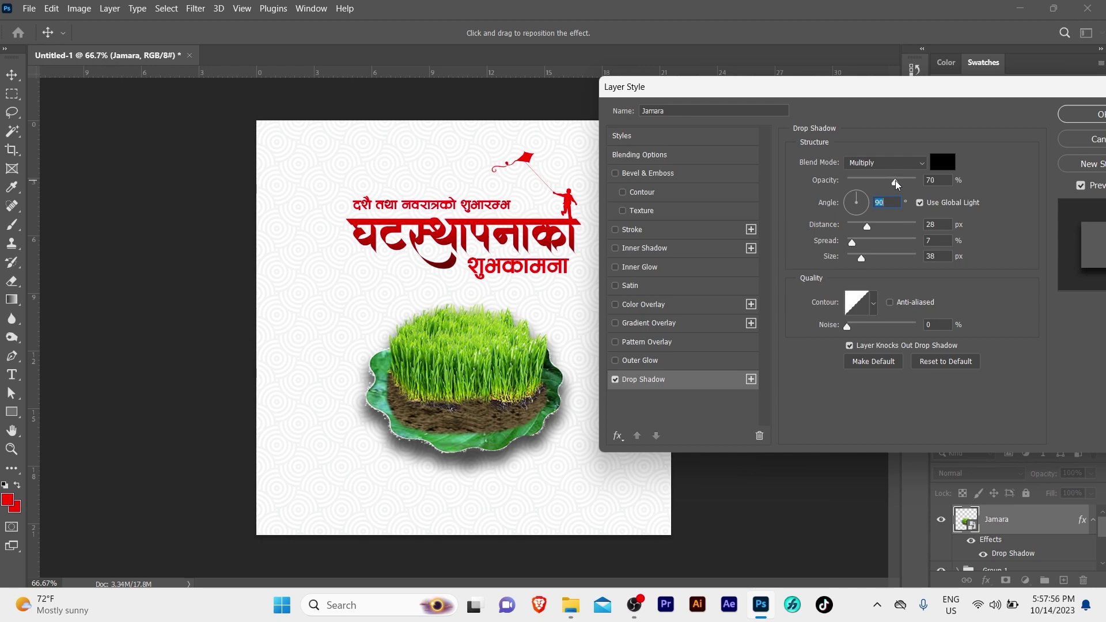
pyautogui.doubleClick(936, 182)
pyautogui.moveTo(865, 257); pyautogui.dragTo(859, 257)
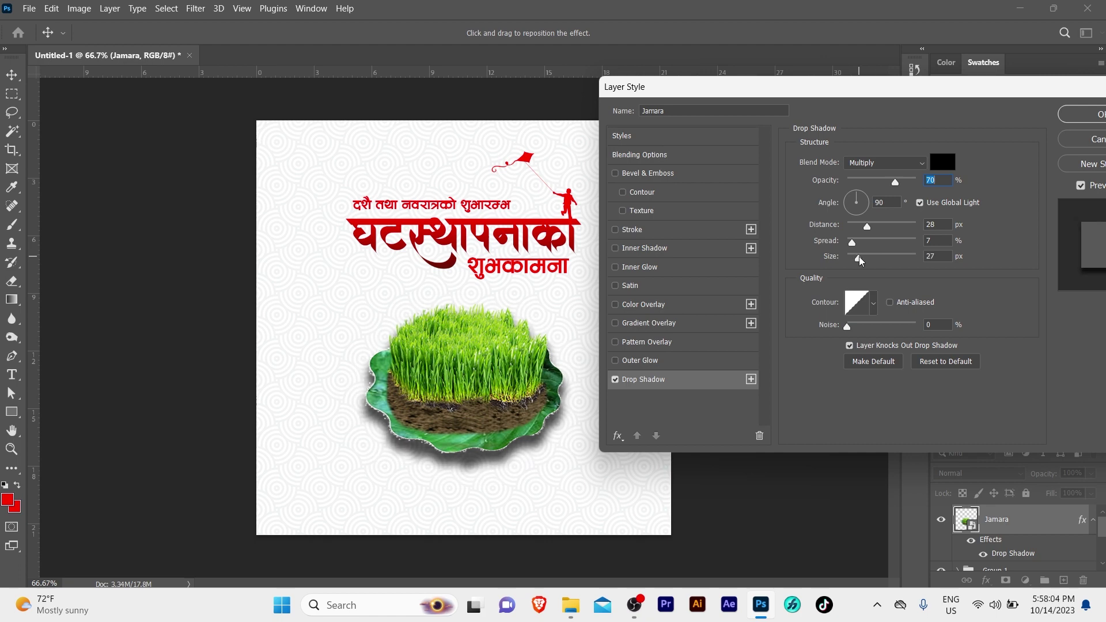
pyautogui.click(859, 257)
pyautogui.write('30')
pyautogui.moveTo(854, 244); pyautogui.dragTo(858, 244)
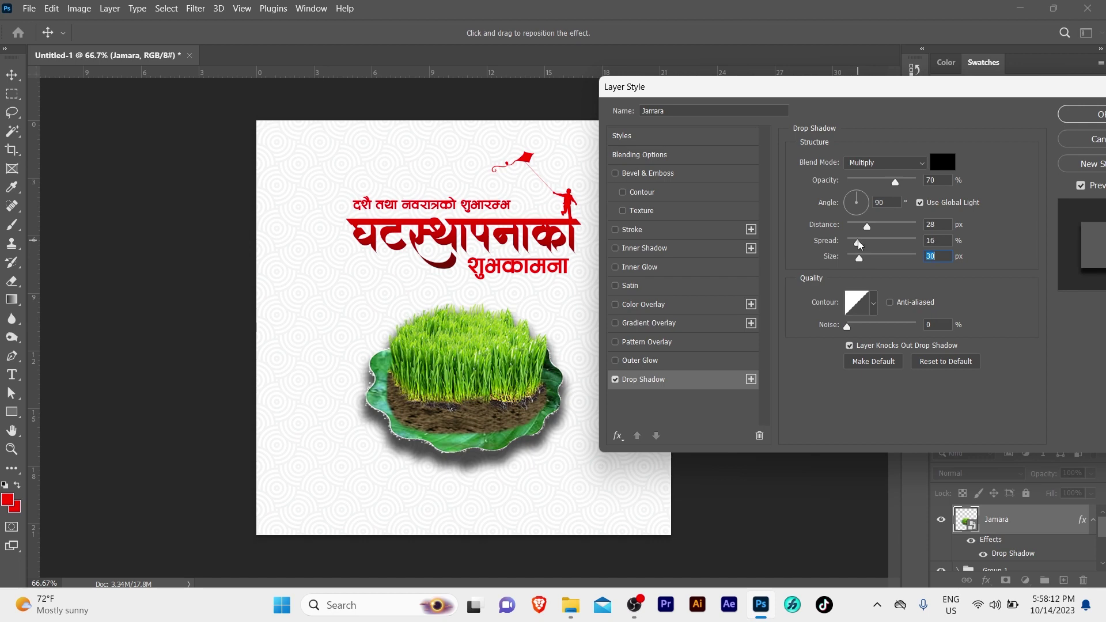
pyautogui.click(858, 242)
pyautogui.write('1')
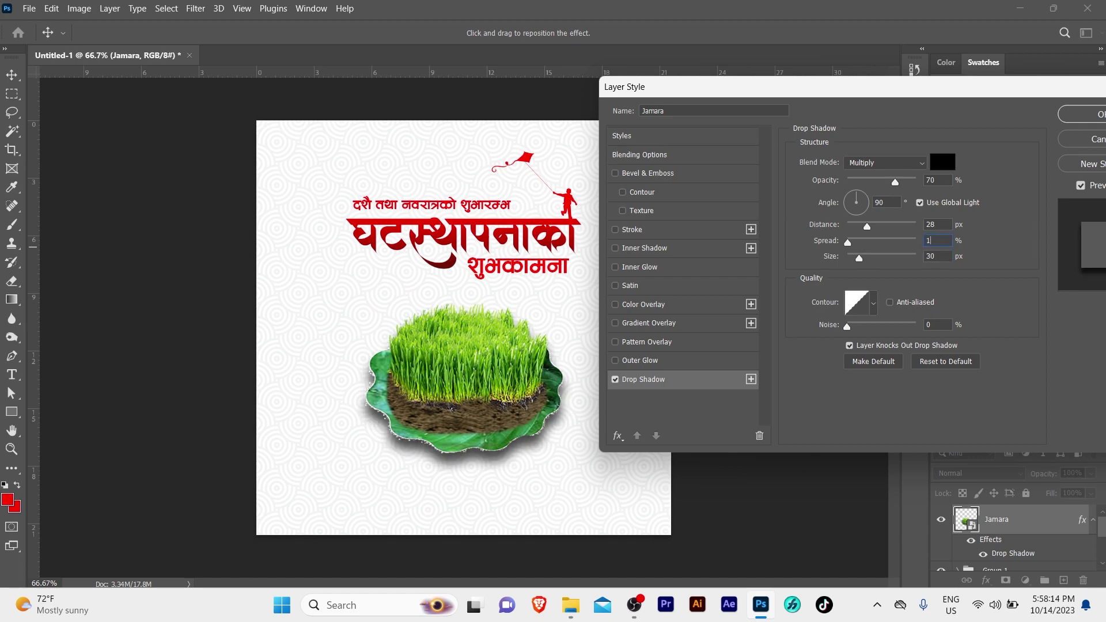
pyautogui.write('0')
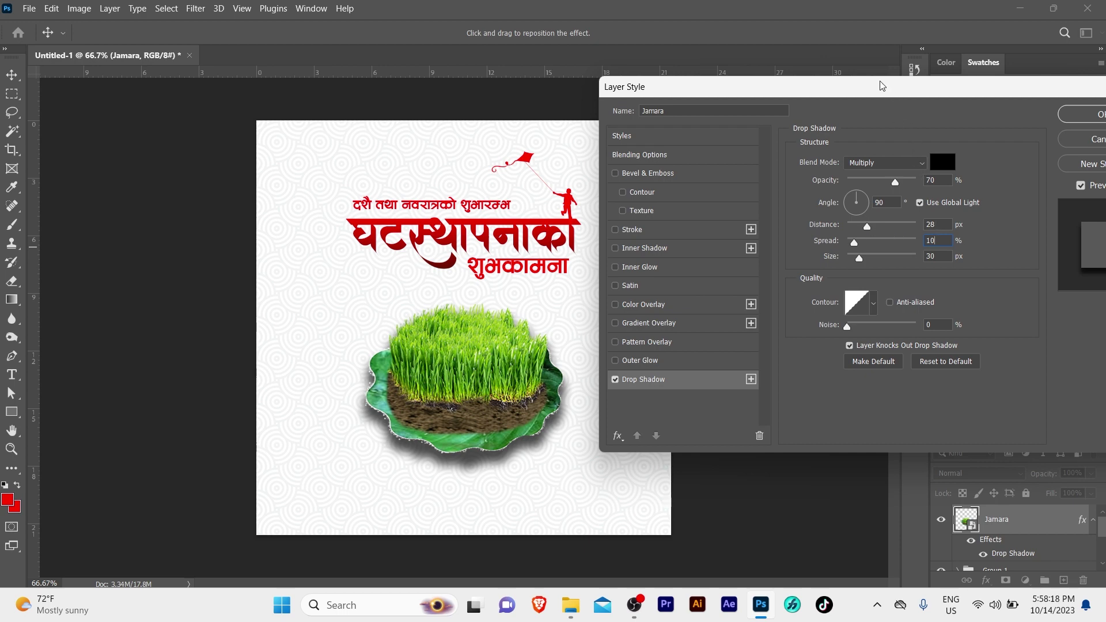
pyautogui.moveTo(880, 86); pyautogui.dragTo(795, 96)
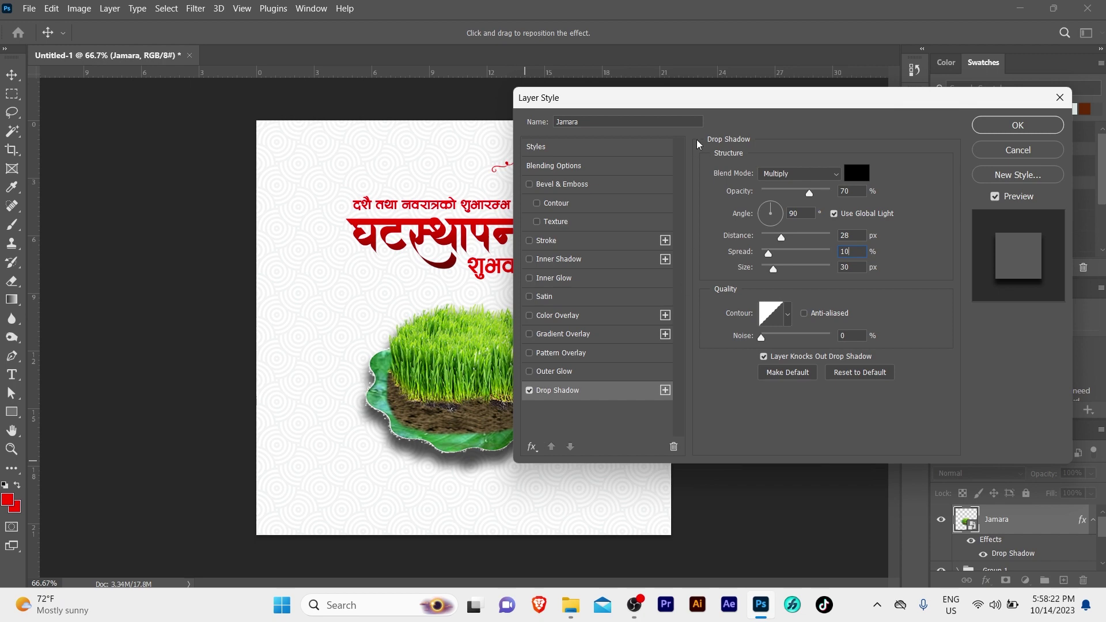
pyautogui.moveTo(730, 103); pyautogui.dragTo(719, 102)
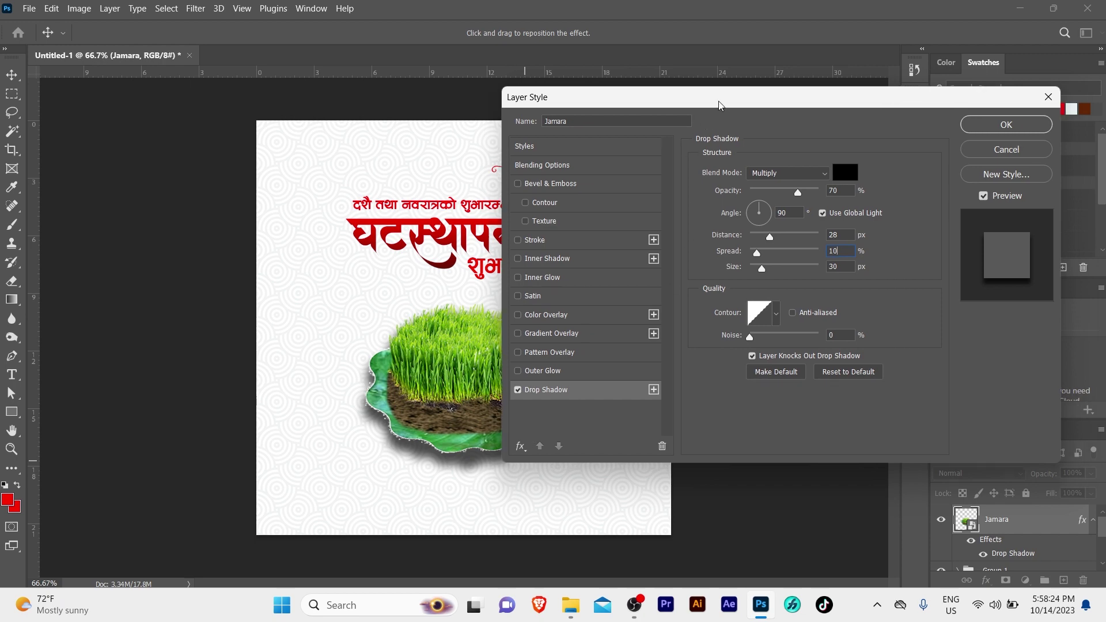
pyautogui.click(1004, 125)
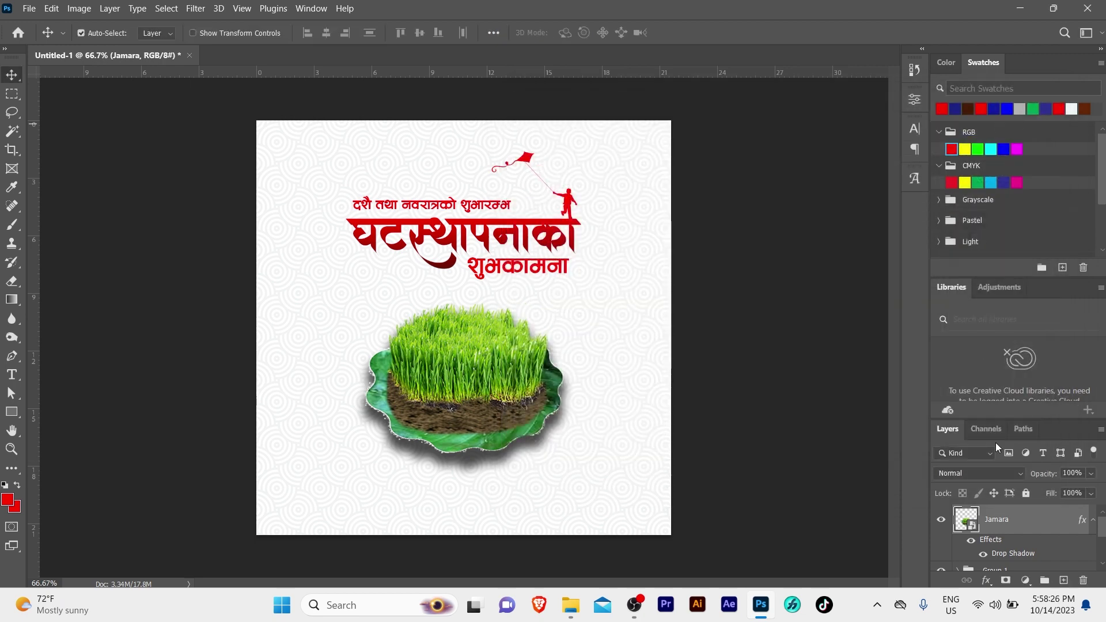
# Compare the drop shadow on and off, then nudge the Jamara grass image slightly lower
pyautogui.click(985, 554)
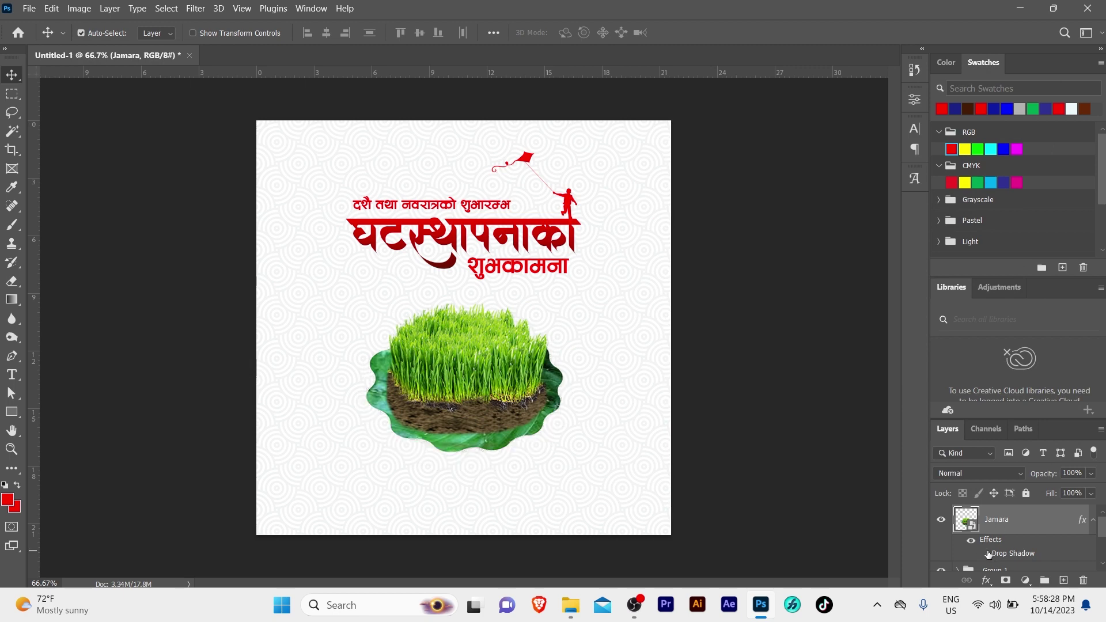
pyautogui.click(985, 553)
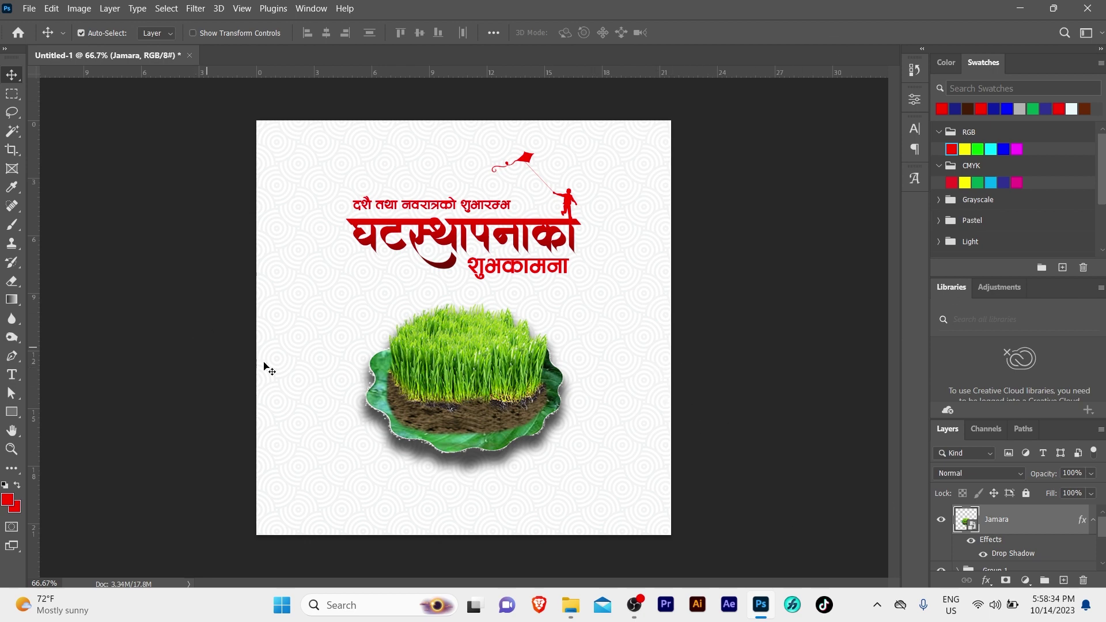
pyautogui.moveTo(456, 352); pyautogui.dragTo(459, 344)
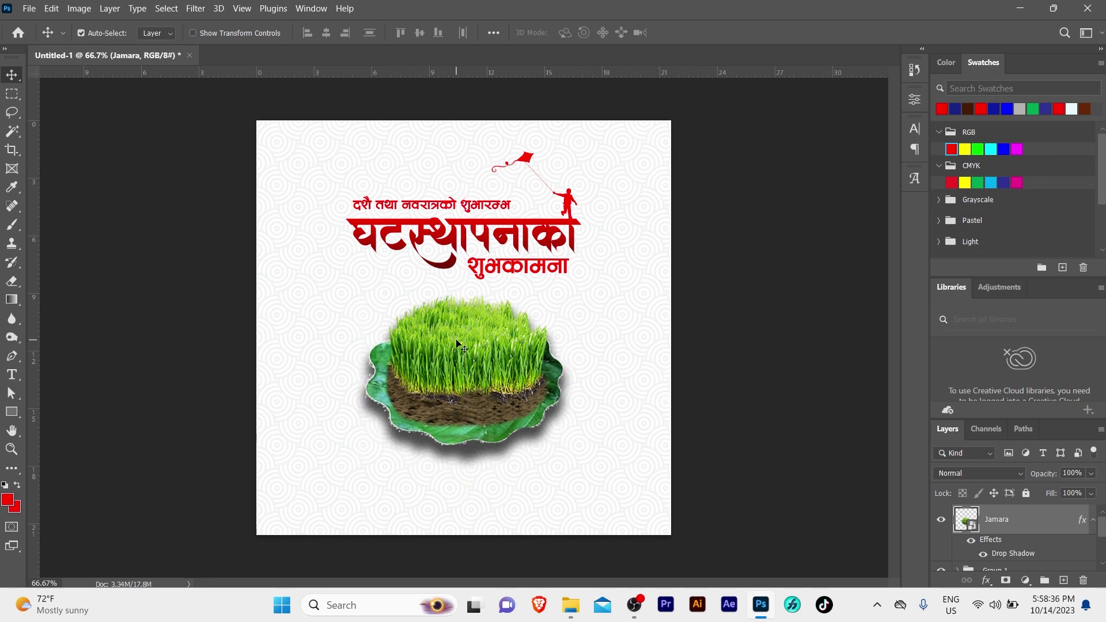
pyautogui.hotkey('ctrl', 'a')
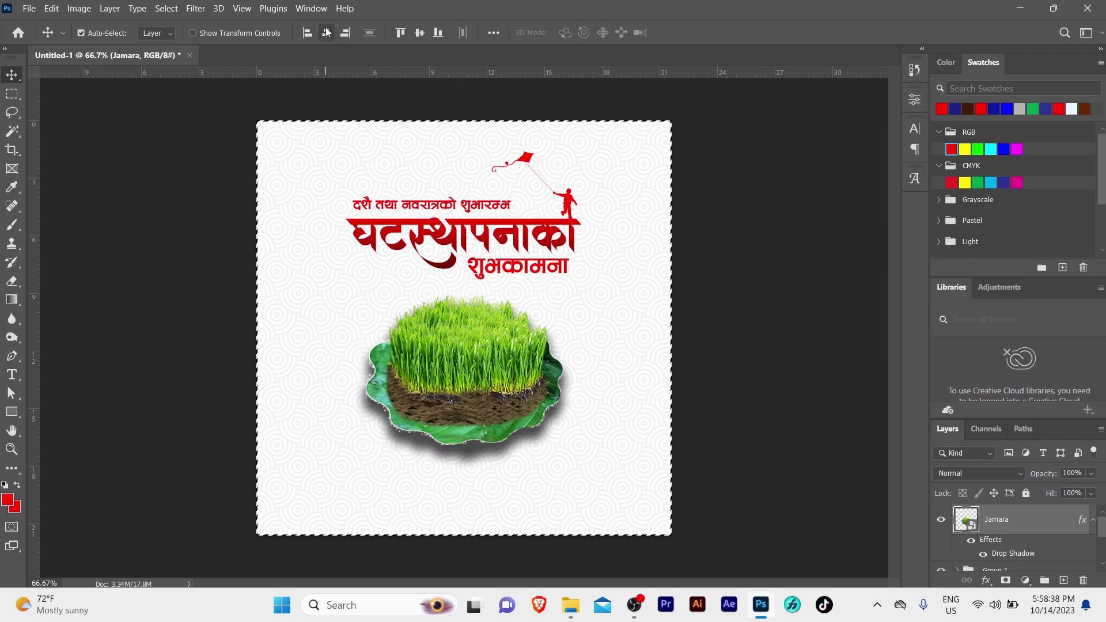
pyautogui.hotkey('ctrl', 'd')
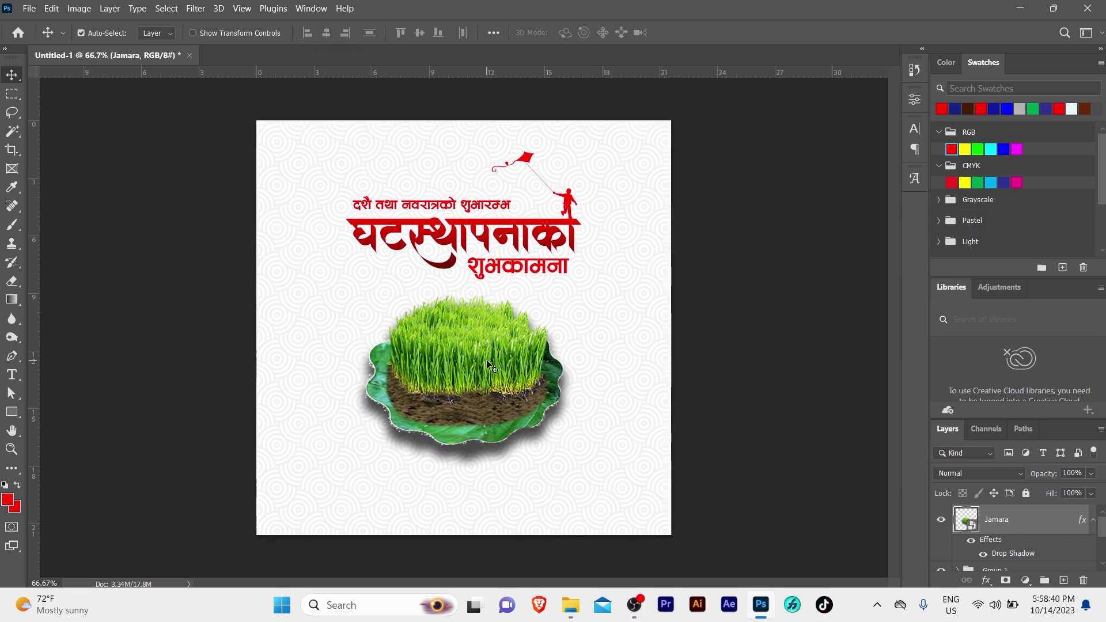
pyautogui.press('Down')
pyautogui.hotkey('shift', 'Down')
pyautogui.press('Down')
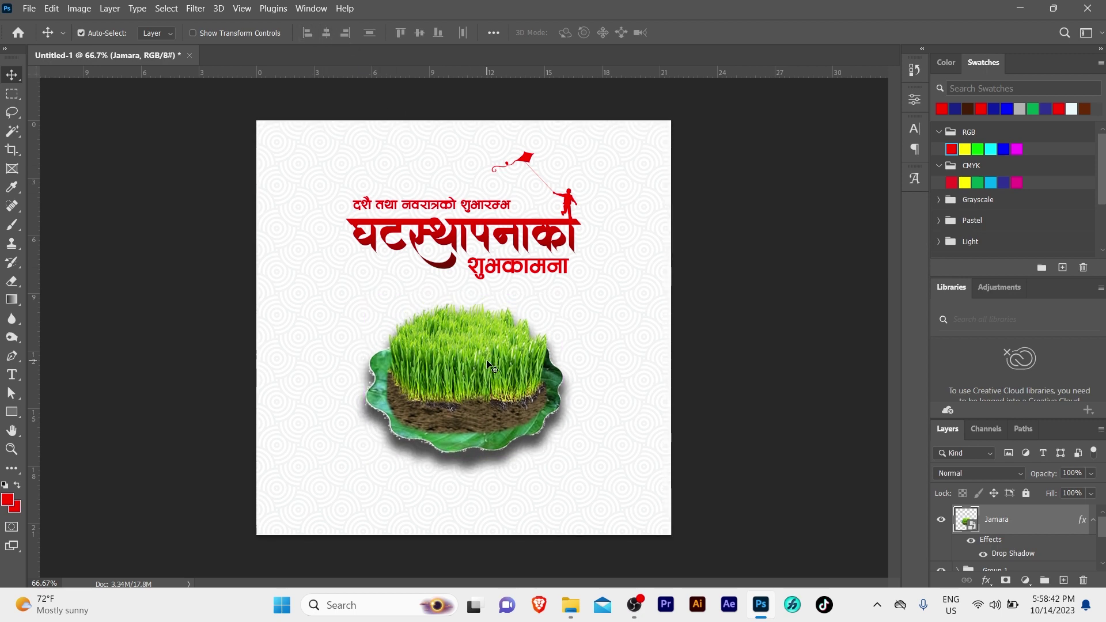
pyautogui.click(562, 338)
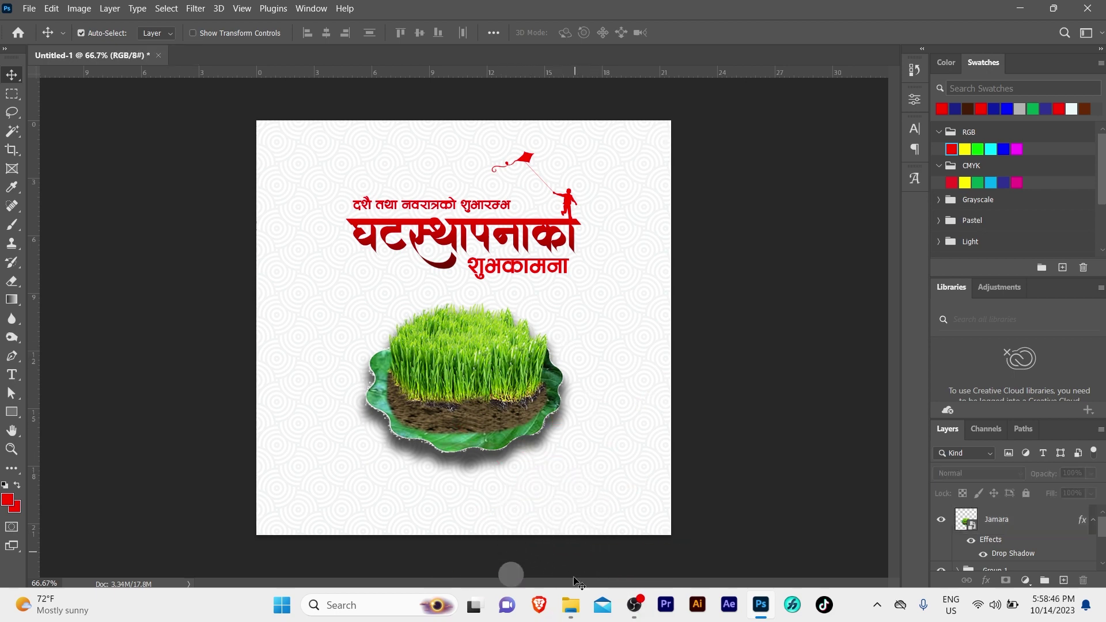
# Drag the LOgo image from the Dashain folder onto the poster
pyautogui.click(570, 604)
pyautogui.click(569, 147)
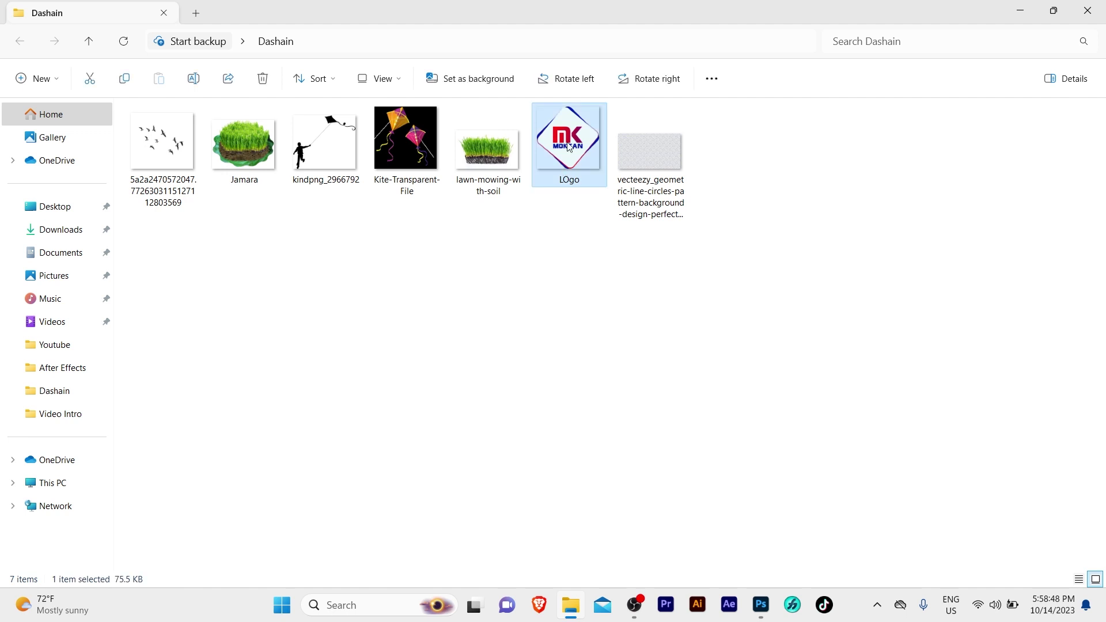
pyautogui.moveTo(569, 147); pyautogui.dragTo(555, 404)
# Place the logo, convert it to a smart object and scale it down
pyautogui.press('Return')
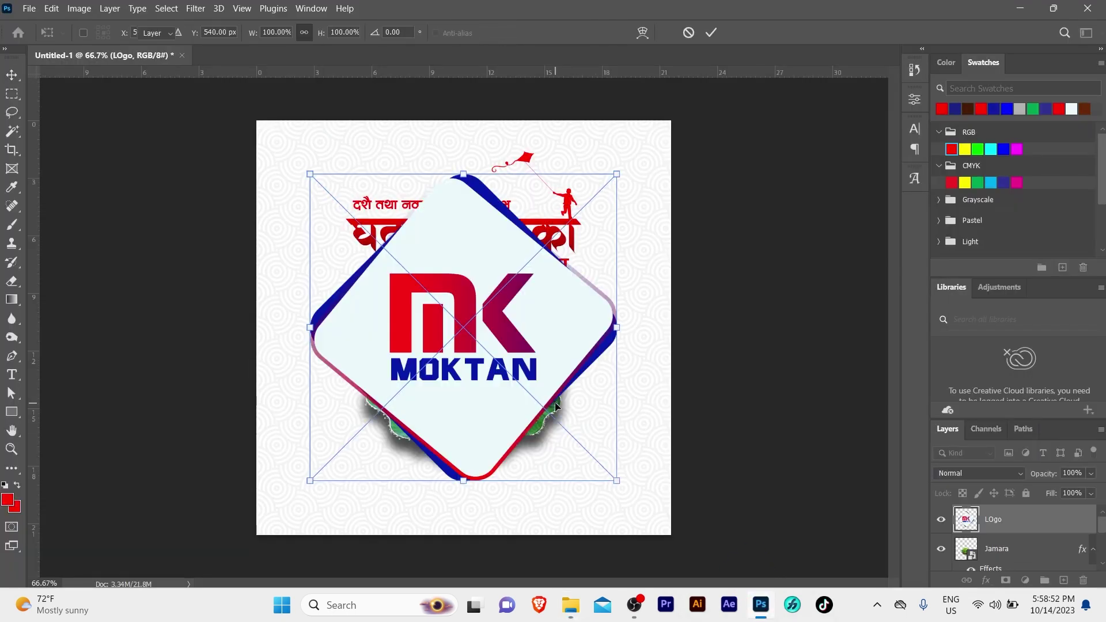
pyautogui.moveTo(457, 315); pyautogui.dragTo(458, 344)
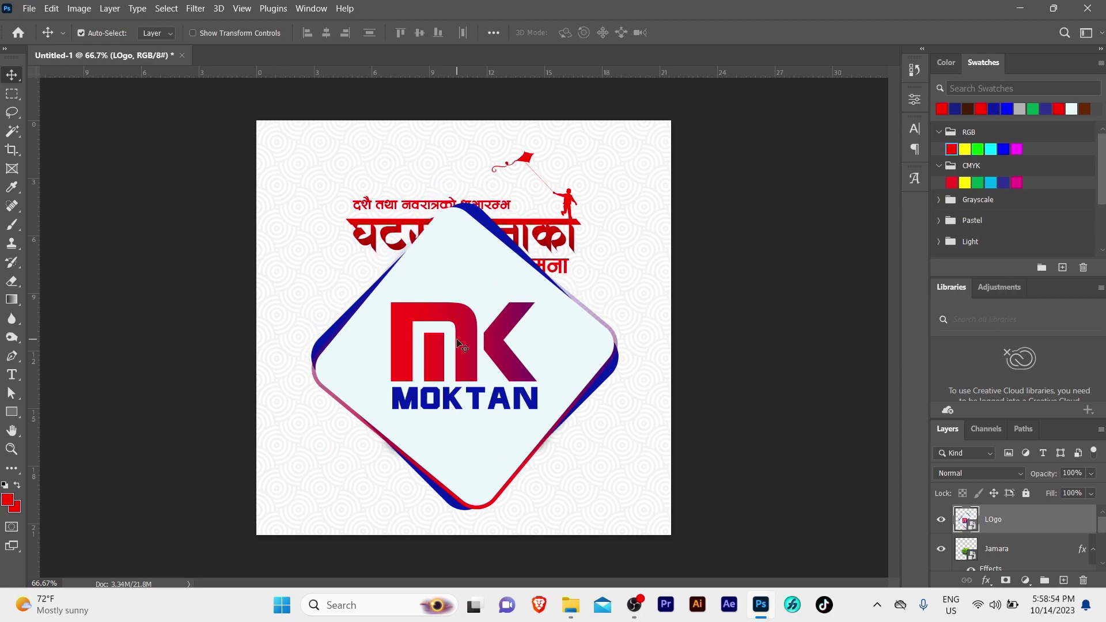
pyautogui.rightClick(1037, 517)
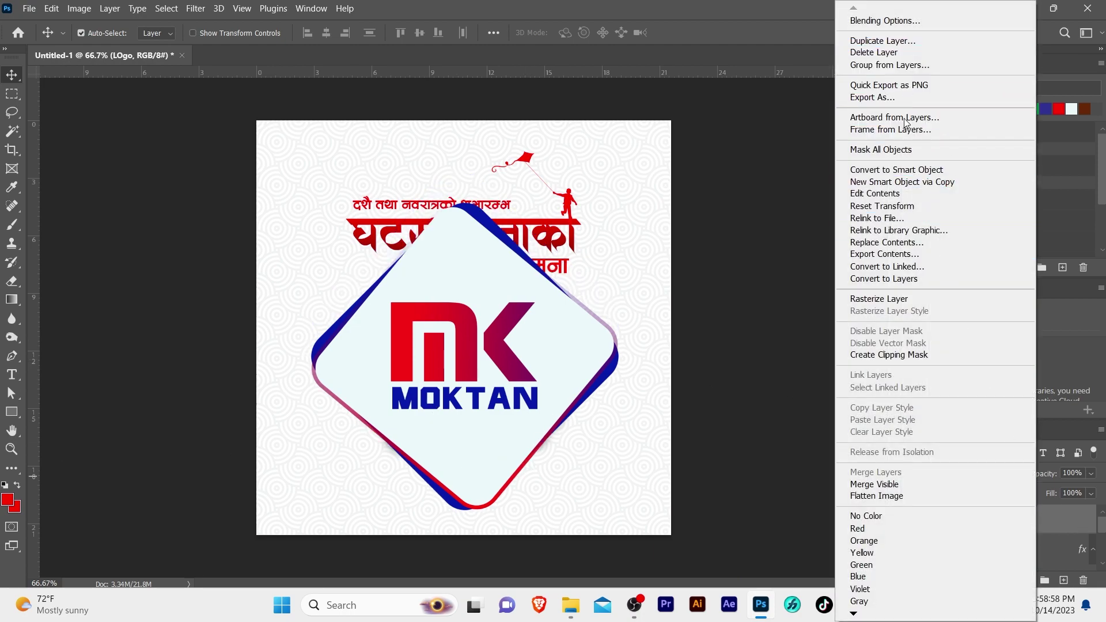
pyautogui.click(896, 170)
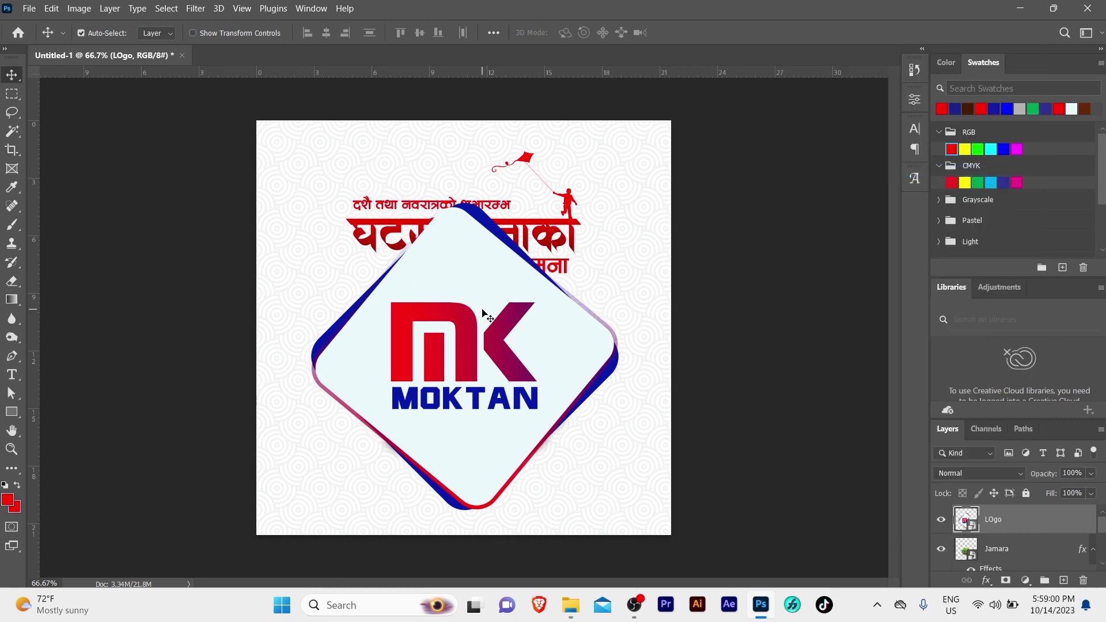
pyautogui.hotkey('ctrl', 't')
pyautogui.moveTo(465, 200); pyautogui.dragTo(464, 451)
pyautogui.press('Return')
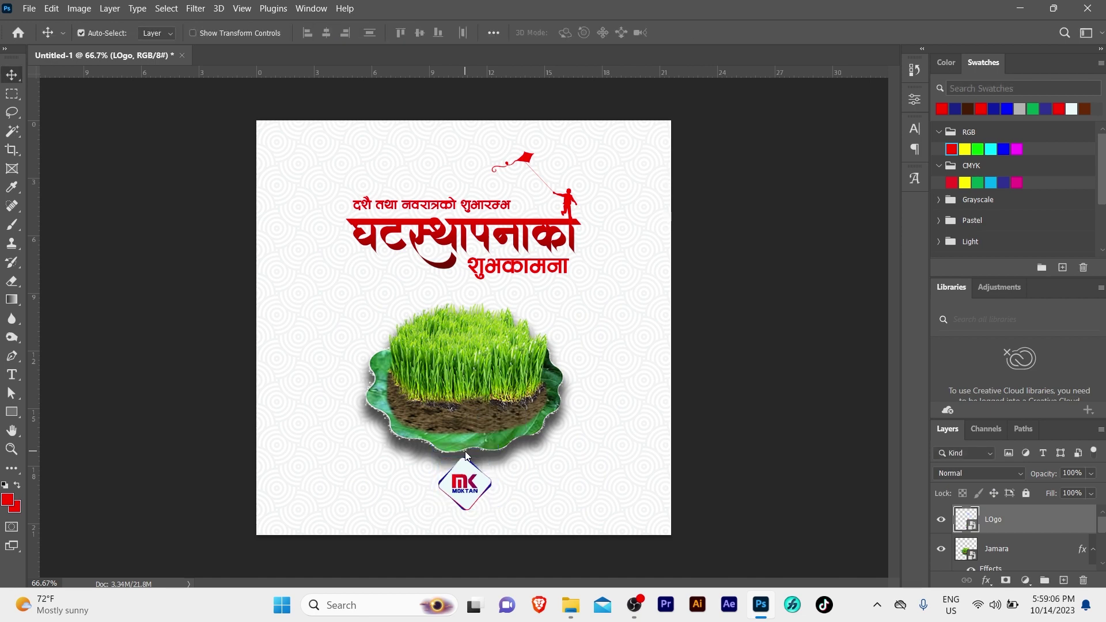
# Move the logo below the Jamara grass and shrink it a bit more
pyautogui.moveTo(461, 392); pyautogui.dragTo(460, 385)
pyautogui.moveTo(466, 487); pyautogui.dragTo(419, 495)
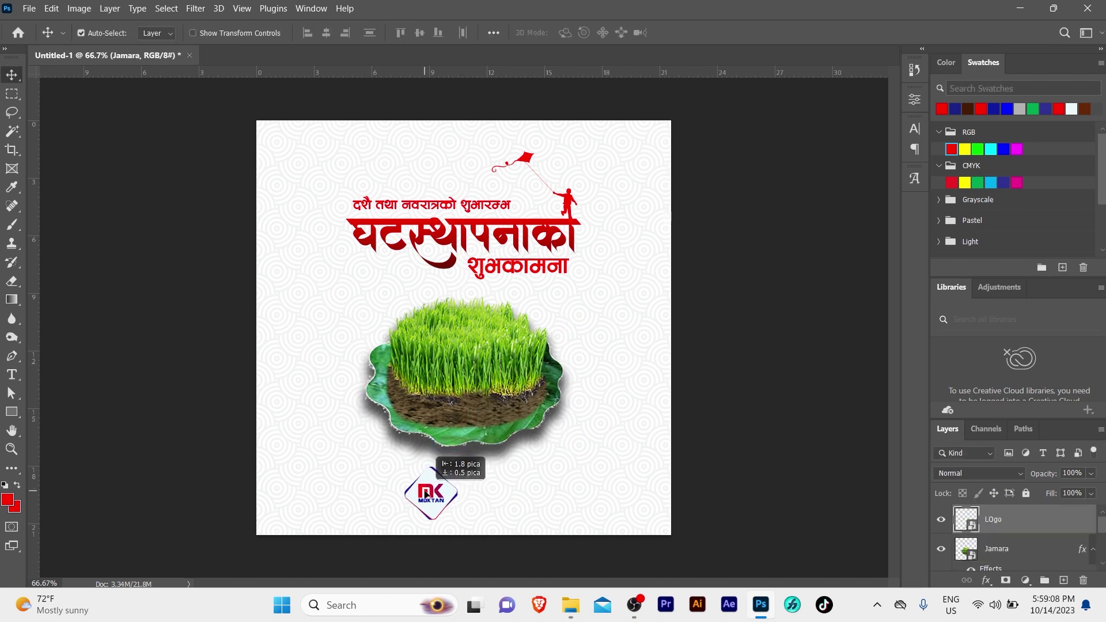
pyautogui.press('z')
pyautogui.click(421, 491)
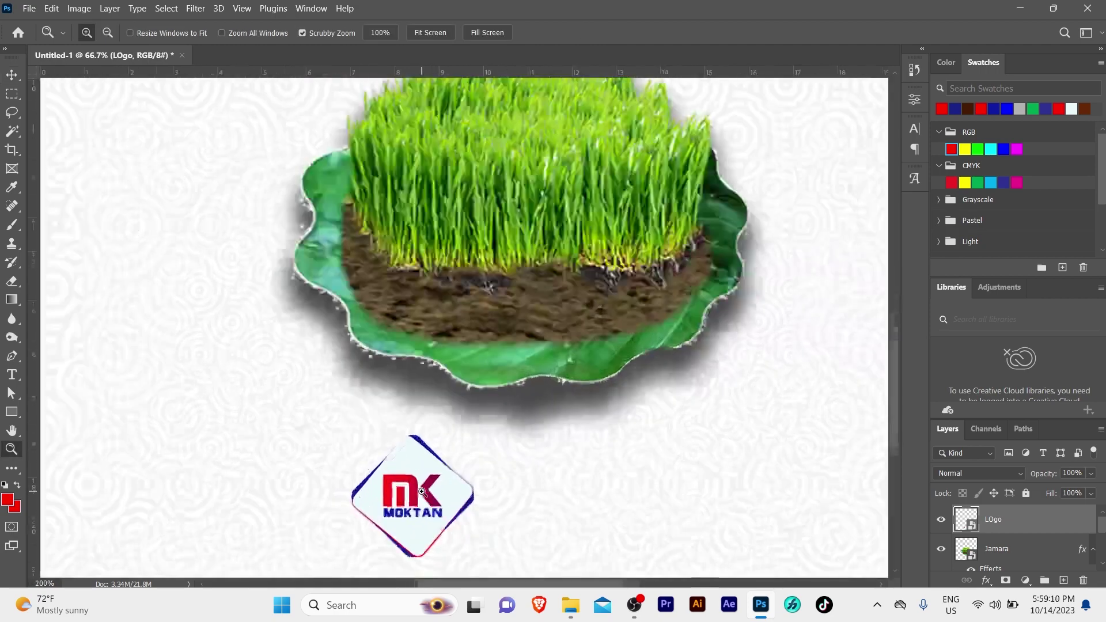
pyautogui.click(423, 427)
pyautogui.press('v')
pyautogui.hotkey('ctrl', 't')
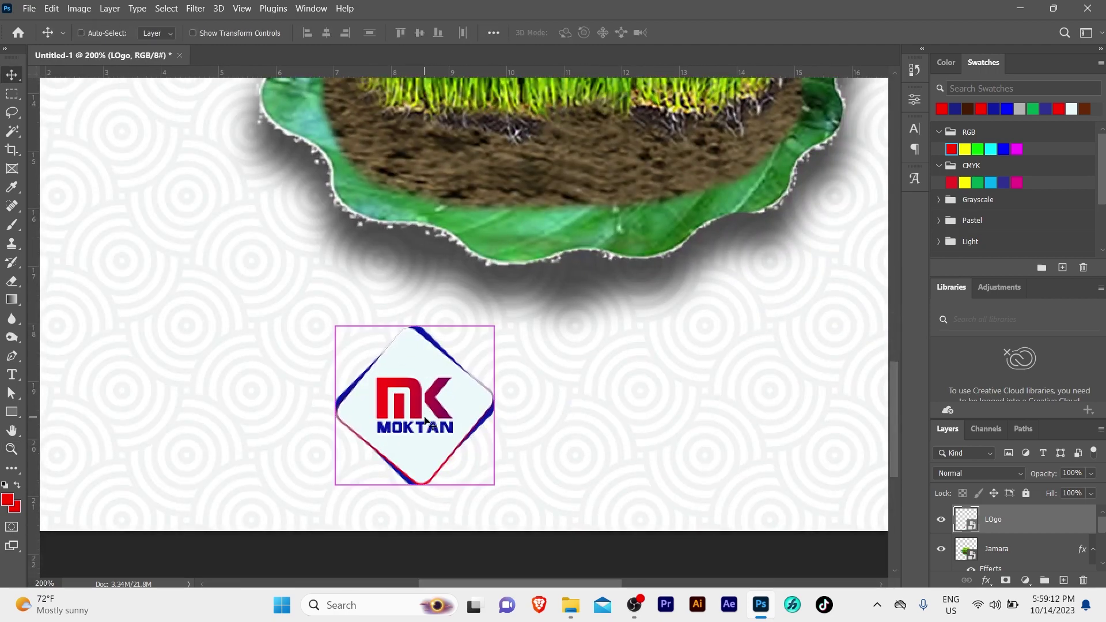
pyautogui.moveTo(414, 326); pyautogui.dragTo(419, 372)
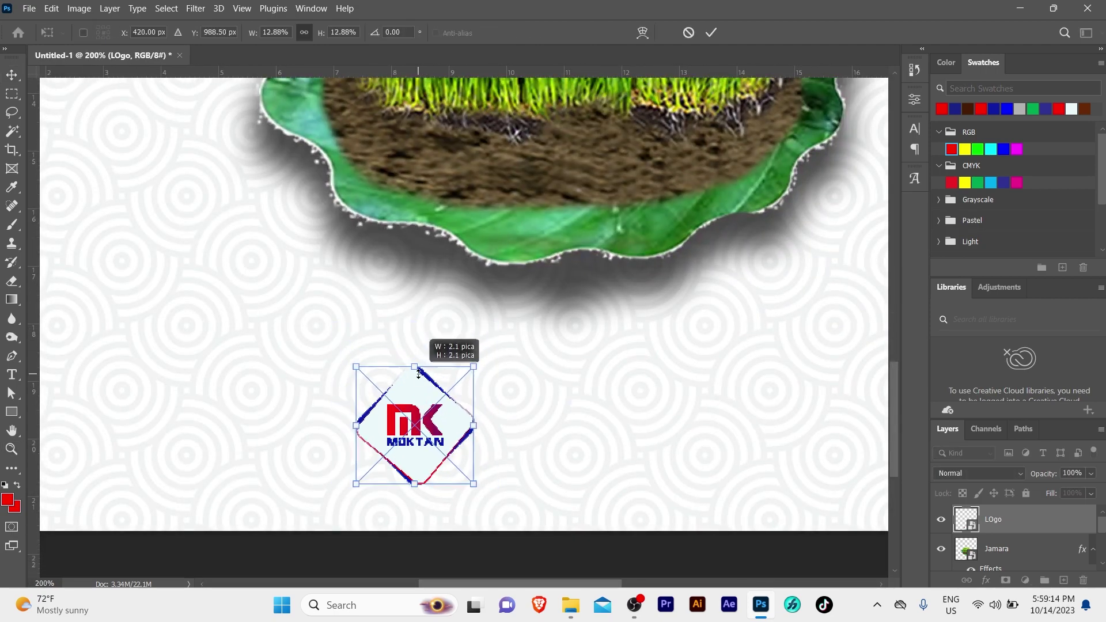
pyautogui.press('Return')
# Fine-tune the logo's position below the grass, nudging it slightly left
pyautogui.press('z')
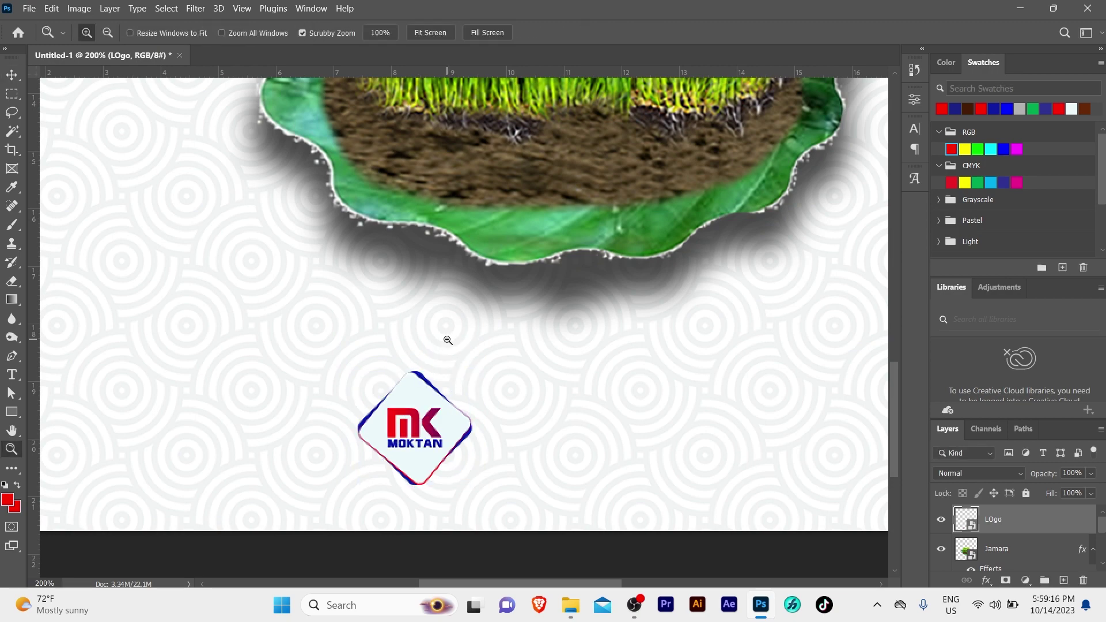
pyautogui.keyDown('alt'); pyautogui.click(448, 338); pyautogui.keyUp('alt')
pyautogui.click(450, 460)
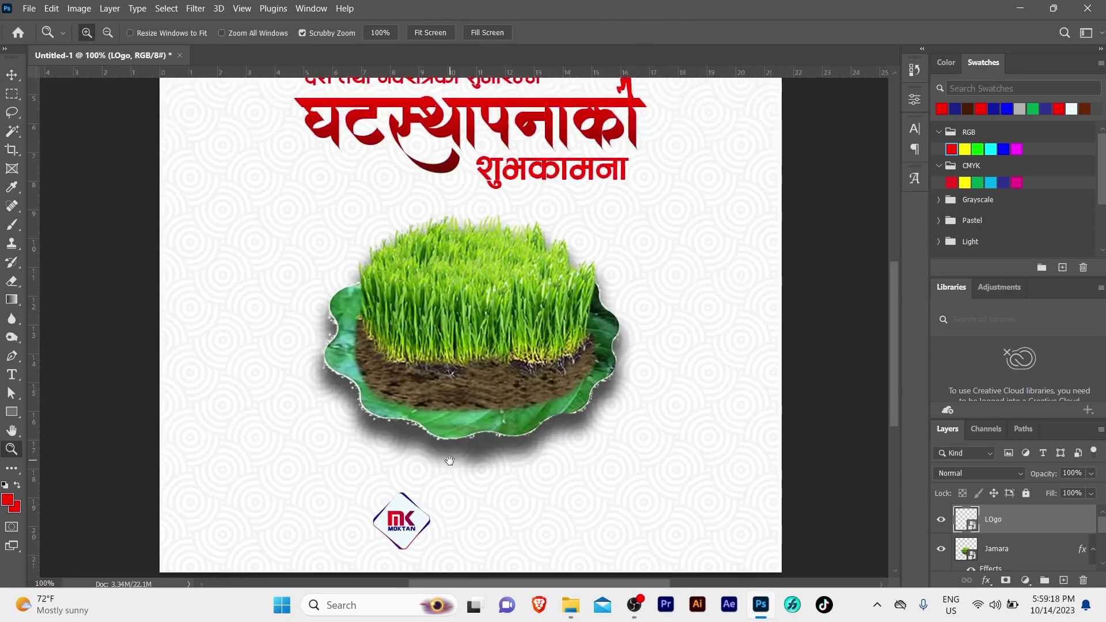
pyautogui.scroll(-3, 449, 437)
pyautogui.scroll(-2, 449, 408)
pyautogui.moveTo(469, 363); pyautogui.dragTo(470, 392)
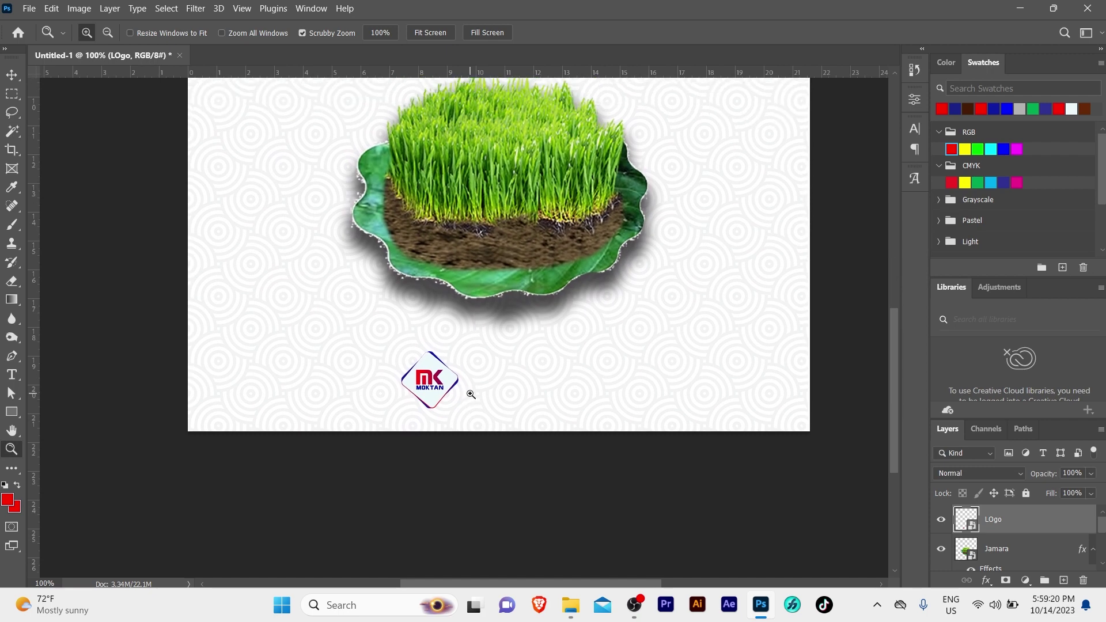
pyautogui.click(470, 393)
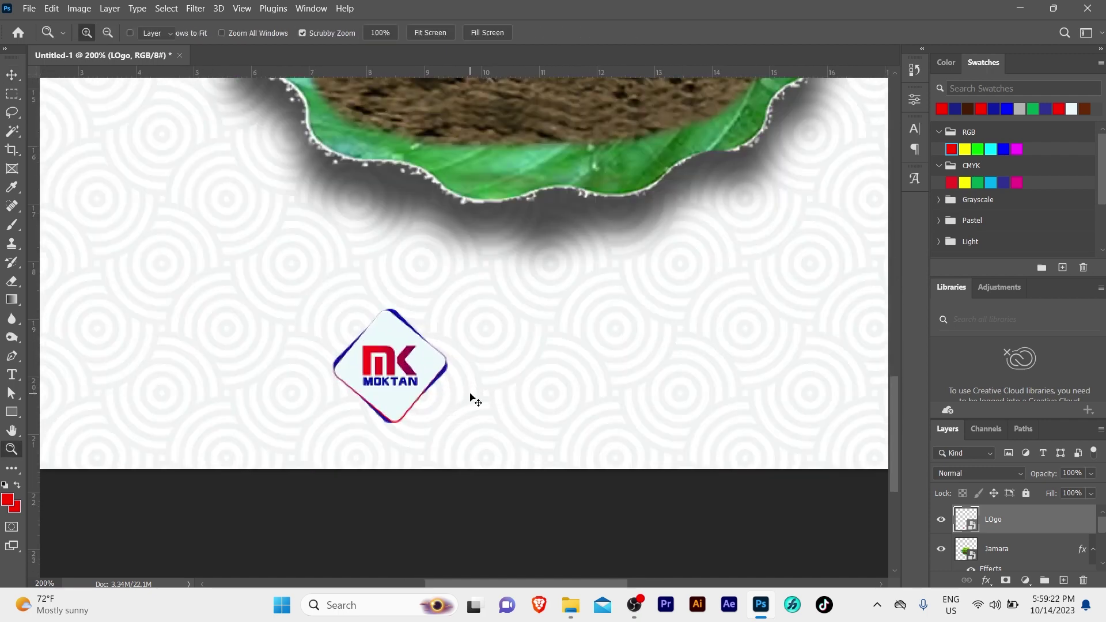
pyautogui.press('v')
pyautogui.hotkey('shift', 'Left')
pyautogui.click(487, 364)
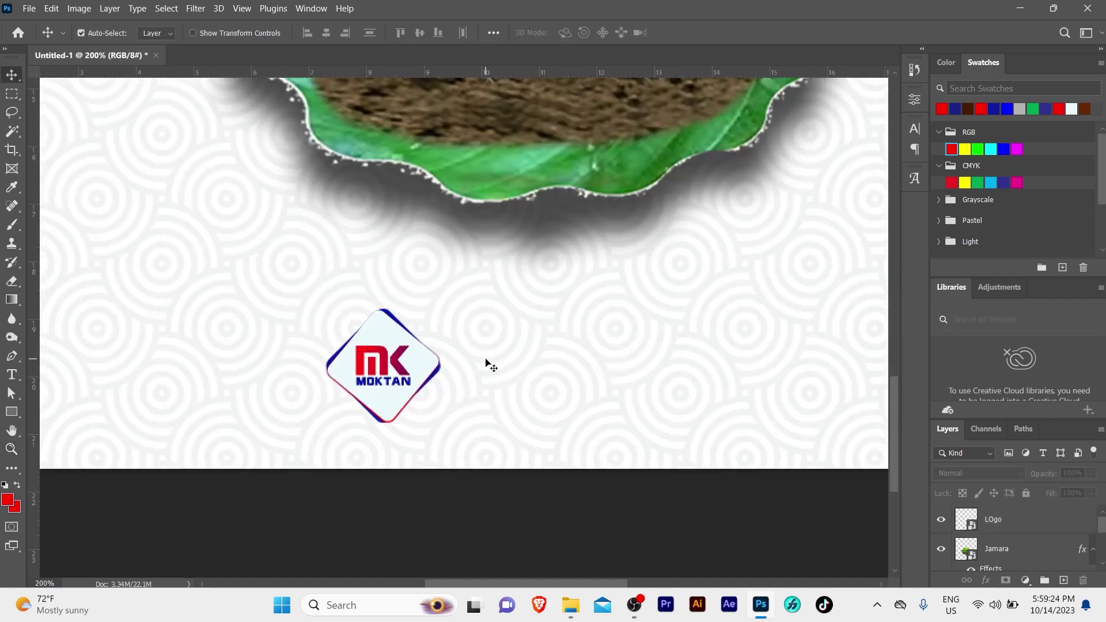
# Add a placeholder text layer beside the logo and scale it down
pyautogui.press('t')
pyautogui.click(475, 349)
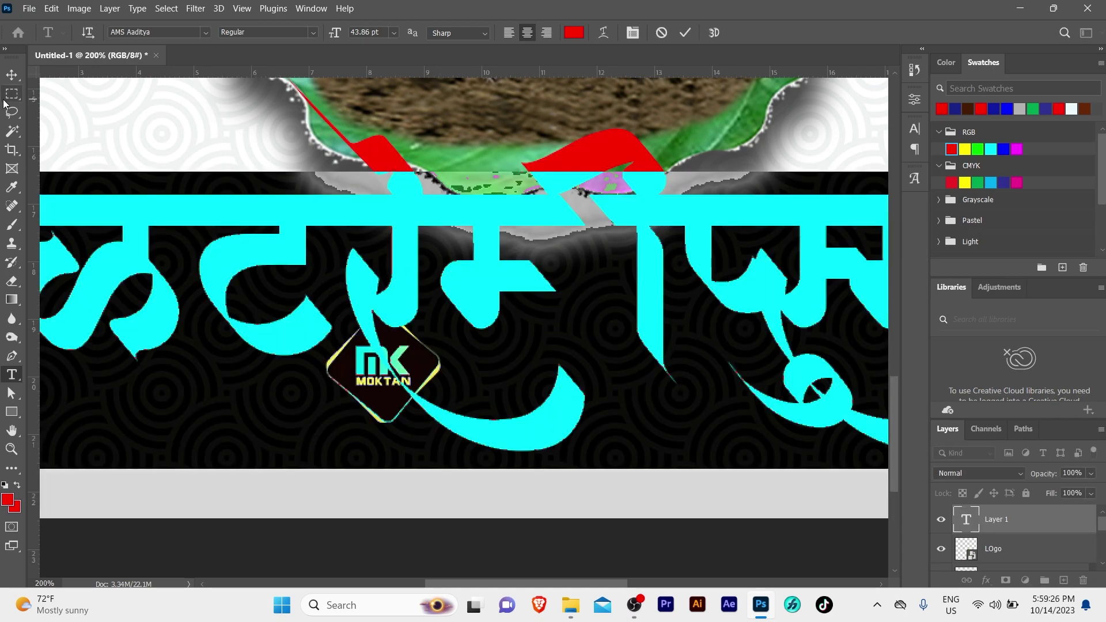
pyautogui.click(12, 75)
pyautogui.hotkey('ctrl', 't')
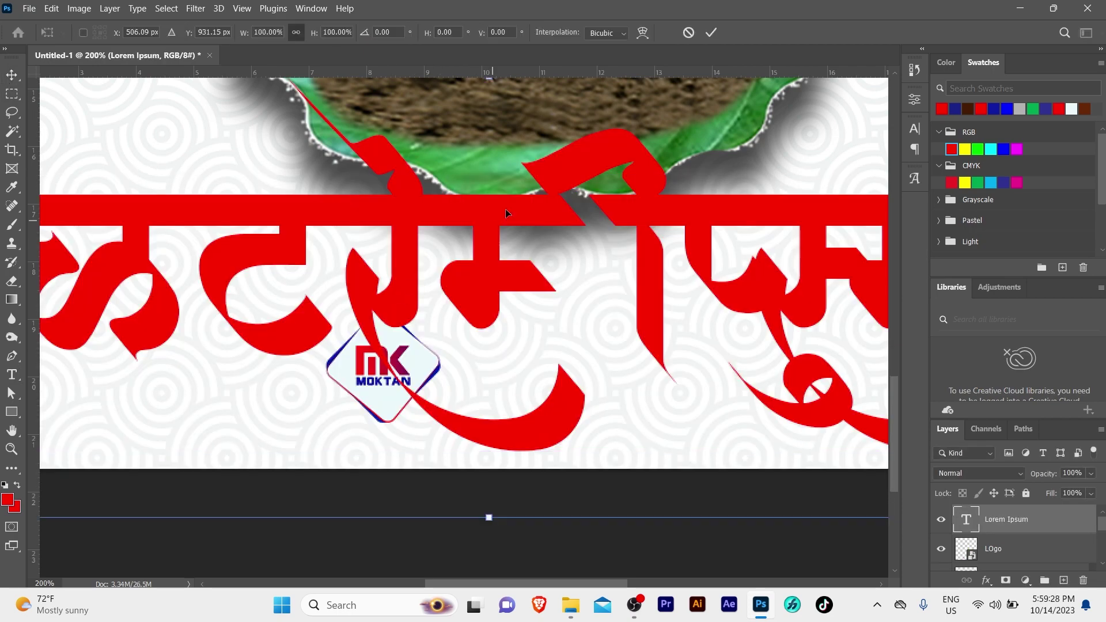
pyautogui.moveTo(488, 517)
pyautogui.mouseDown()
pyautogui.moveTo(605, 378)
pyautogui.moveTo(625, 380)
pyautogui.mouseUp()
pyautogui.press('Return')
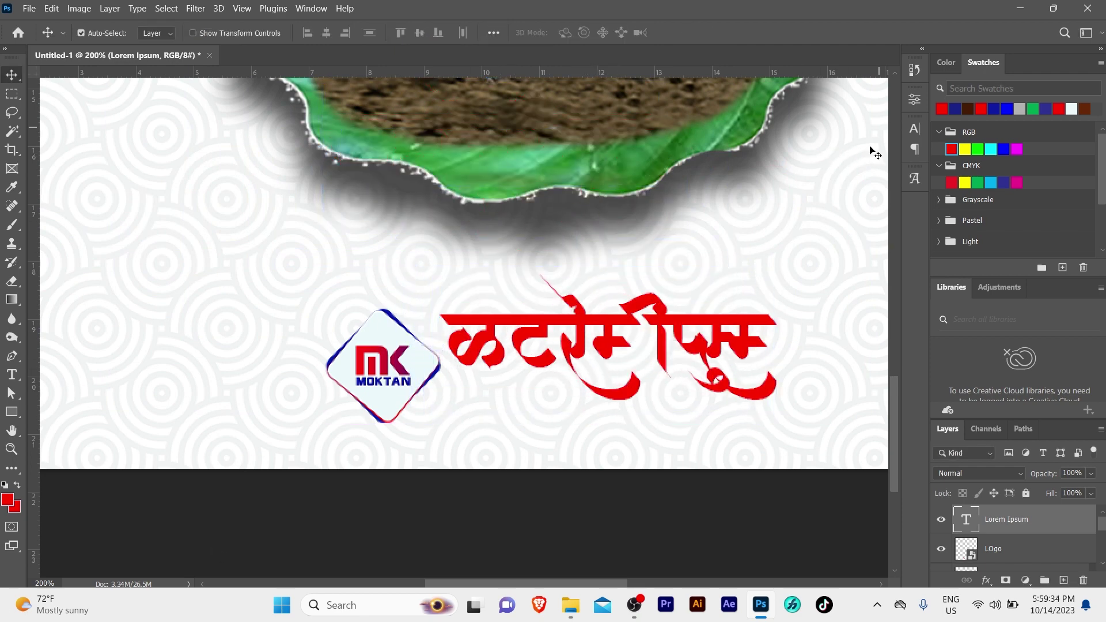
# Set the text to Helvetica LT Std Black Condensed in all caps, right of the logo
pyautogui.click(914, 129)
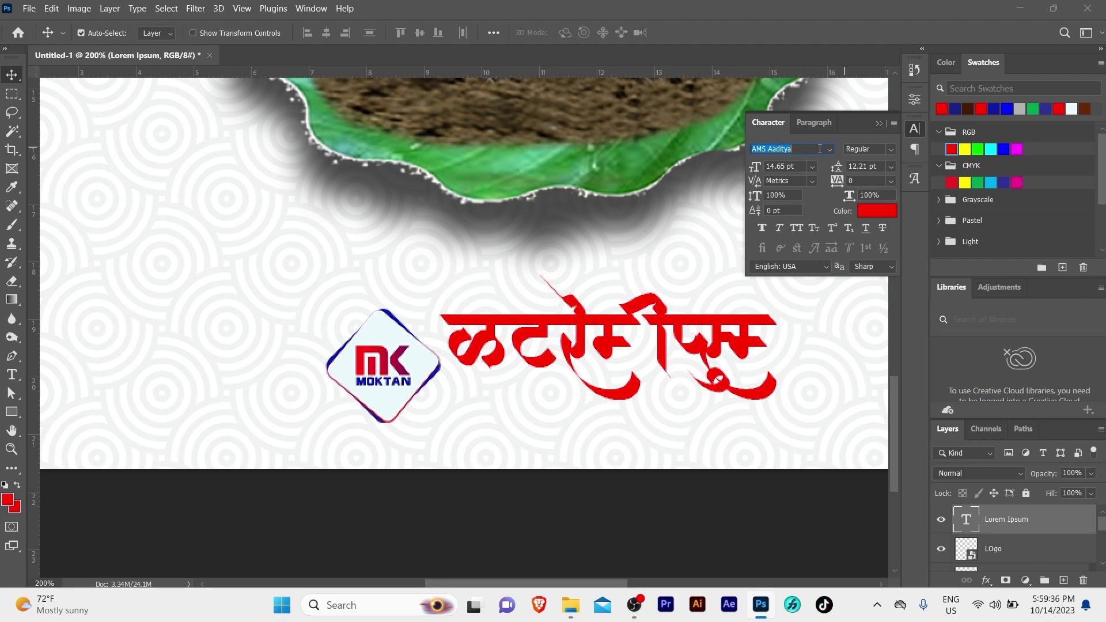
pyautogui.write('hele')
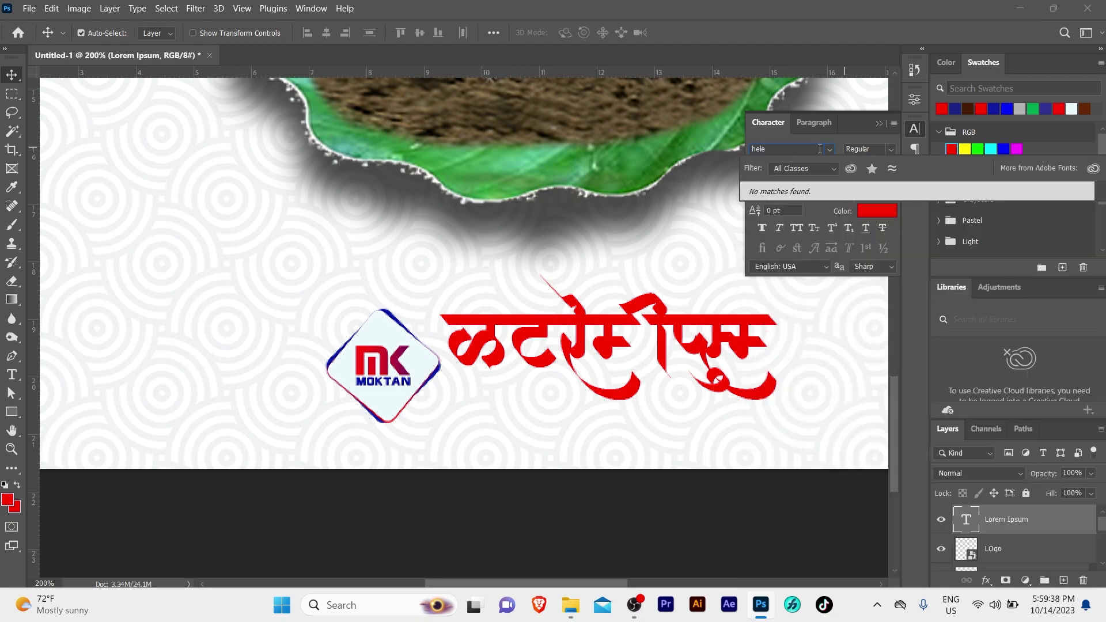
pyautogui.press('BackSpace')
pyautogui.write('vetica LT Std')
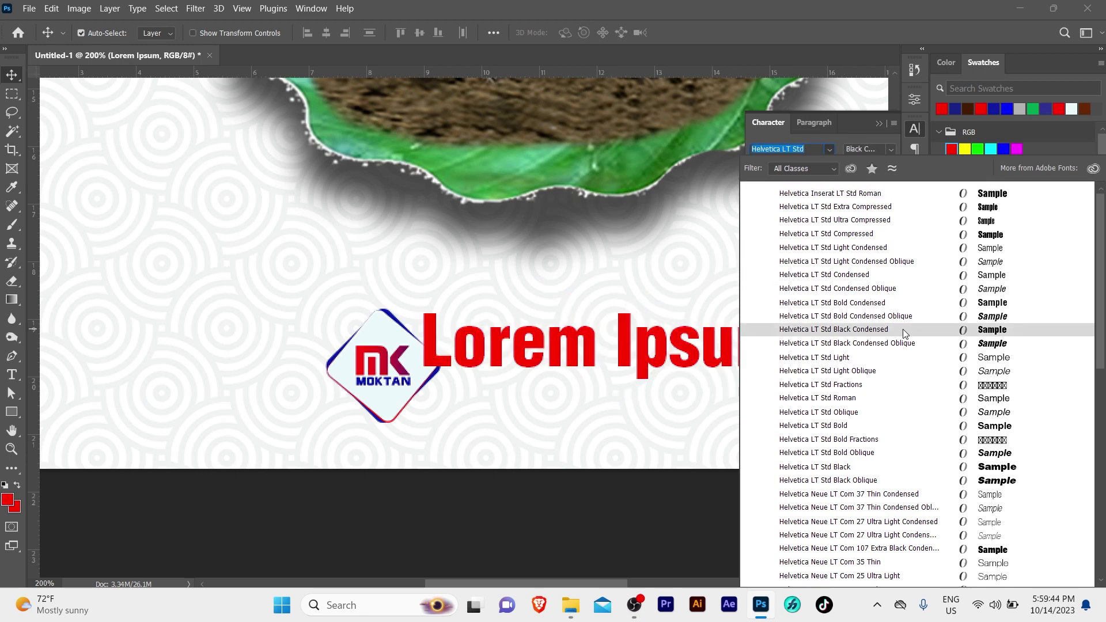
pyautogui.click(902, 330)
pyautogui.moveTo(566, 339); pyautogui.dragTo(603, 342)
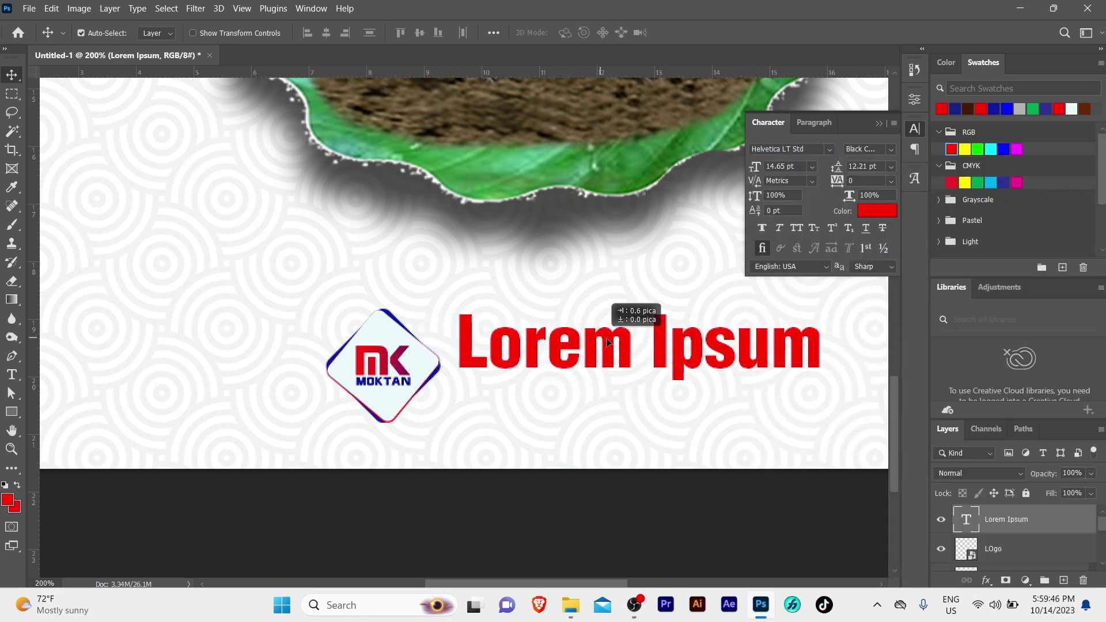
pyautogui.click(801, 231)
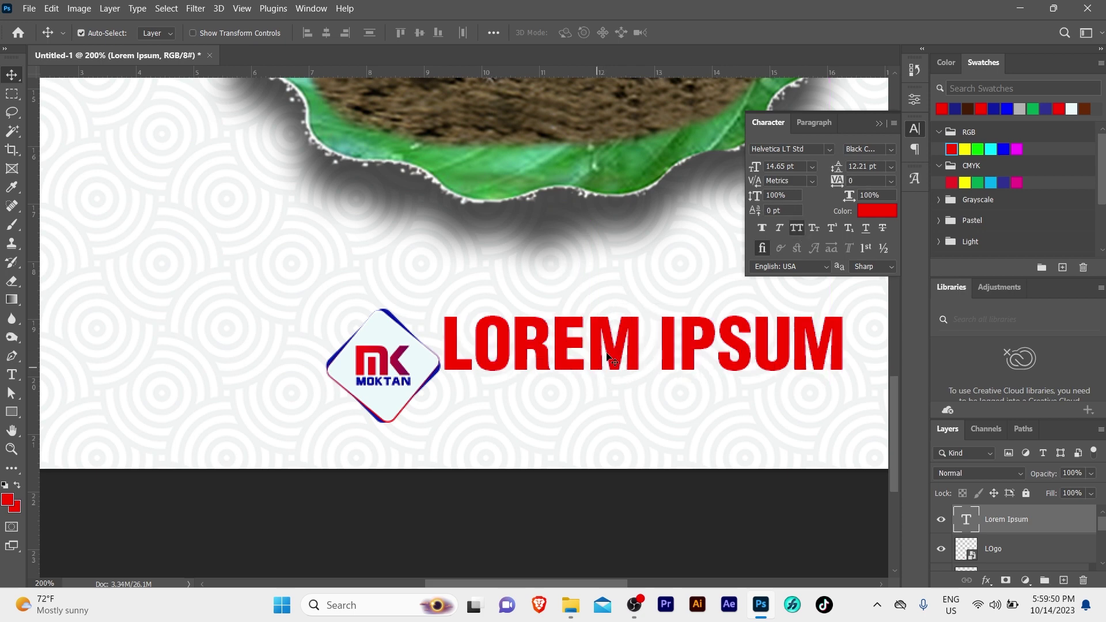
pyautogui.moveTo(610, 358); pyautogui.dragTo(617, 351)
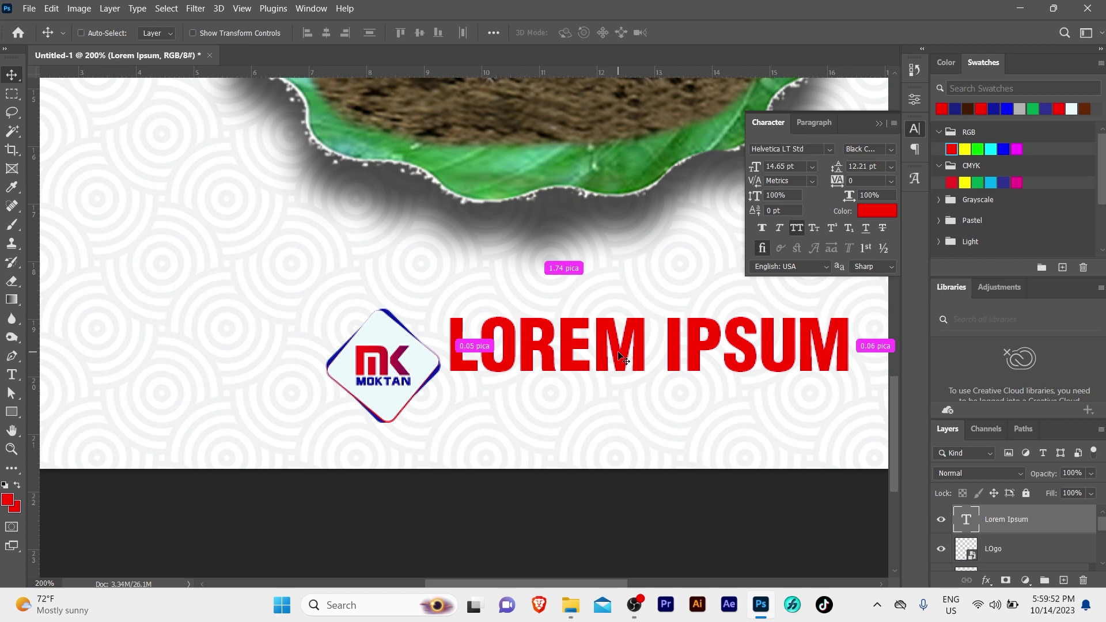
# Scale the text to about 77% and replace it with the channel owner's name
pyautogui.hotkey('ctrl', 't')
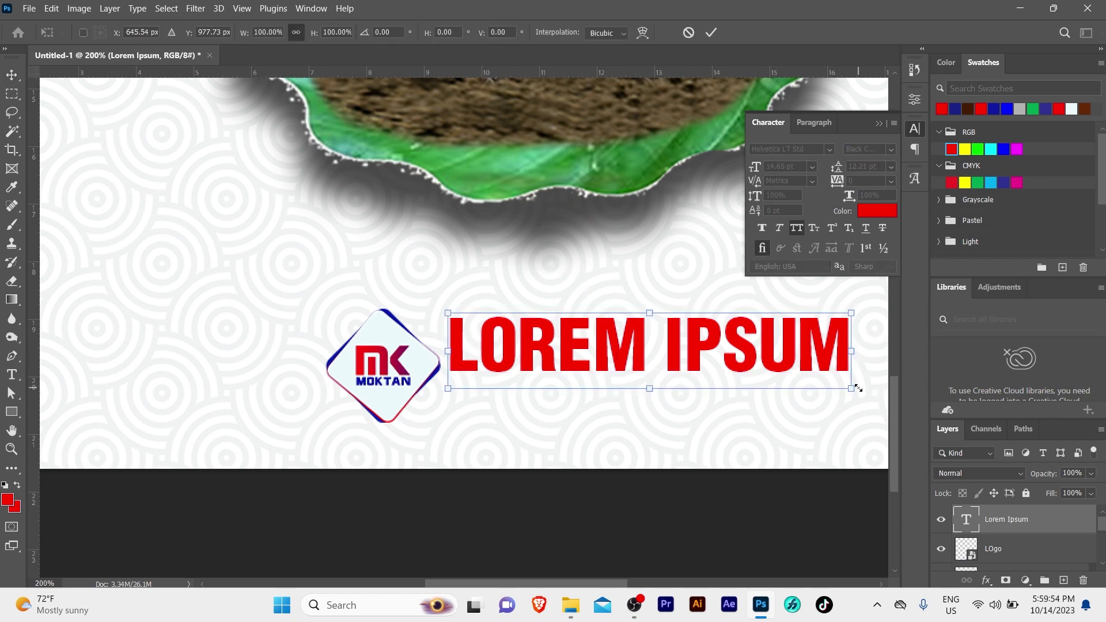
pyautogui.moveTo(857, 388); pyautogui.dragTo(764, 375)
pyautogui.moveTo(656, 358); pyautogui.dragTo(661, 364)
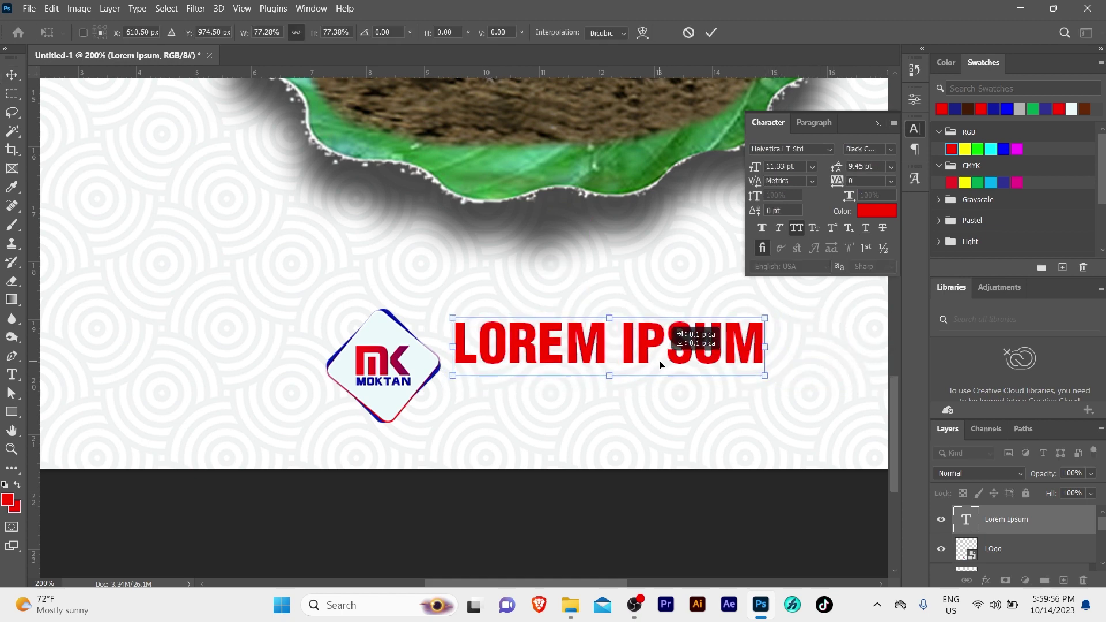
pyautogui.press('Return')
pyautogui.doubleClick(649, 341)
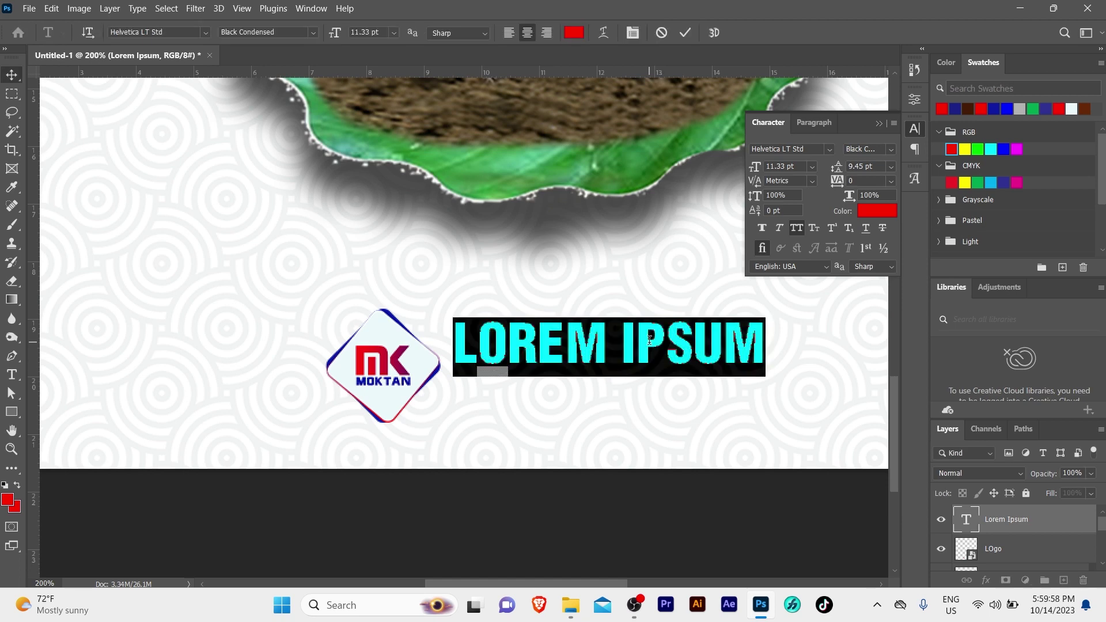
pyautogui.write('MK MOK')
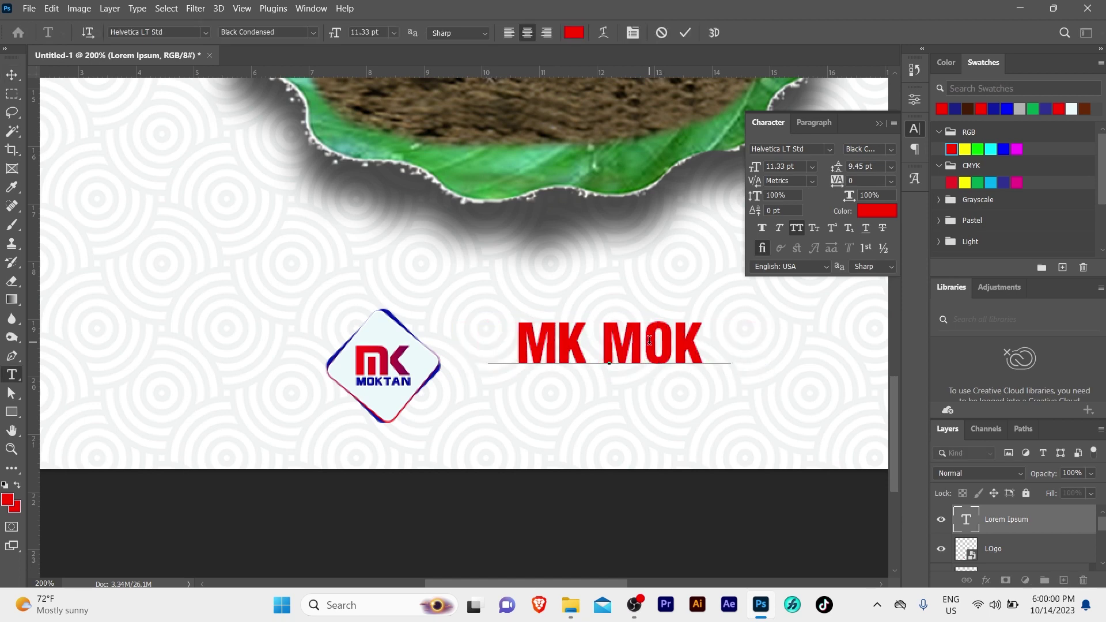
pyautogui.write('TAN')
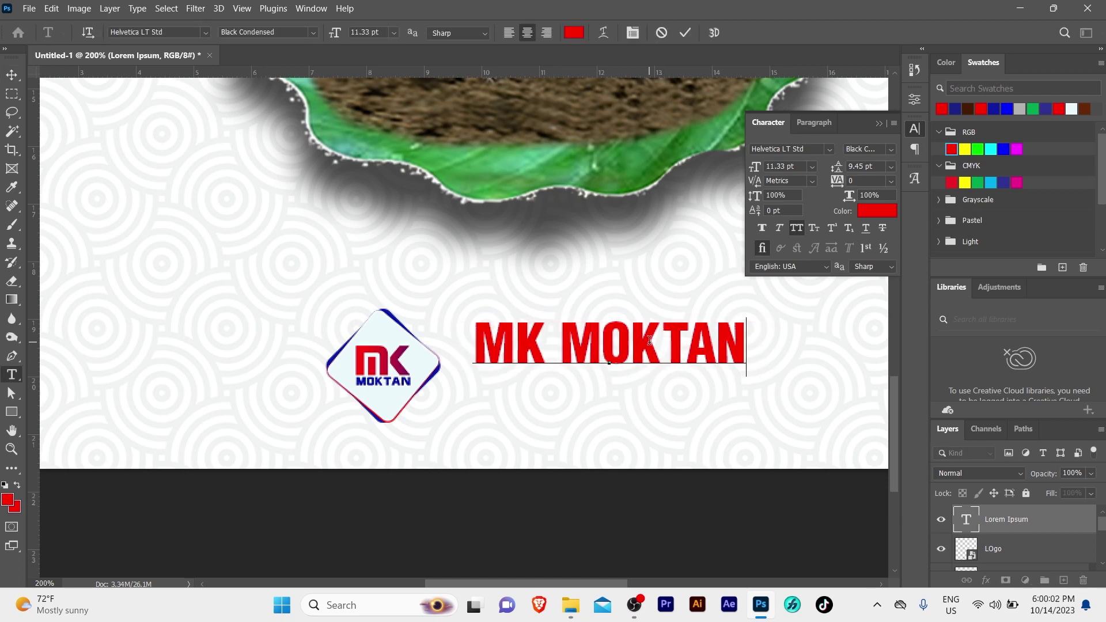
pyautogui.hotkey('ctrl', 'Return')
# Turn off All Caps on the copied name line and retype it as the YouTube handle
pyautogui.press('z')
pyautogui.keyDown('alt'); pyautogui.click(646, 345); pyautogui.keyUp('alt')
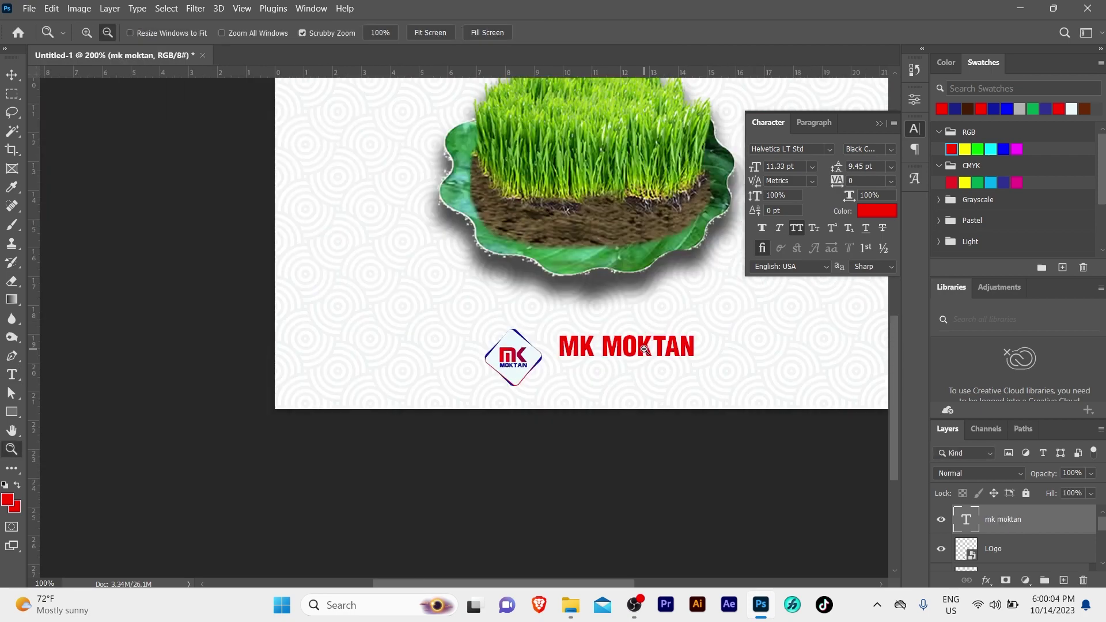
pyautogui.moveTo(644, 348)
pyautogui.mouseDown()
pyautogui.moveTo(536, 334)
pyautogui.moveTo(540, 374)
pyautogui.mouseUp()
pyautogui.click(633, 349)
pyautogui.press('v')
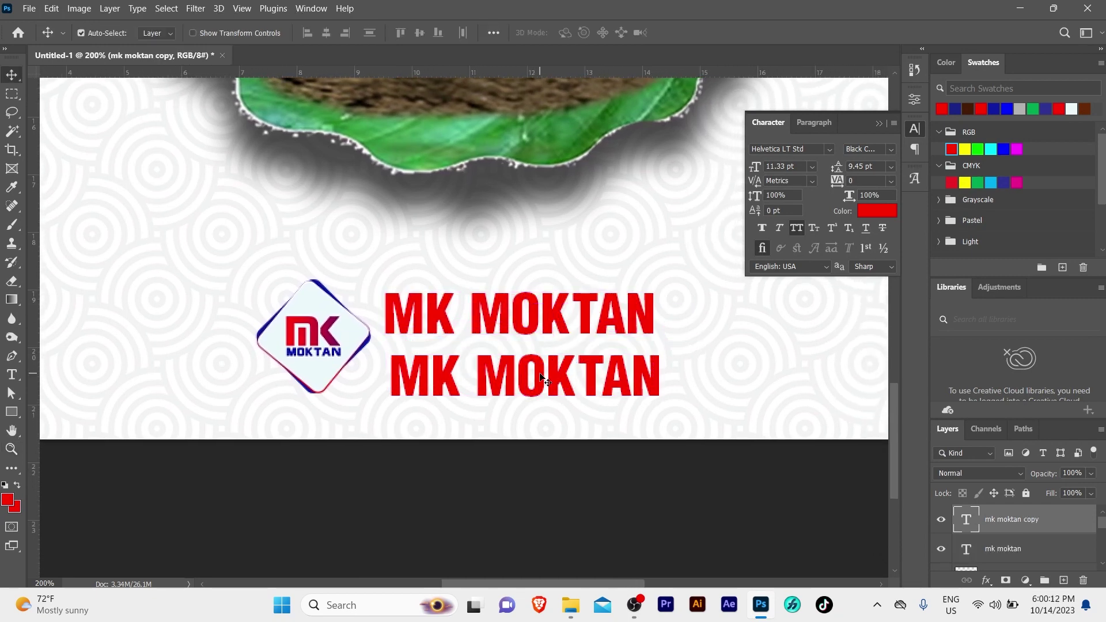
pyautogui.doubleClick(540, 372)
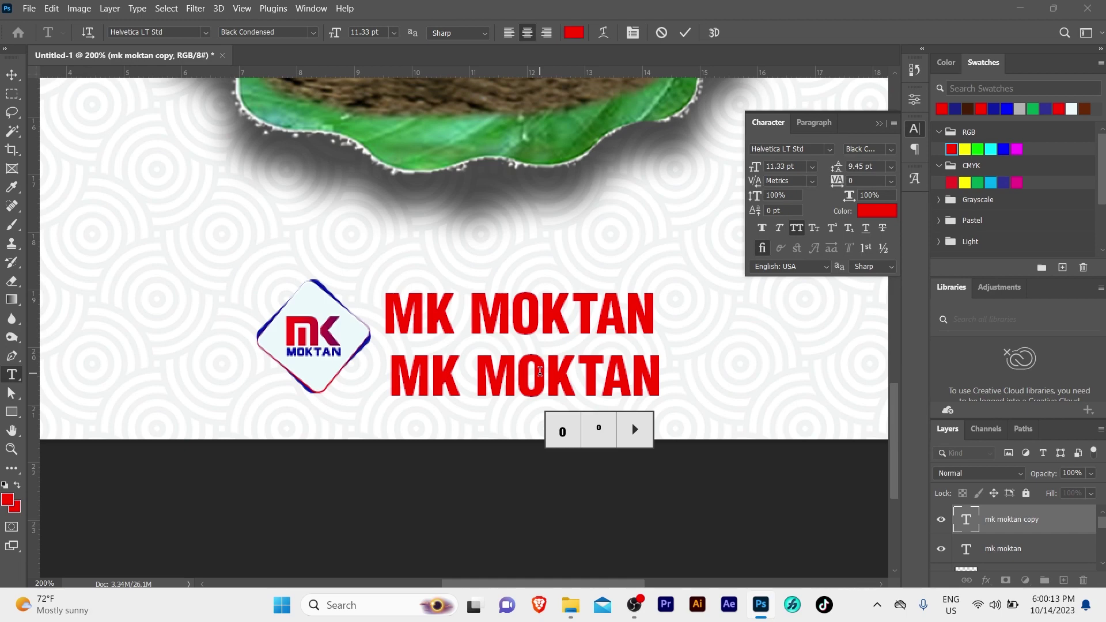
pyautogui.click(799, 229)
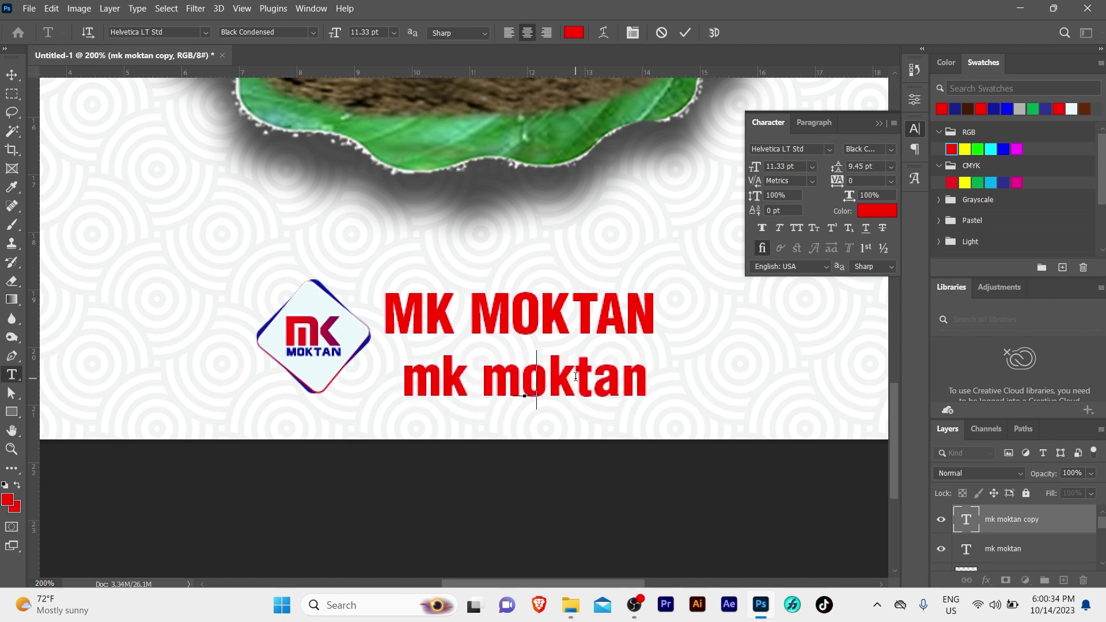
pyautogui.write('yl')
pyautogui.write('o')
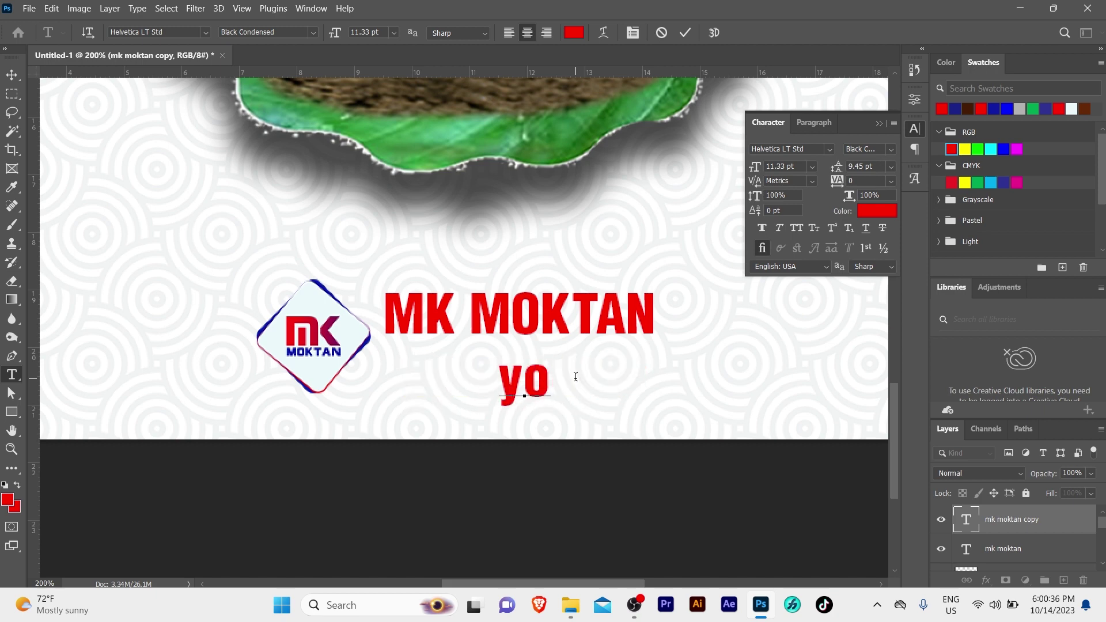
pyautogui.write('utube')
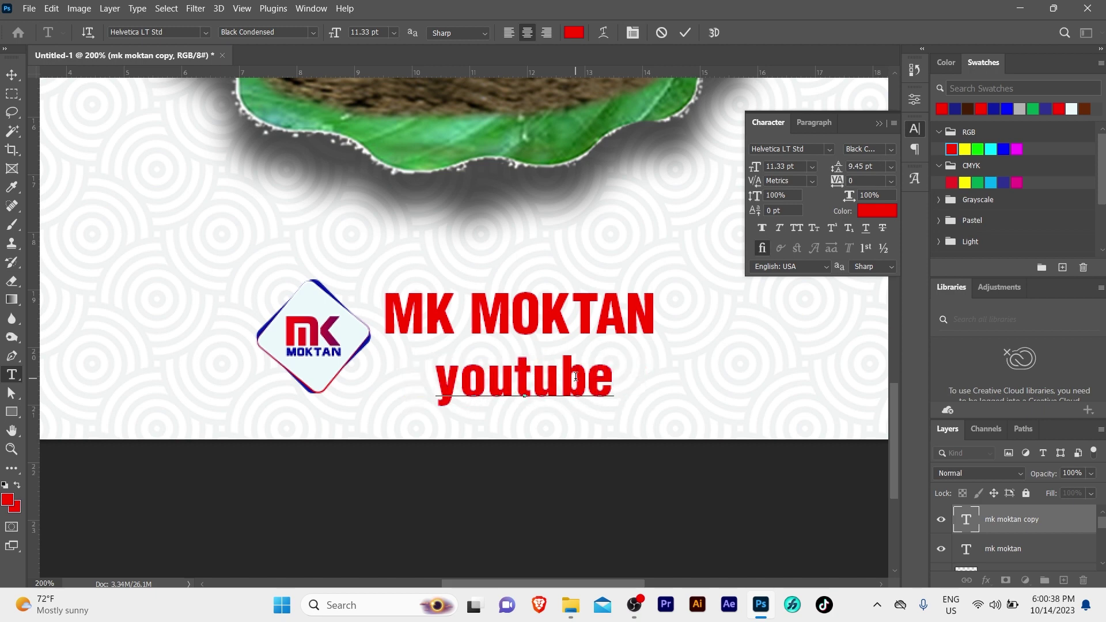
pyautogui.write('@mkm')
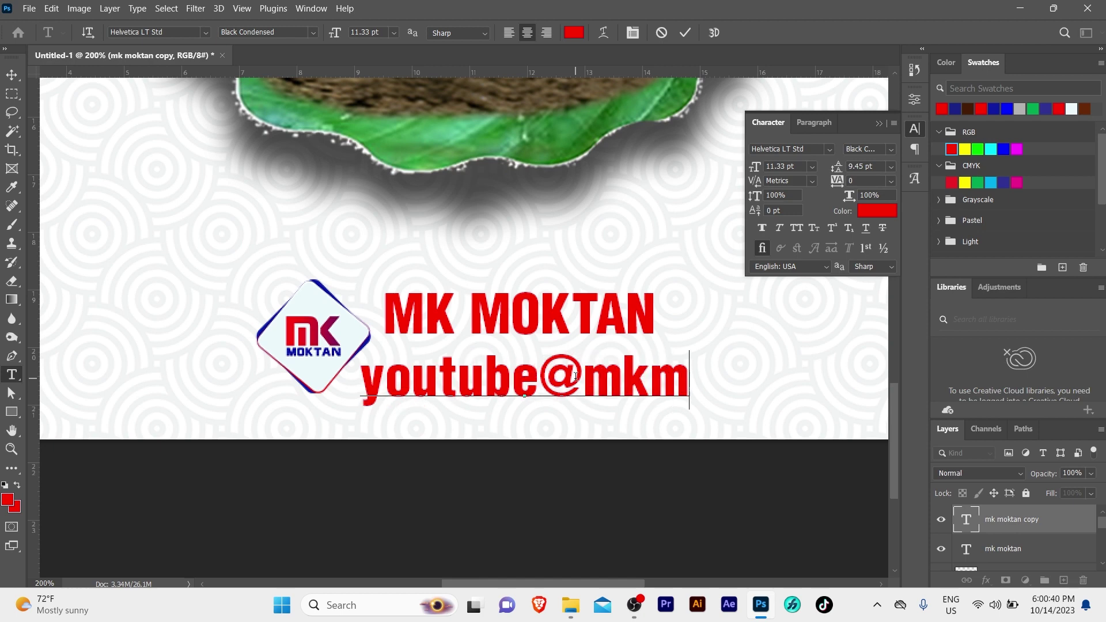
pyautogui.write('oktan')
pyautogui.hotkey('ctrl', 'Return')
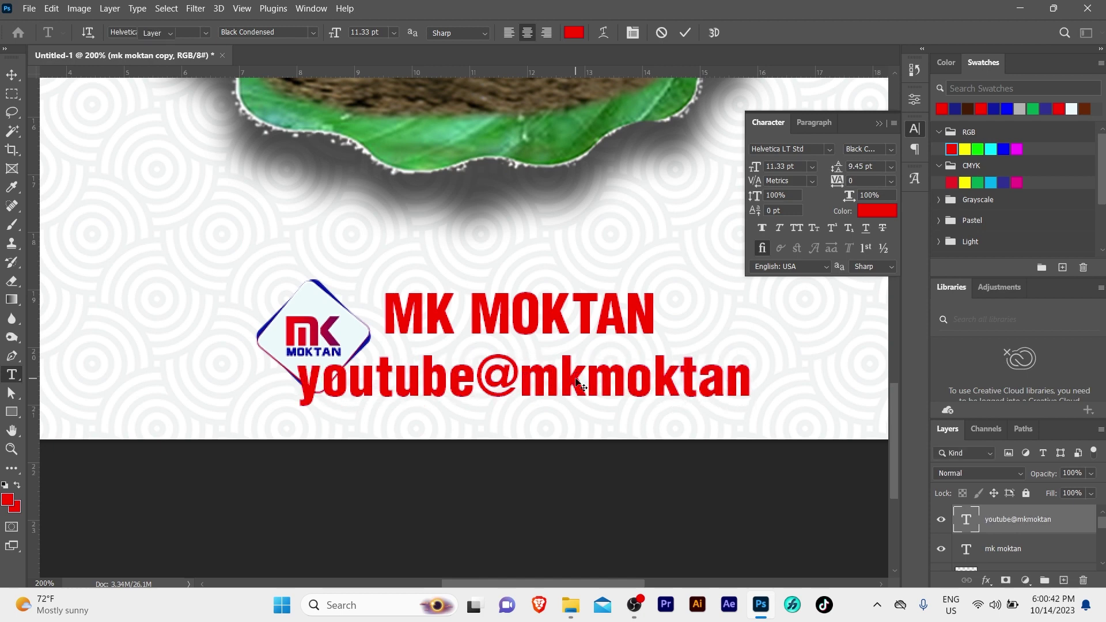
# Shrink the handle line and position it just beneath the name
pyautogui.press('v')
pyautogui.moveTo(575, 376); pyautogui.dragTo(655, 373)
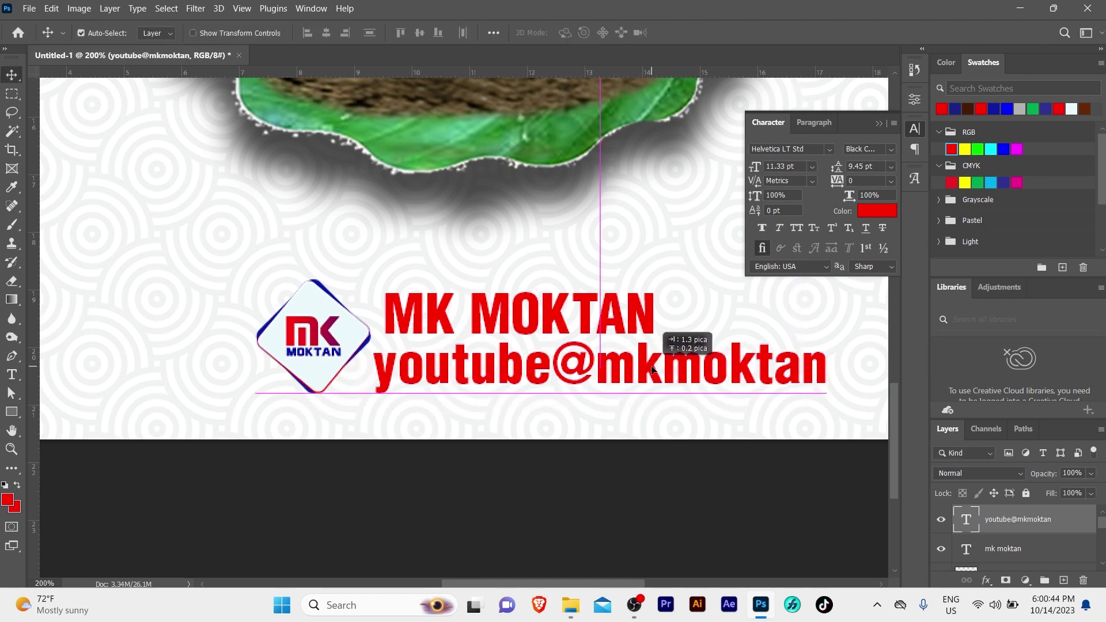
pyautogui.hotkey('ctrl', 't')
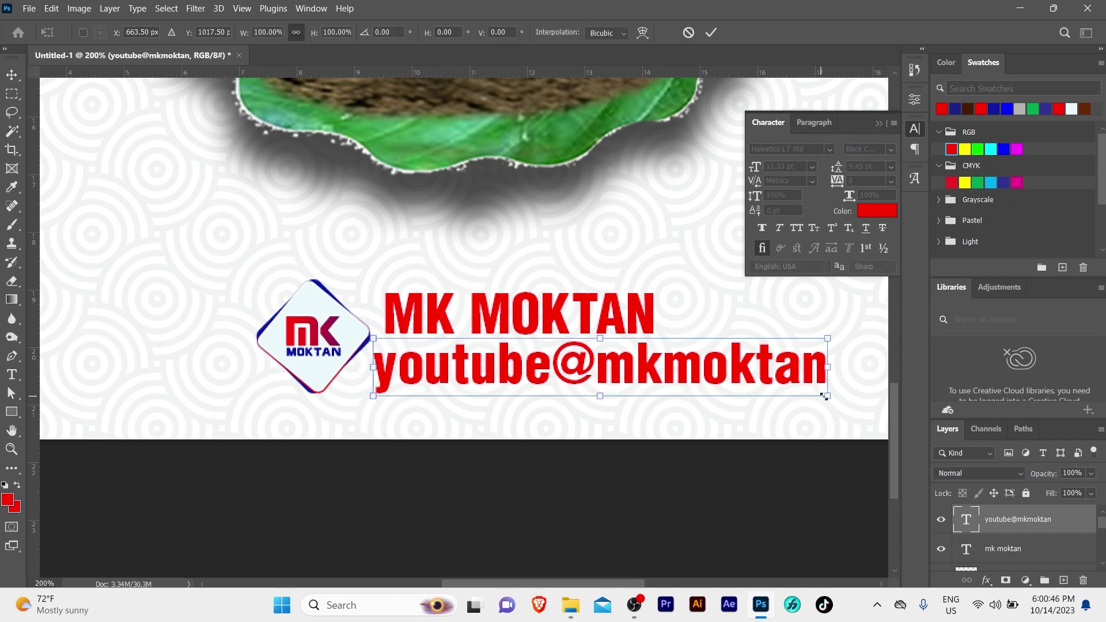
pyautogui.moveTo(827, 393); pyautogui.dragTo(621, 370)
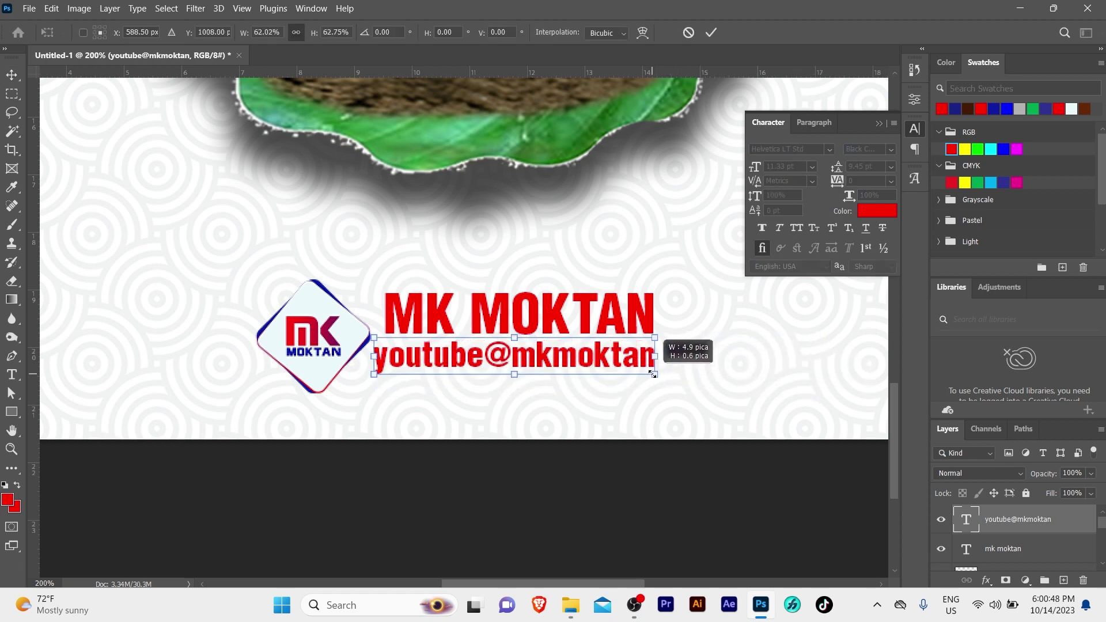
pyautogui.press('Return')
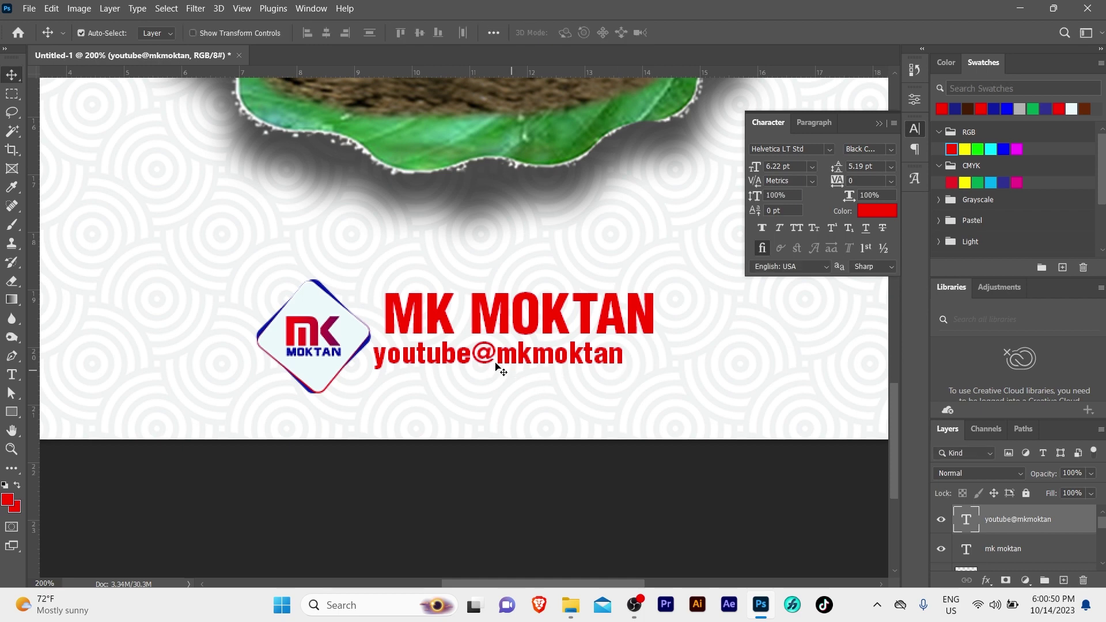
pyautogui.moveTo(505, 365); pyautogui.dragTo(511, 357)
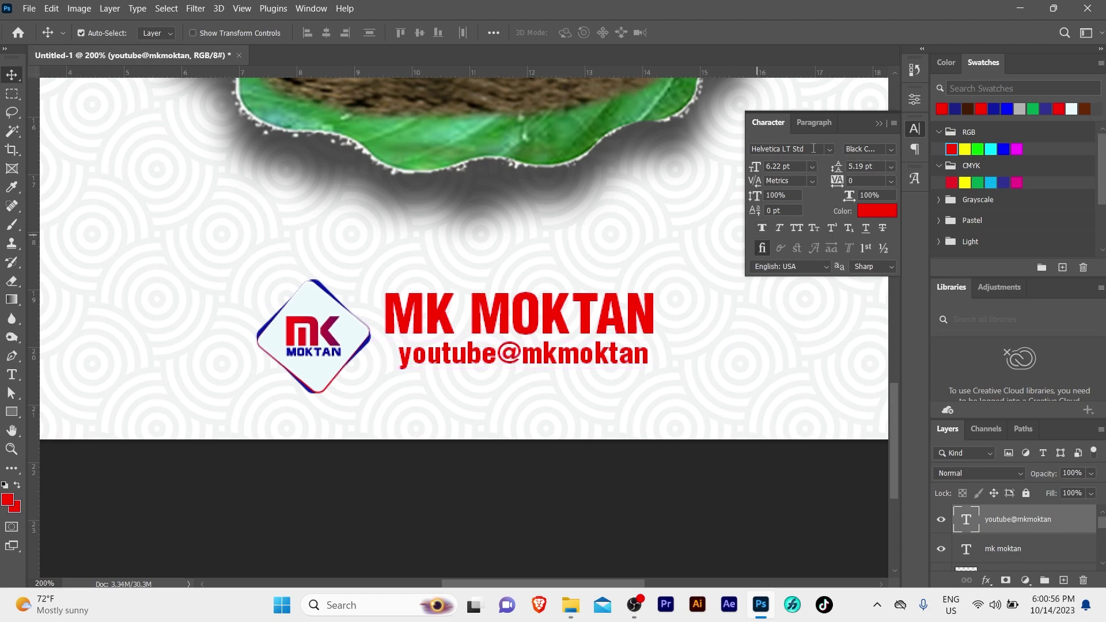
# Change the handle line's font to Nexa Bold
pyautogui.click(813, 148)
pyautogui.write('nexa')
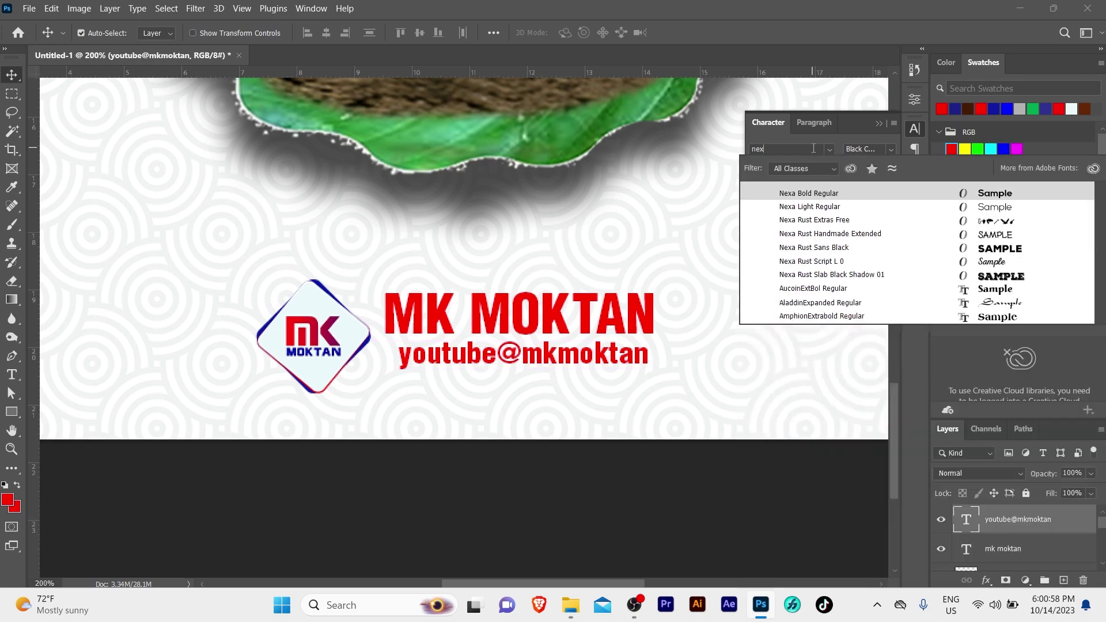
pyautogui.press('Down')
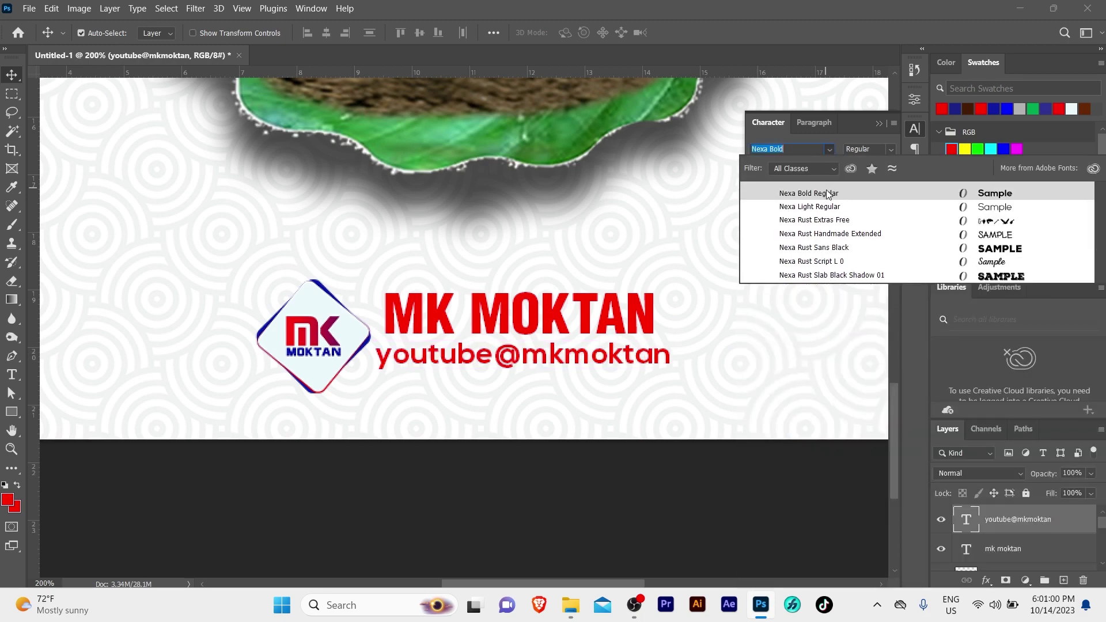
pyautogui.click(827, 193)
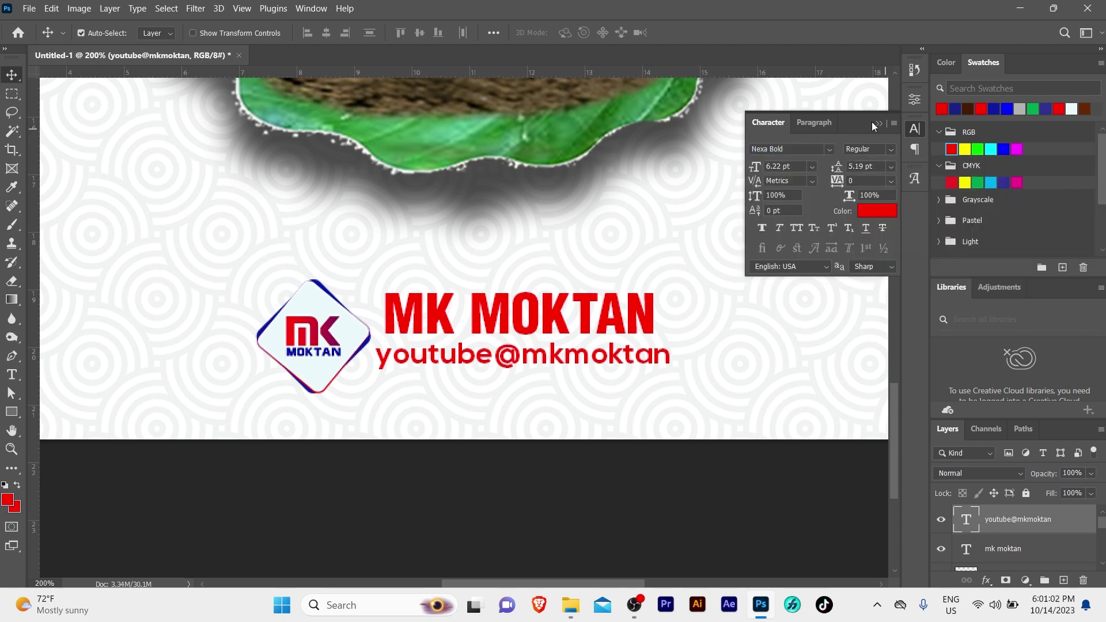
pyautogui.click(878, 123)
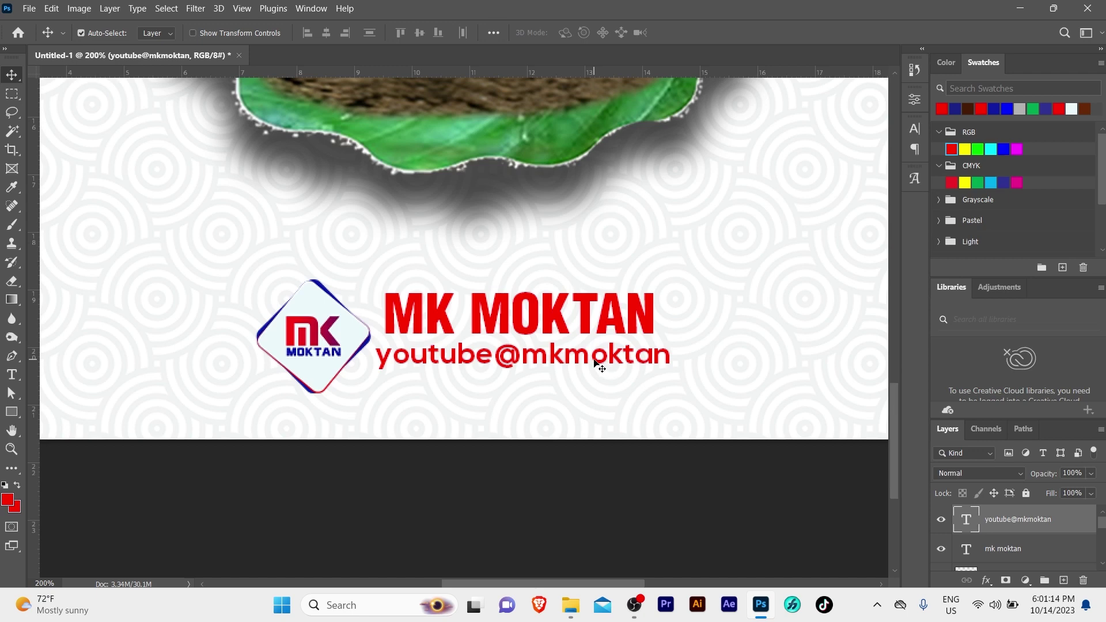
# Shrink the handle slightly and align it horizontally with the name line
pyautogui.hotkey('ctrl', 't')
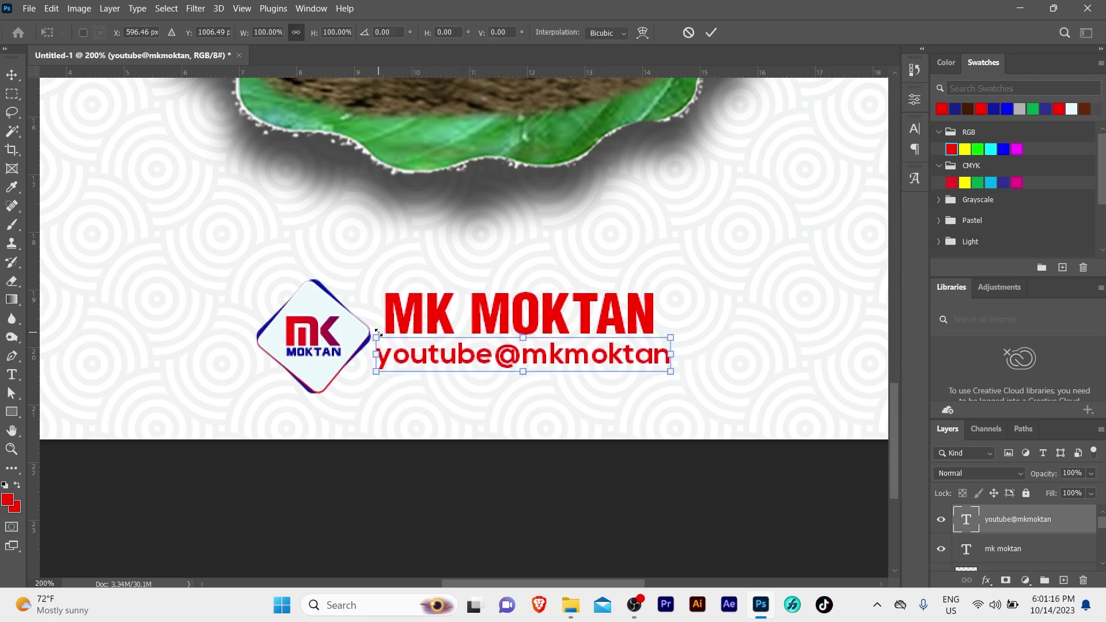
pyautogui.moveTo(379, 338); pyautogui.dragTo(407, 341)
pyautogui.press('Return')
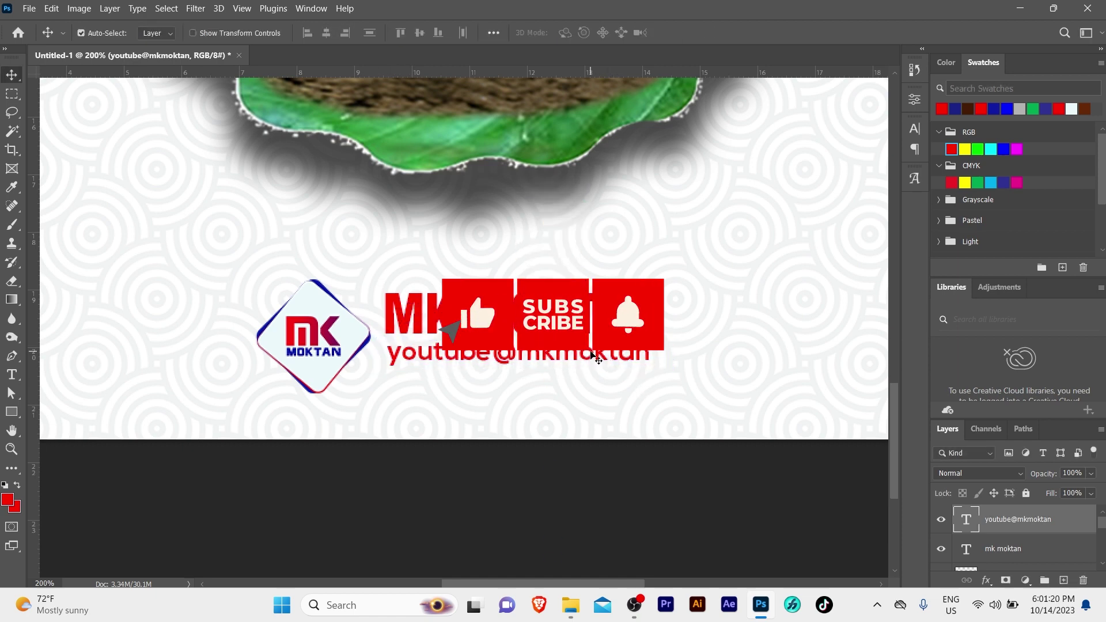
pyautogui.click(557, 374)
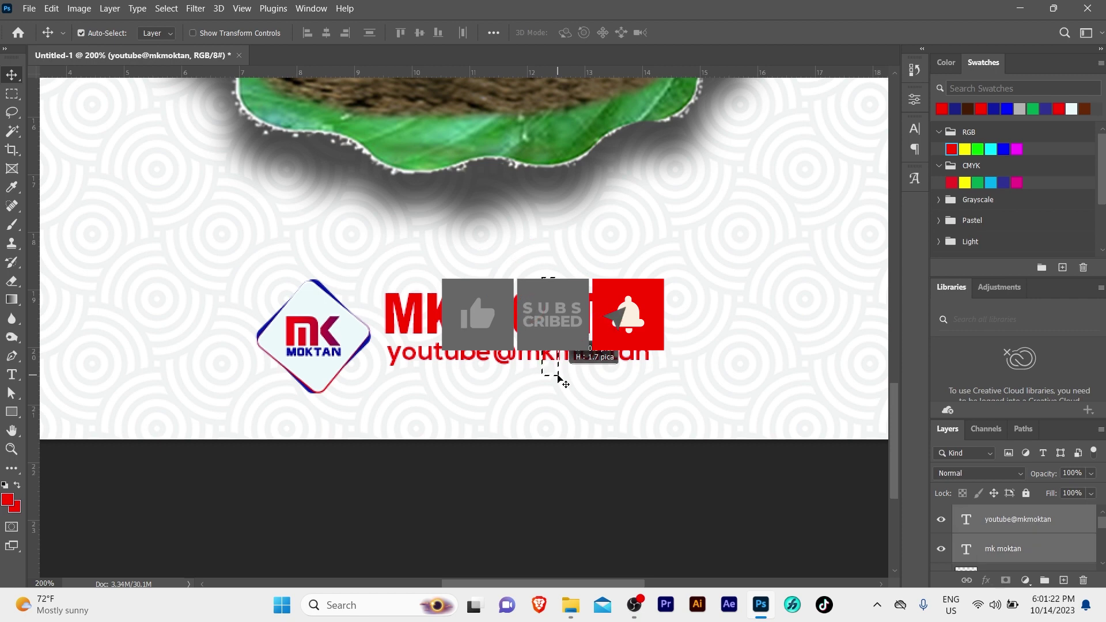
pyautogui.click(326, 32)
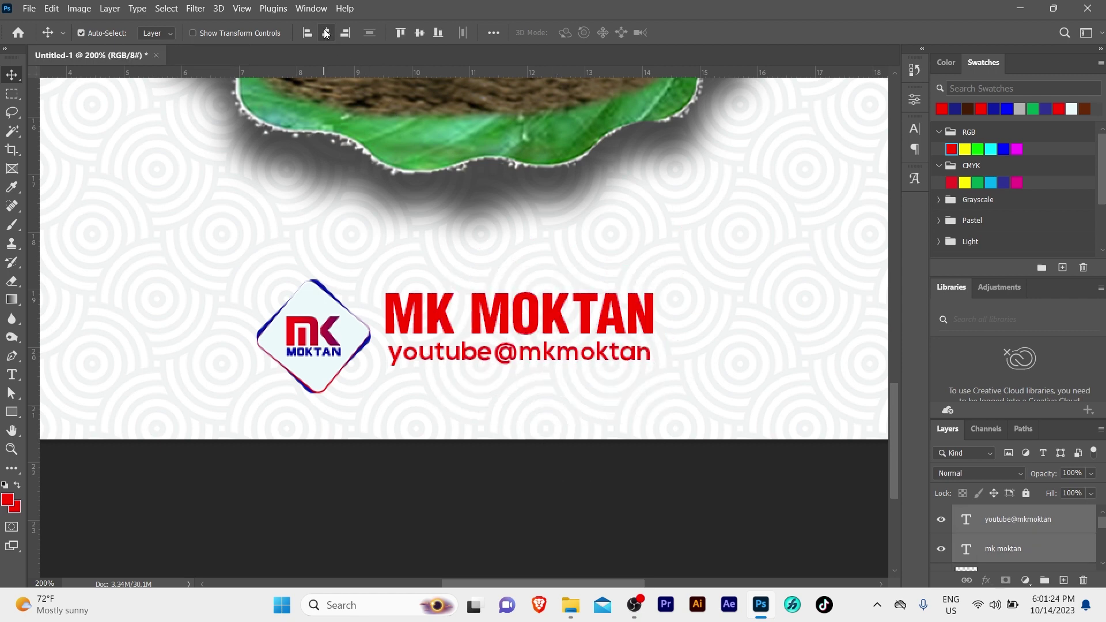
pyautogui.click(505, 320)
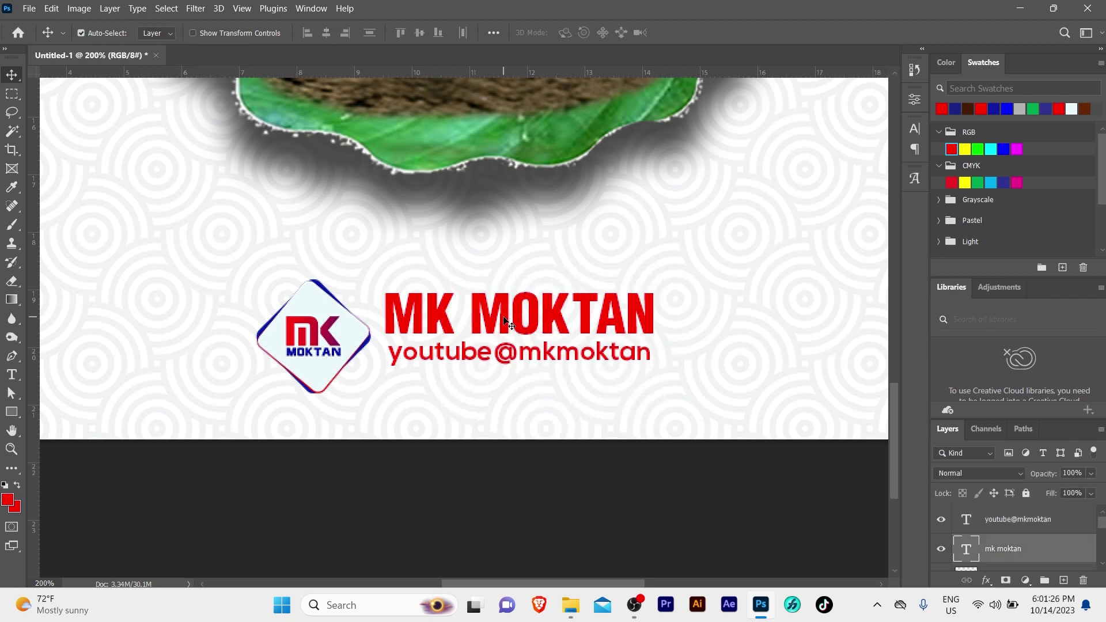
# Colour the name text with the dark blue sampled from the logo's border
pyautogui.click(915, 137)
pyautogui.click(876, 211)
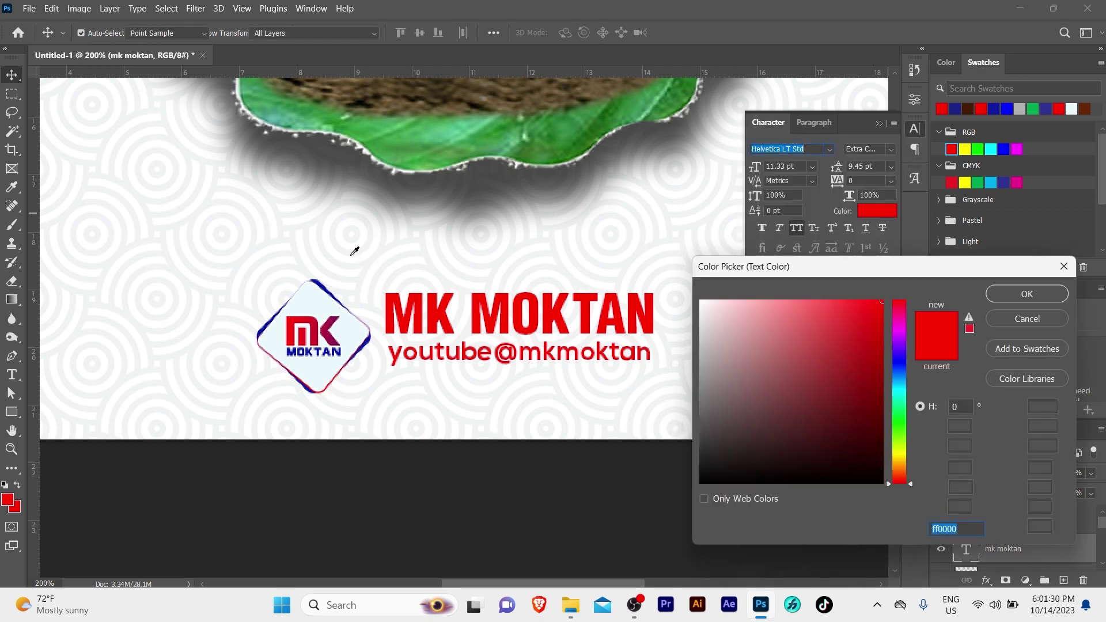
pyautogui.click(321, 282)
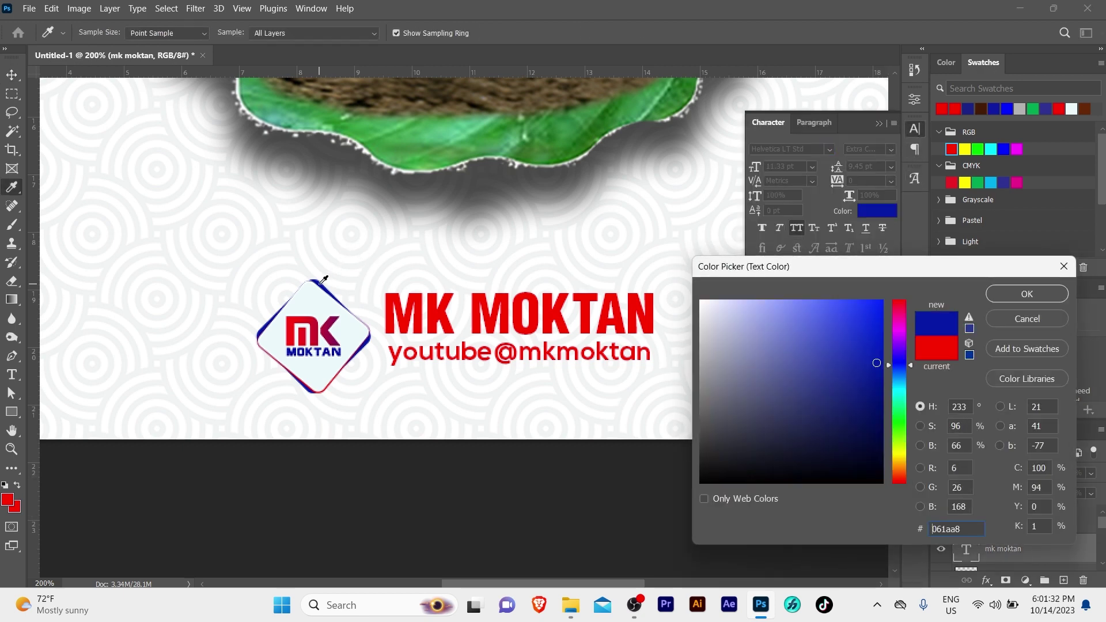
pyautogui.click(1026, 292)
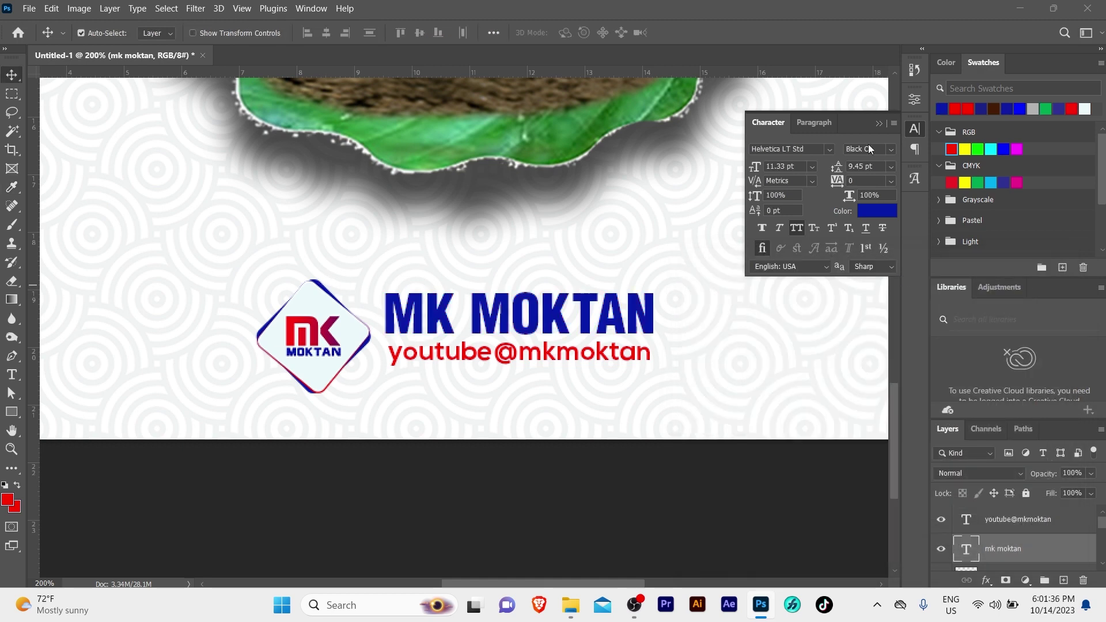
pyautogui.click(879, 124)
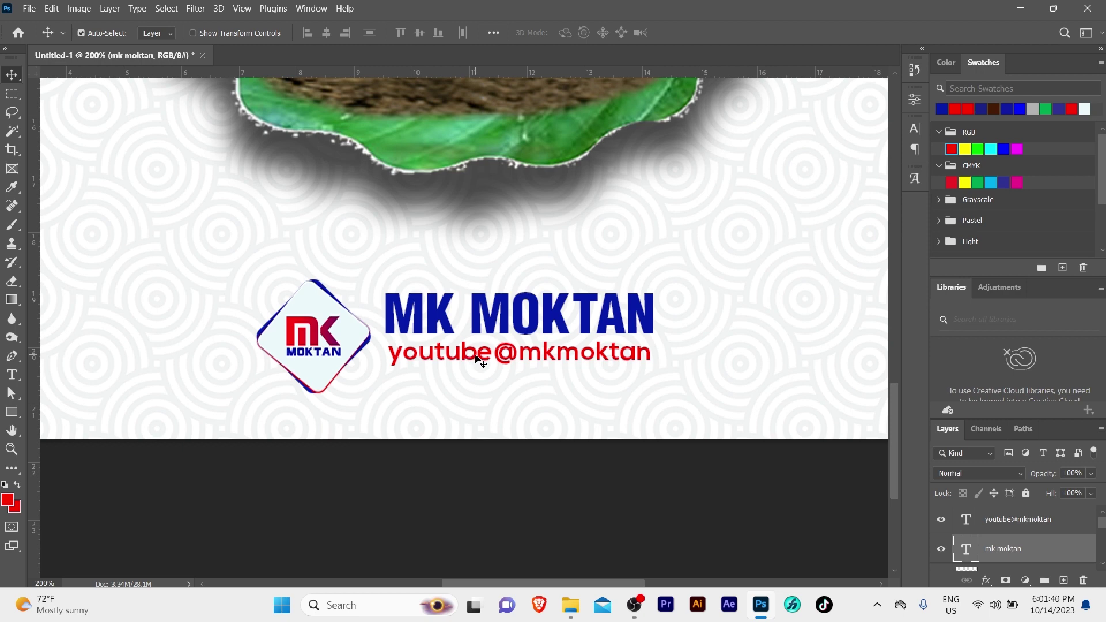
pyautogui.click(472, 357)
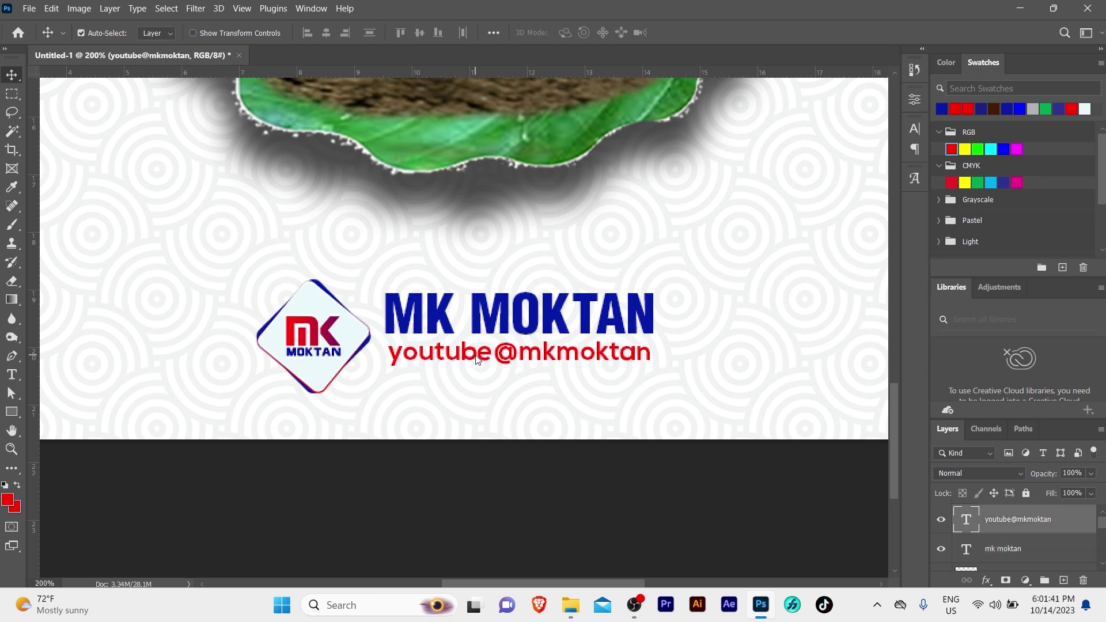
# Set the handle text colour to black and review the whole poster
pyautogui.click(914, 129)
pyautogui.click(861, 215)
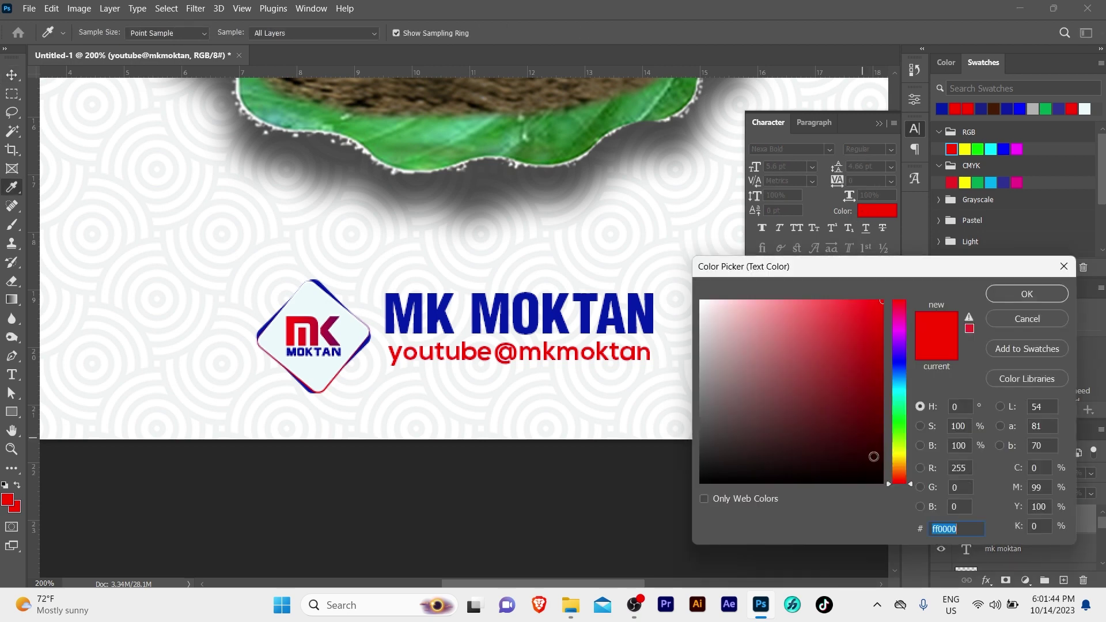
pyautogui.click(881, 483)
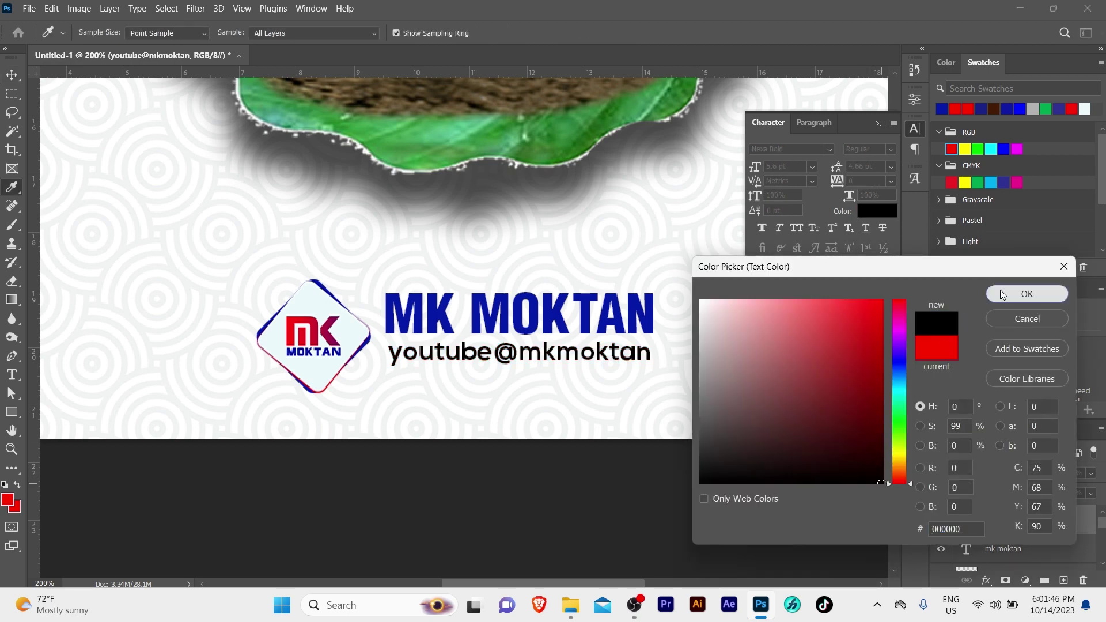
pyautogui.click(1027, 293)
pyautogui.click(878, 123)
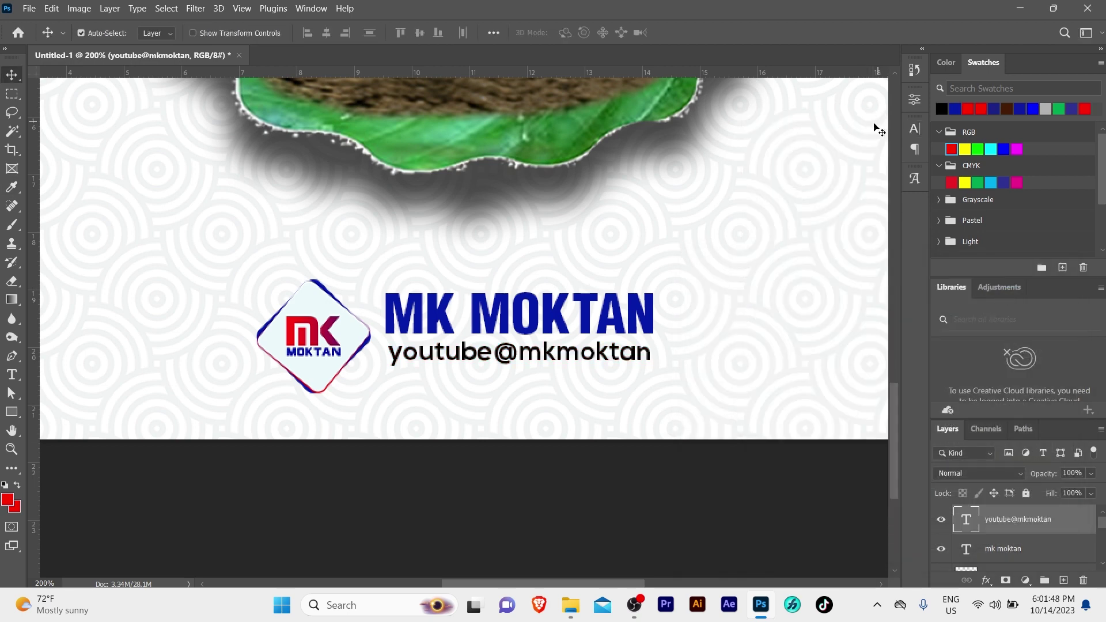
pyautogui.press('z')
pyautogui.keyDown('alt'); pyautogui.click(490, 319); pyautogui.keyUp('alt')
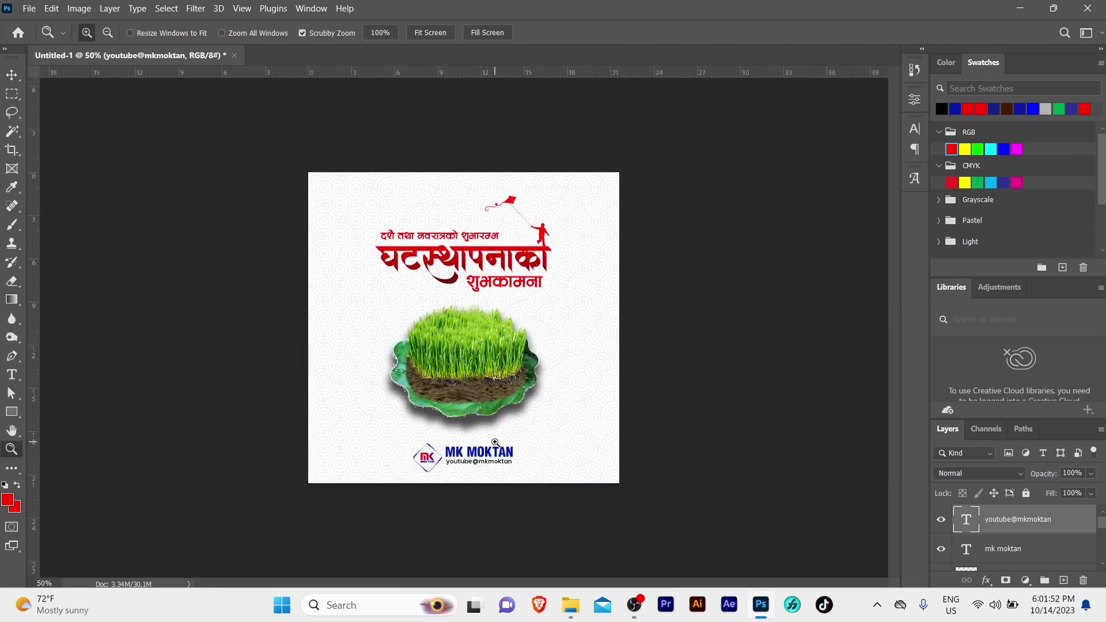
pyautogui.click(473, 469)
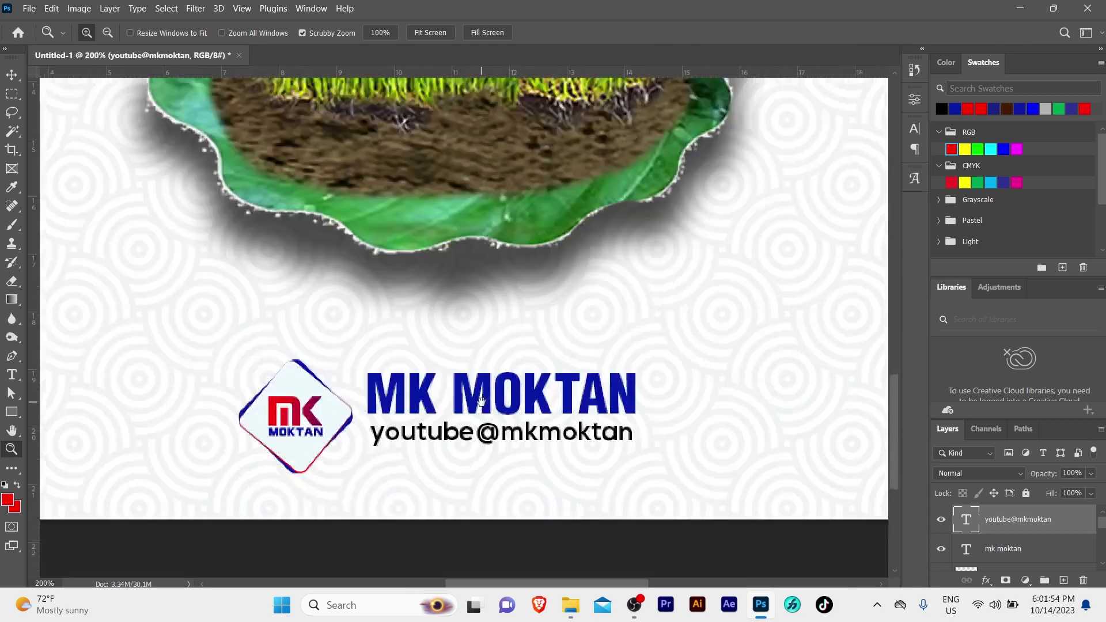
pyautogui.scroll(-3, 481, 399)
pyautogui.press('v')
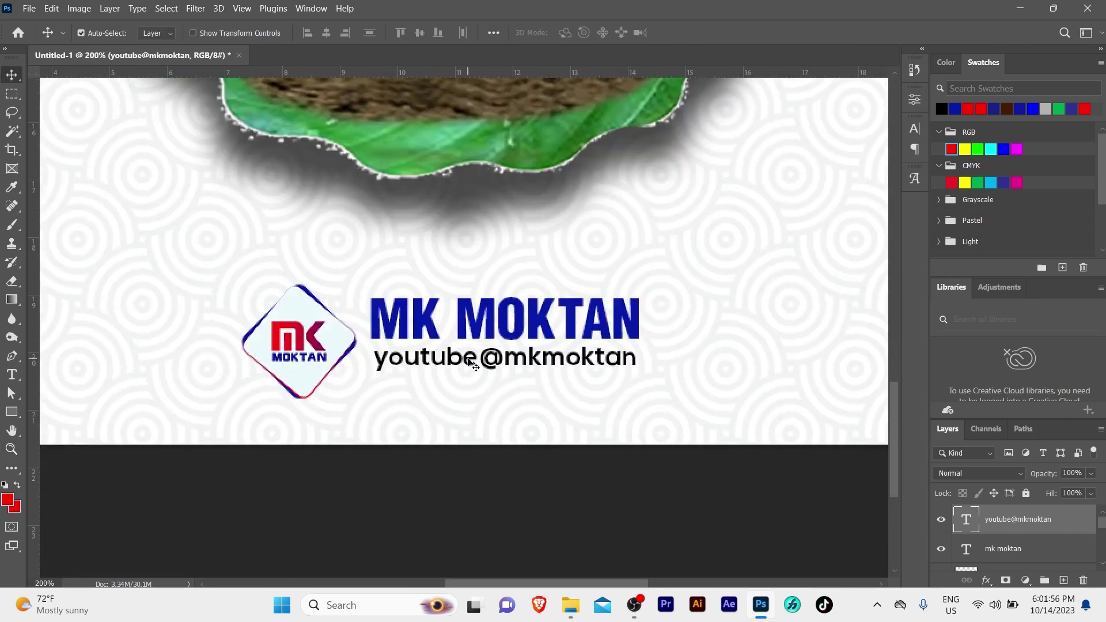
# Recolour the handle with a saturated red sampled from the poster
pyautogui.click(915, 127)
pyautogui.click(877, 211)
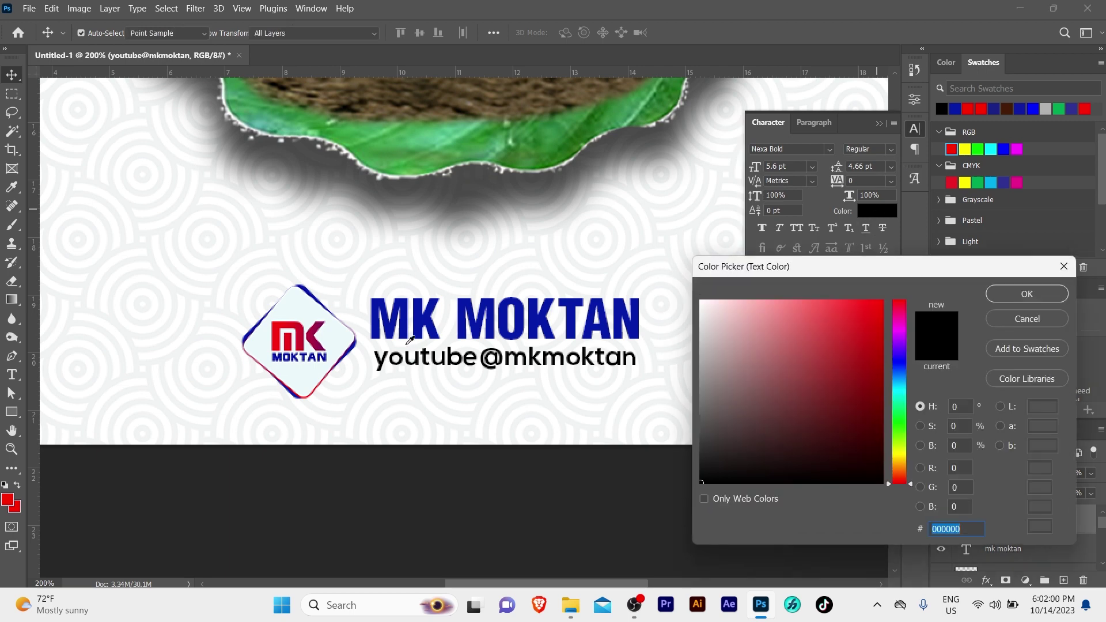
pyautogui.click(279, 318)
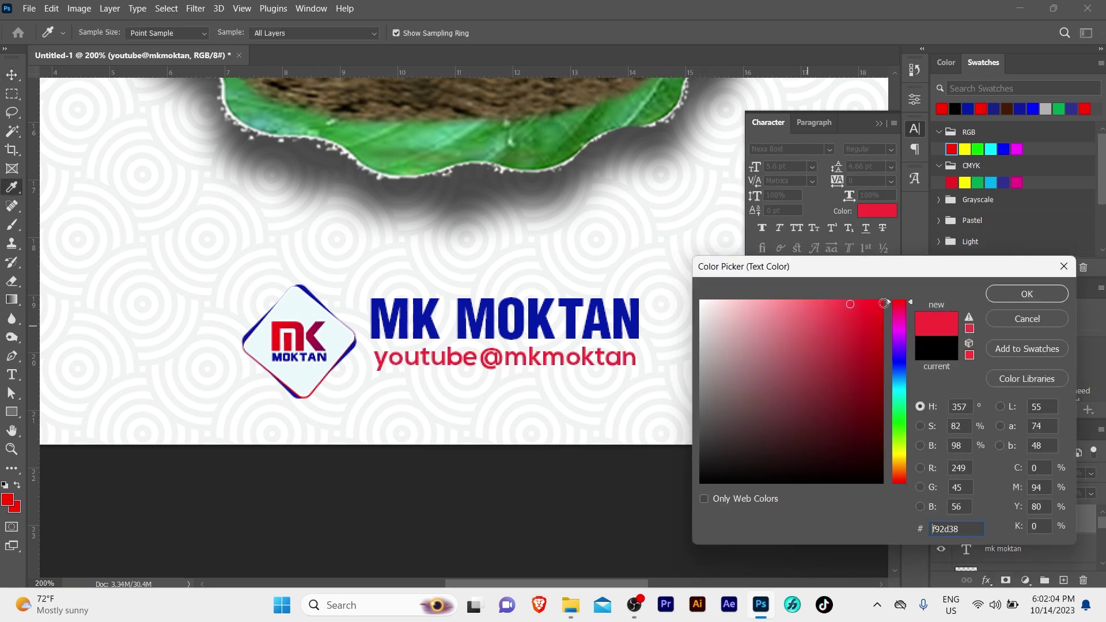
pyautogui.click(883, 303)
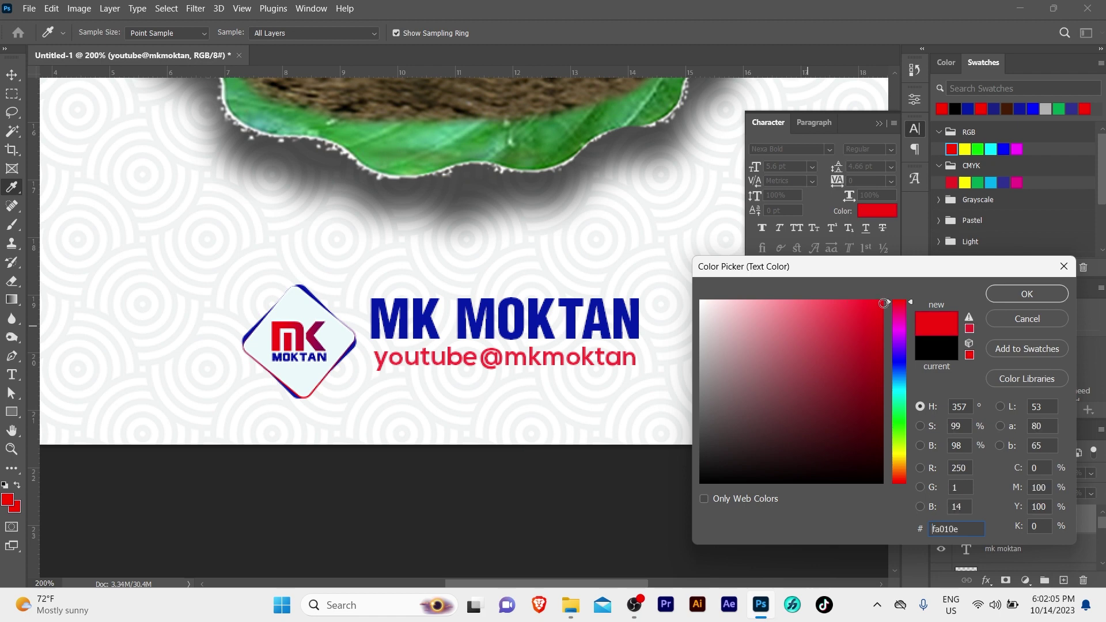
pyautogui.click(1014, 293)
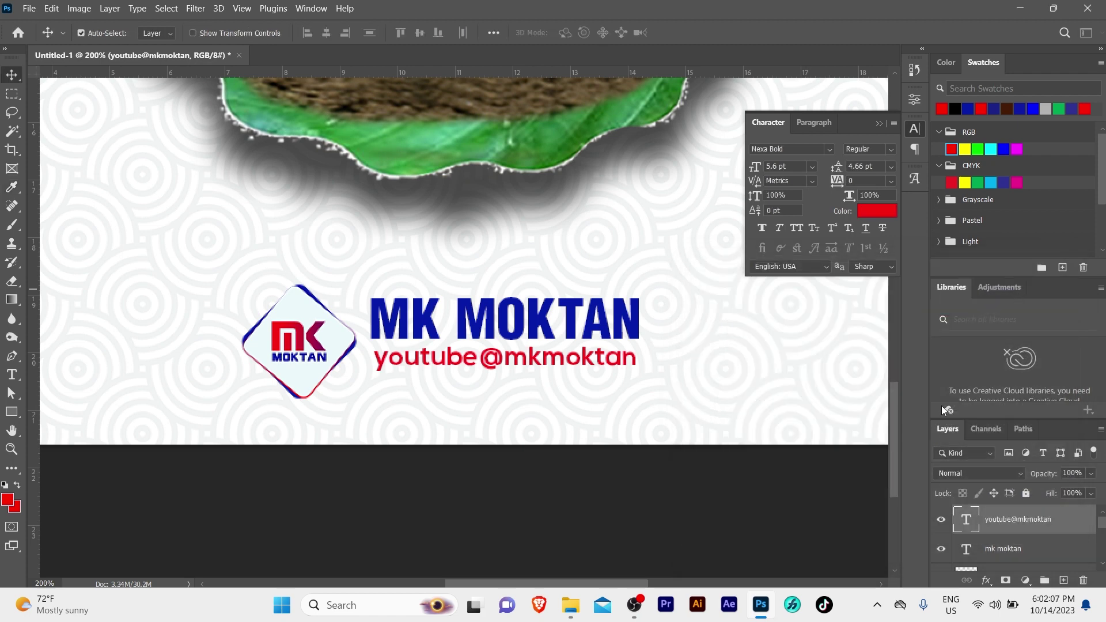
pyautogui.click(881, 120)
pyautogui.press('z')
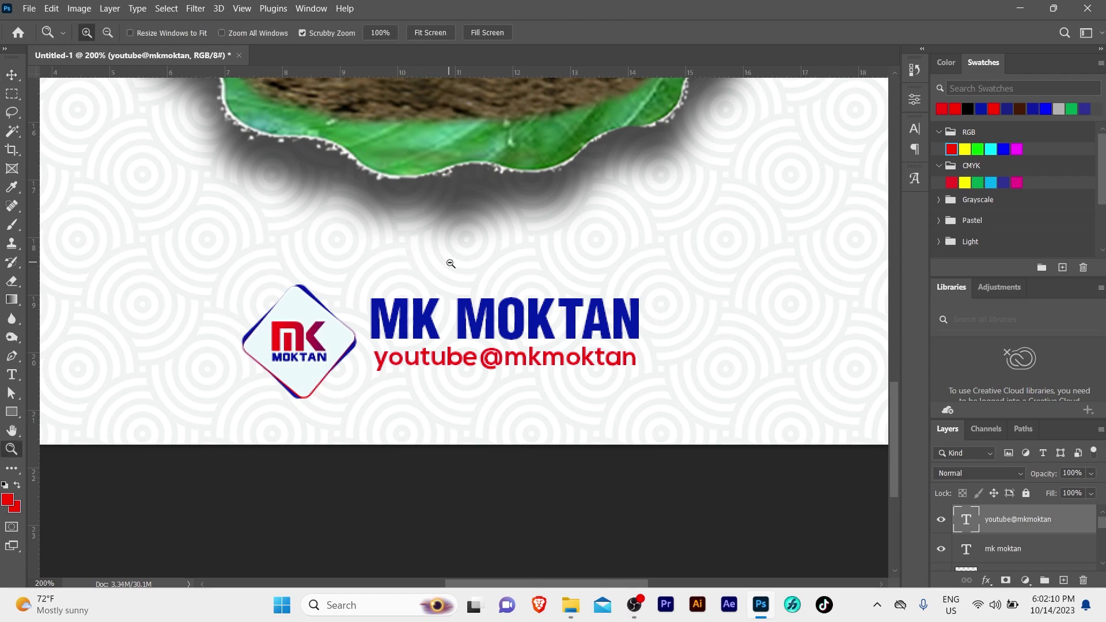
pyautogui.keyDown('alt'); pyautogui.click(450, 263); pyautogui.keyUp('alt')
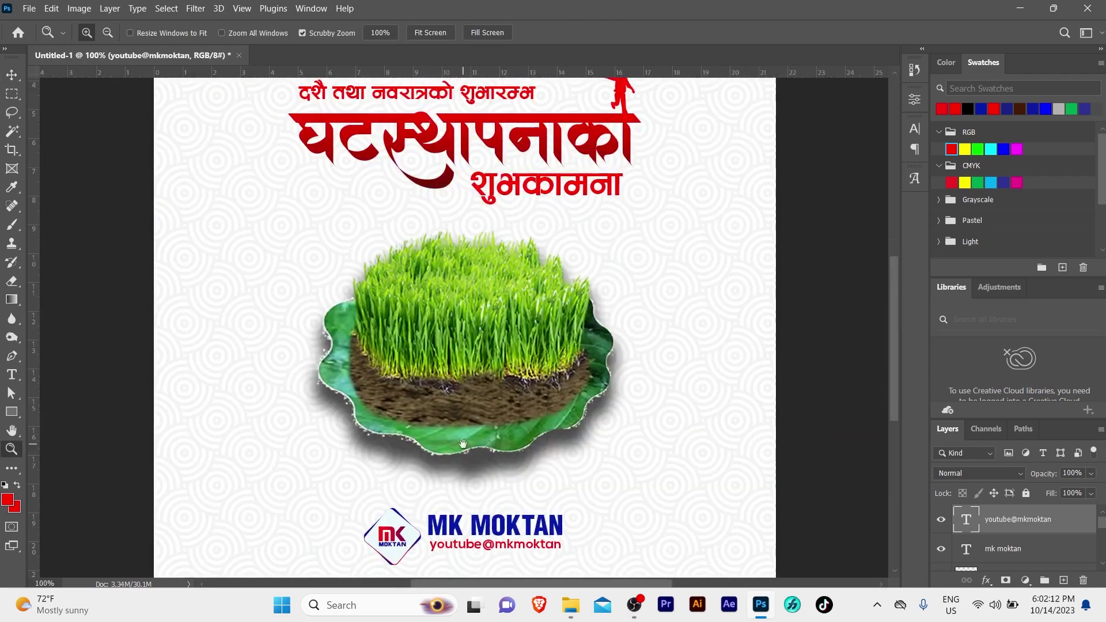
# Scale the logo down slightly with Free Transform and shift it a little right
pyautogui.moveTo(462, 443); pyautogui.dragTo(461, 311)
pyautogui.click(450, 393)
pyautogui.press('v')
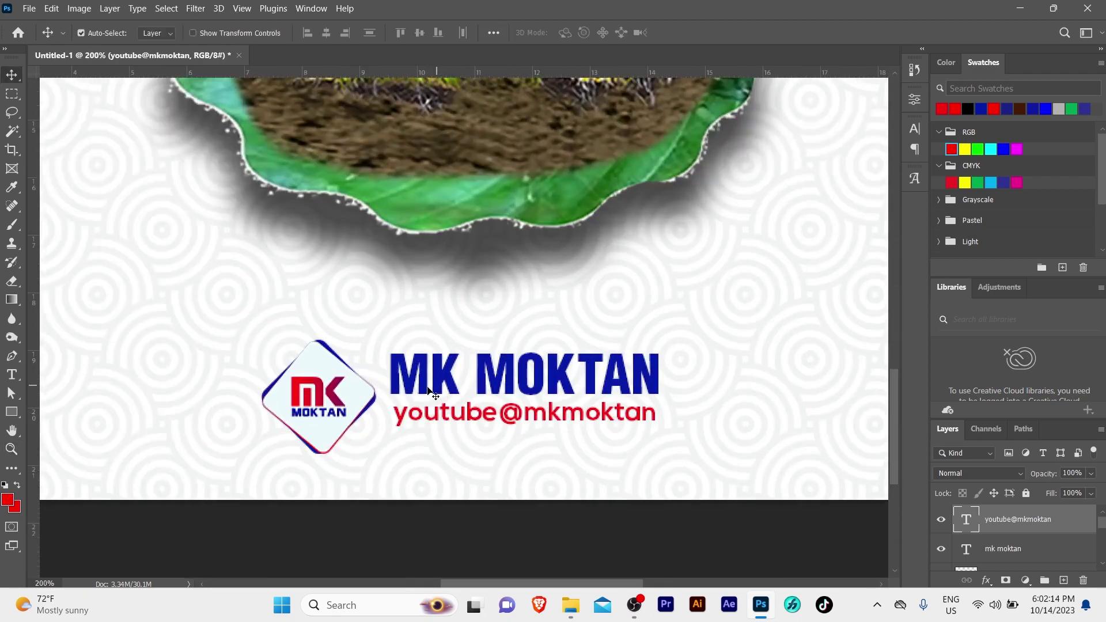
pyautogui.keyDown('ctrl'); pyautogui.click(361, 395); pyautogui.keyUp('ctrl')
pyautogui.hotkey('ctrl', 't')
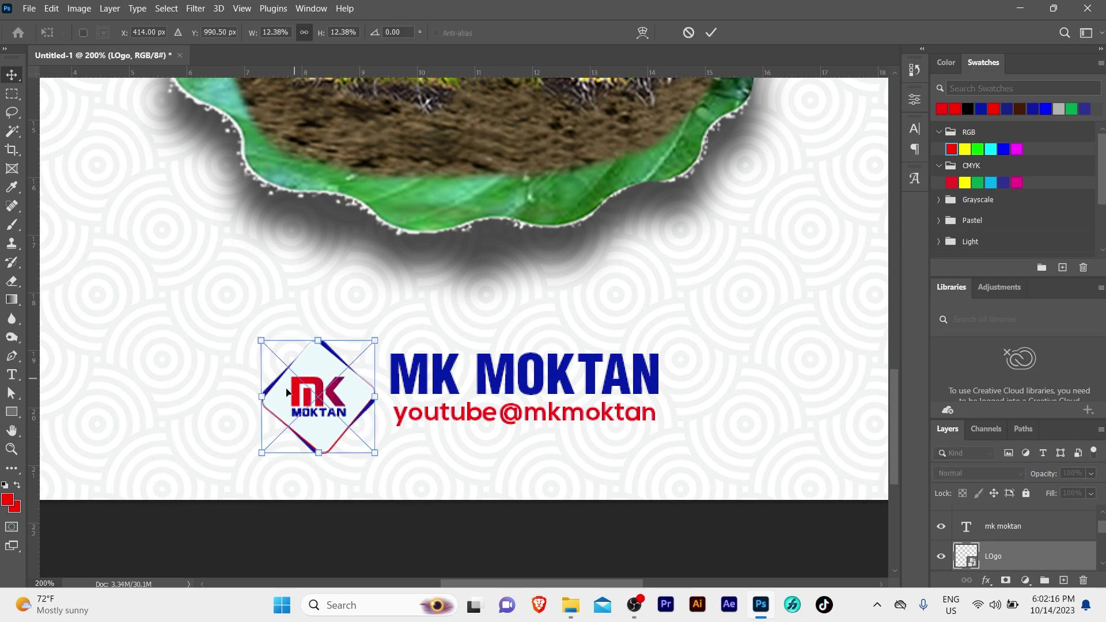
pyautogui.moveTo(260, 397); pyautogui.dragTo(274, 397)
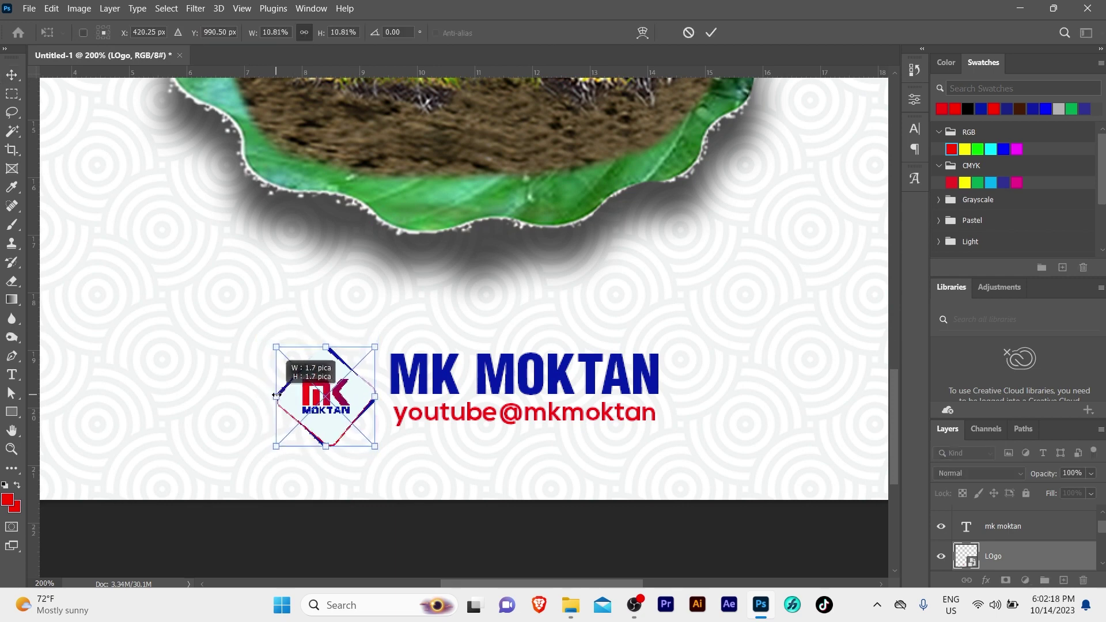
pyautogui.press('Return')
pyautogui.moveTo(323, 400); pyautogui.dragTo(328, 399)
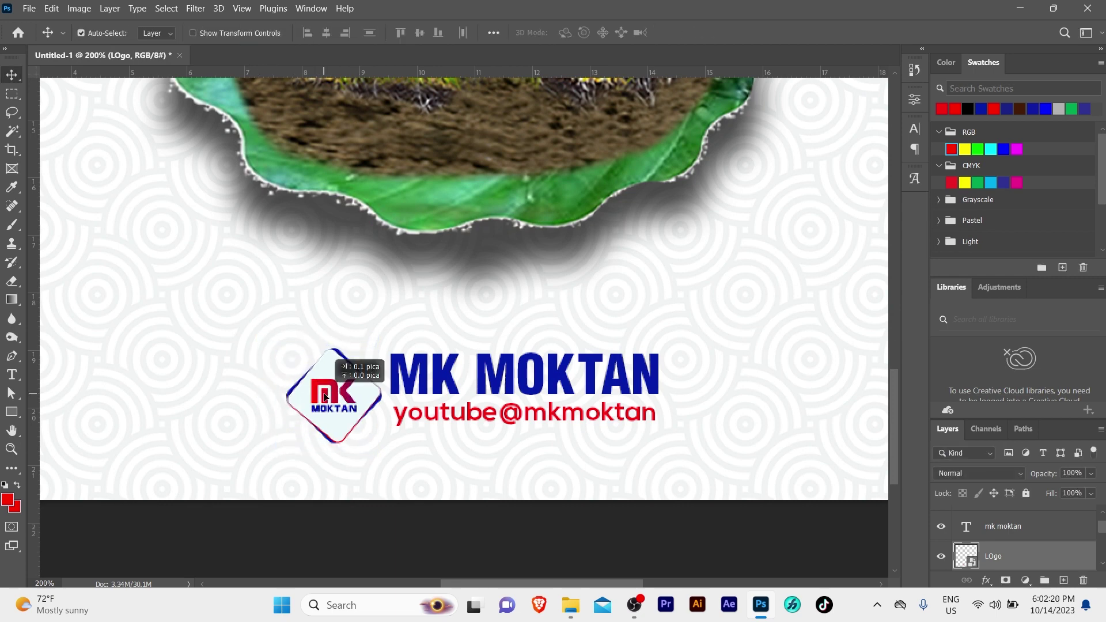
# Group the logo with the MK MOKTAN name and centre the group horizontally on the canvas
pyautogui.moveTo(298, 330); pyautogui.dragTo(471, 440)
pyautogui.hotkey('ctrl', 'g')
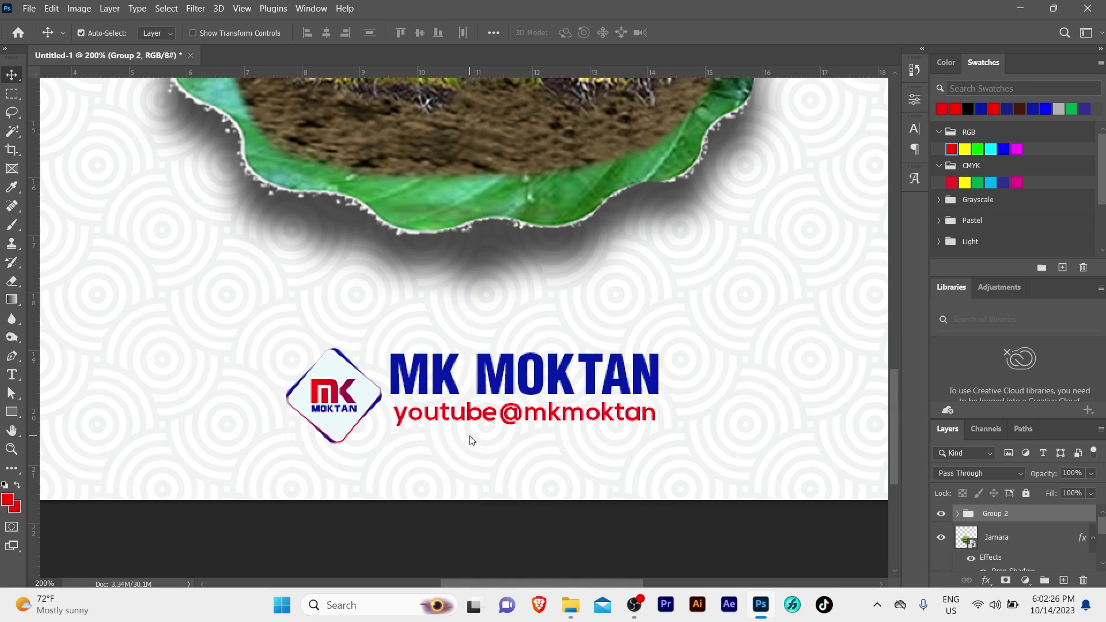
pyautogui.hotkey('ctrl', 'a')
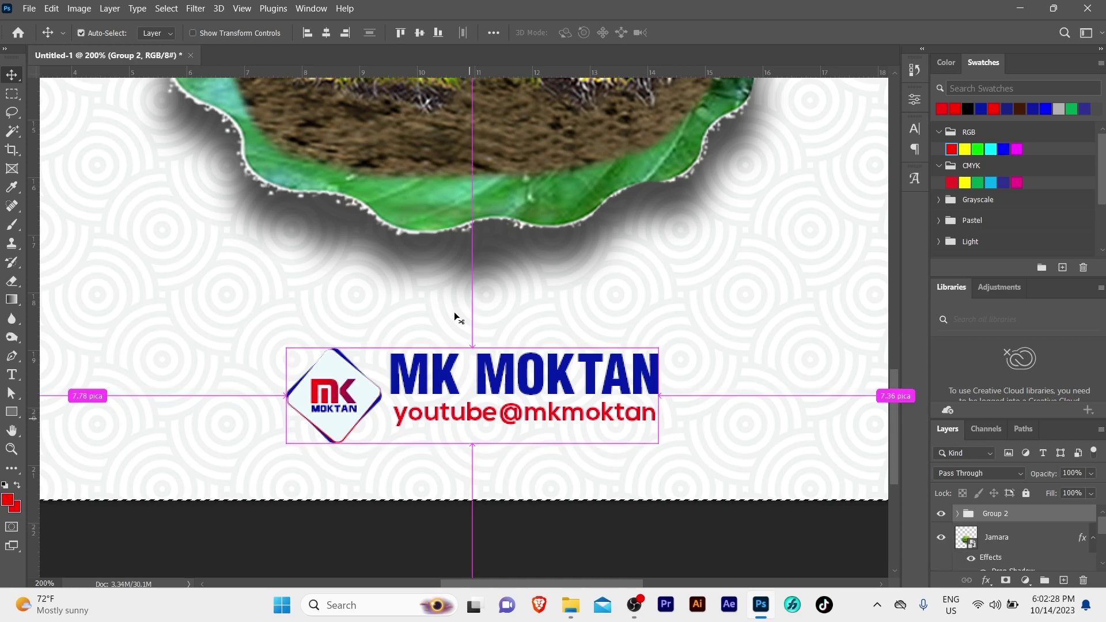
pyautogui.click(326, 34)
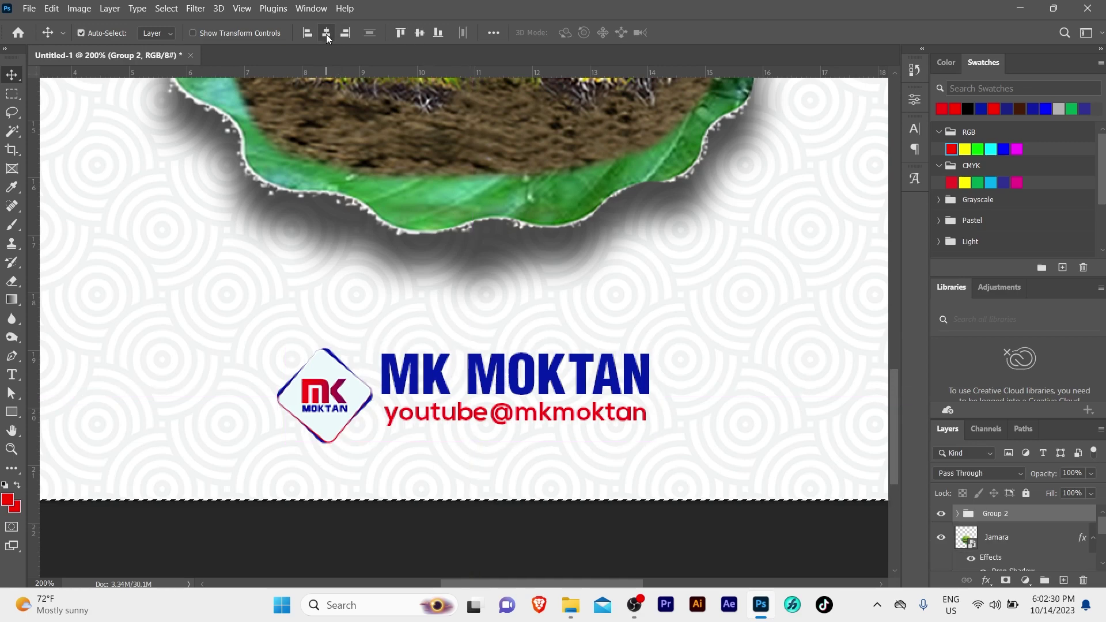
pyautogui.hotkey('ctrl', 'd')
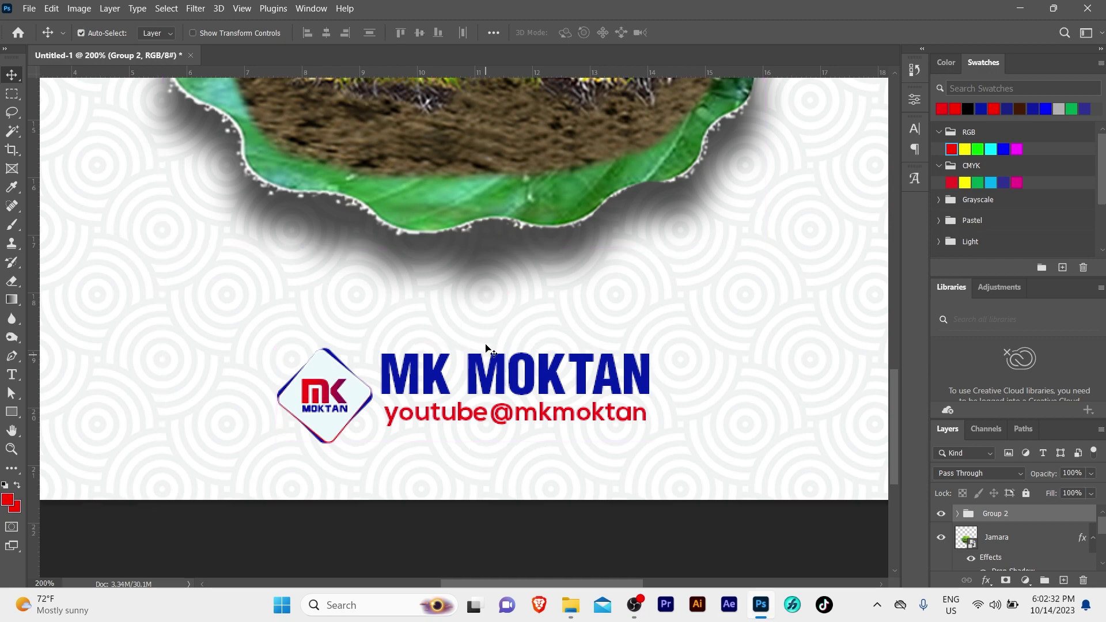
pyautogui.press('z')
pyautogui.keyDown('alt'); pyautogui.click(485, 318); pyautogui.keyUp('alt')
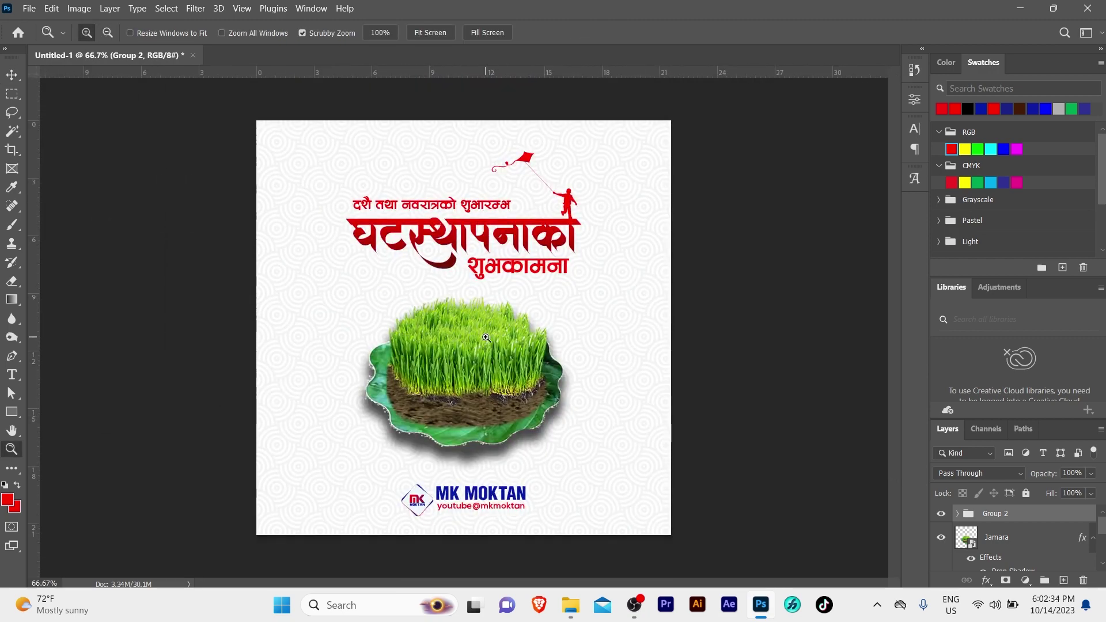
# Nudge the logo group down two steps with the Down arrow key
pyautogui.press('v')
pyautogui.press('Down')
pyautogui.press('Down')
pyautogui.press('Down')
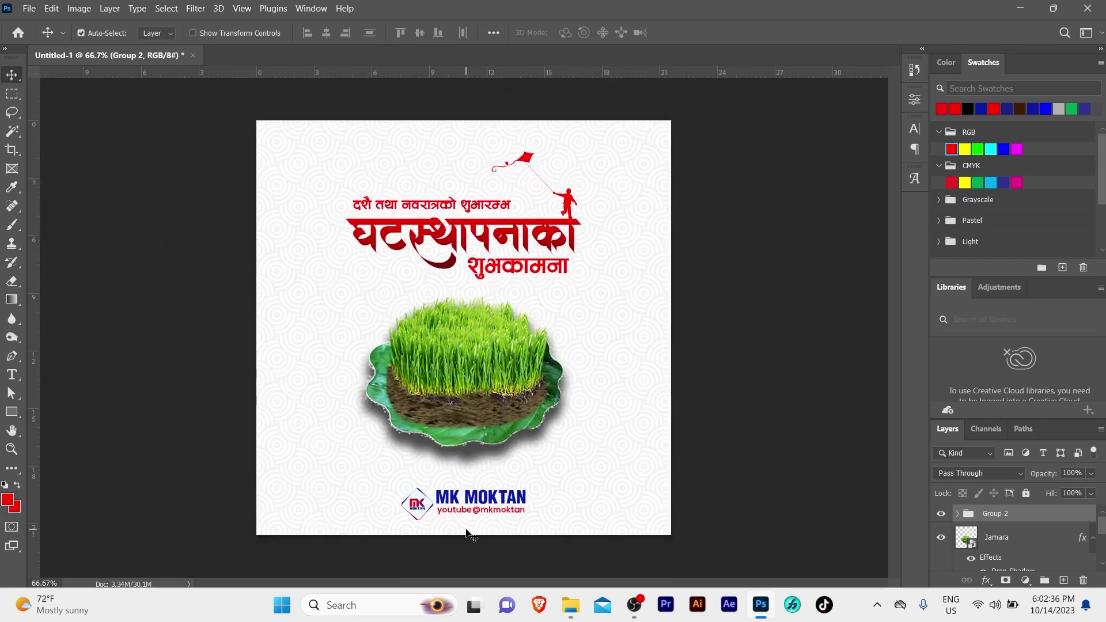
pyautogui.press('Down')
pyautogui.press('Down')
pyautogui.press('Down')
pyautogui.press('Down')
pyautogui.press('Down')
pyautogui.press('Down')
# Select the headline and kite together and nudge them up with Shift+Up
pyautogui.moveTo(415, 162); pyautogui.dragTo(580, 269)
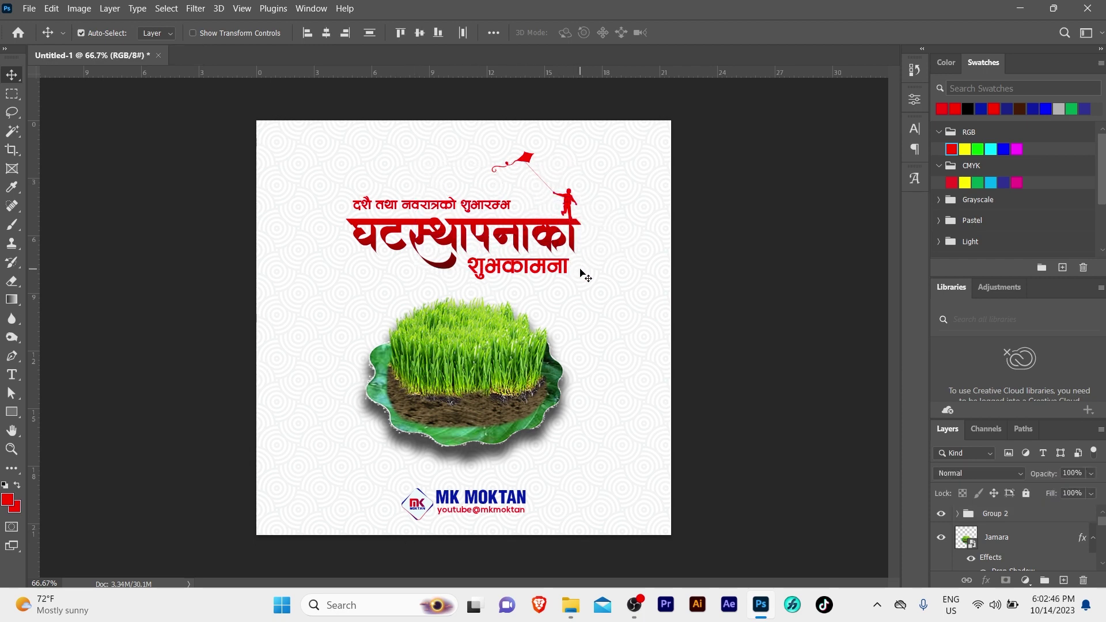
pyautogui.hotkey('shift', 'Up')
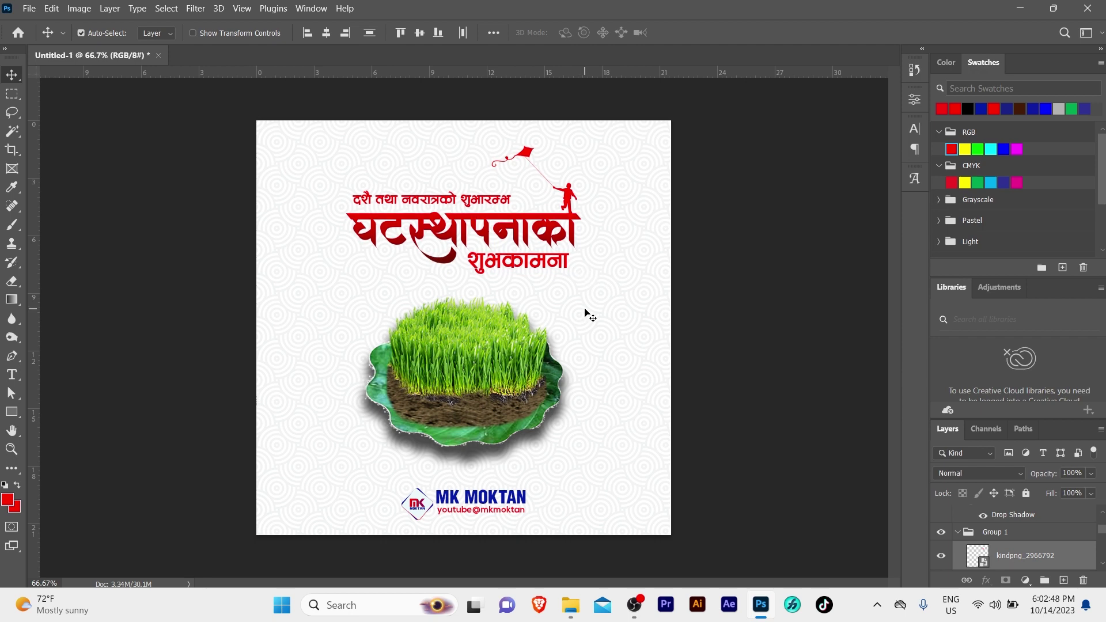
pyautogui.click(587, 313)
pyautogui.click(464, 205)
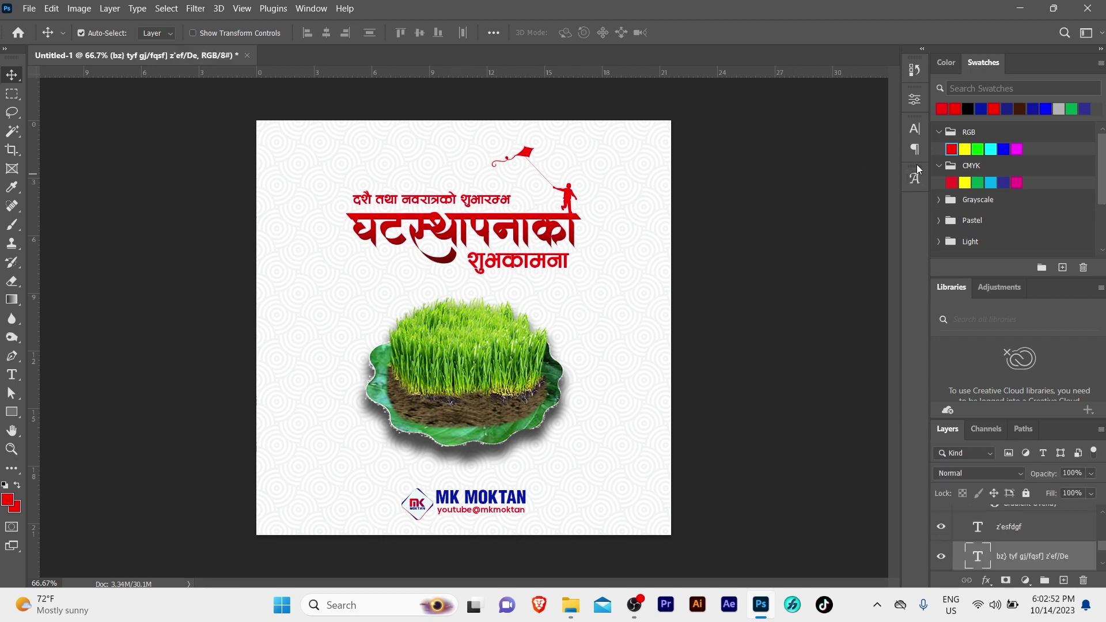
# Colour the small top line blue, sampled from the MK MOKTAN name, via the Character panel
pyautogui.click(914, 129)
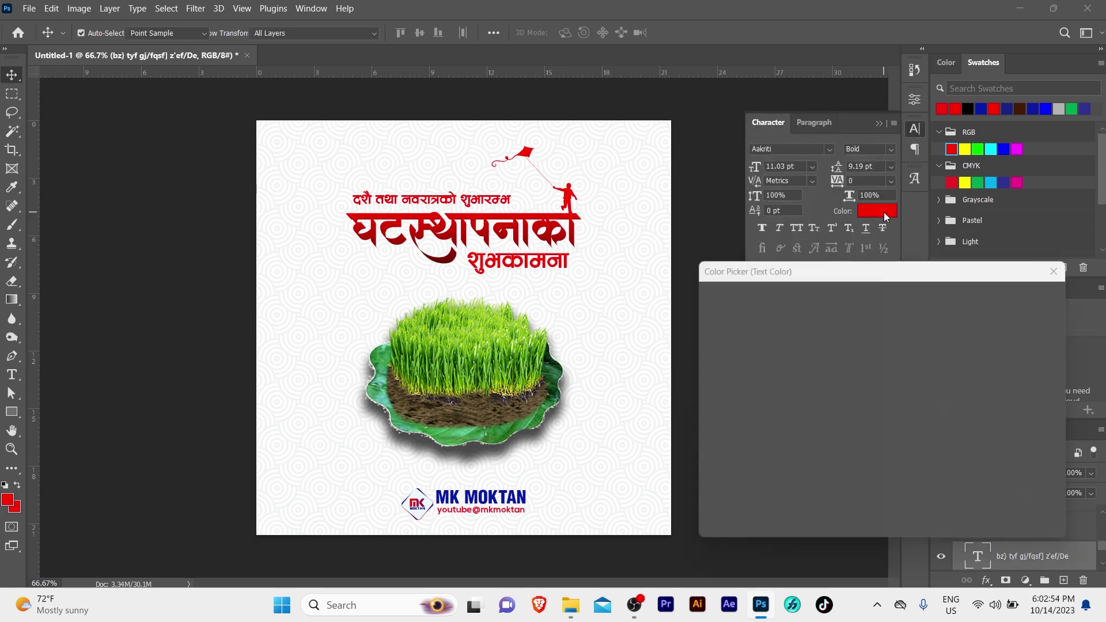
pyautogui.click(881, 211)
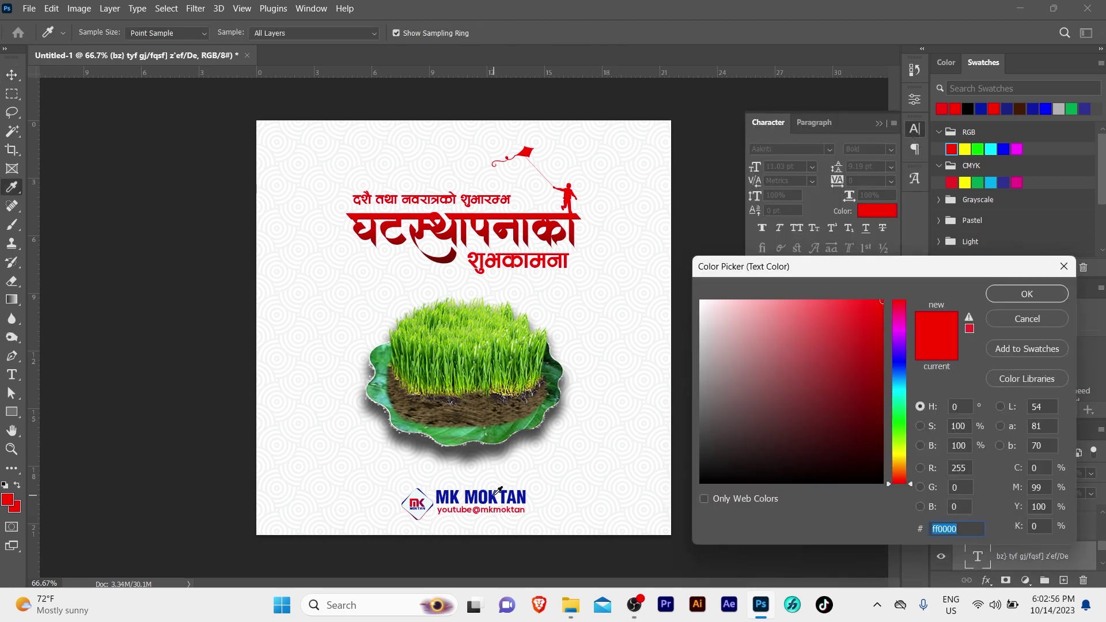
pyautogui.click(497, 493)
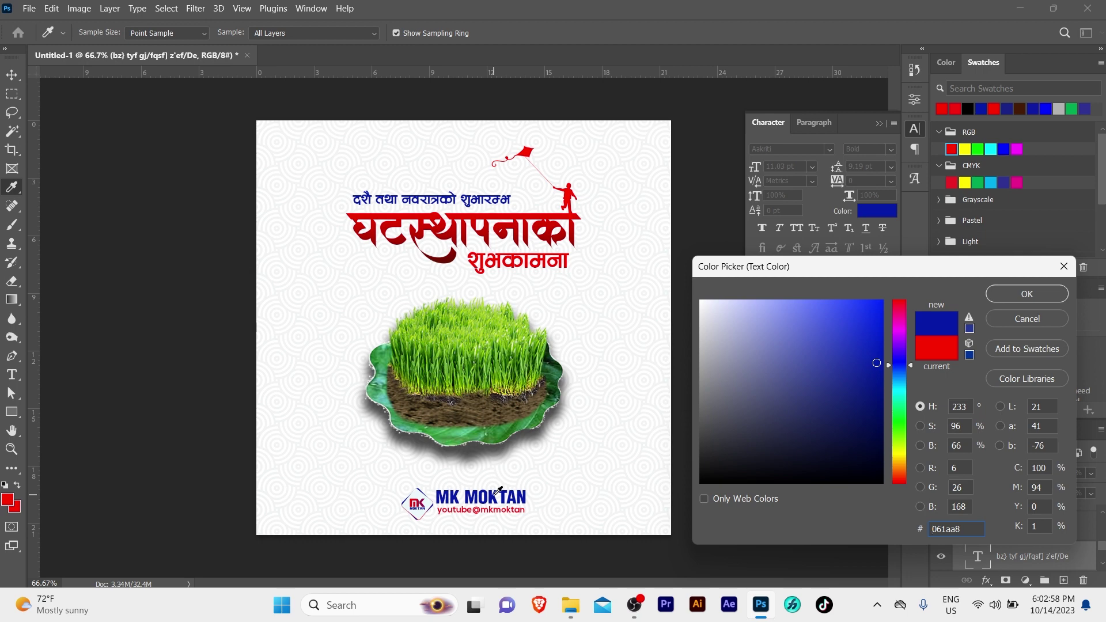
pyautogui.click(1019, 295)
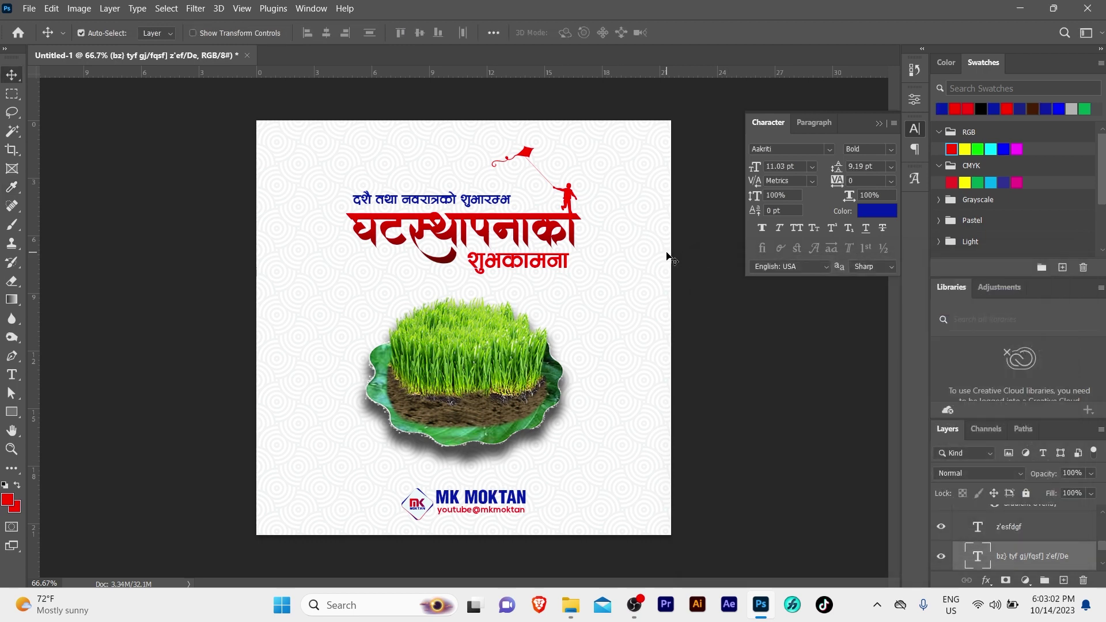
# Try the same blue on शुभकामना, then undo so it stays red
pyautogui.click(526, 269)
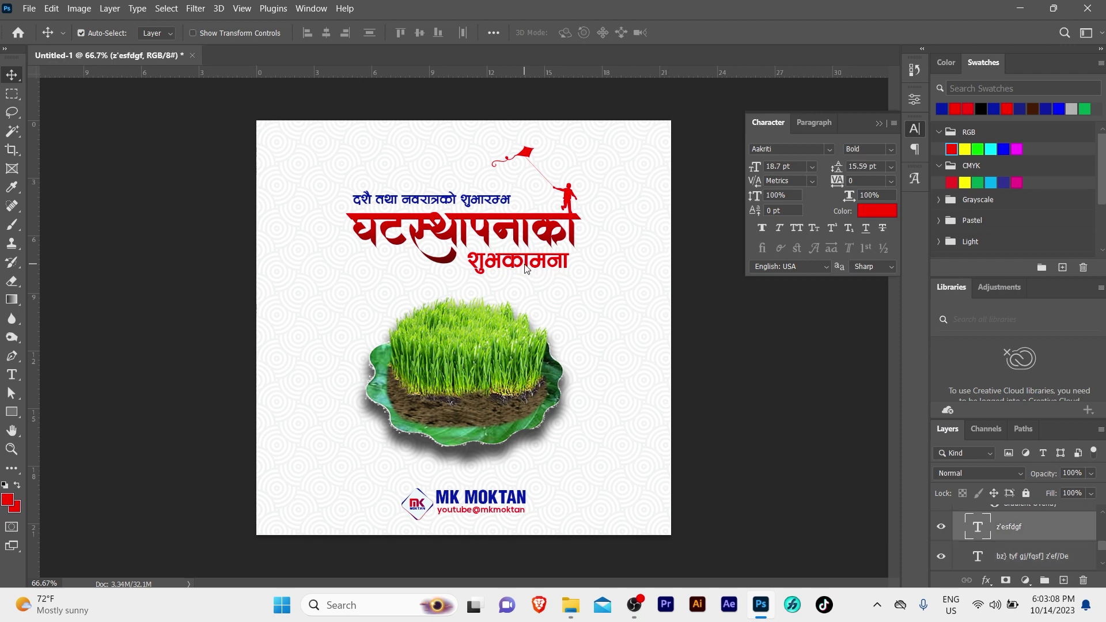
pyautogui.click(881, 211)
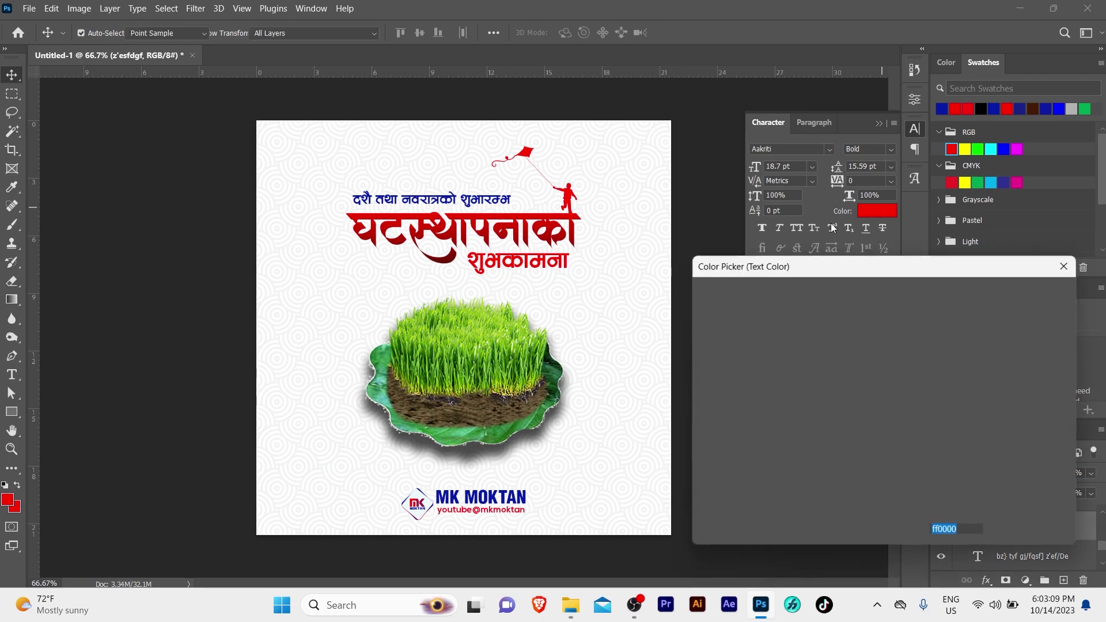
pyautogui.click(506, 490)
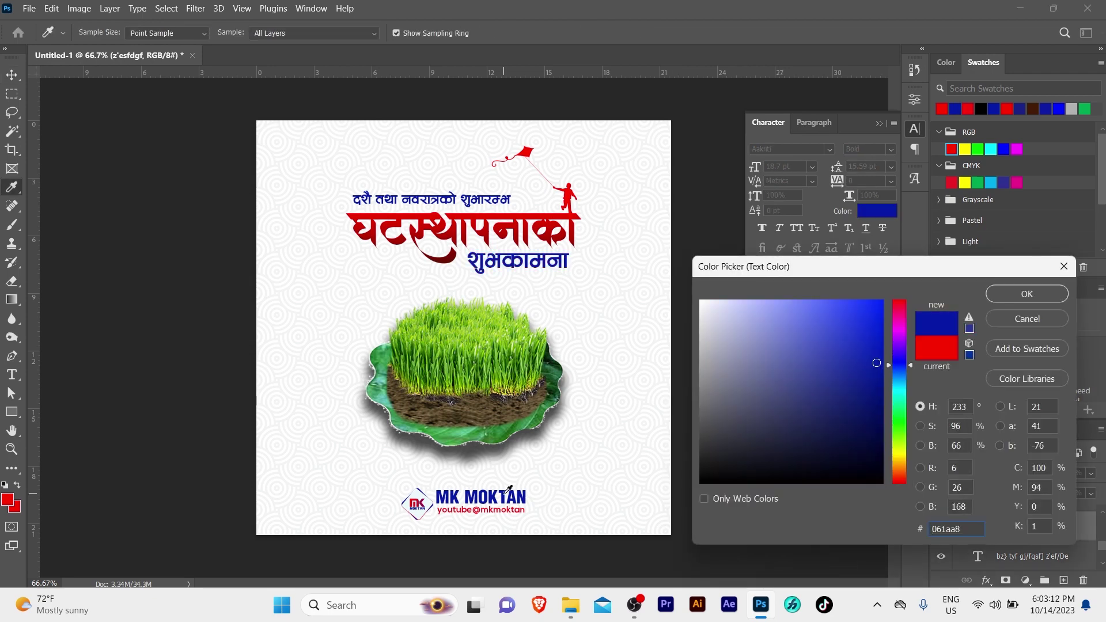
pyautogui.click(1014, 295)
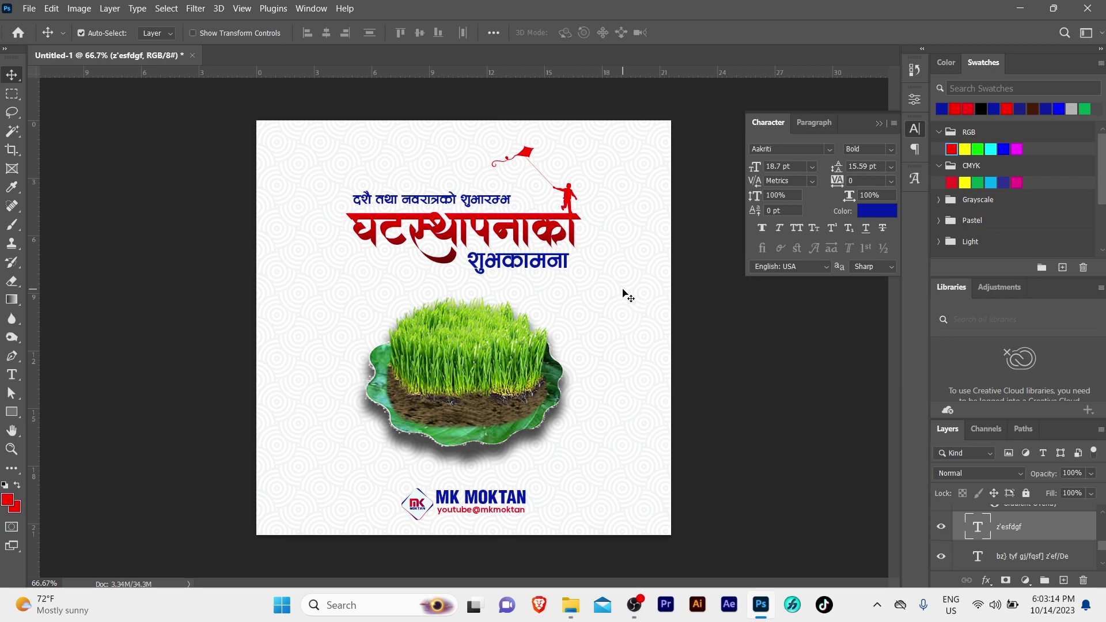
pyautogui.hotkey('ctrl', 'z')
pyautogui.press('z')
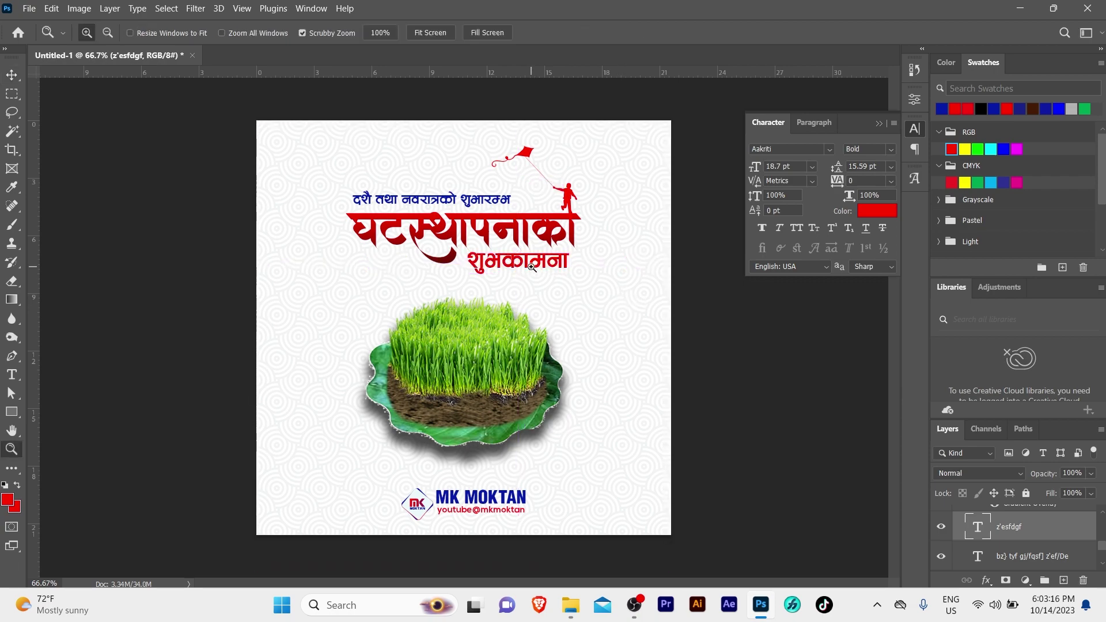
pyautogui.click(531, 267)
pyautogui.hotkey('ctrl', '-')
pyautogui.press('v')
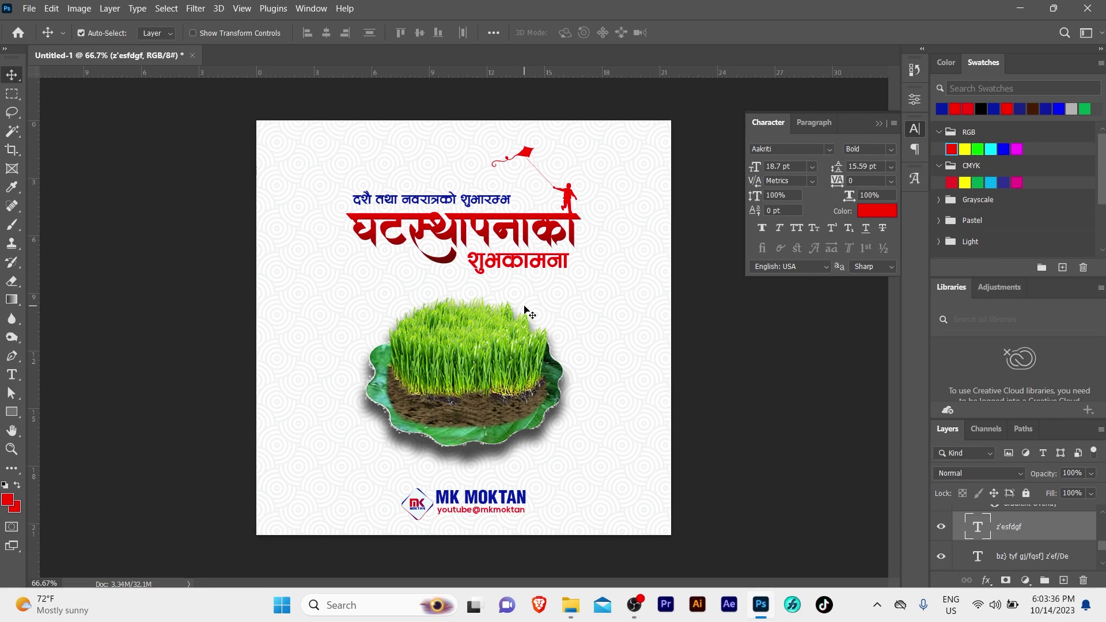
# Drag Kite-Transparent-File from the Dashain folder in File Explorer into the poster
pyautogui.click(573, 604)
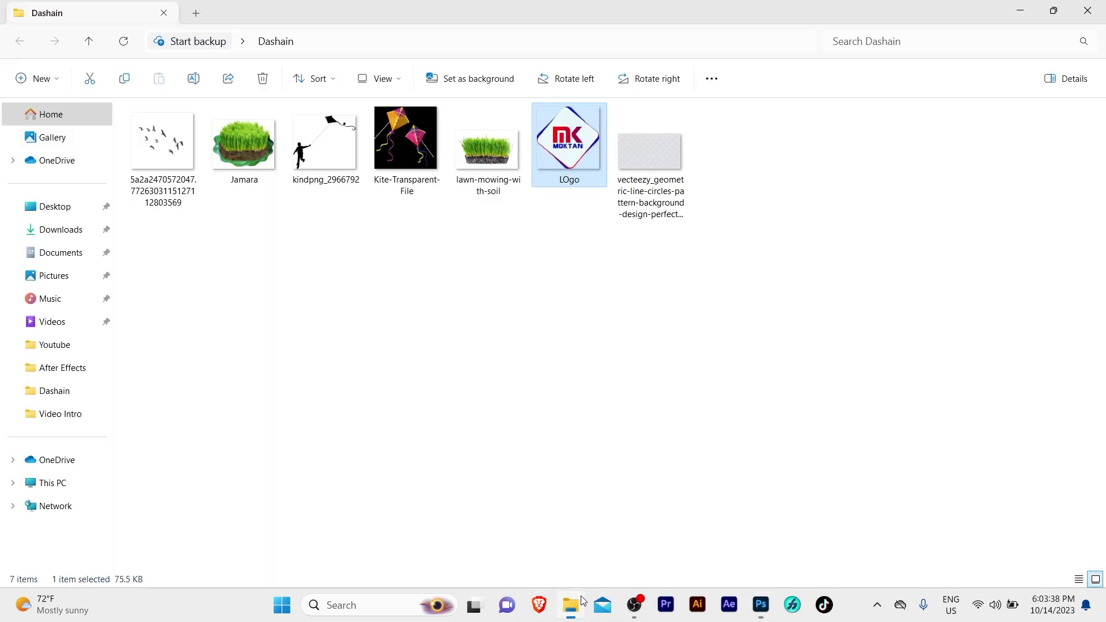
pyautogui.click(441, 300)
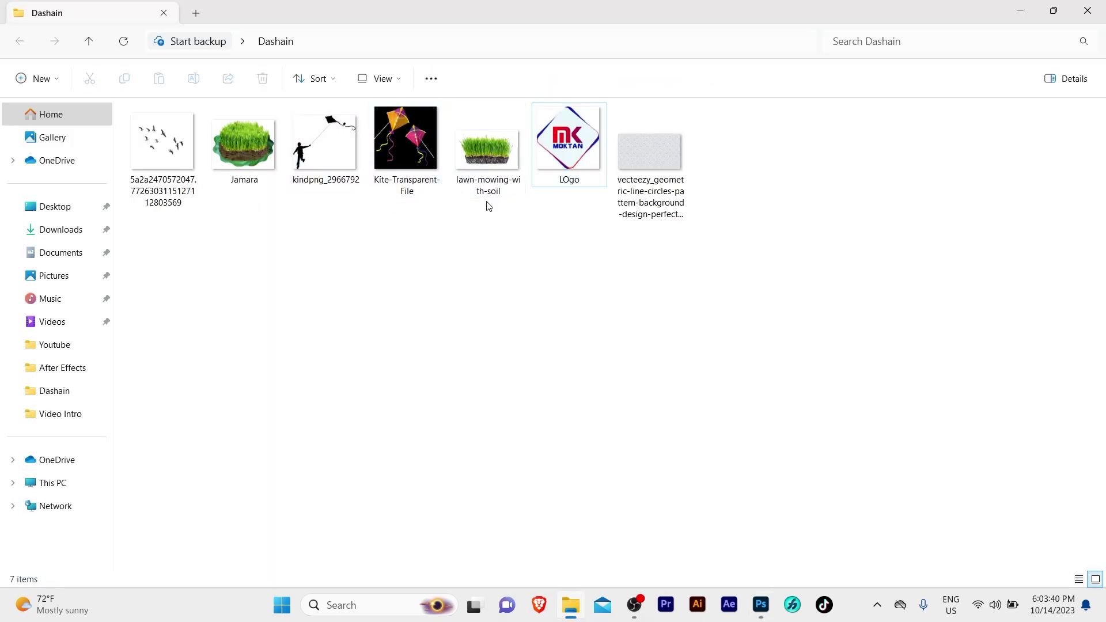
pyautogui.click(427, 160)
pyautogui.moveTo(438, 188); pyautogui.dragTo(501, 362)
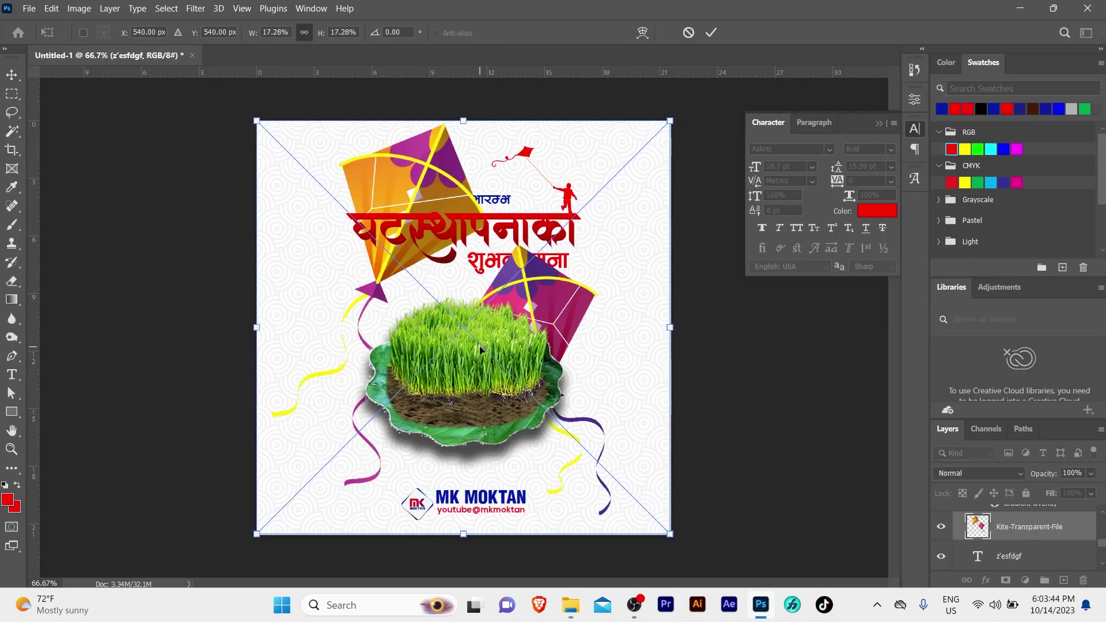
# Place the kite image and convert its layer to a smart object
pyautogui.press('Return')
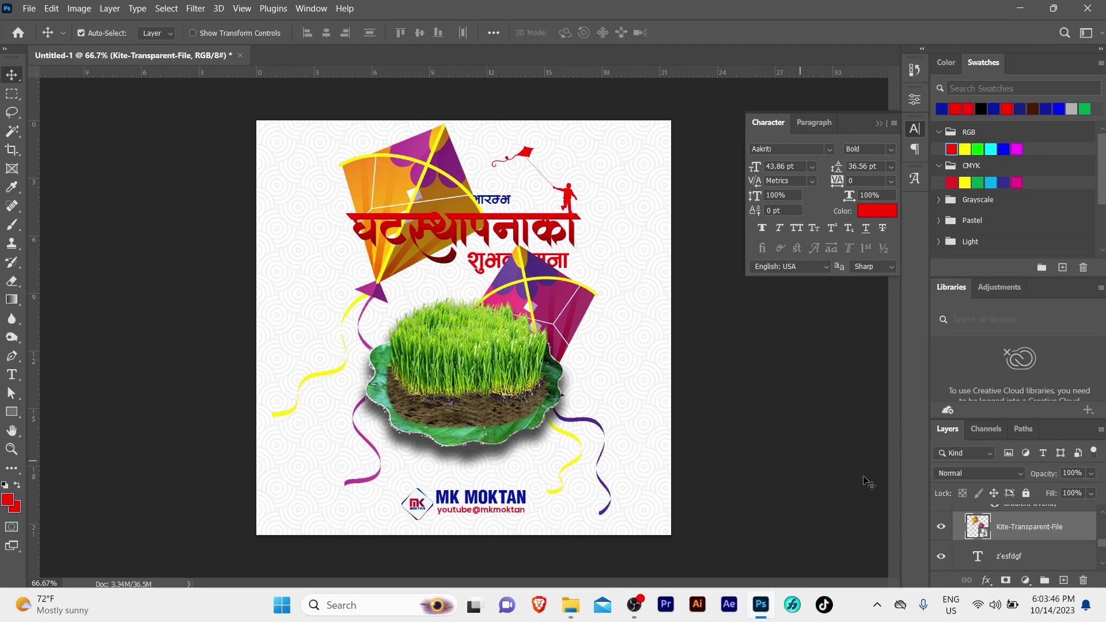
pyautogui.rightClick(1013, 522)
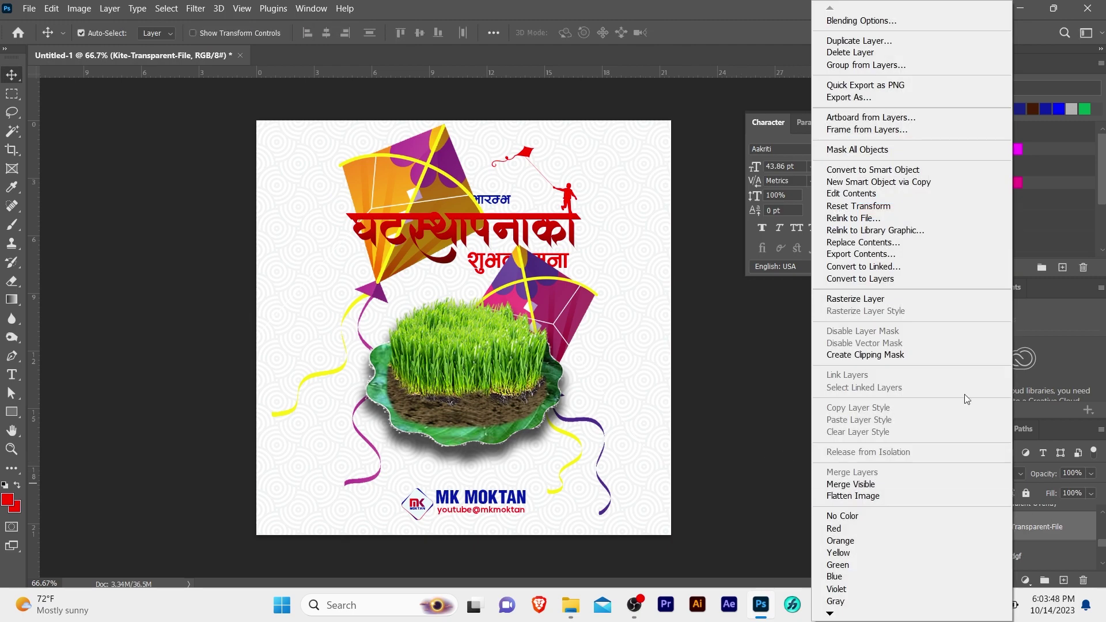
pyautogui.click(887, 170)
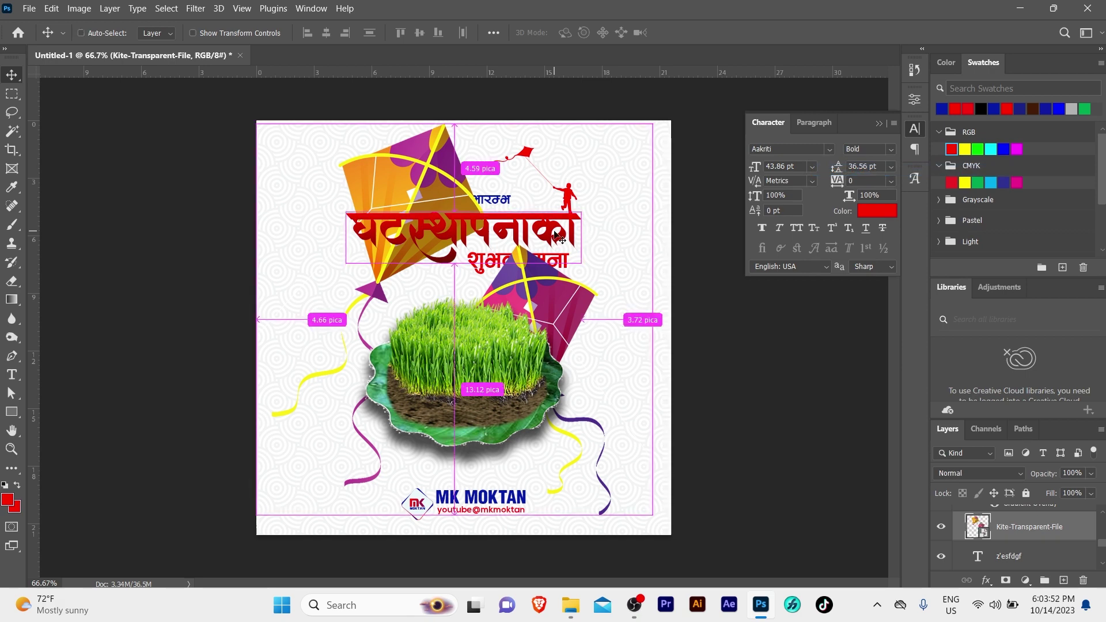
# Shrink the kites and position them small, left of the title's second line
pyautogui.hotkey('ctrl', 't')
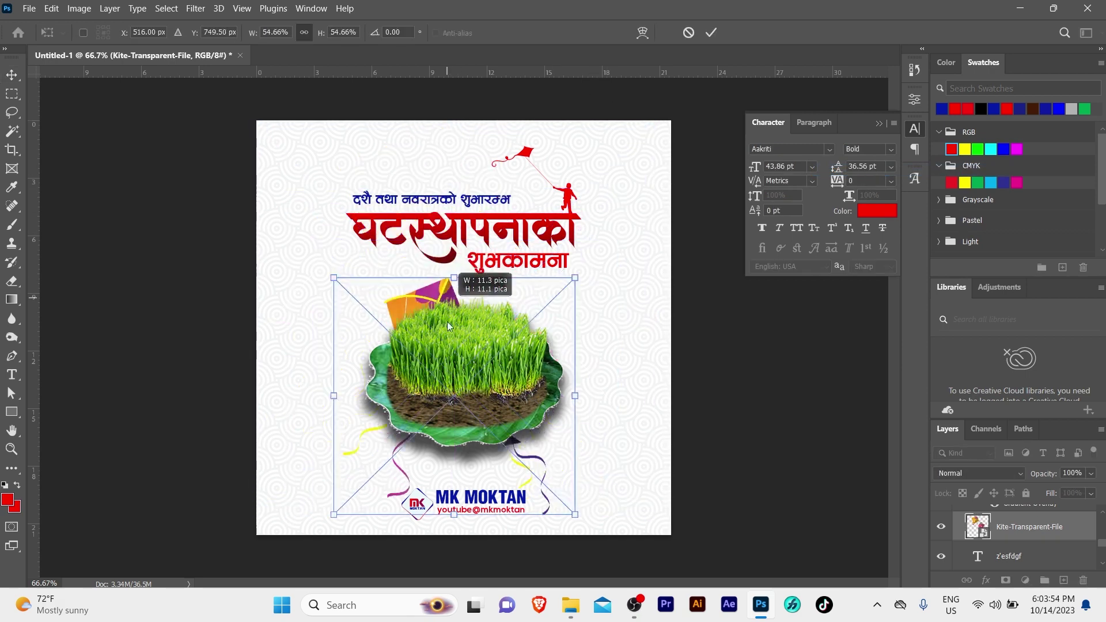
pyautogui.moveTo(458, 180)
pyautogui.mouseDown()
pyautogui.moveTo(339, 335)
pyautogui.moveTo(297, 252)
pyautogui.mouseUp()
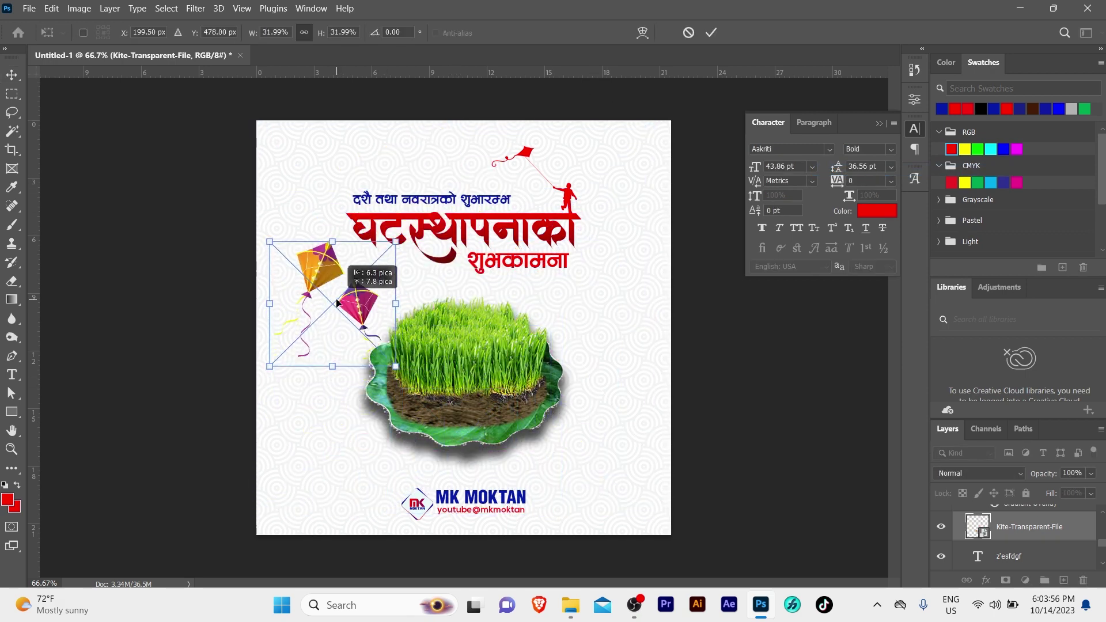
pyautogui.moveTo(271, 364); pyautogui.dragTo(332, 300)
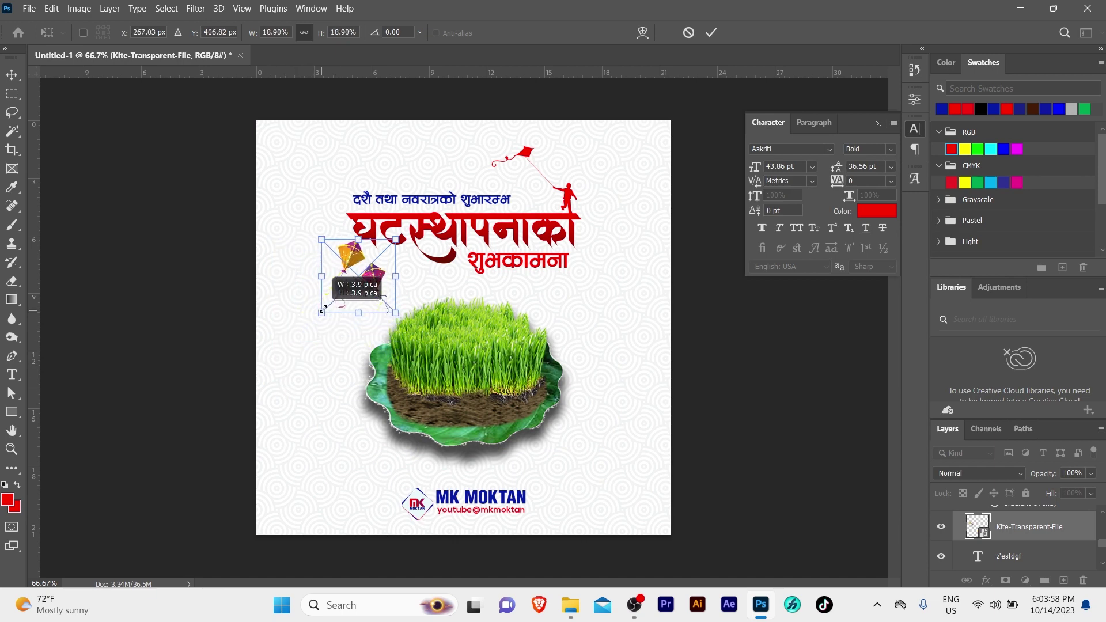
pyautogui.press('Return')
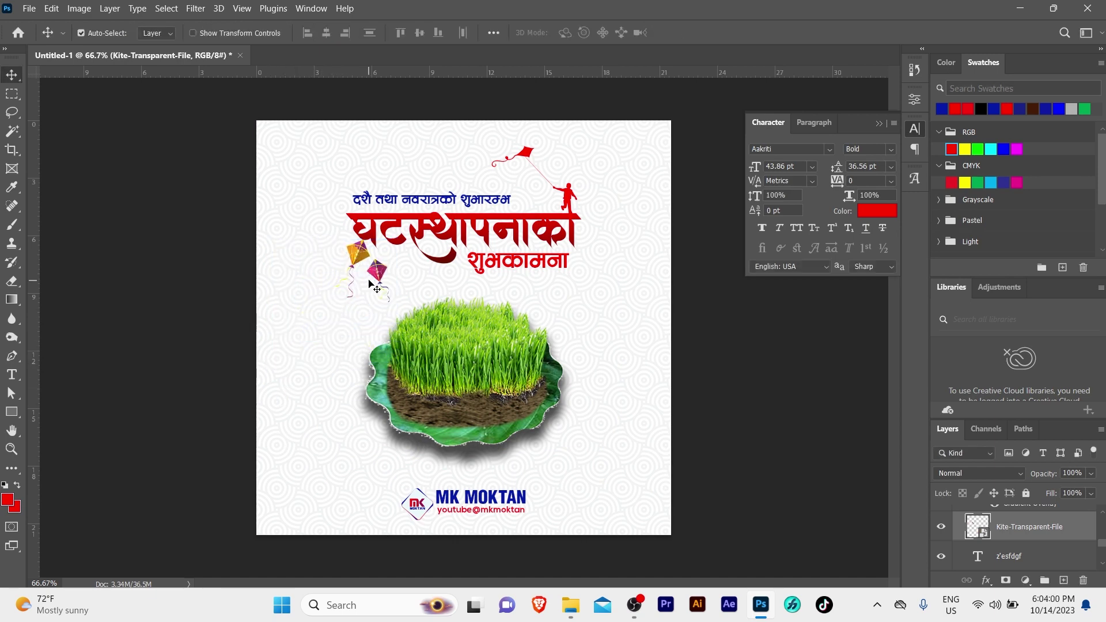
pyautogui.moveTo(374, 274)
pyautogui.mouseDown()
pyautogui.moveTo(375, 286)
pyautogui.moveTo(361, 280)
pyautogui.moveTo(391, 298)
pyautogui.moveTo(384, 275)
pyautogui.mouseUp()
pyautogui.hotkey('ctrl', 't')
pyautogui.press('Return')
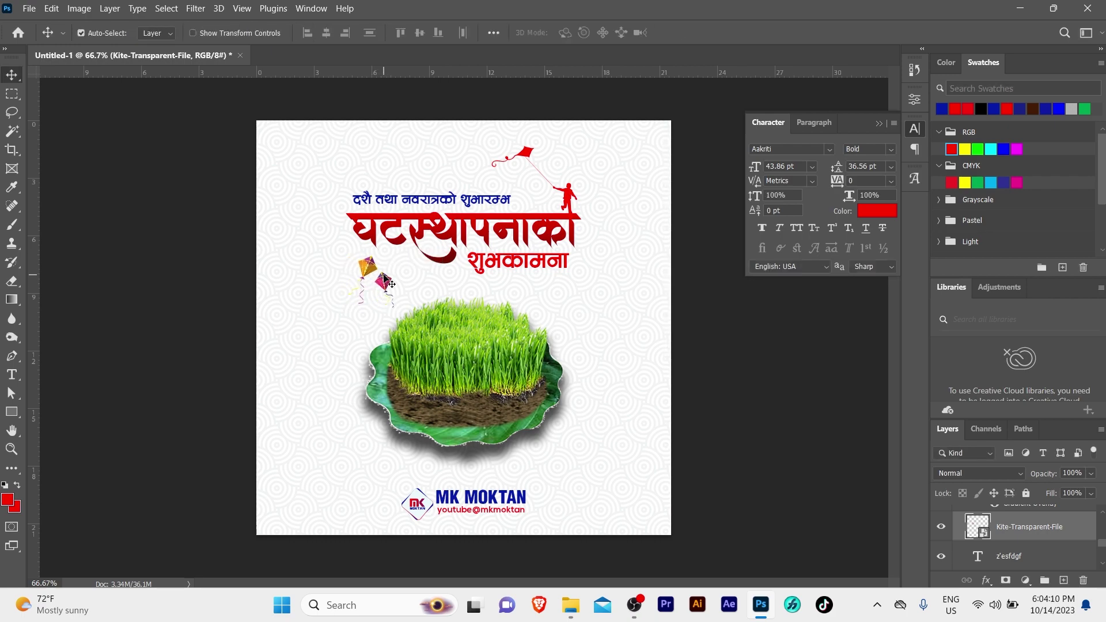
pyautogui.press('z')
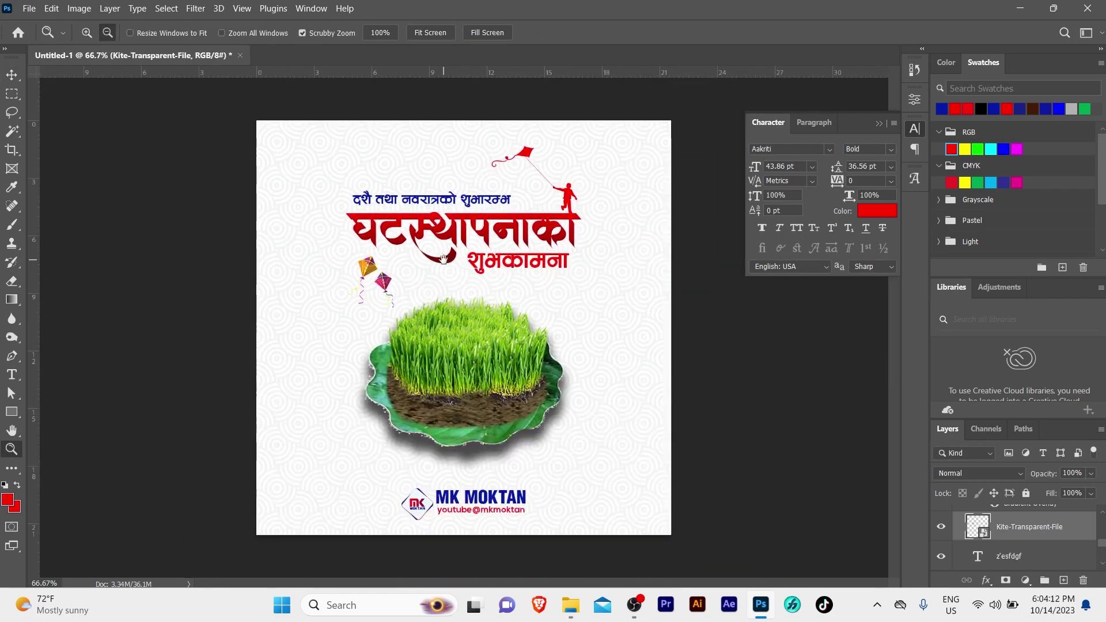
pyautogui.moveTo(443, 258); pyautogui.dragTo(486, 258)
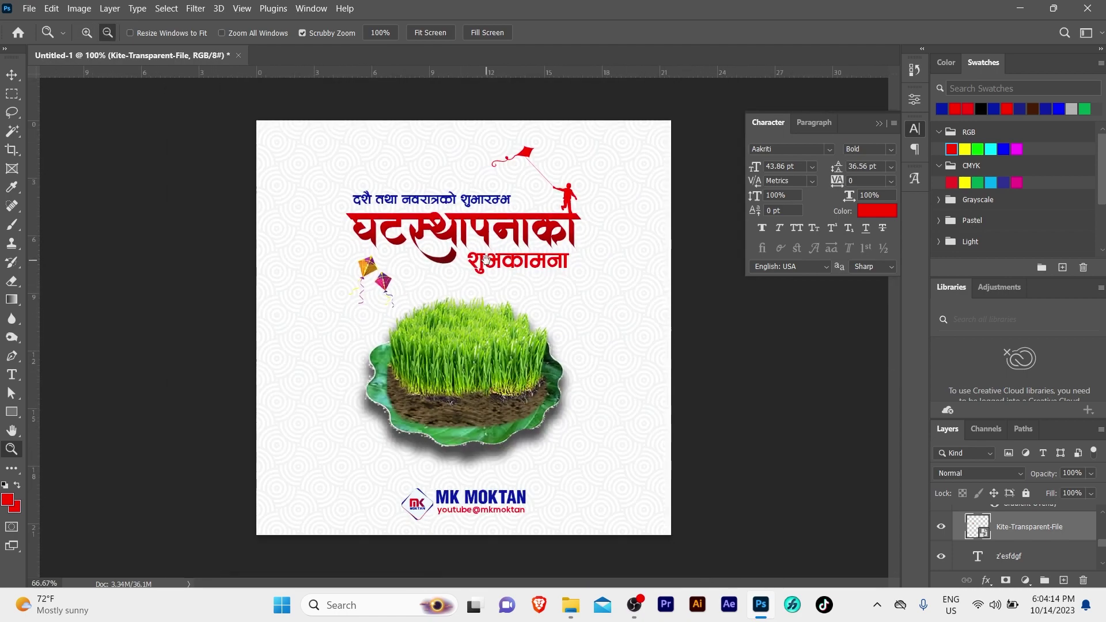
pyautogui.press('v')
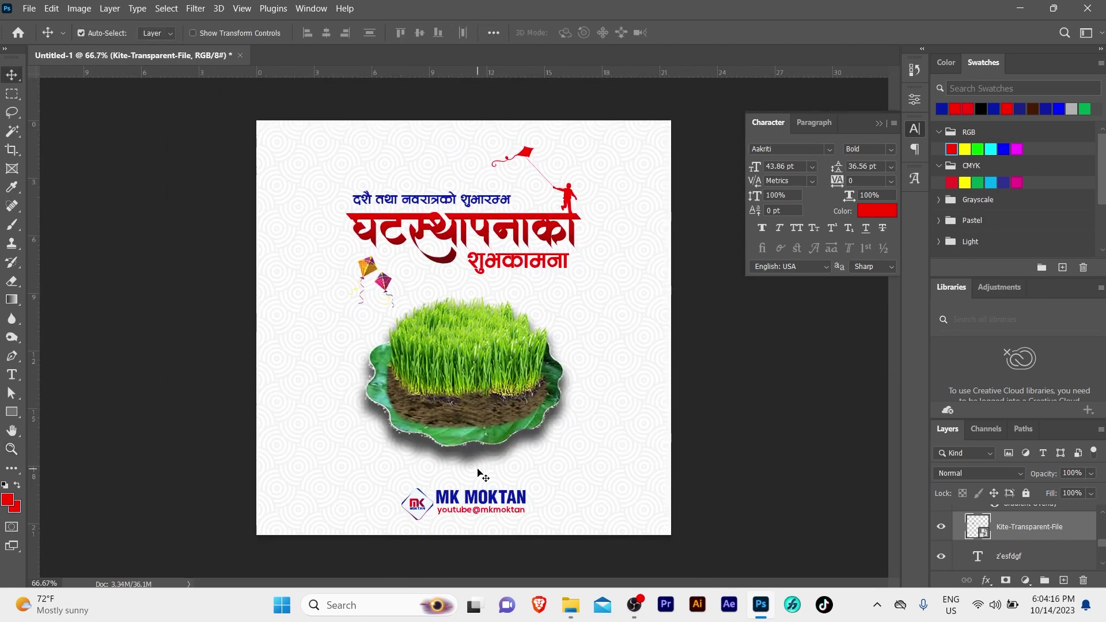
pyautogui.click(506, 356)
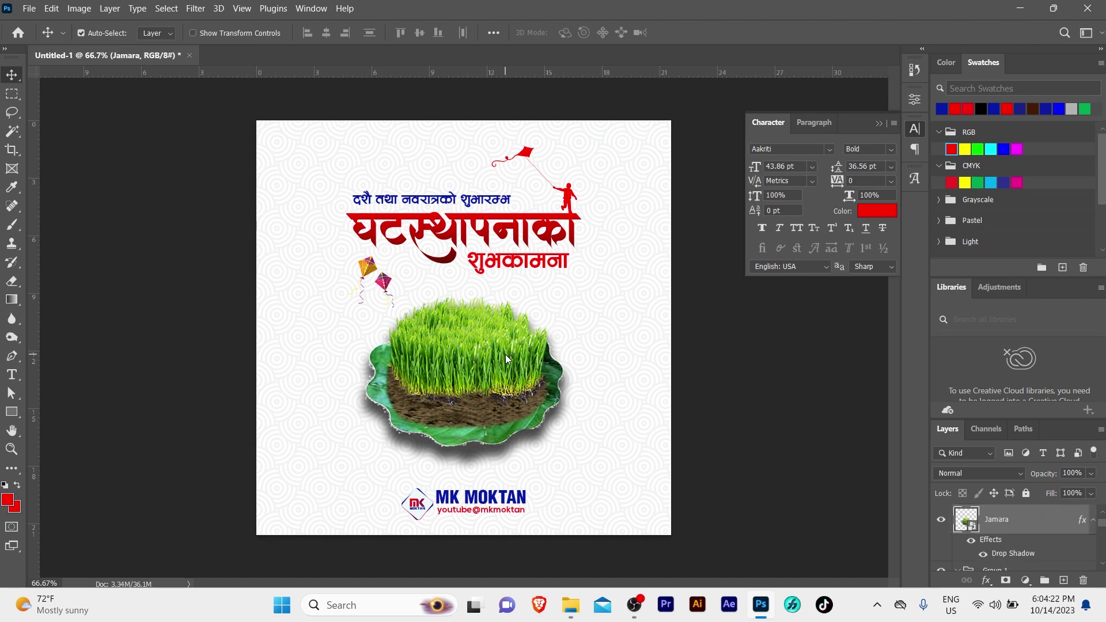
# Draw a thin red rectangle across the bottom, then nudge it down to the edge
pyautogui.click(12, 411)
pyautogui.moveTo(220, 504); pyautogui.dragTo(732, 543)
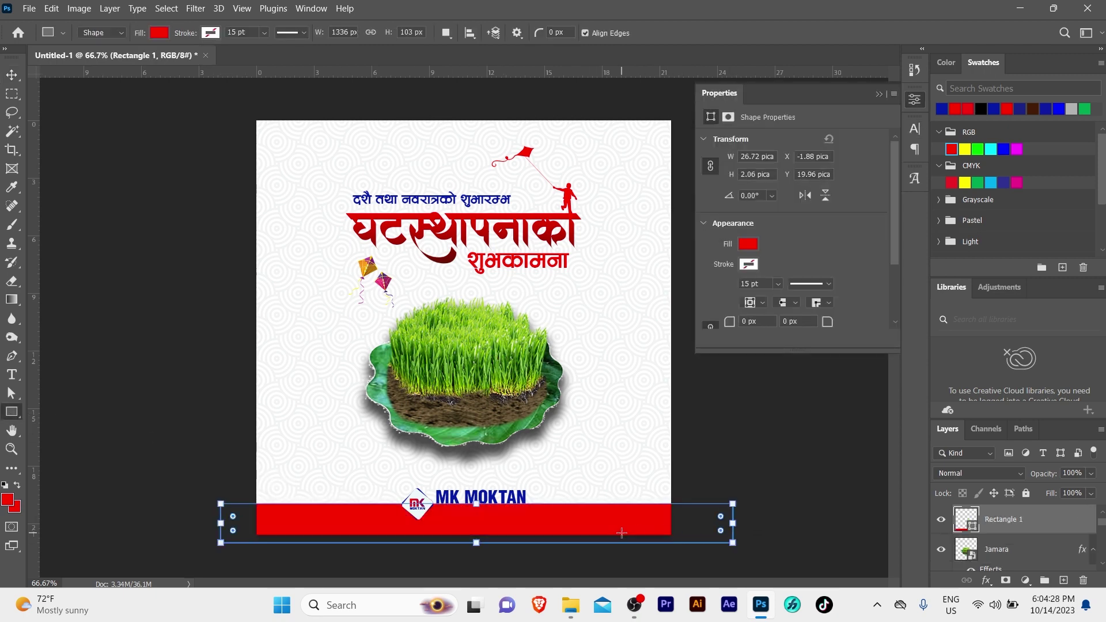
pyautogui.press('v')
pyautogui.moveTo(529, 521); pyautogui.dragTo(535, 547)
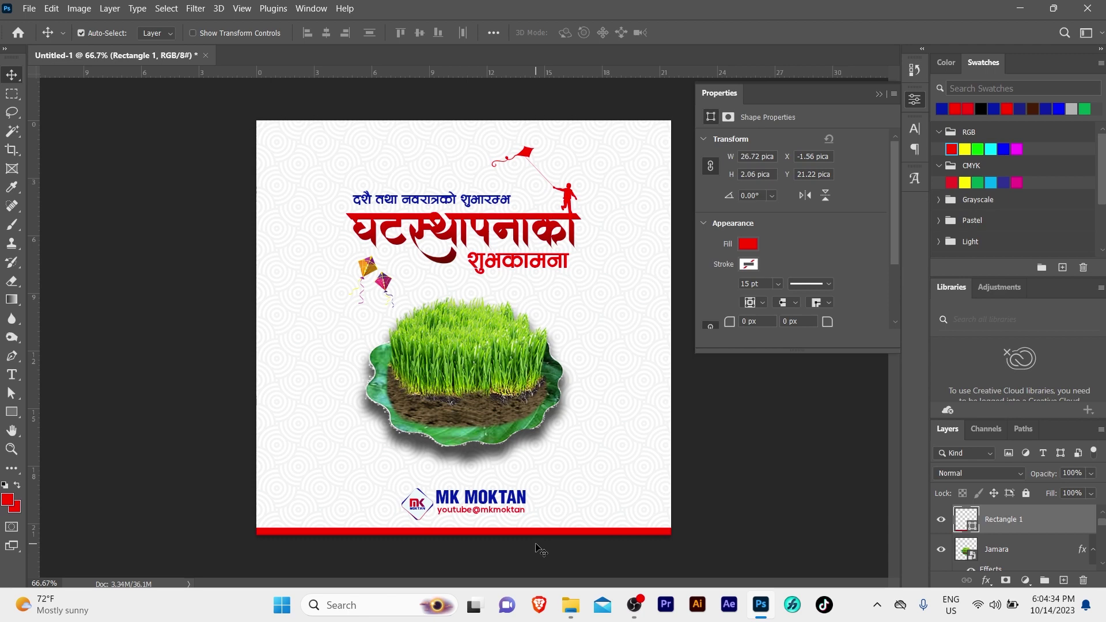
pyautogui.press('Down')
pyautogui.press('Down')
pyautogui.press('Down')
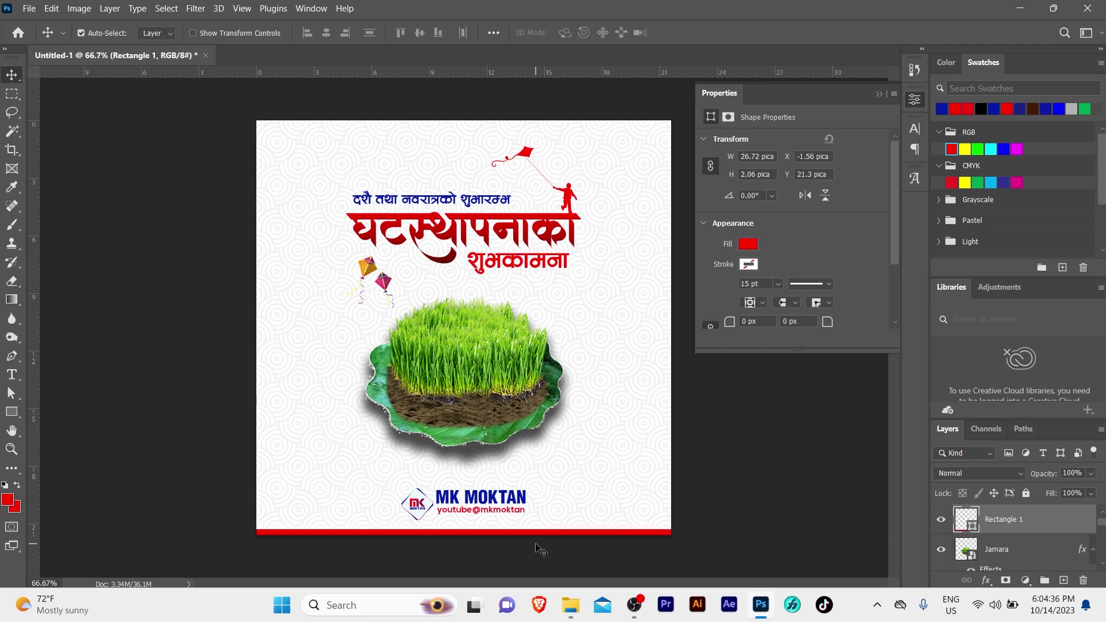